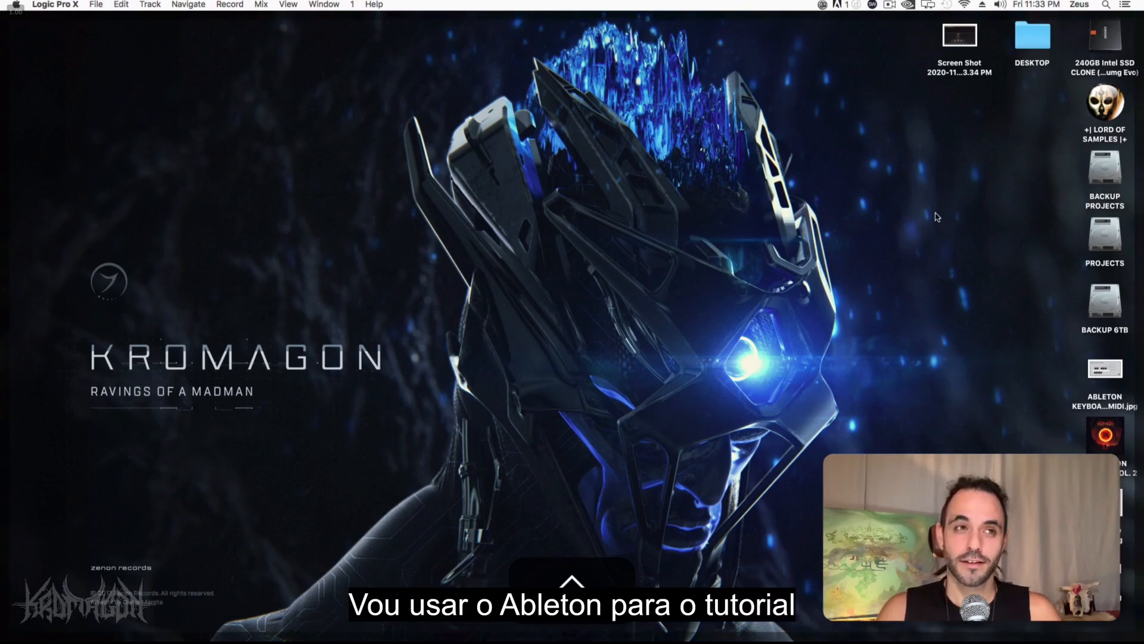
Switch to the "kromagon tutorial Ableton" project open in Ableton Live 10 Trial.
mouse_move(1, 290)
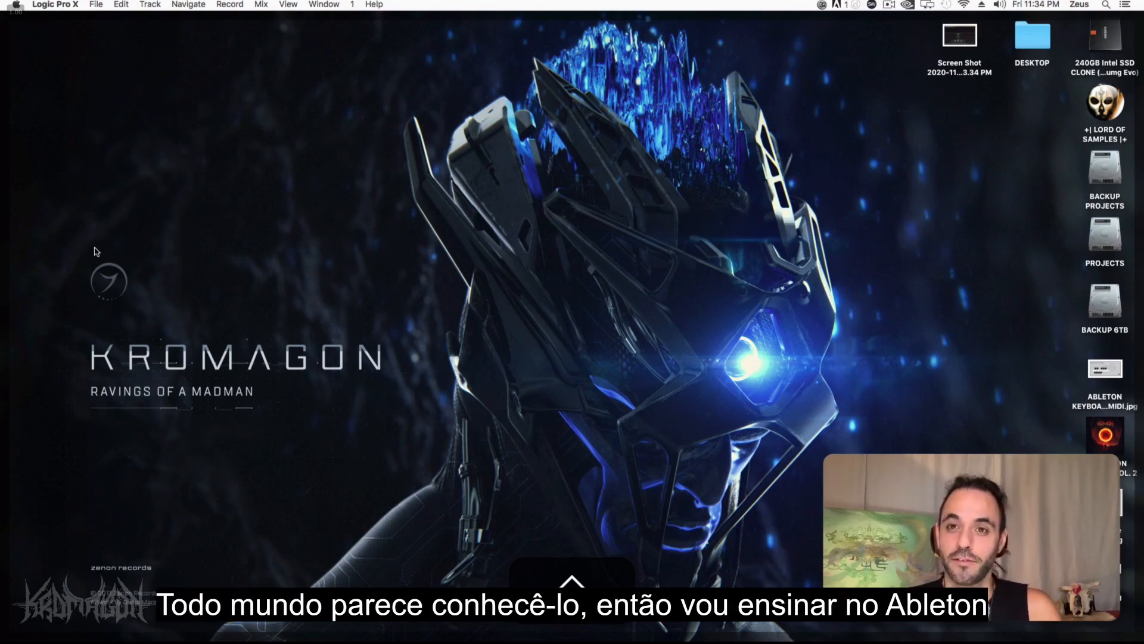
mouse_move(0, 238)
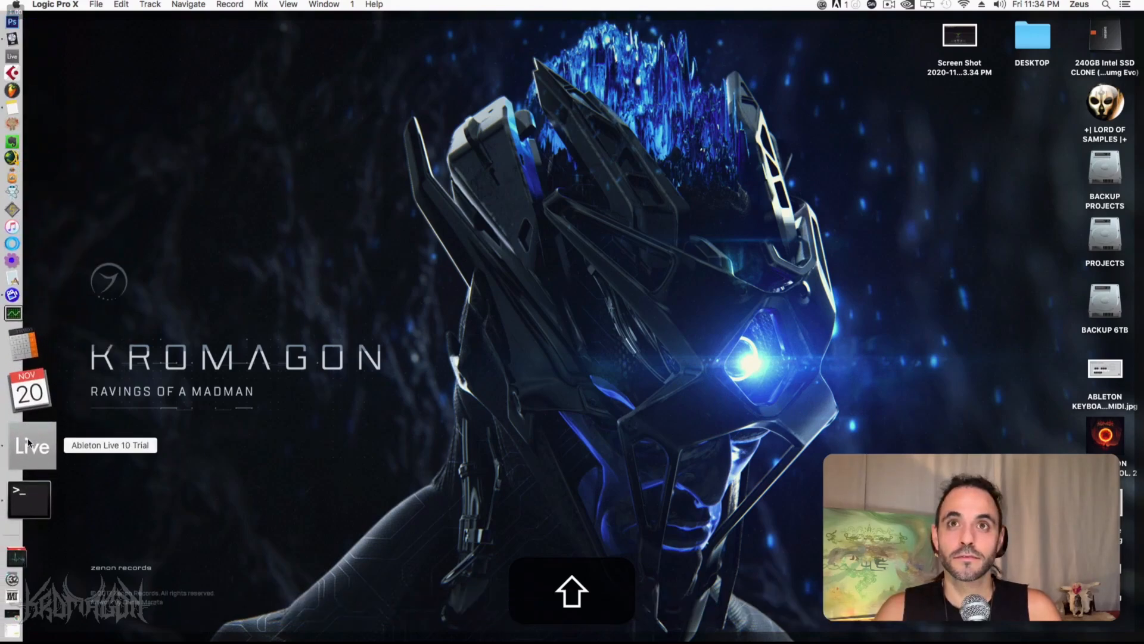
click(30, 444)
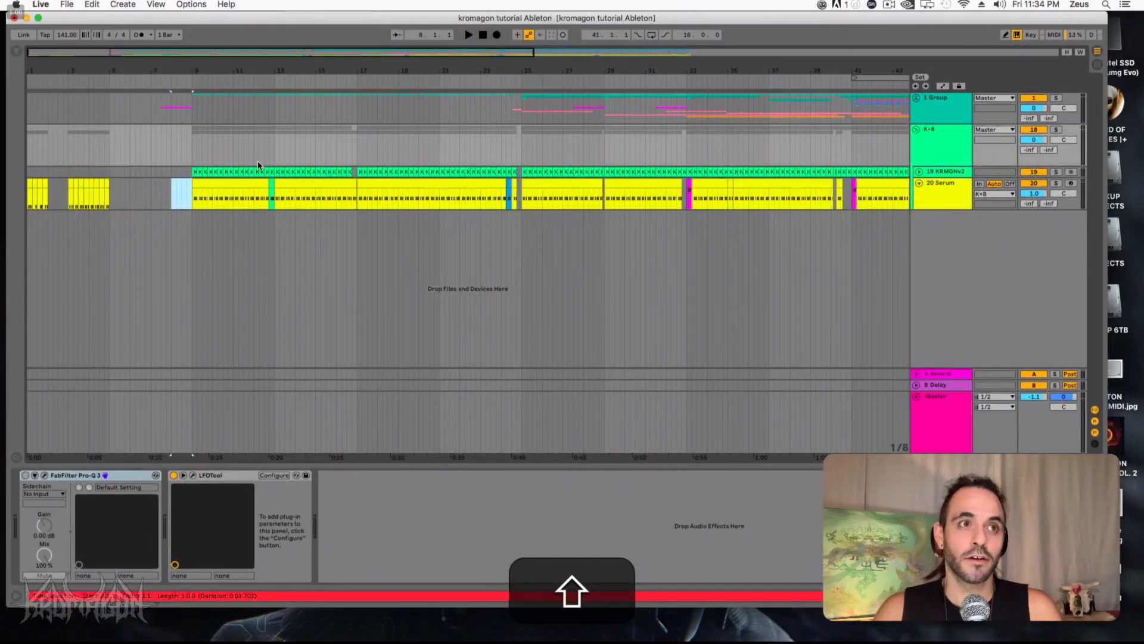
Increase the heights of the Serum and KRMGNv2 tracks in the arrangement.
click(225, 182)
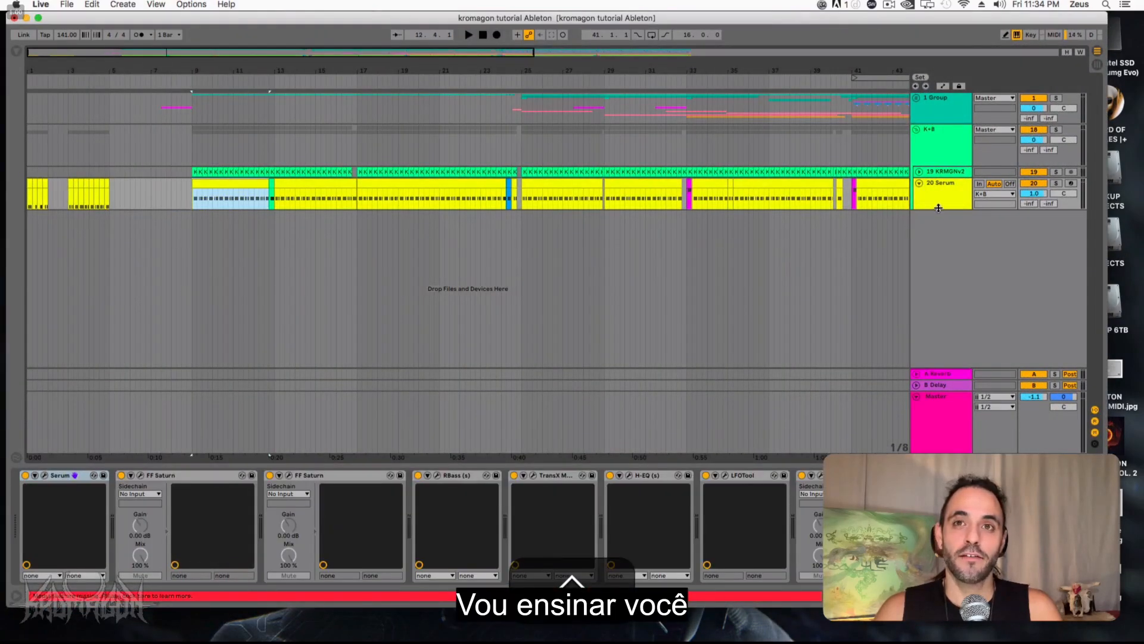
drag(938, 209, 933, 240)
click(951, 175)
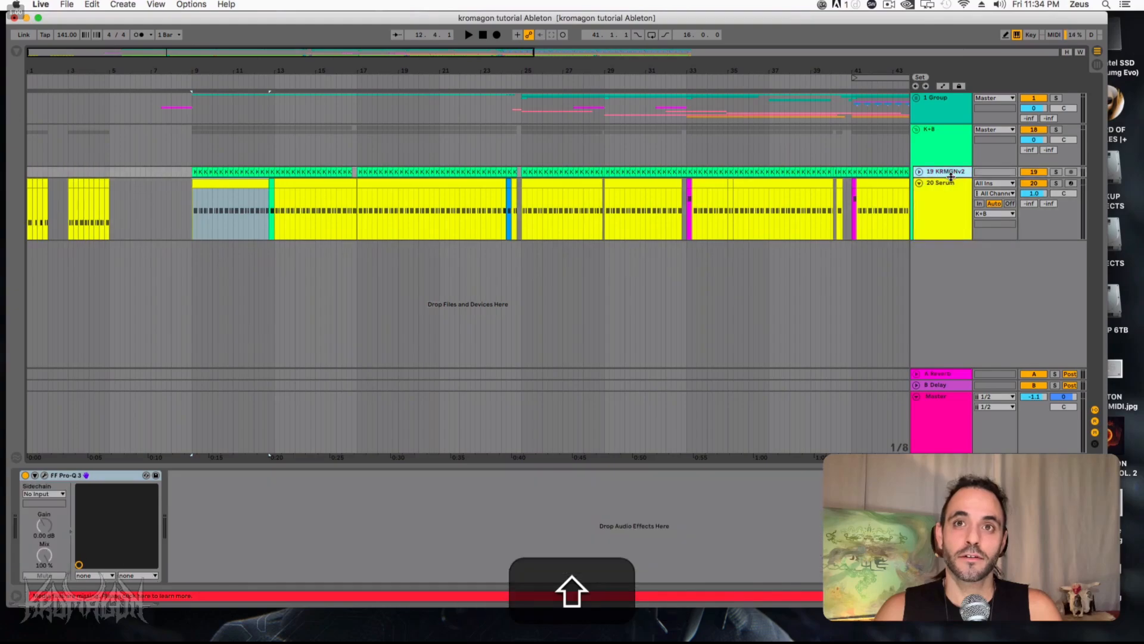
drag(952, 177, 951, 208)
Listen to the soloed K+B group from just before bar 9, including the Serum track soloed on its own.
click(185, 199)
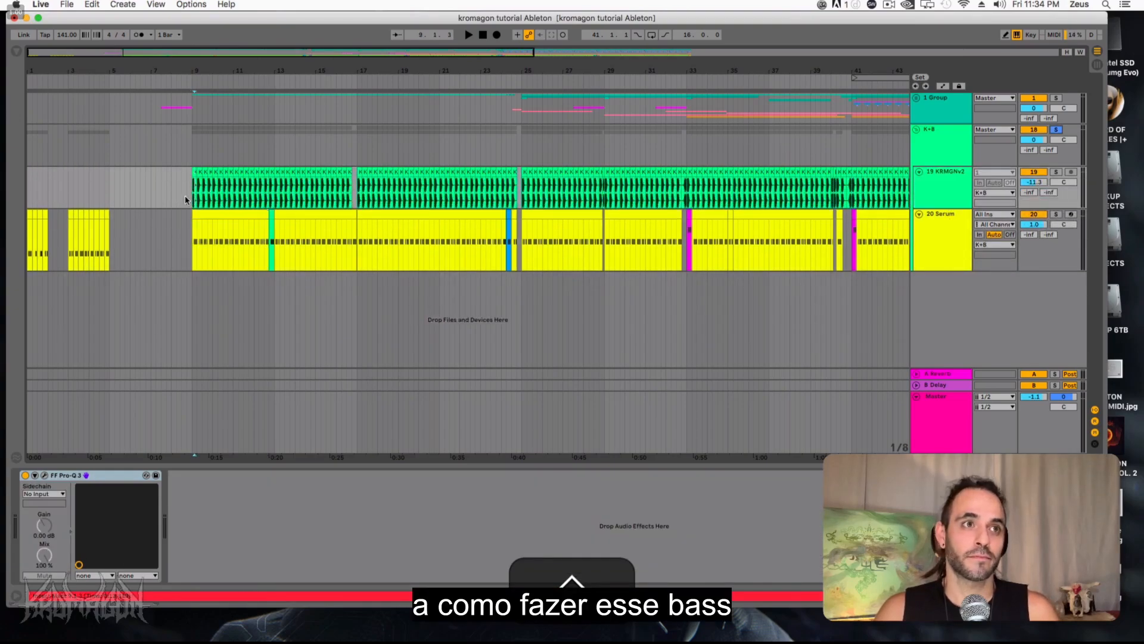
click(184, 184)
key(space)
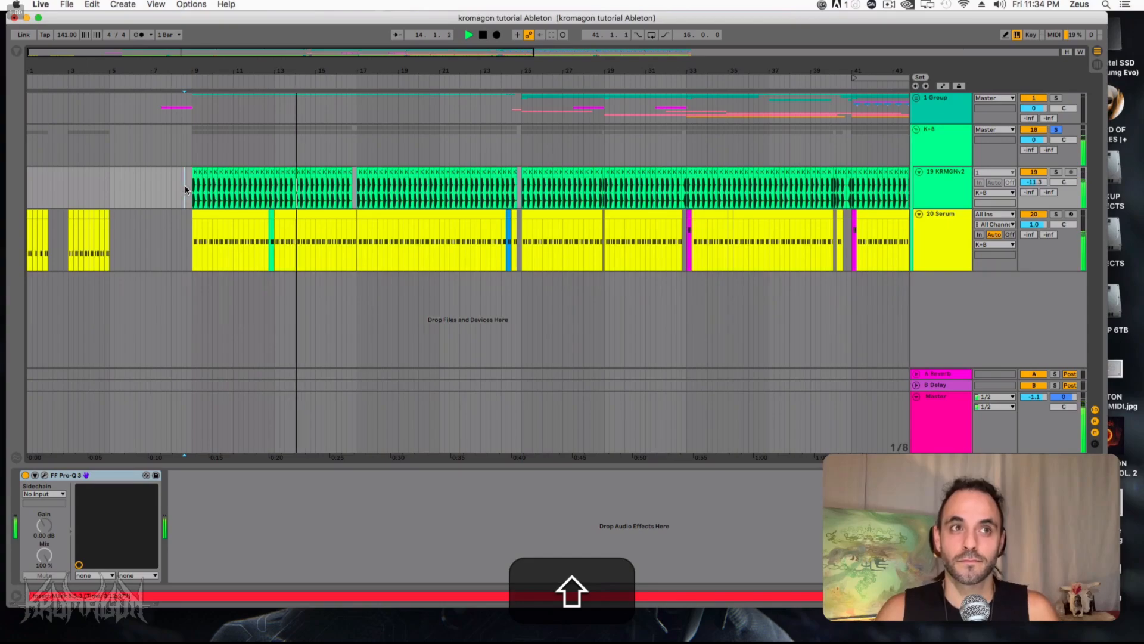
click(1055, 215)
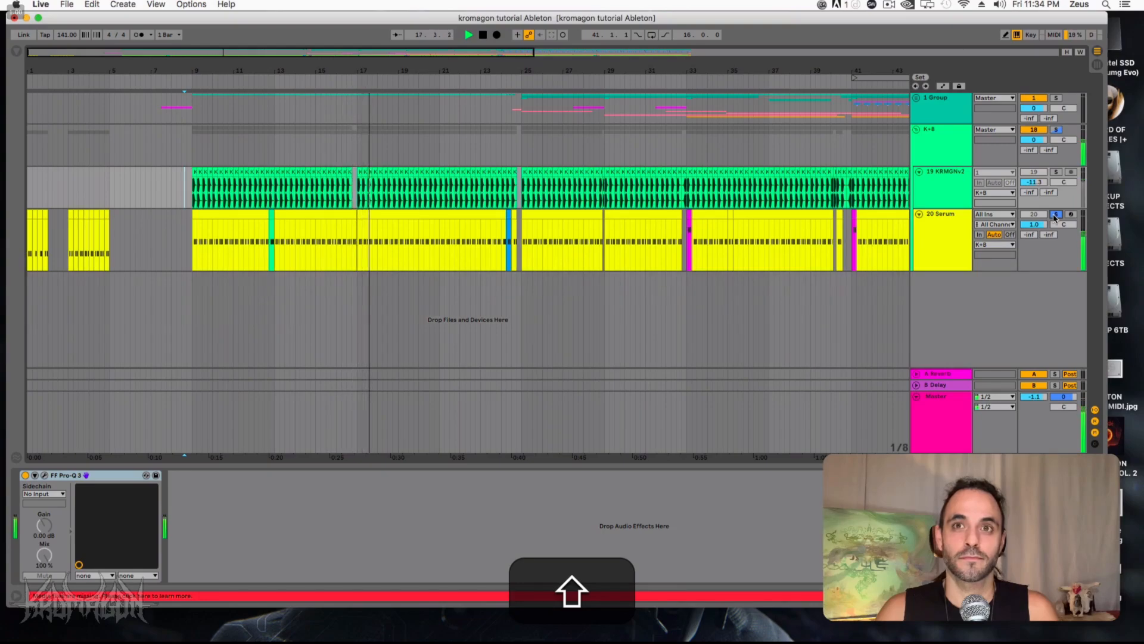
key(shift+space)
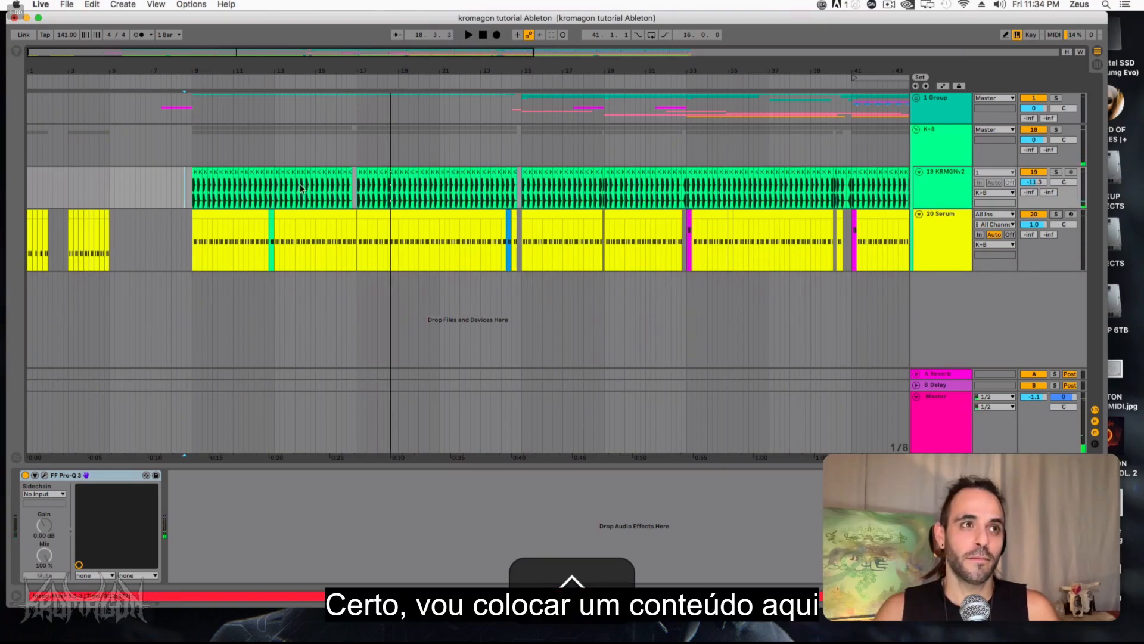
Play the full arrangement from just before bar 7 and unfold the first group's tracks.
click(148, 176)
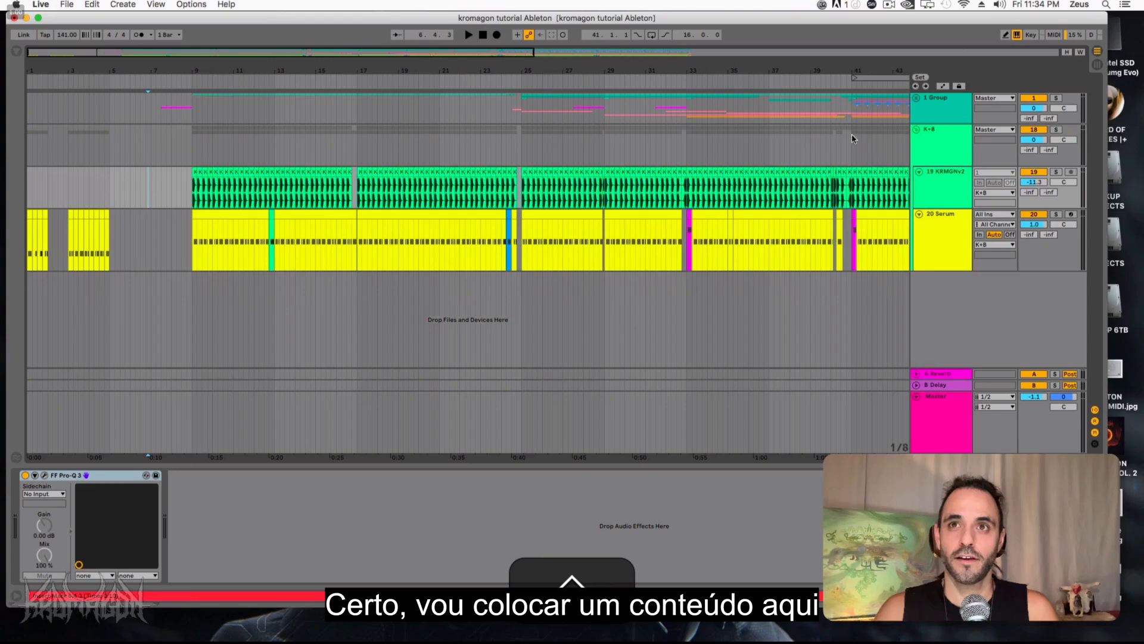
key(space)
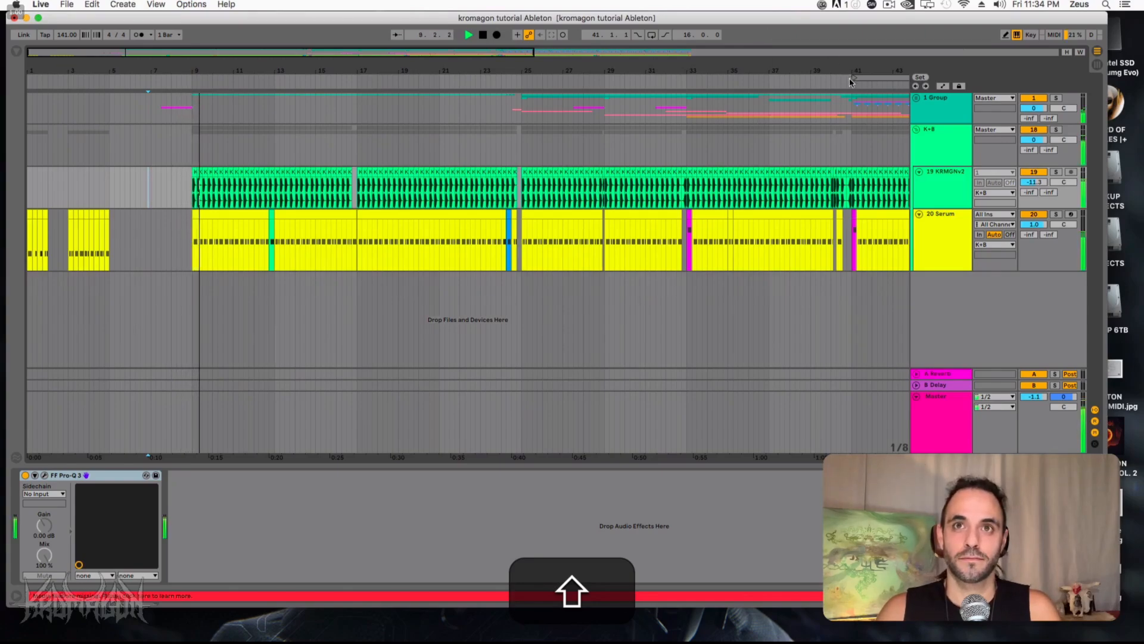
click(916, 99)
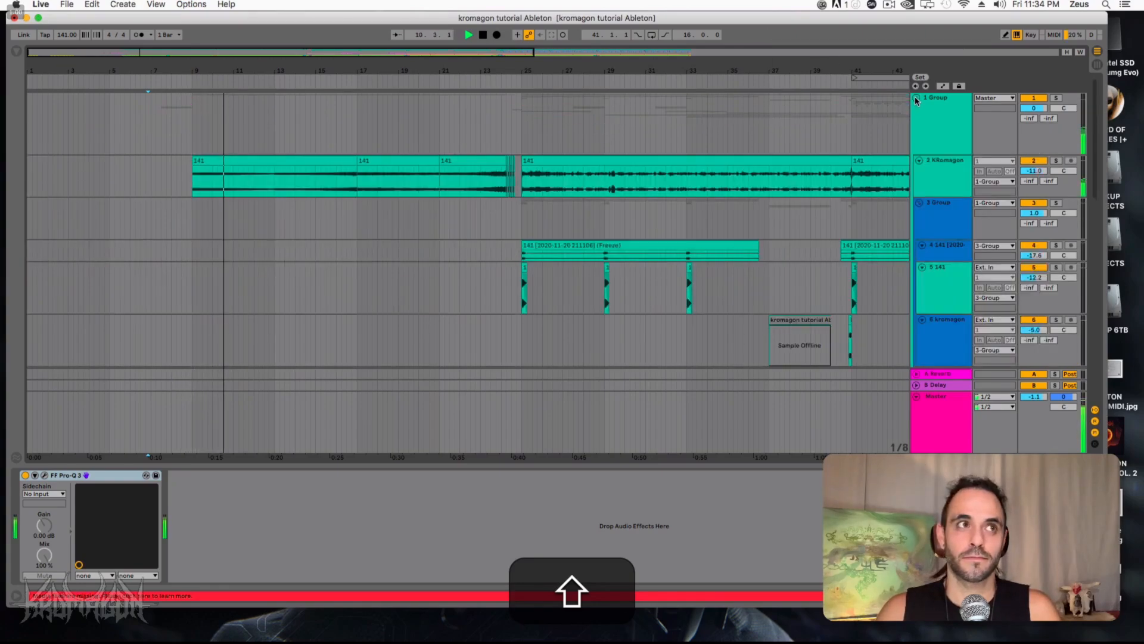
Hide the device view and zoom the timeline out to show the arrangement through to its end.
drag(638, 71, 574, 69)
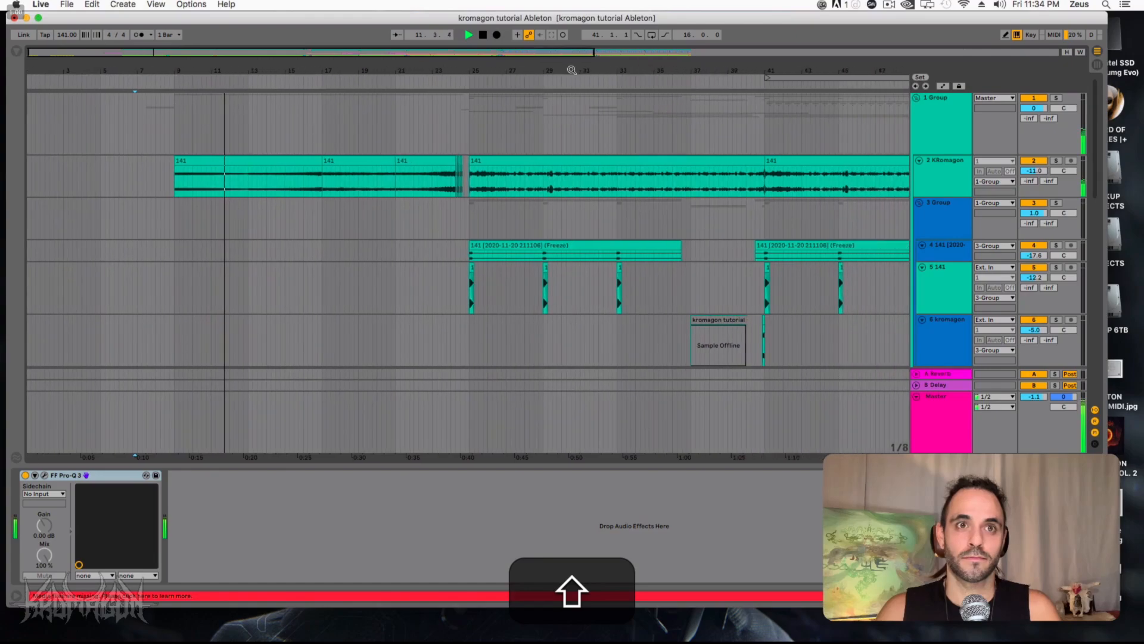
scroll(596, 119, down, 4)
scroll(603, 121, up, 3)
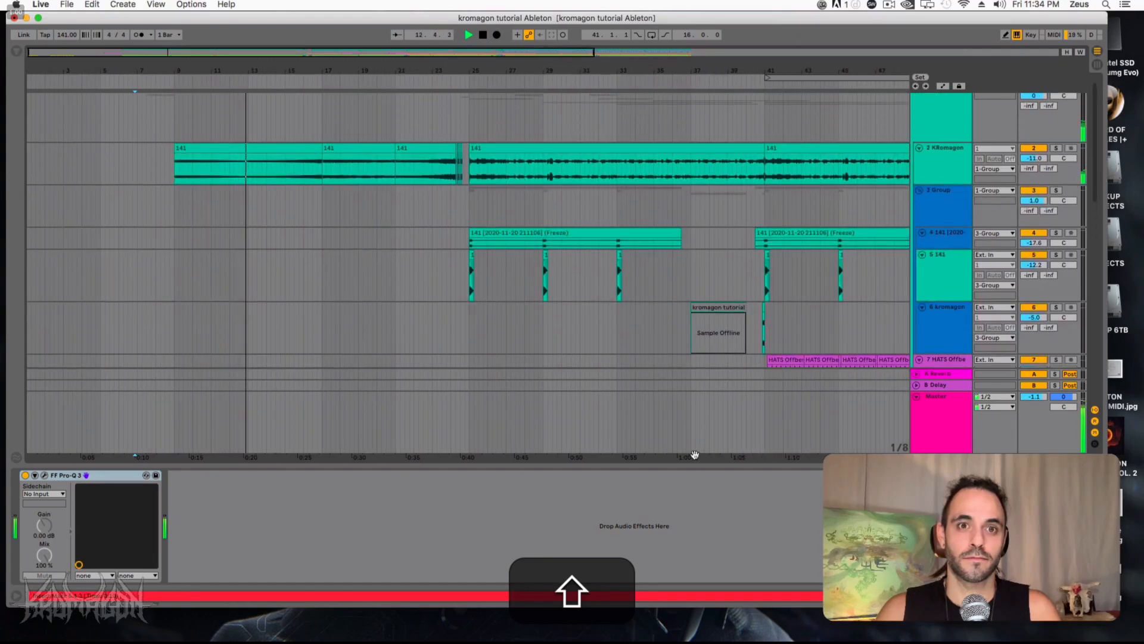
drag(695, 455, 692, 463)
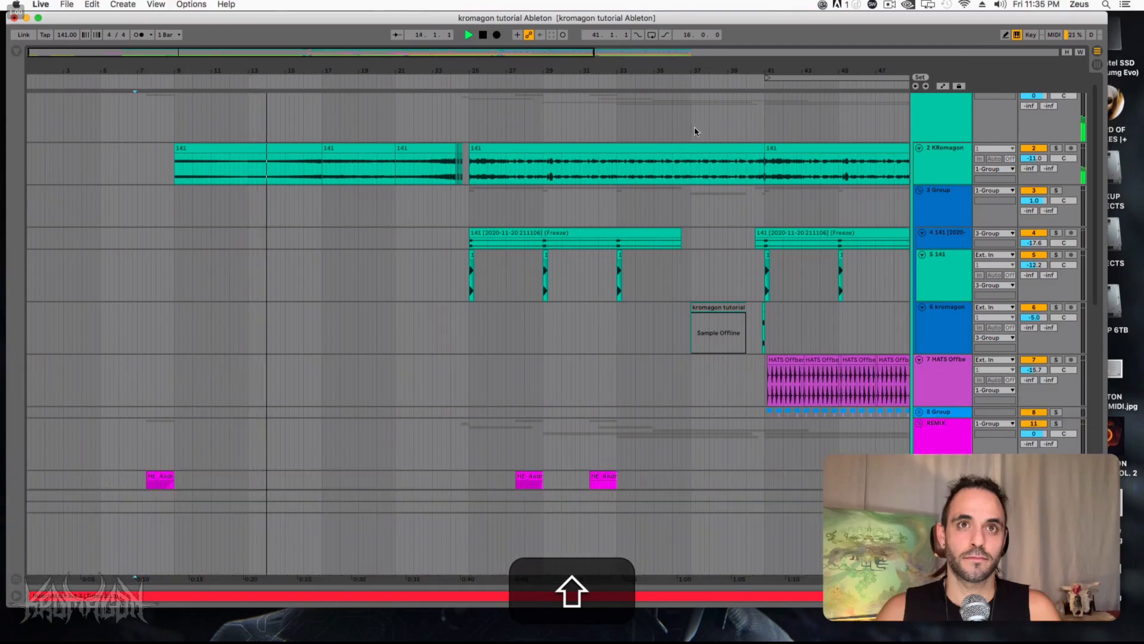
drag(717, 71, 568, 69)
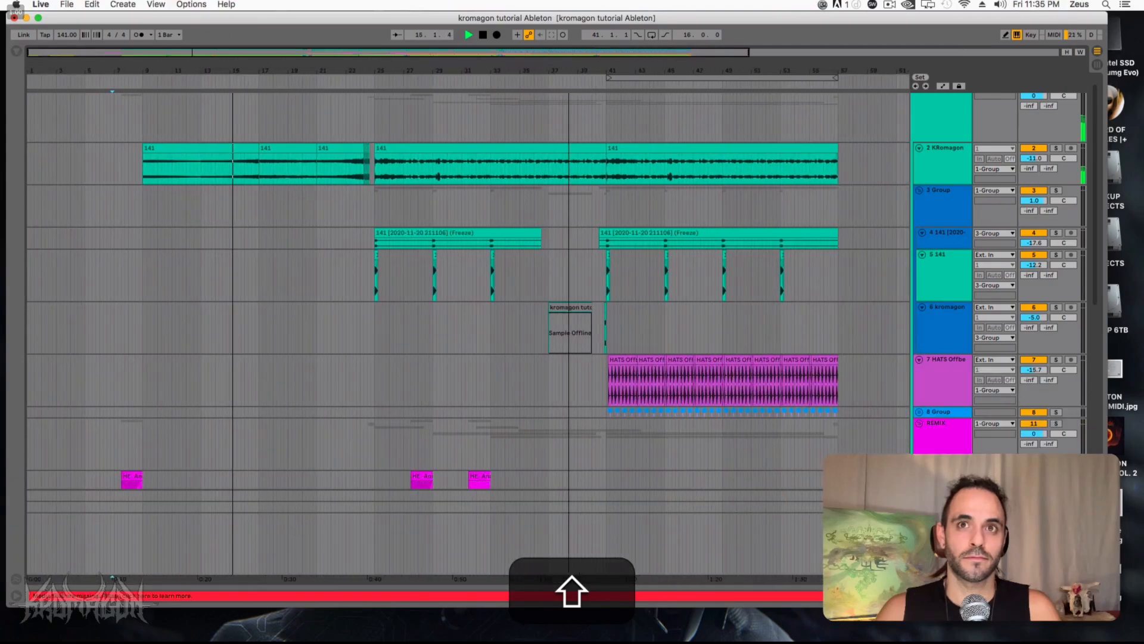
Reduce the heights of the 1 Group, KRomagon and 3 Group tracks.
click(945, 138)
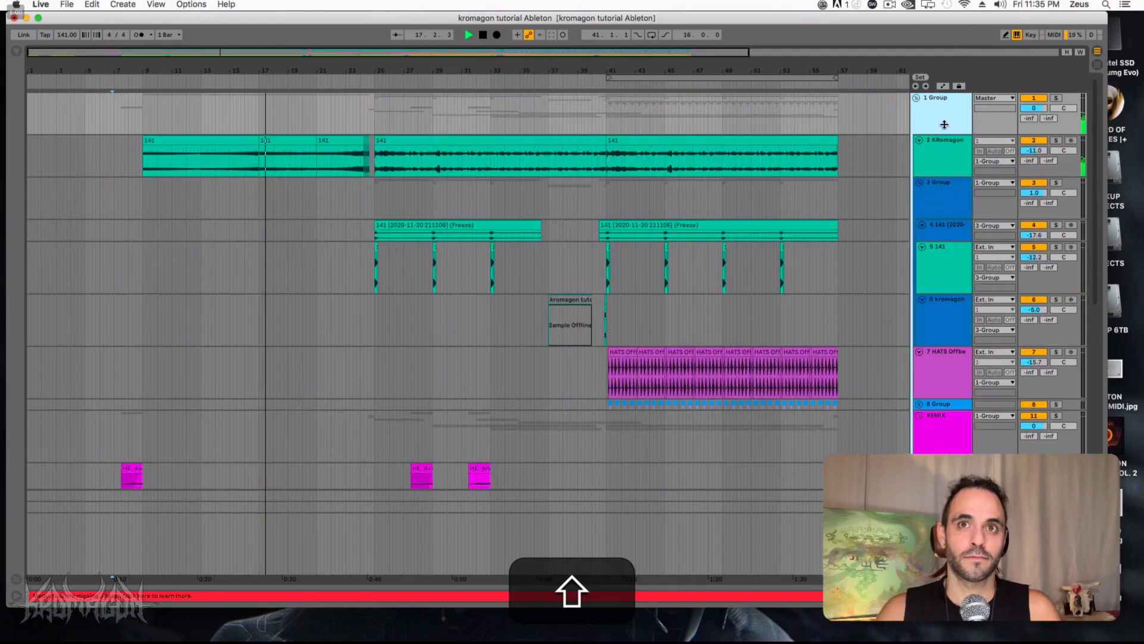
click(945, 140)
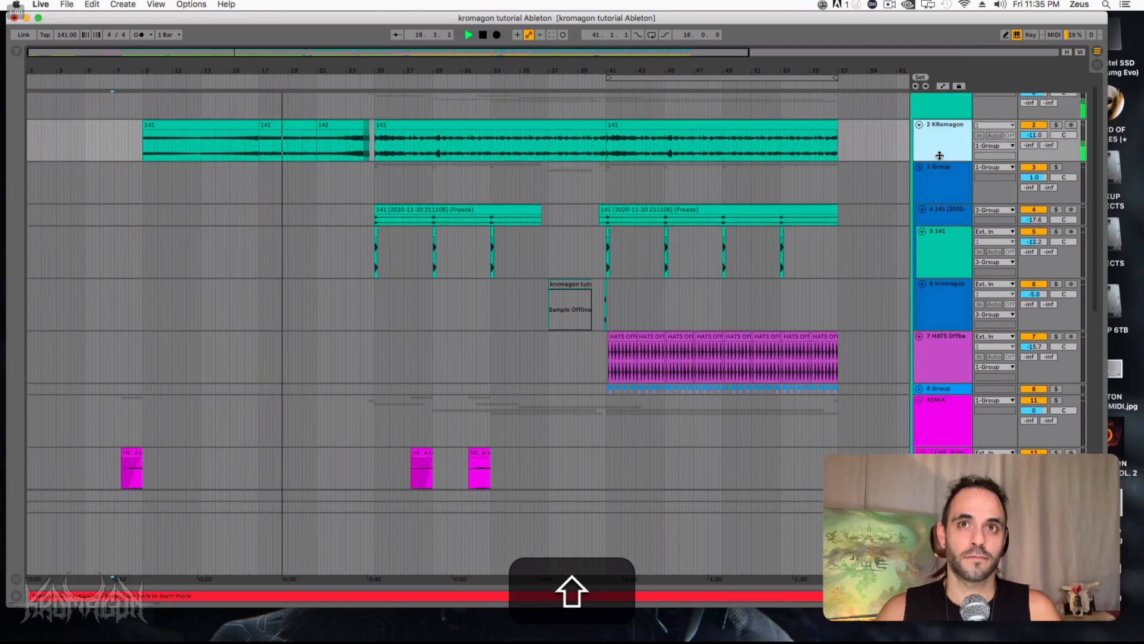
click(940, 192)
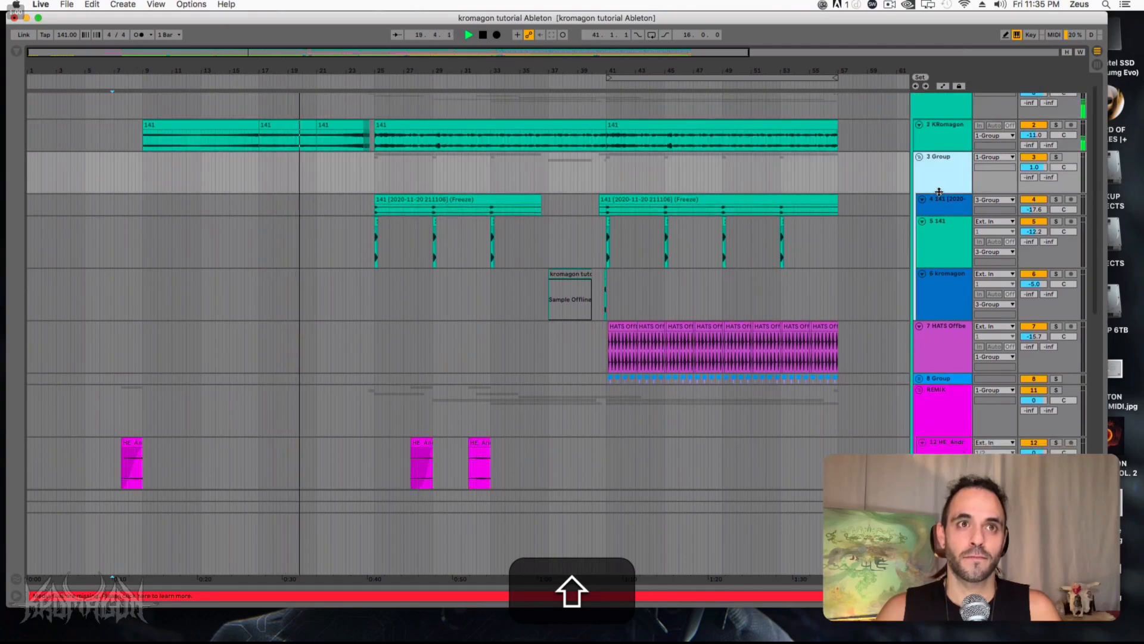
Look through the arrangement's tracks, from the 3 Group down to Serum and back up, during playback.
scroll(939, 191, down, 1)
scroll(942, 203, down, 4)
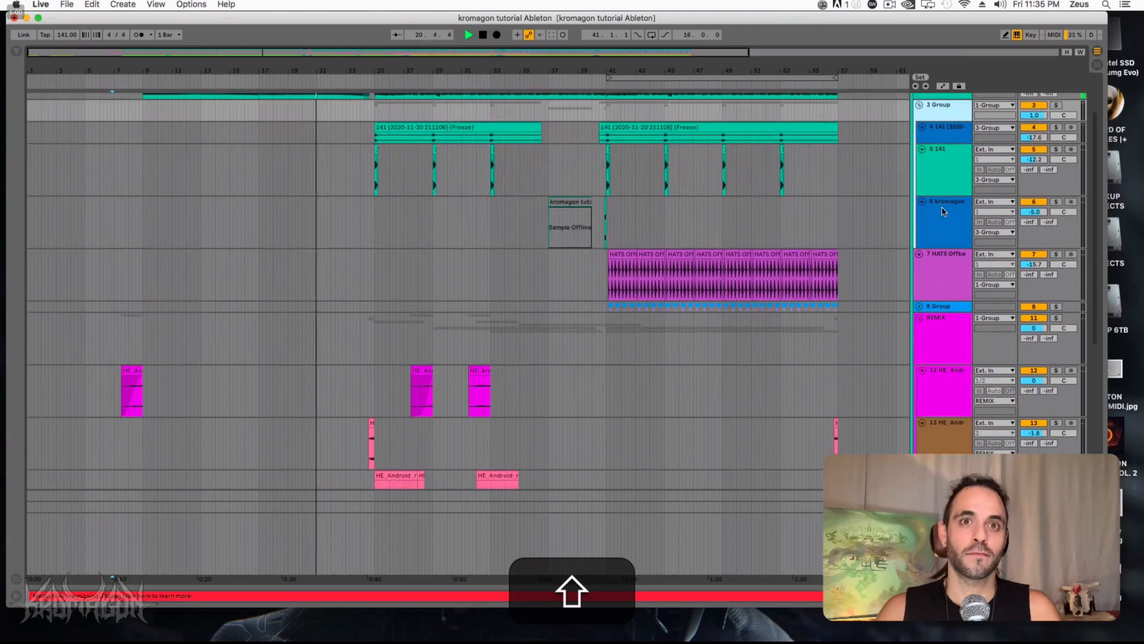
scroll(944, 211, up, 1)
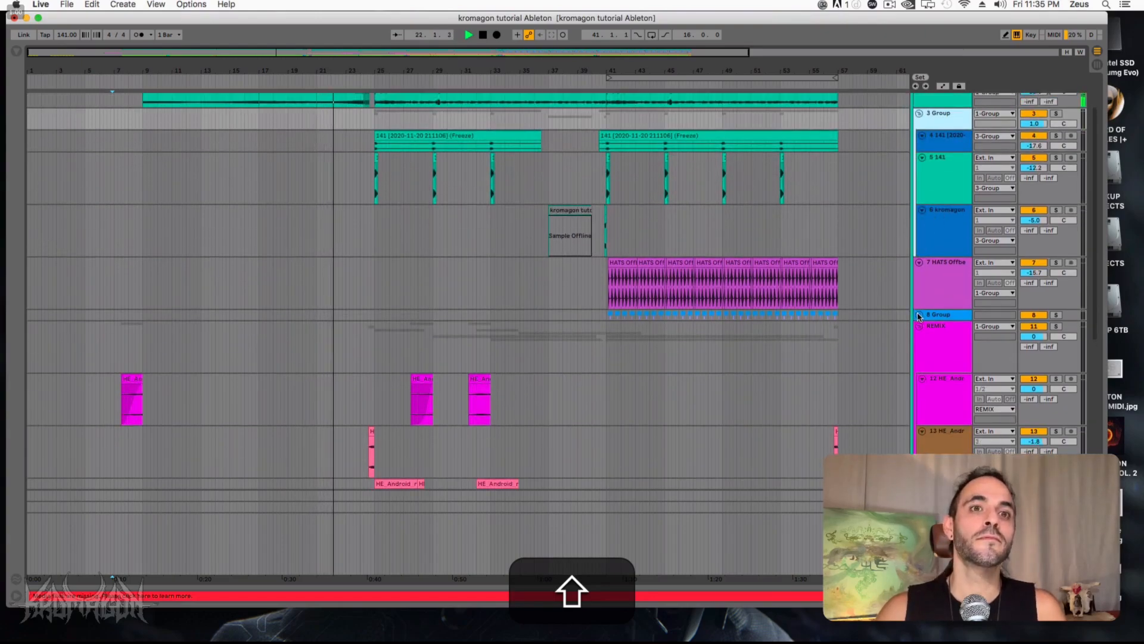
scroll(921, 298, down, 3)
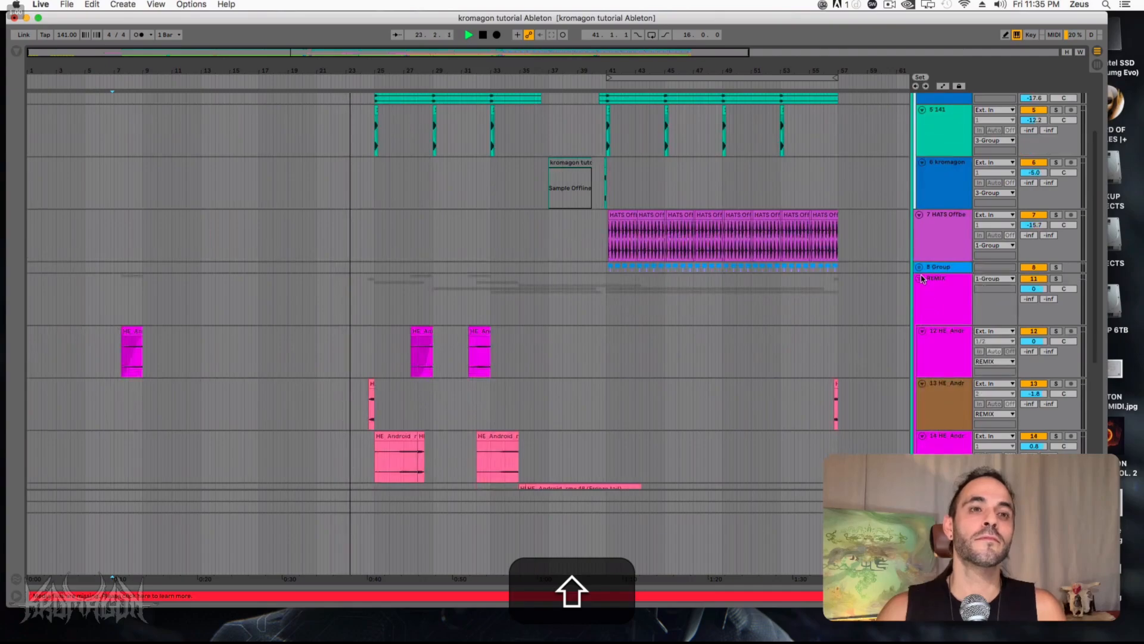
scroll(922, 279, down, 10)
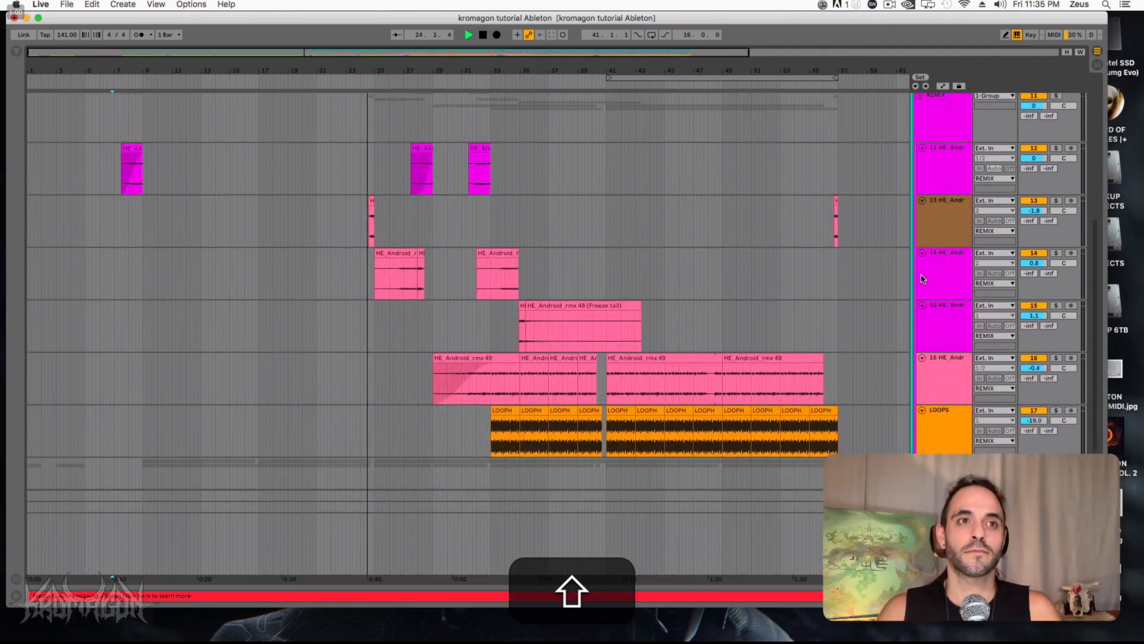
scroll(922, 278, down, 1)
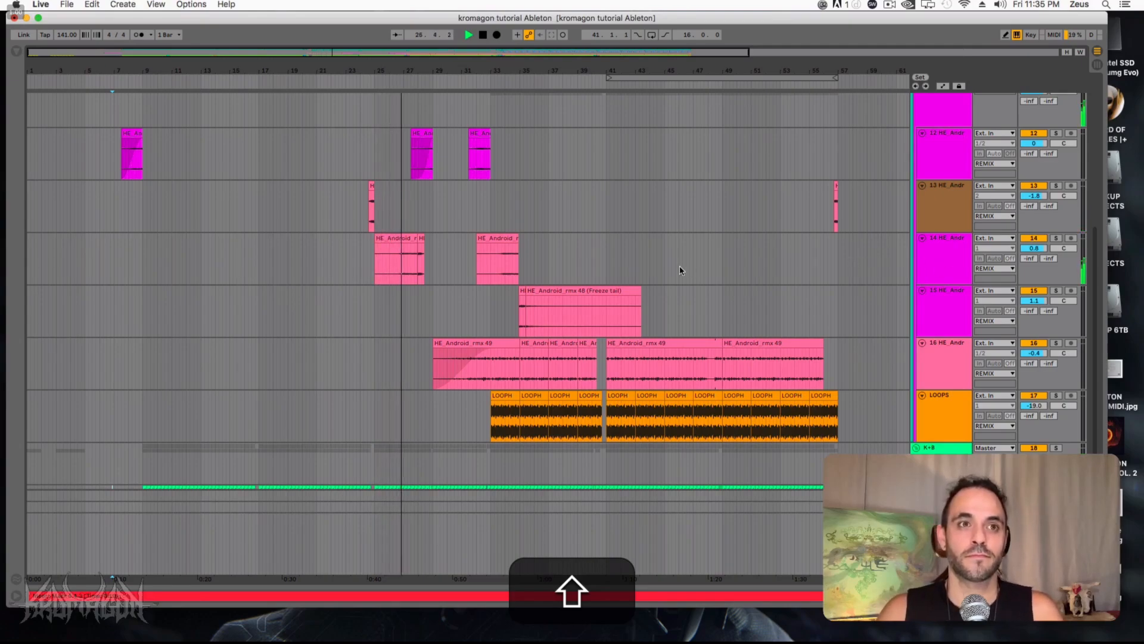
scroll(680, 267, down, 1)
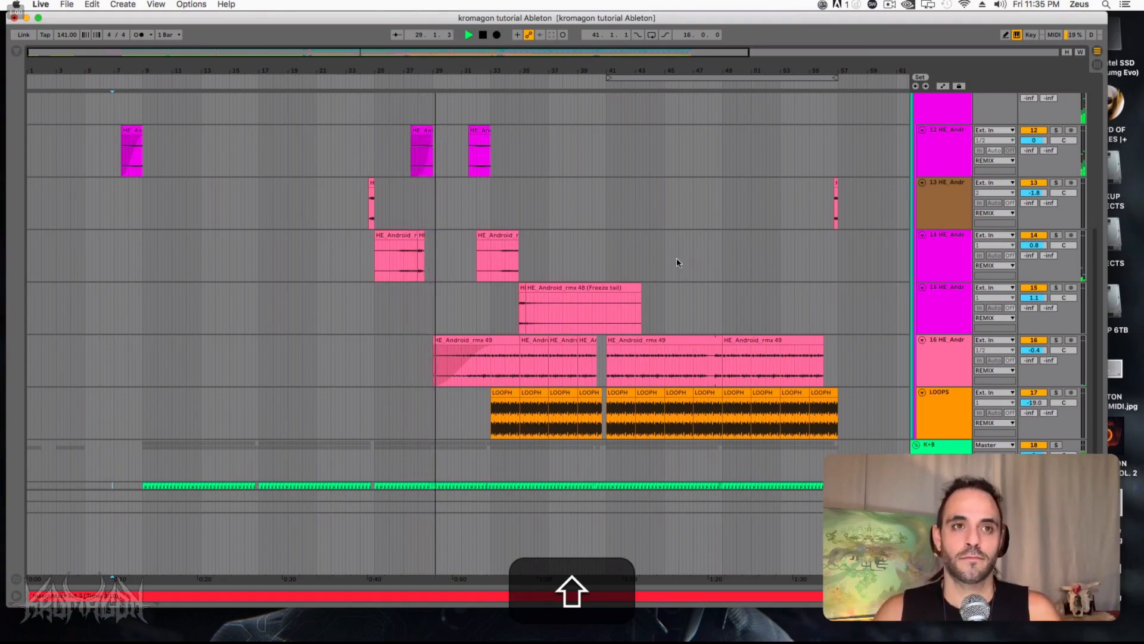
scroll(697, 251, down, 3)
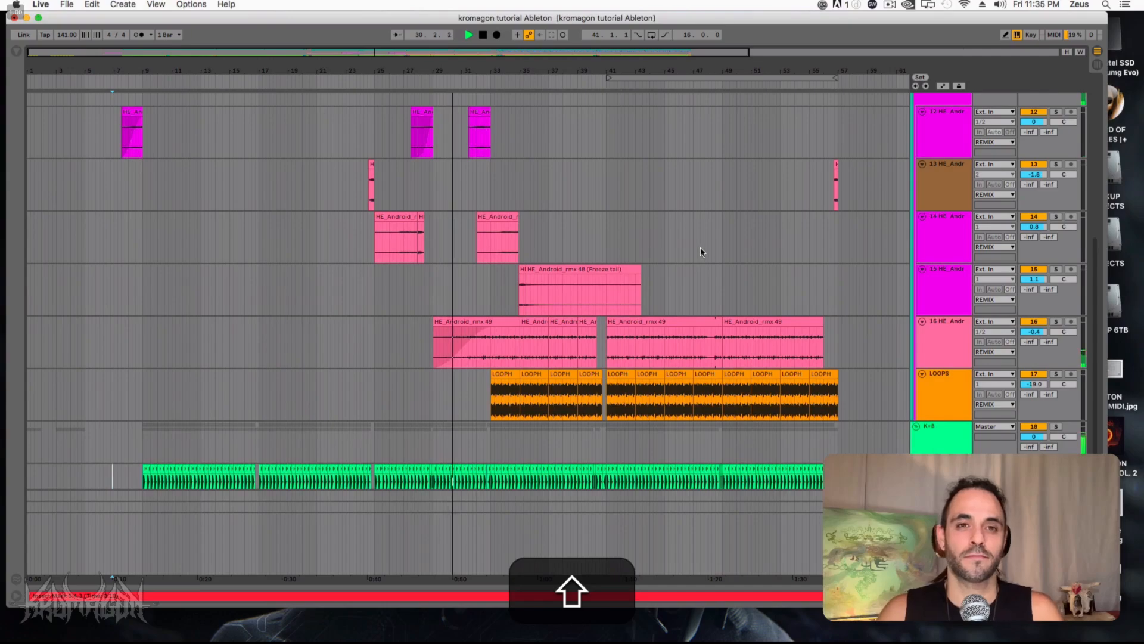
scroll(701, 250, down, 2)
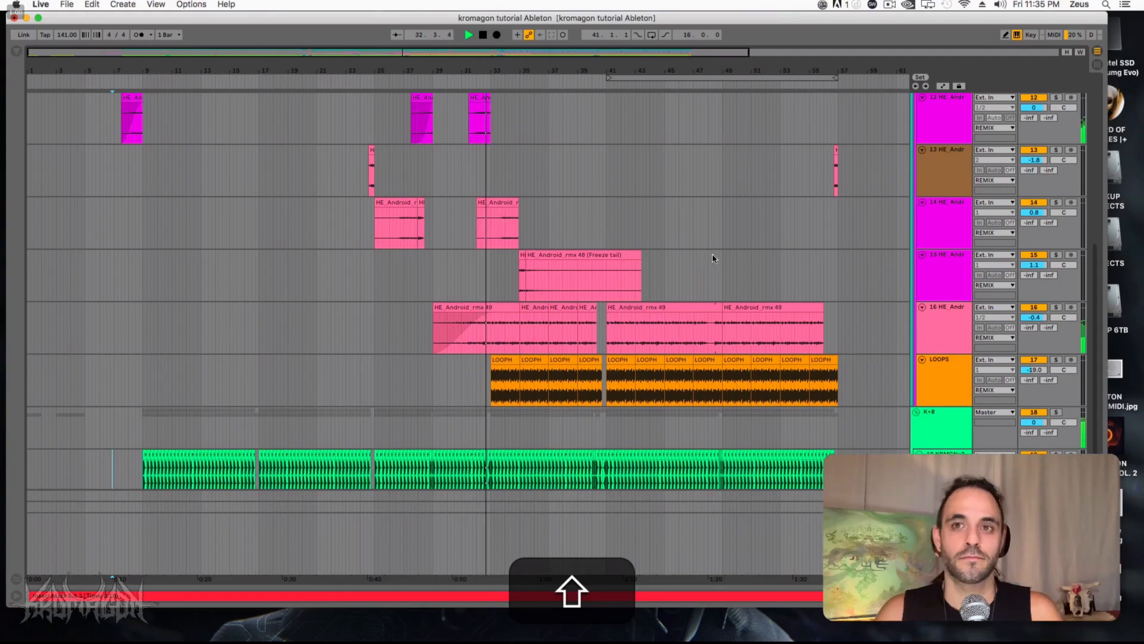
scroll(713, 253, down, 2)
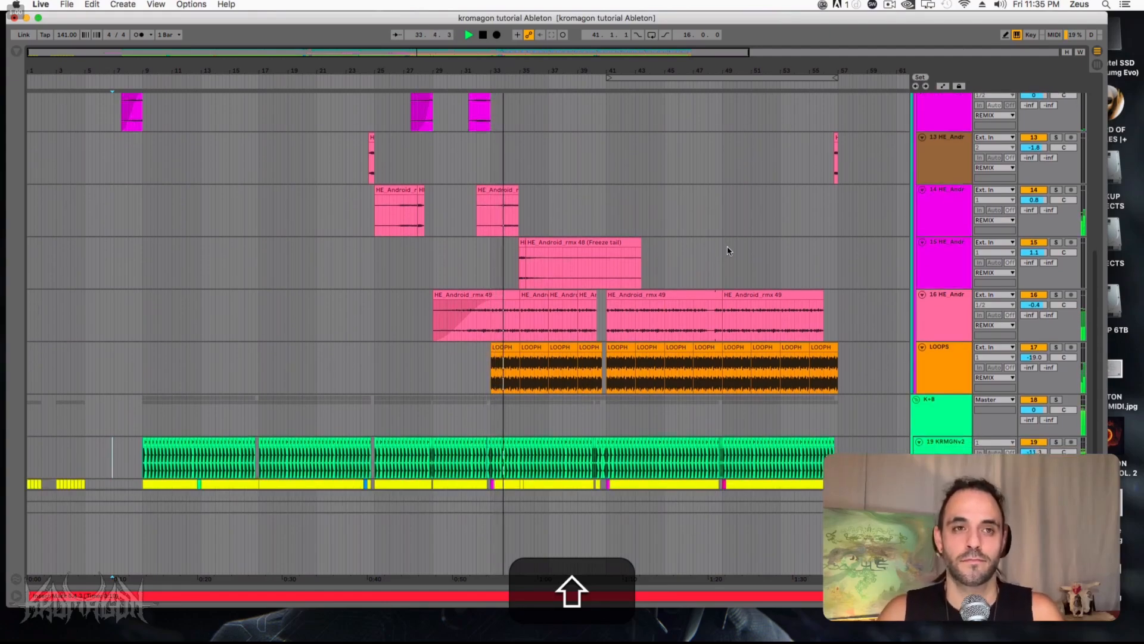
scroll(729, 248, down, 8)
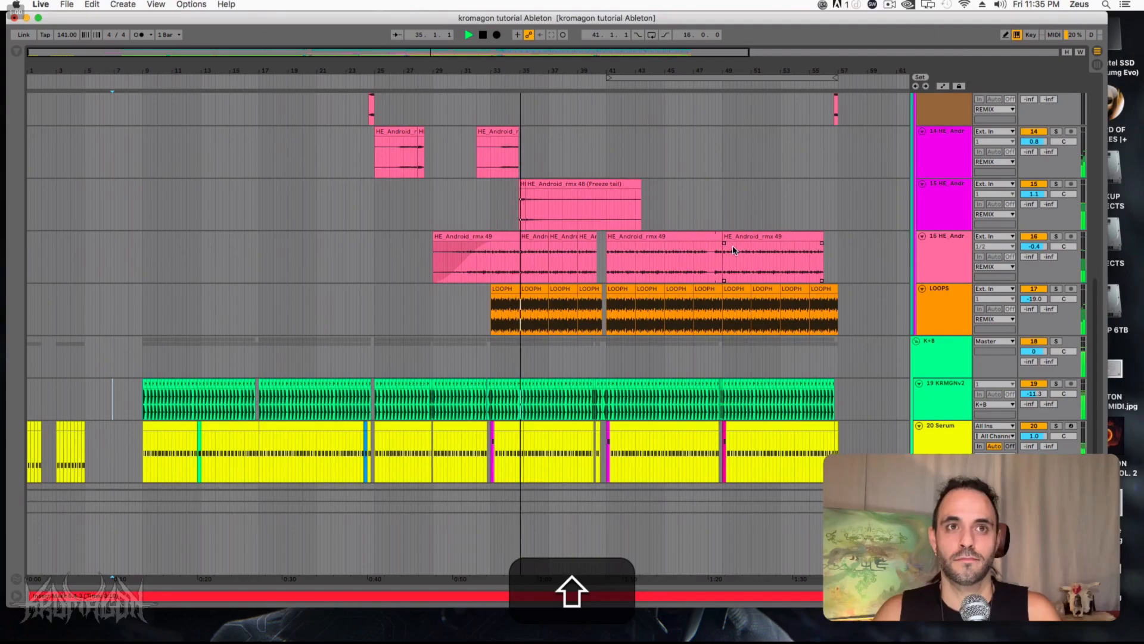
scroll(735, 249, down, 2)
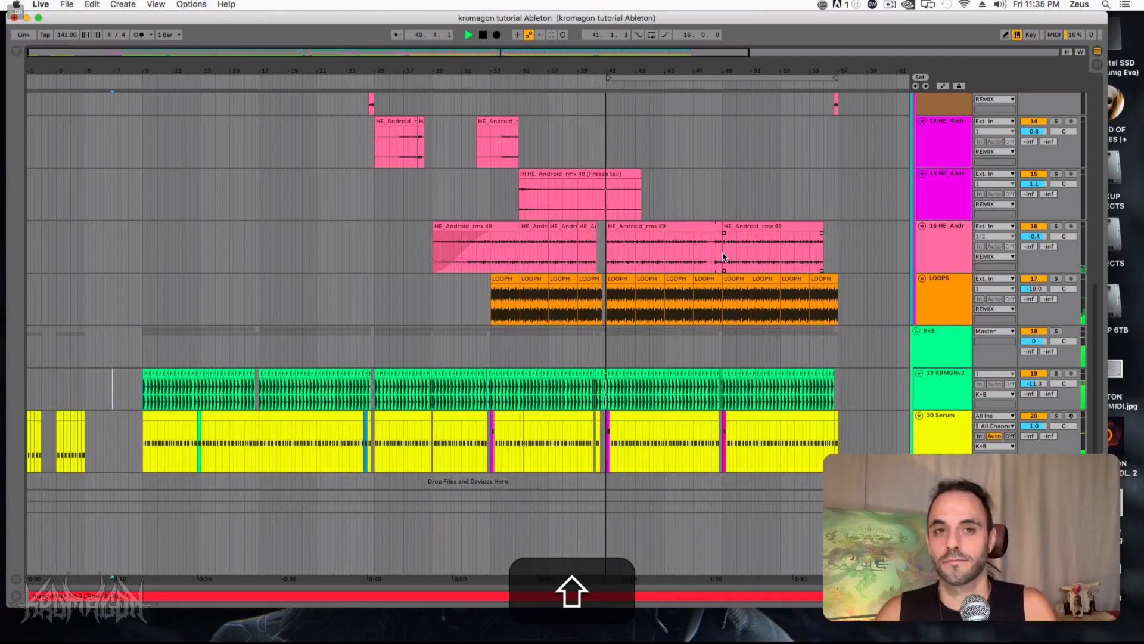
scroll(751, 238, up, 1)
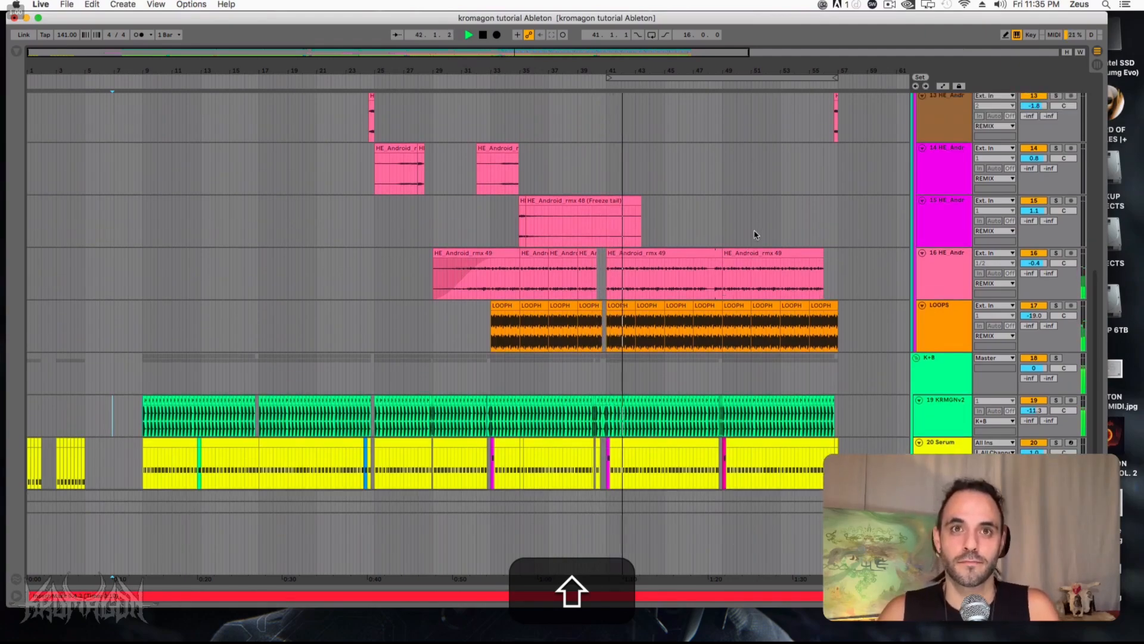
scroll(769, 229, up, 4)
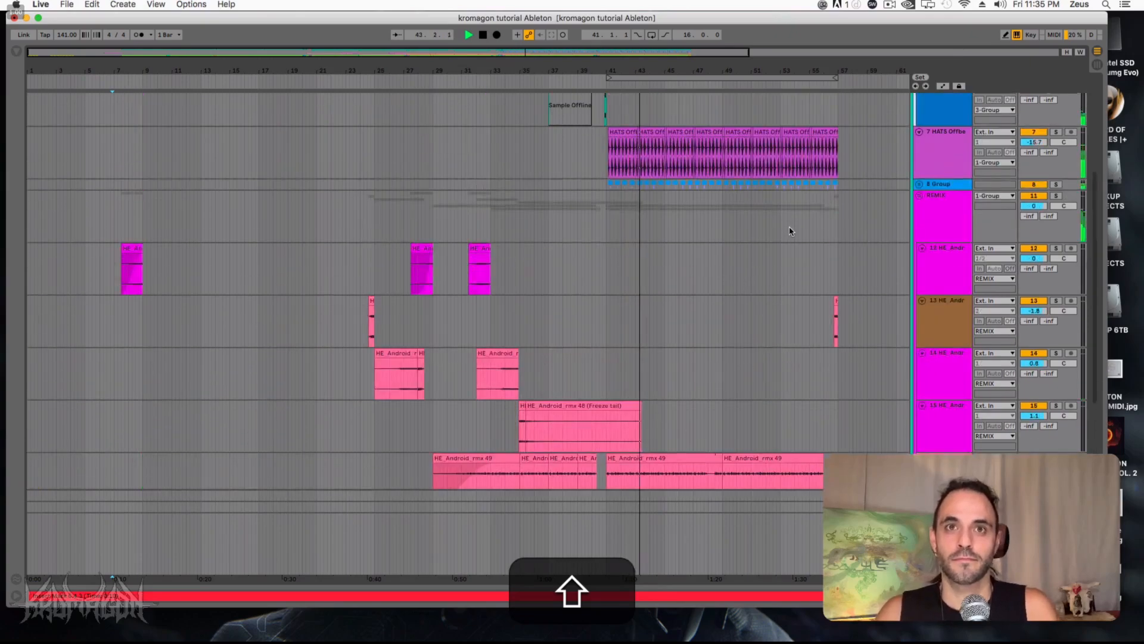
scroll(790, 231, up, 1)
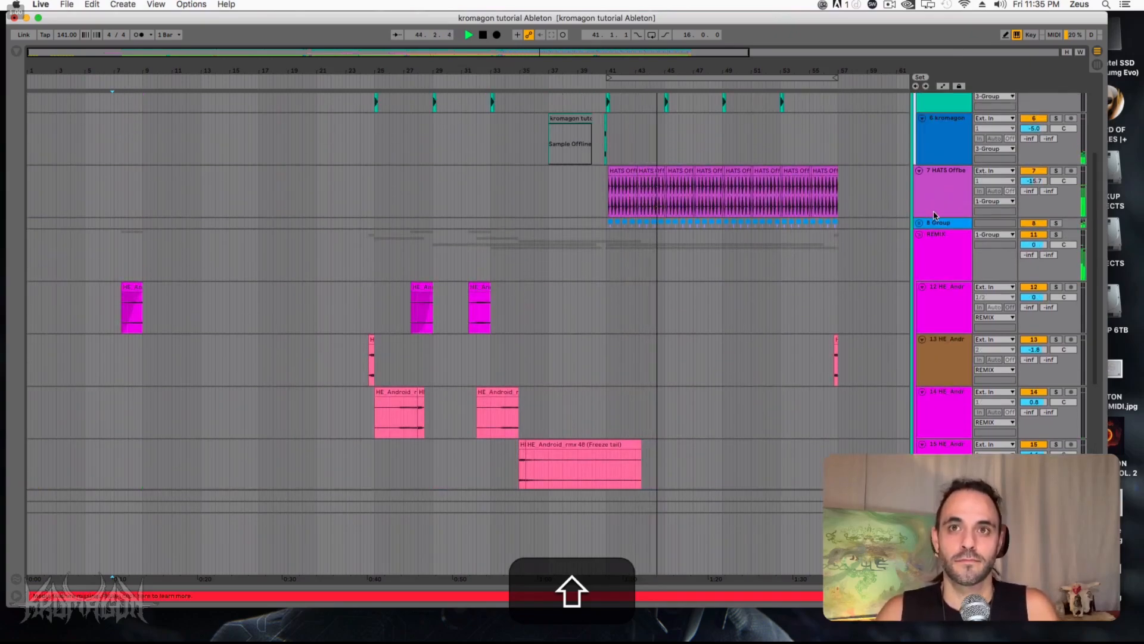
Reduce the height of the HATS track above the 8 Group.
drag(938, 218, 946, 195)
scroll(860, 196, up, 3)
scroll(860, 197, down, 3)
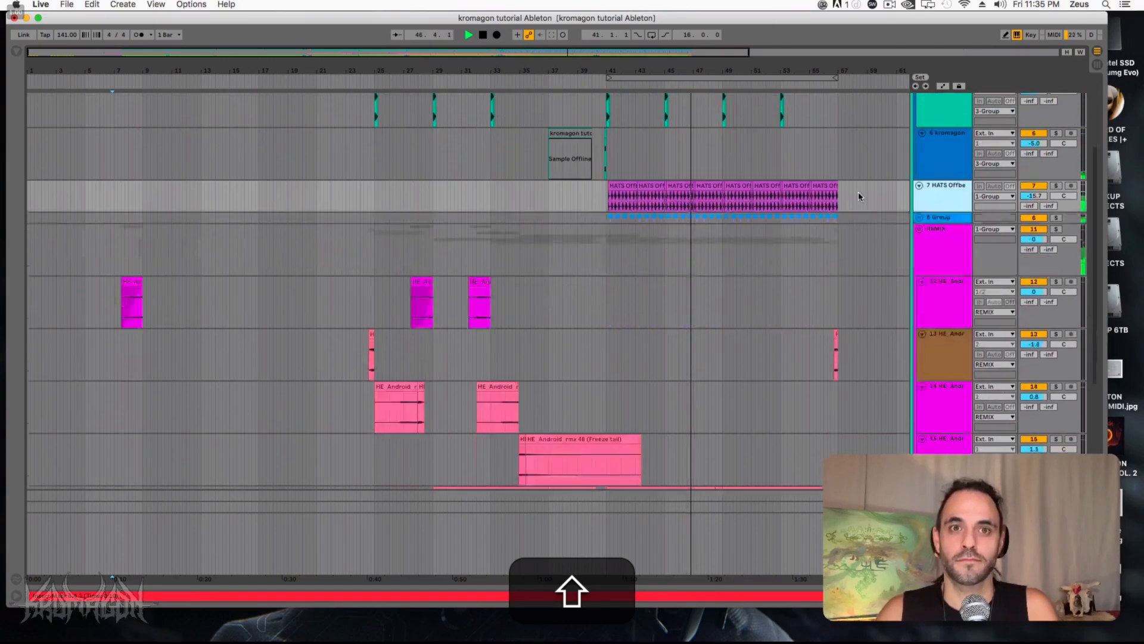
scroll(858, 192, down, 3)
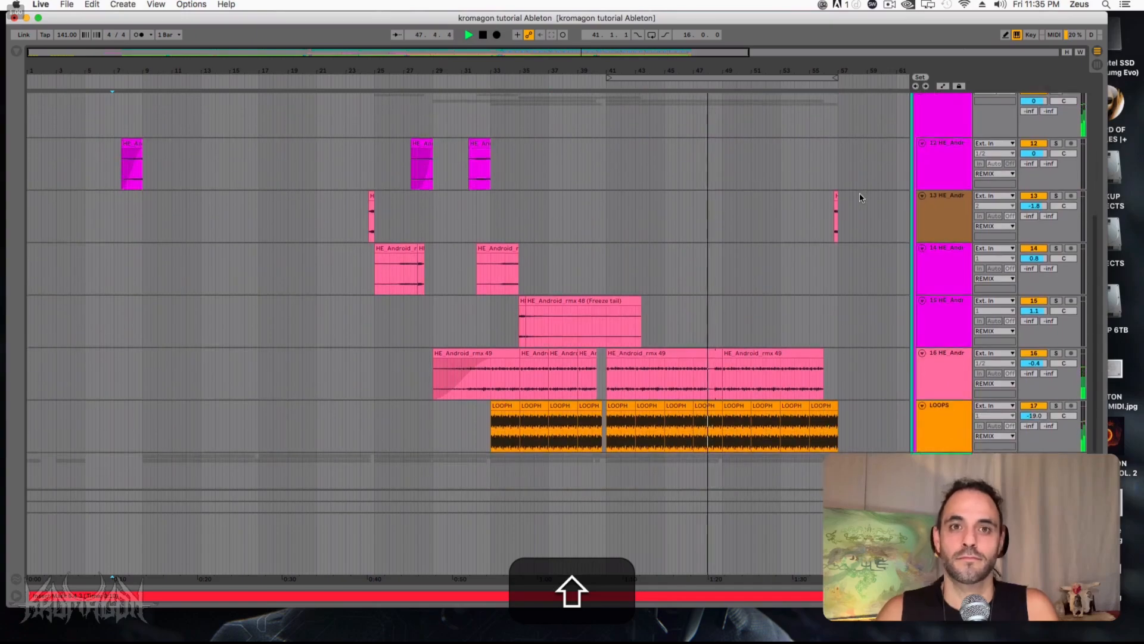
Look over the remaining tracks down to Serum, stop the playback and return to the first track.
scroll(860, 192, down, 3)
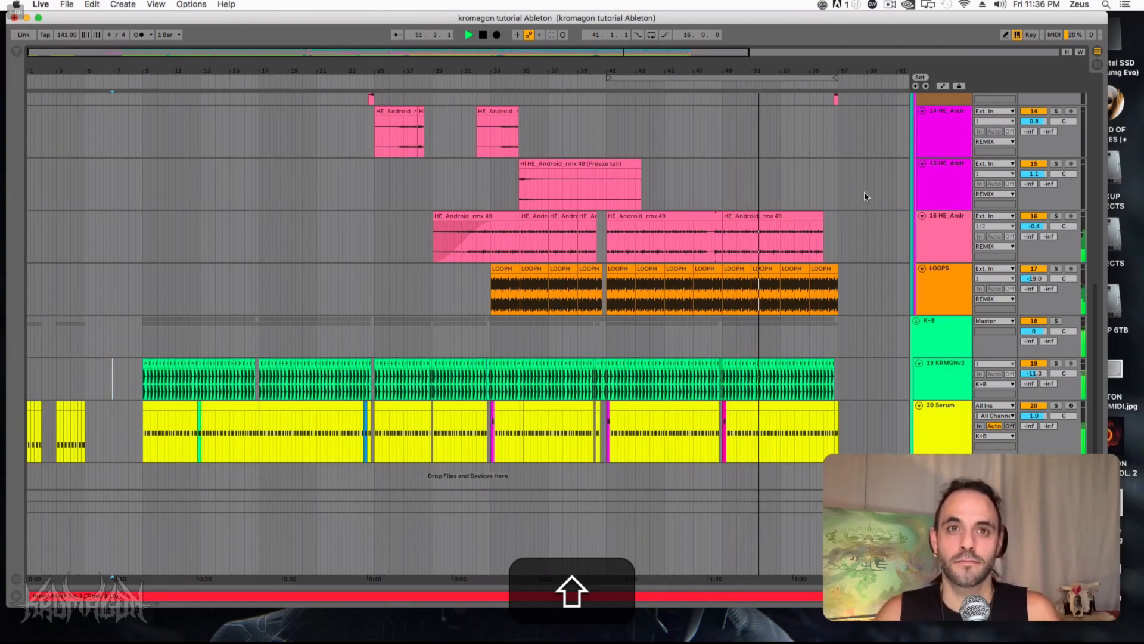
key(space)
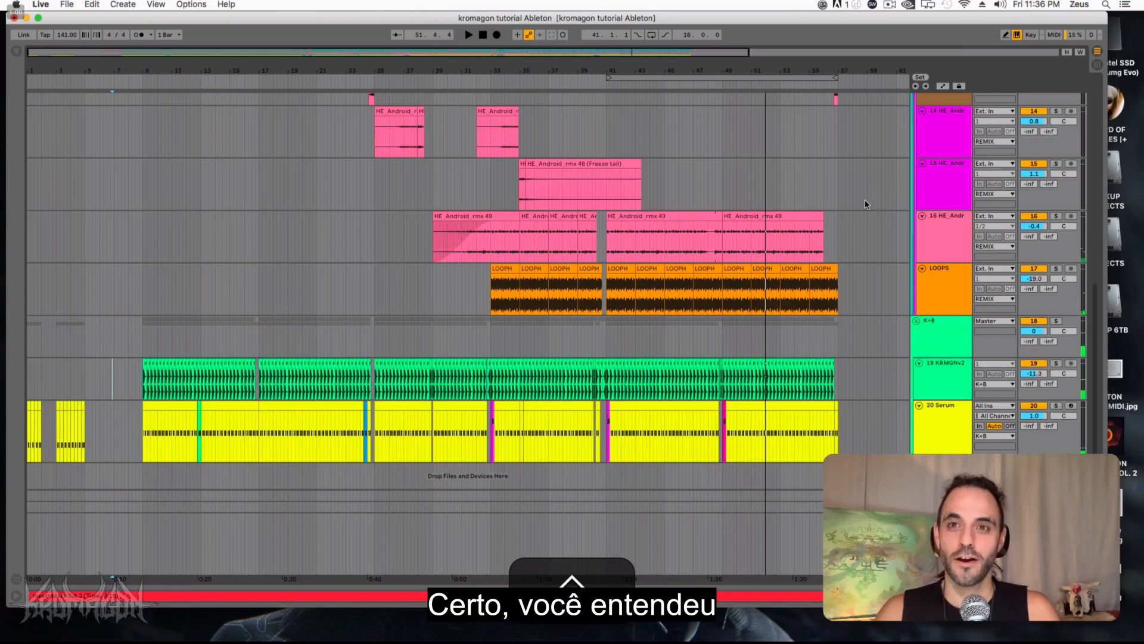
scroll(844, 216, up, 15)
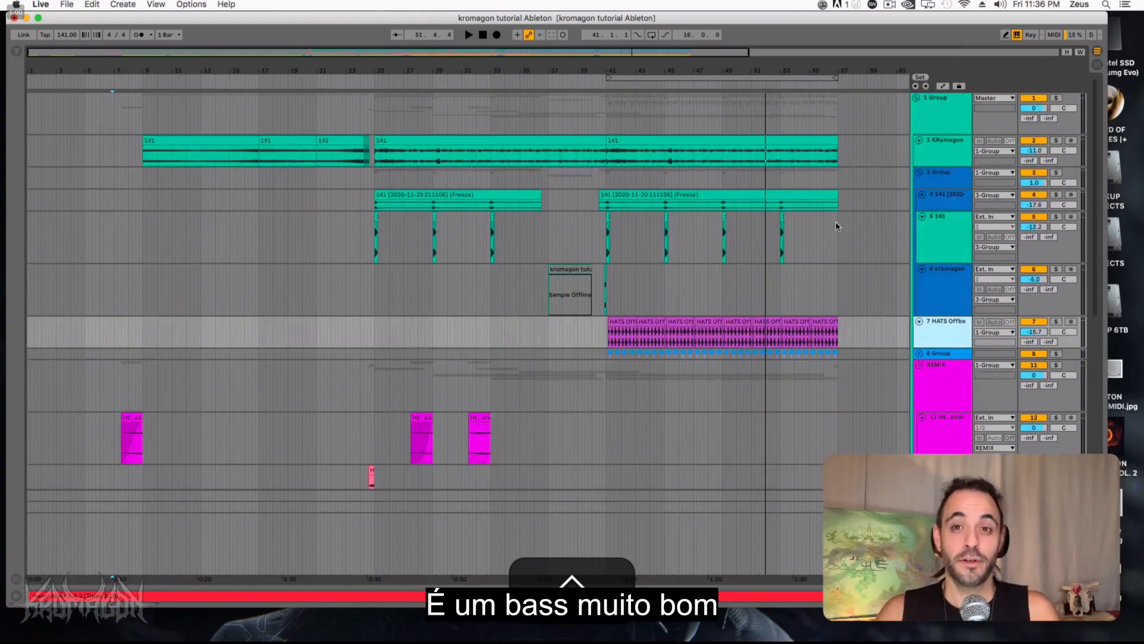
Fold the 1 Group track and deactivate it, leaving the KRMGNv2 kick track selected.
click(917, 98)
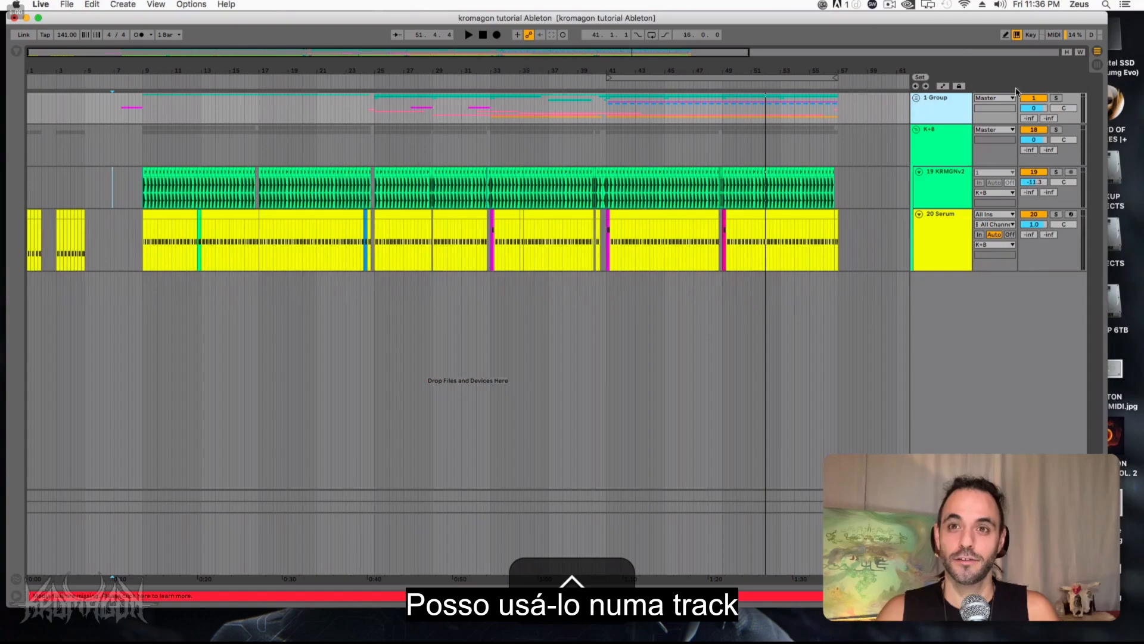
click(1035, 98)
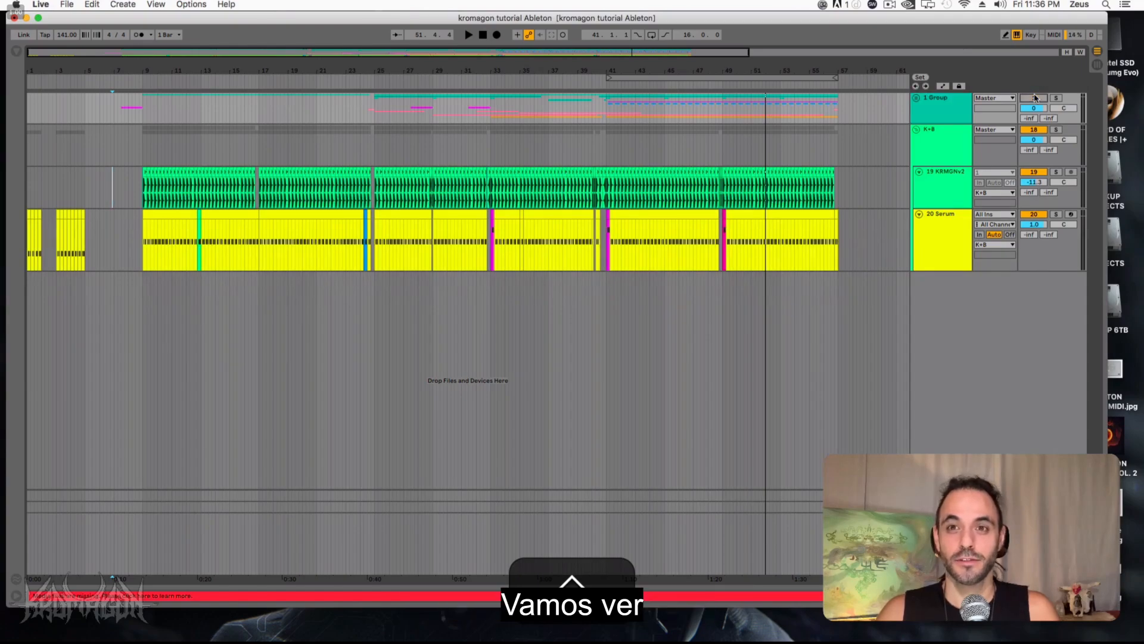
click(941, 148)
click(935, 178)
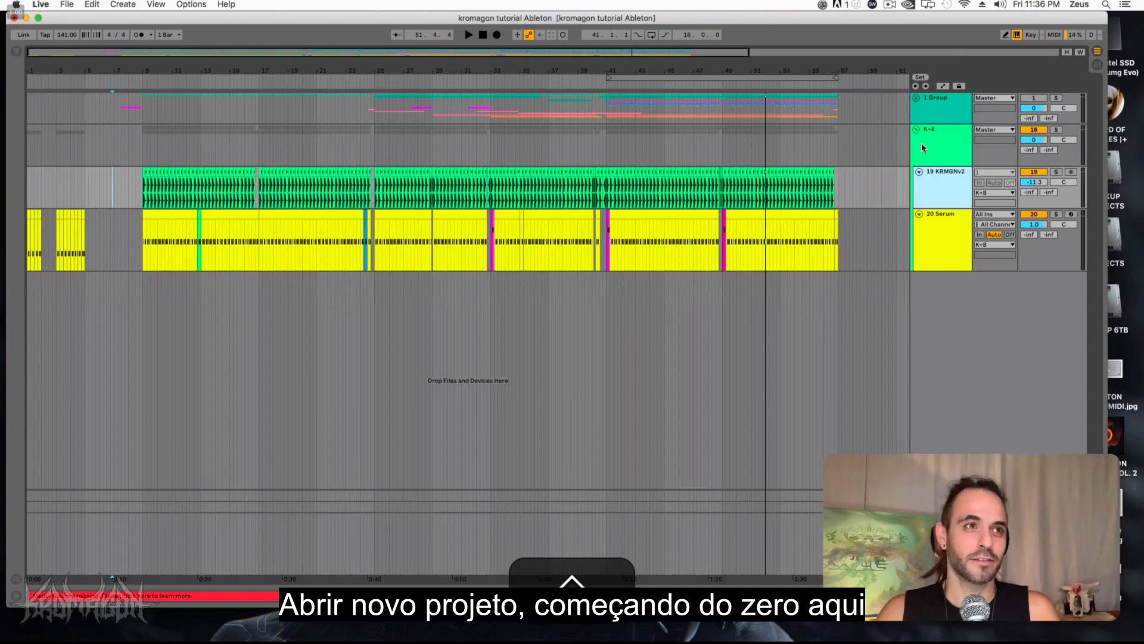
Create a new Live Set, saving the changes to the kromagon tutorial Ableton set.
click(67, 4)
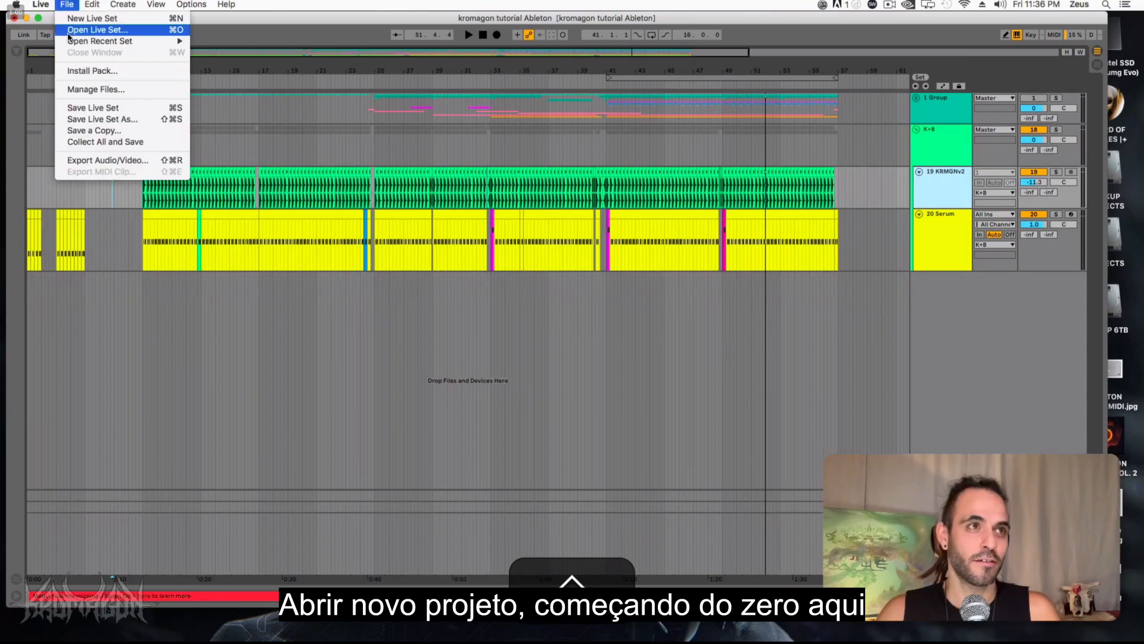
click(78, 19)
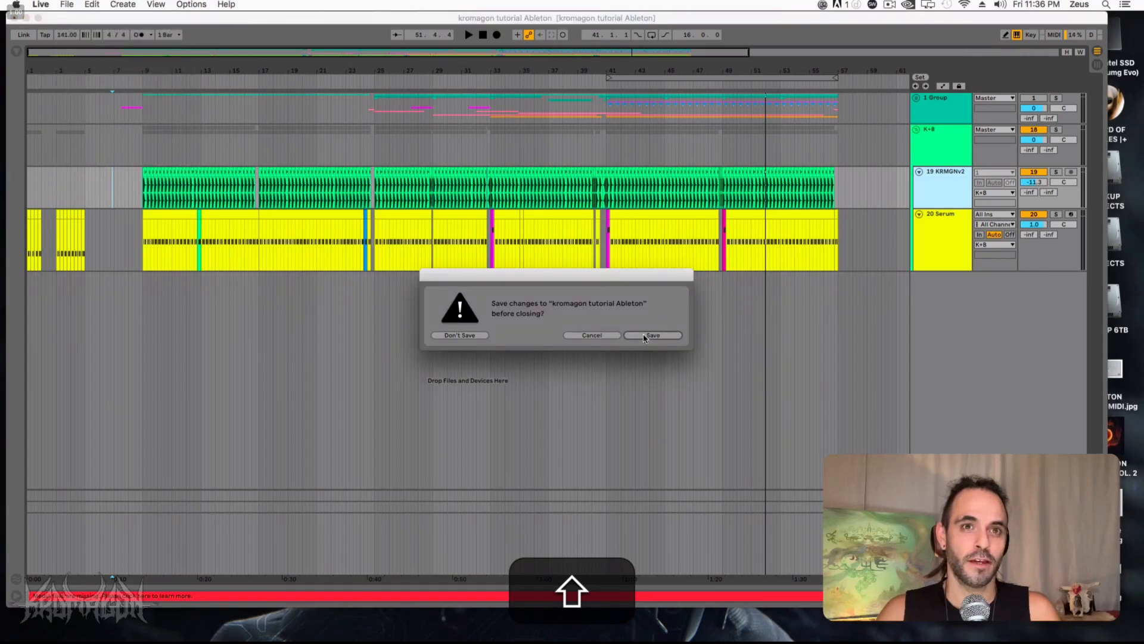
click(642, 335)
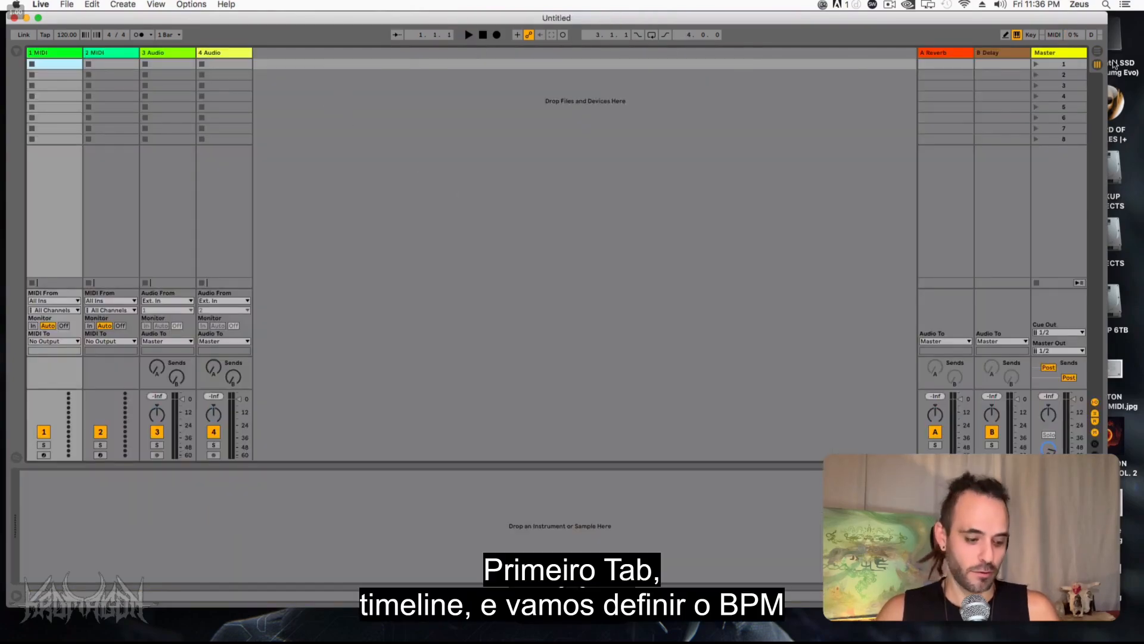
Show the arrangement timeline and set the project tempo to 141 BPM.
key(Tab)
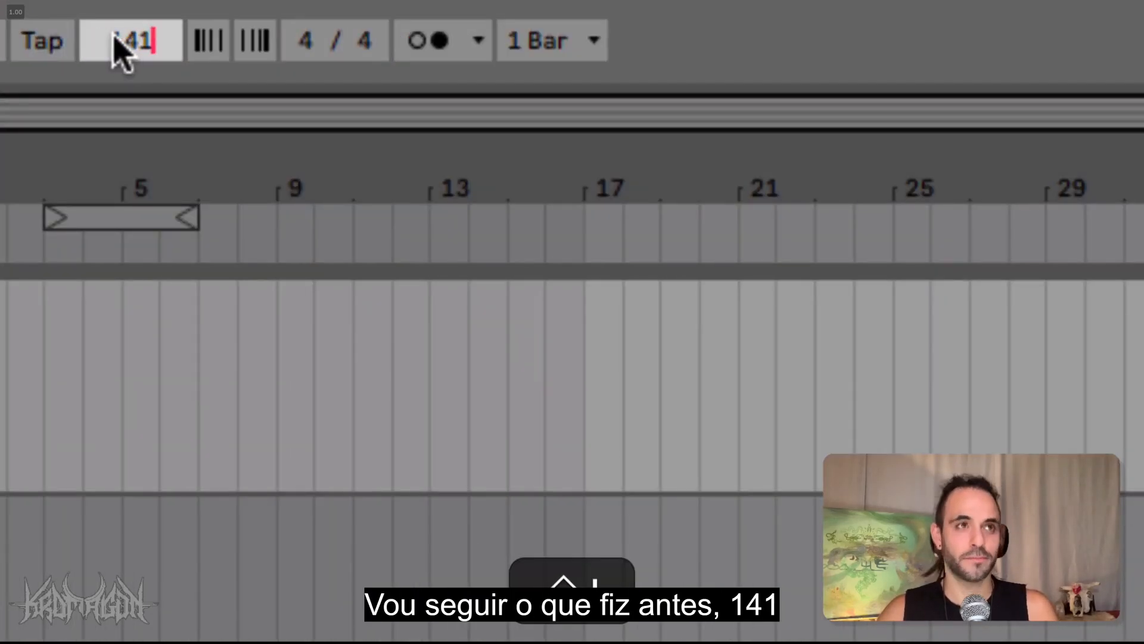
click(122, 48)
text(141)
key(Return)
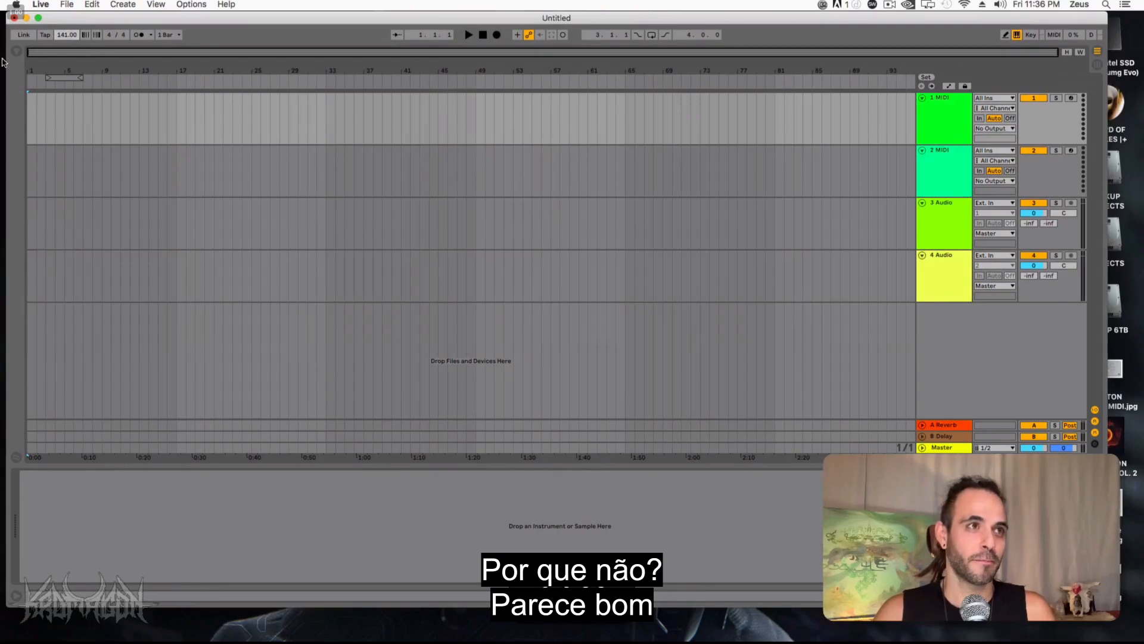
key(shift)
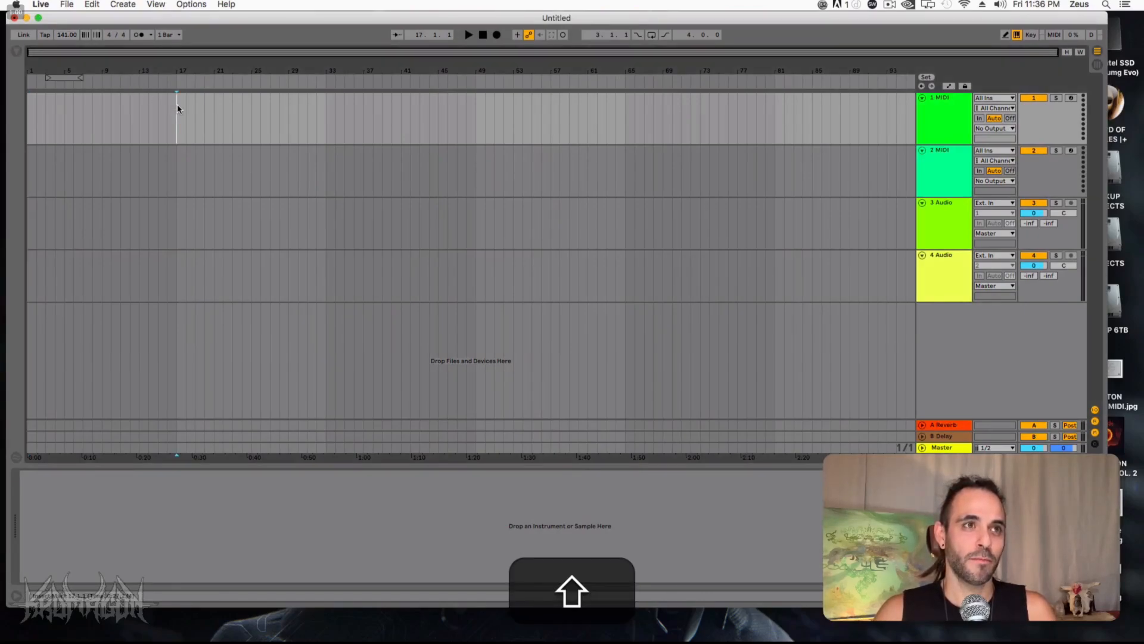
drag(177, 104, 308, 113)
click(325, 112)
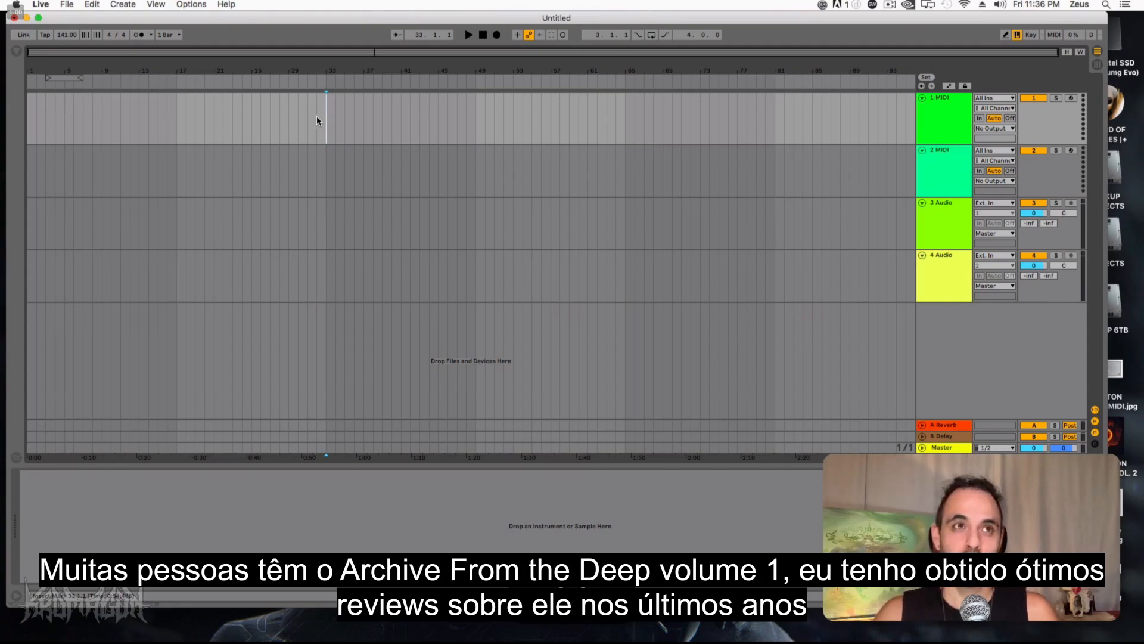
drag(324, 116, 186, 166)
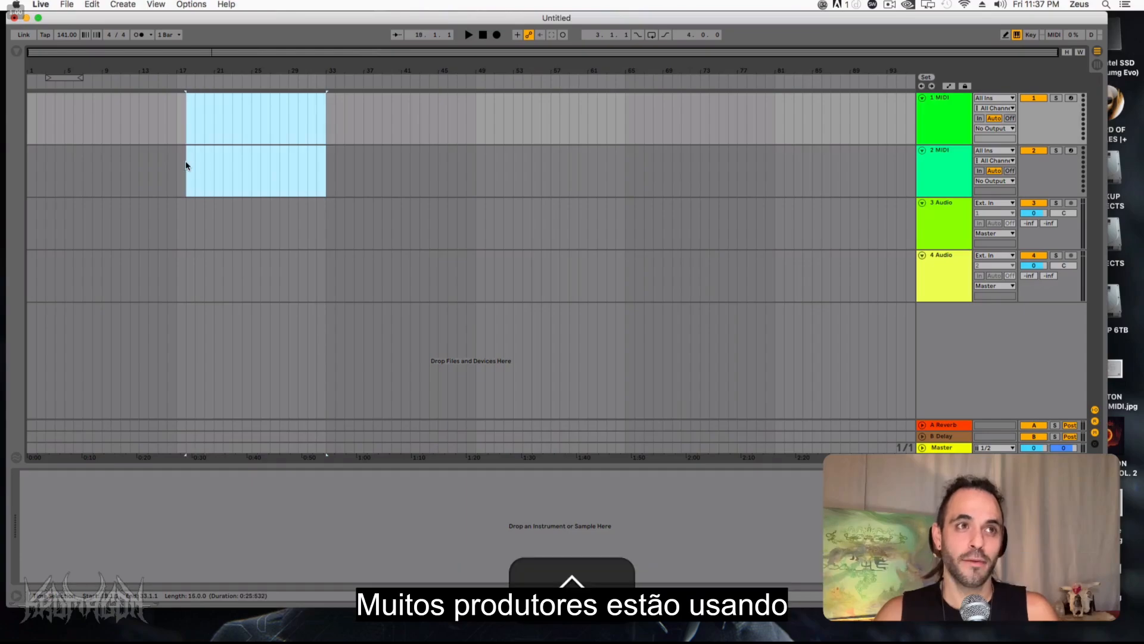
click(180, 161)
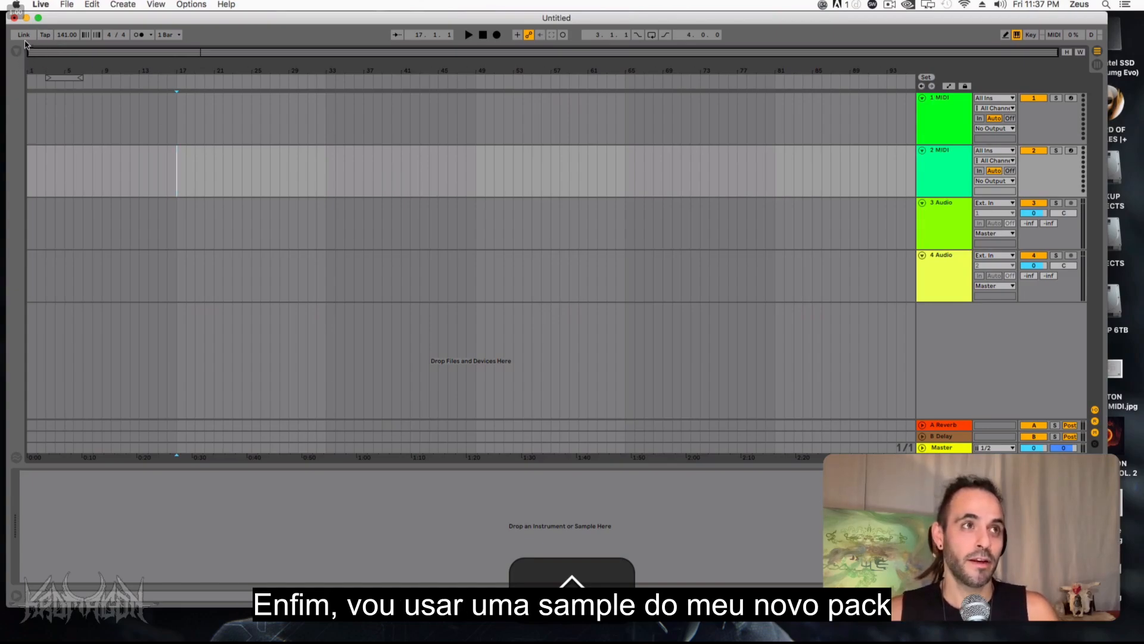
Minimise the Live window and preview the Archive From The Deep Vol. 2 cover image from the desktop.
click(26, 18)
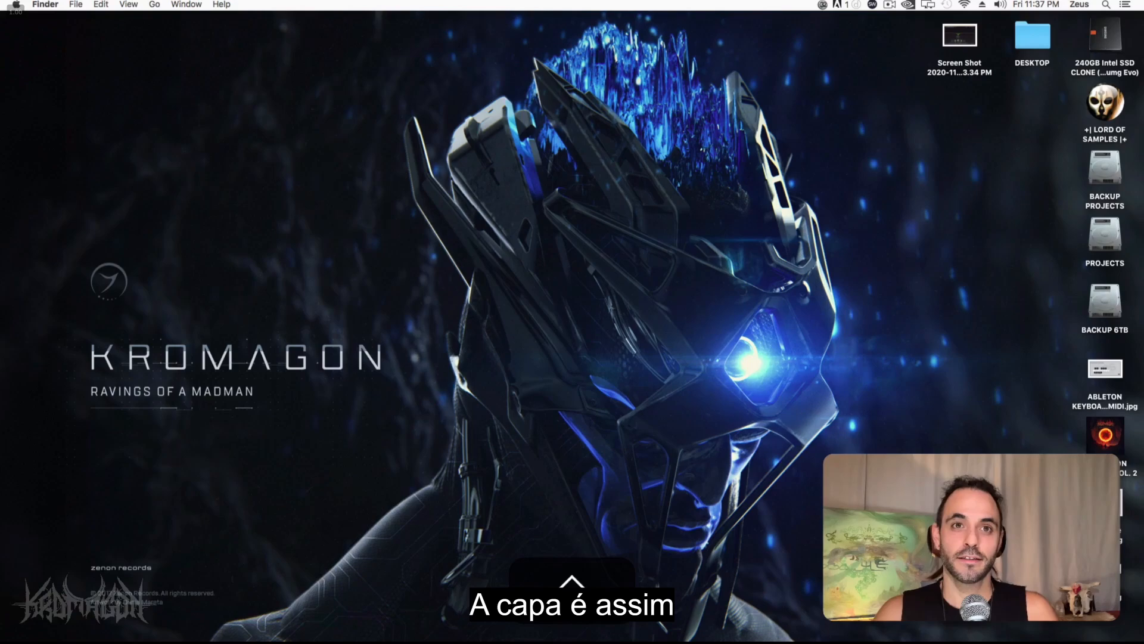
key(space)
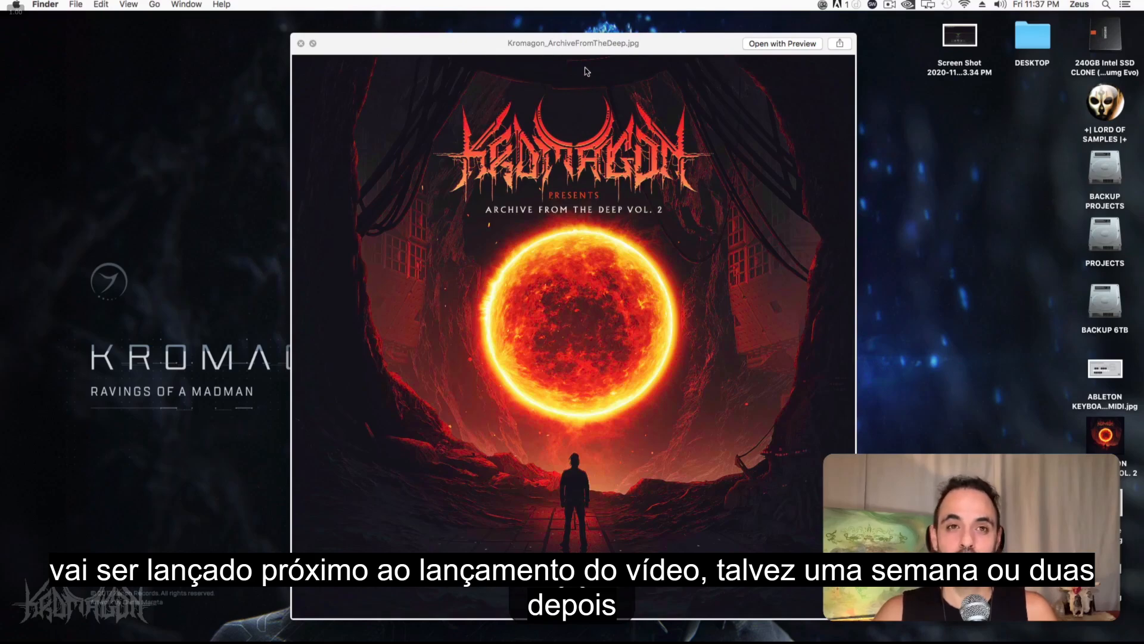
key(space)
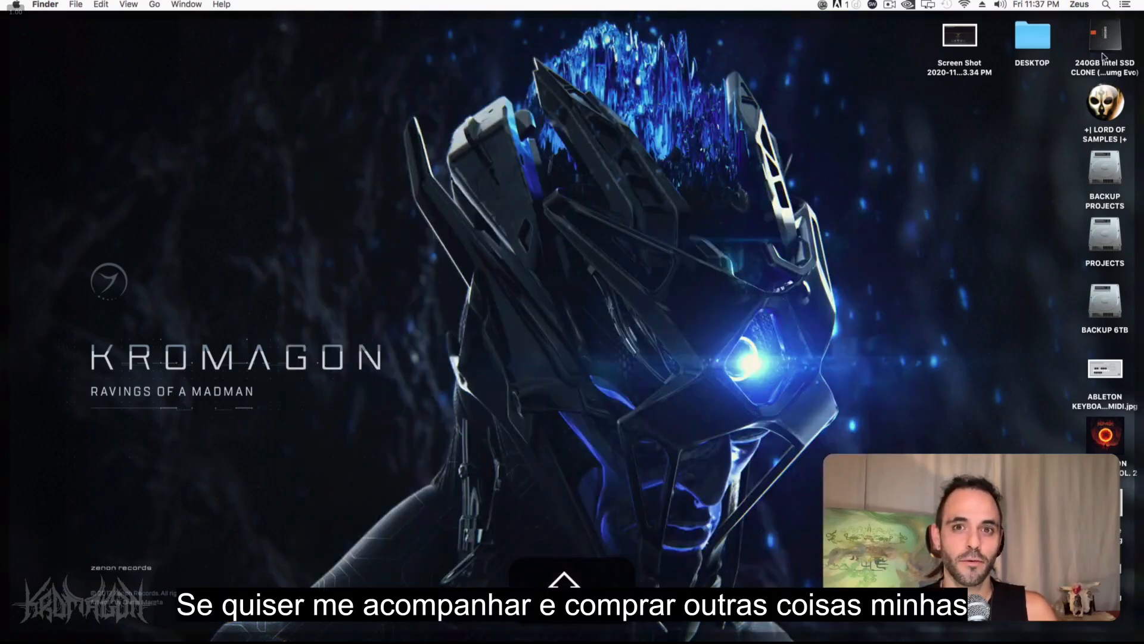
Switch to Chrome, load NIKROMA.com and look through its sample packs, then minimise the browser window.
key(ctrl+Up)
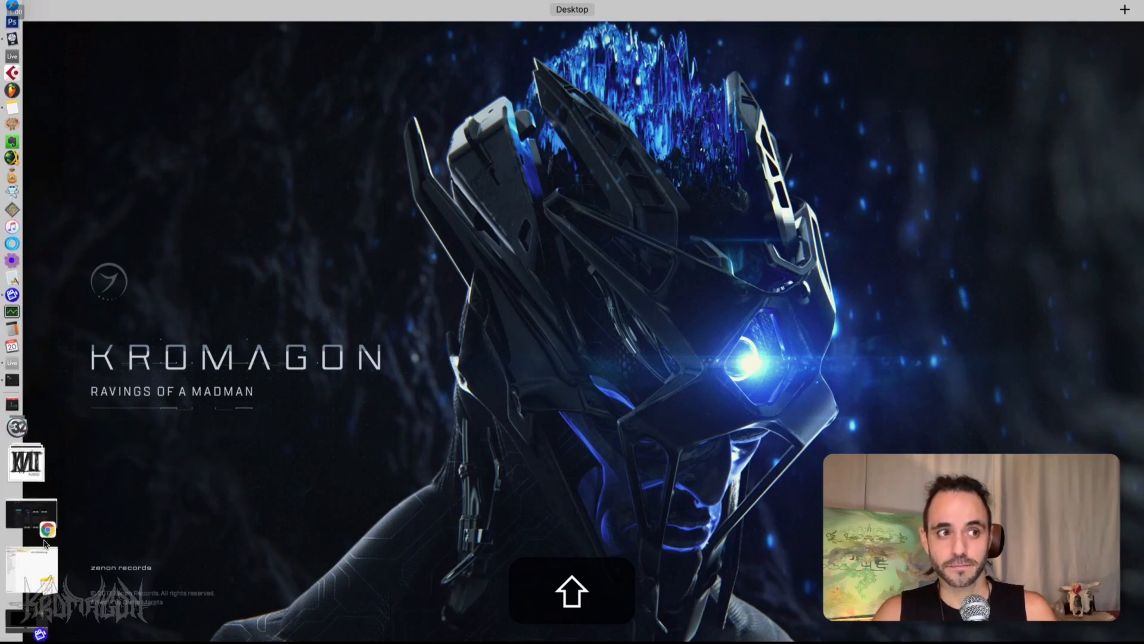
shift+click(47, 542)
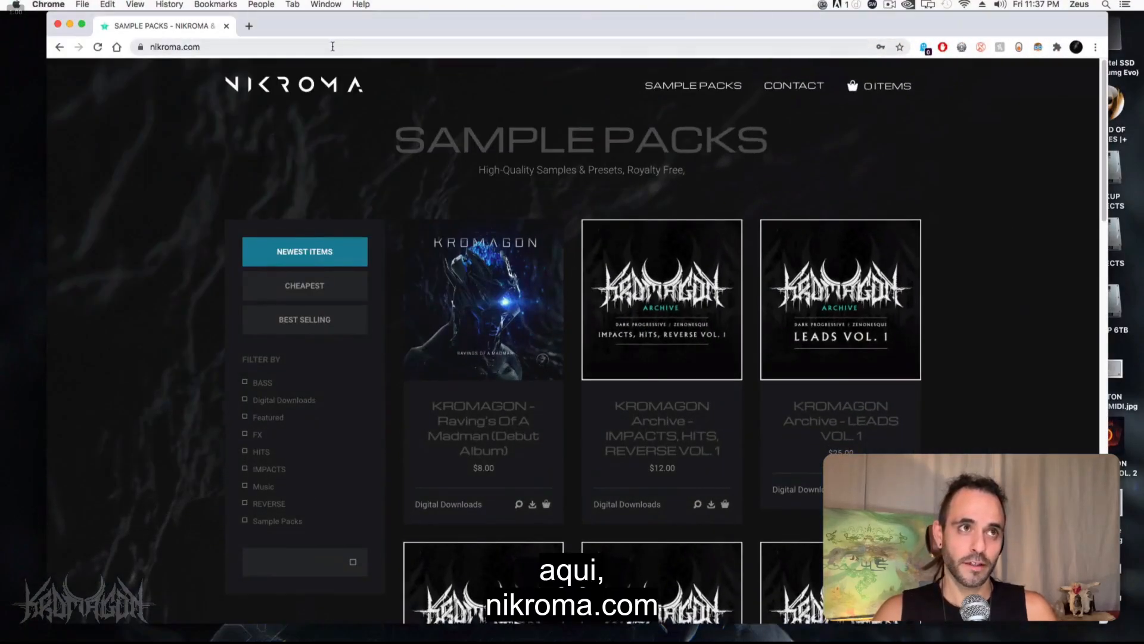
click(333, 46)
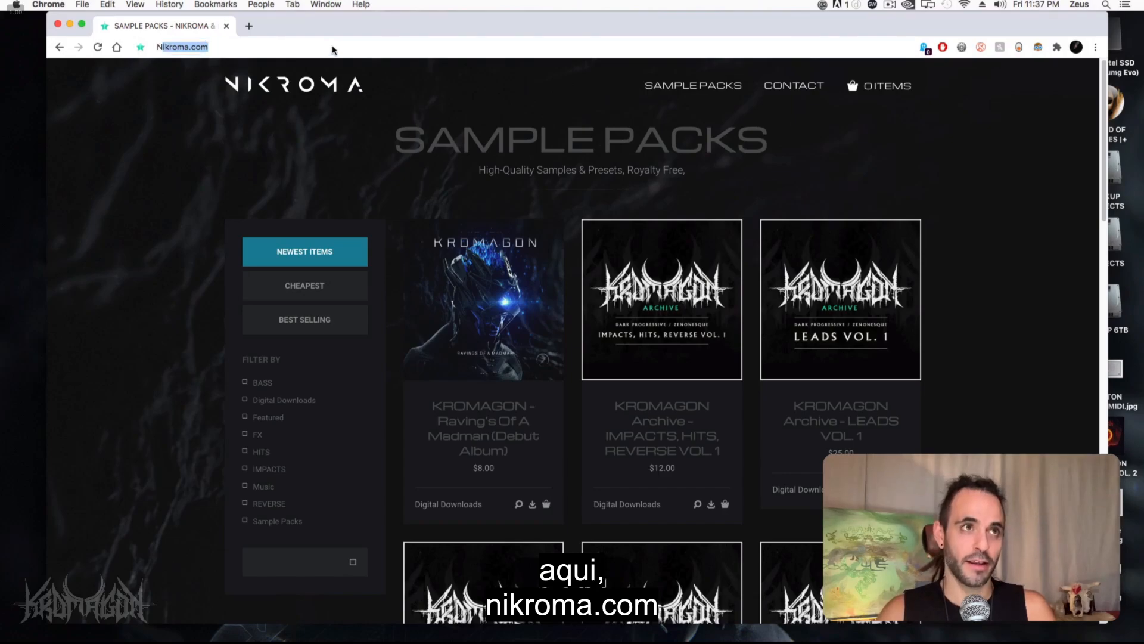
text(NIKROMA)
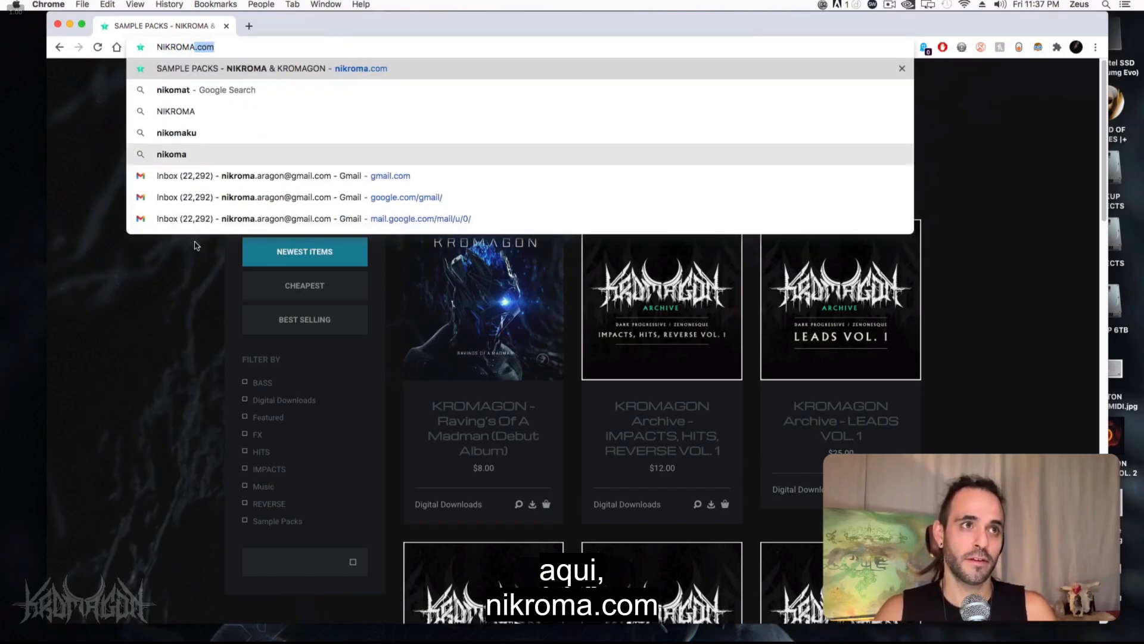
key(Return)
scroll(938, 196, down, 1)
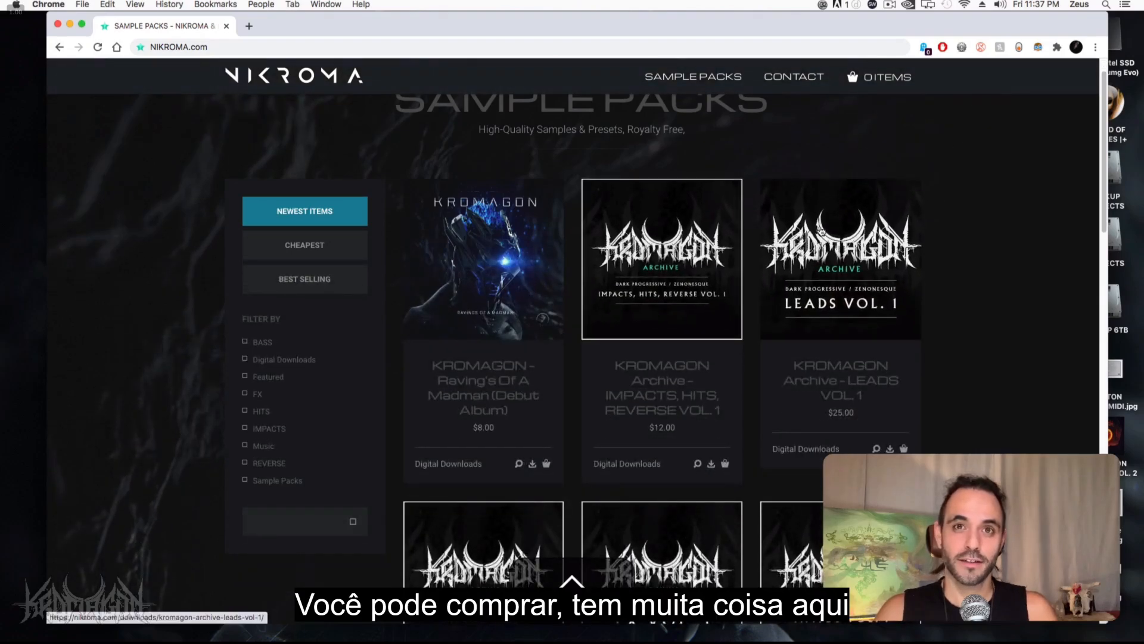
scroll(823, 238, down, 4)
scroll(826, 240, up, 5)
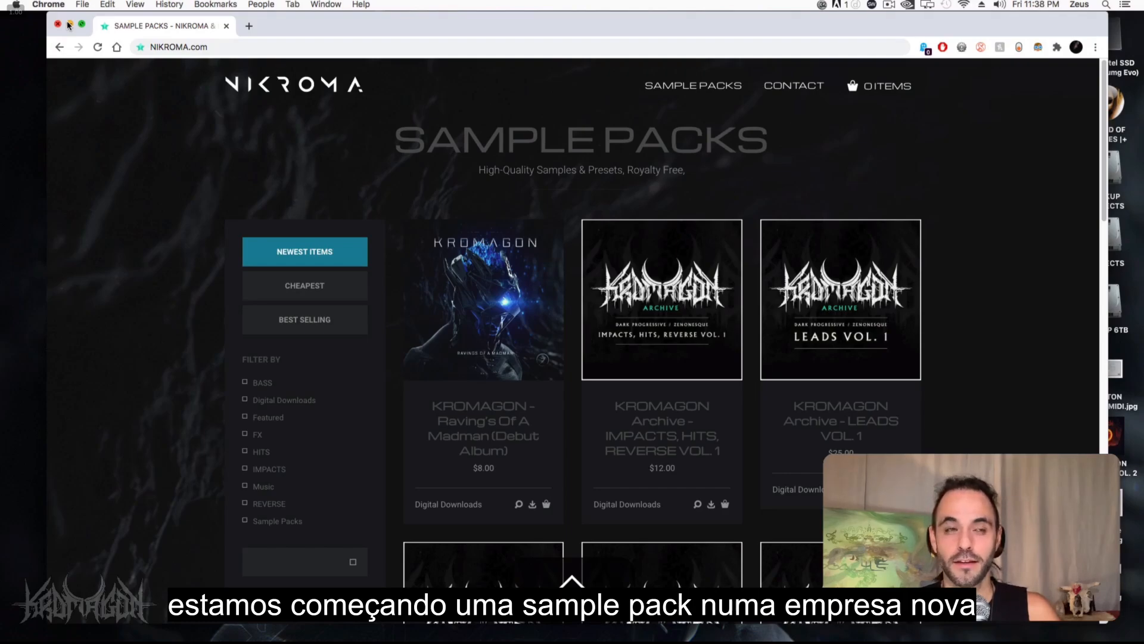
click(69, 24)
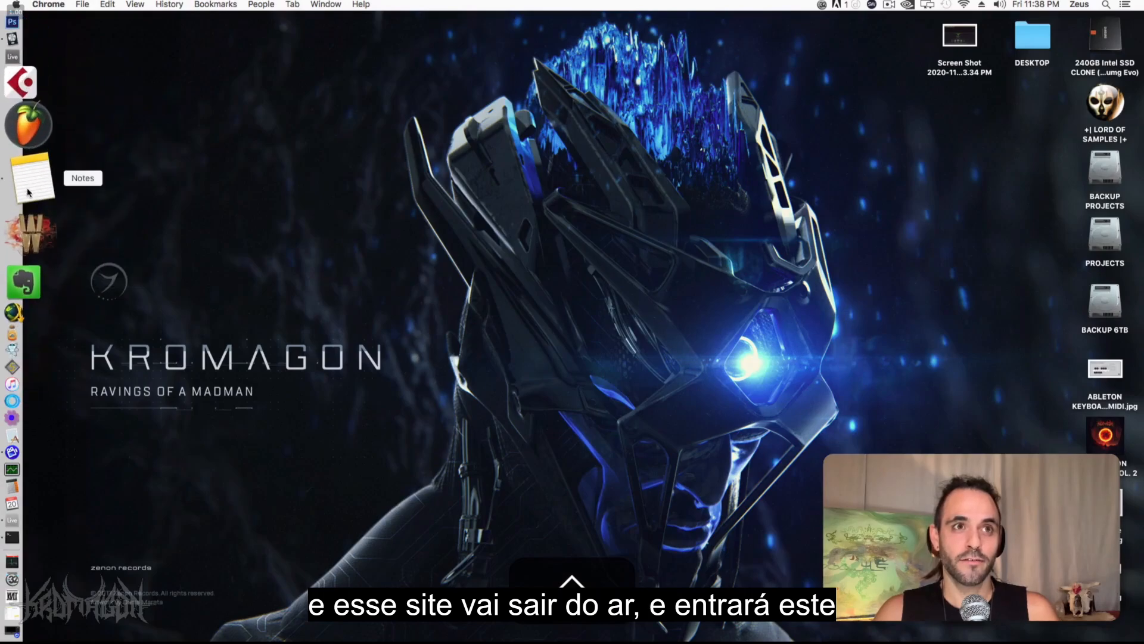
Open Notes to show the KULTAUDIO.org note, highlight parts of the address and minimise the window.
click(27, 187)
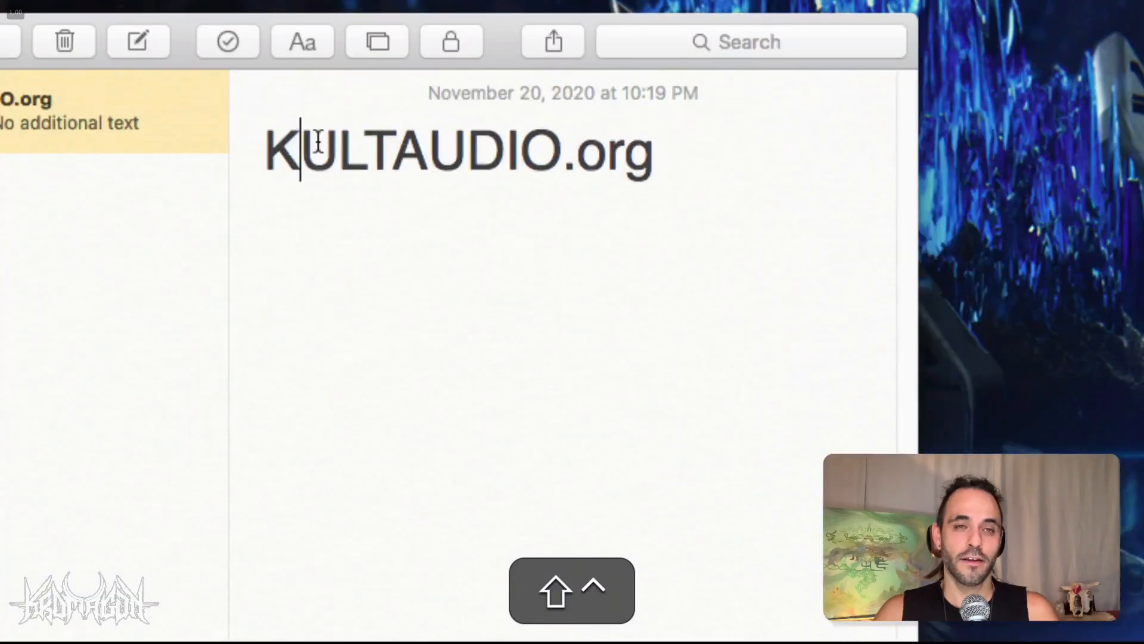
drag(409, 118, 507, 117)
click(545, 146)
drag(651, 145, 562, 145)
click(294, 145)
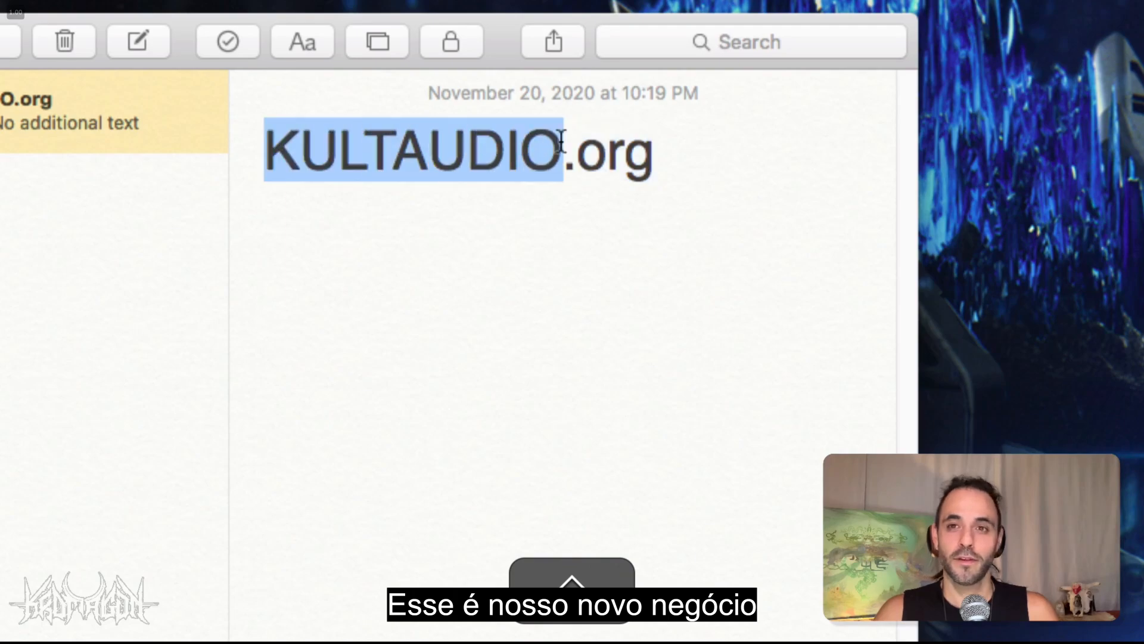
click(562, 146)
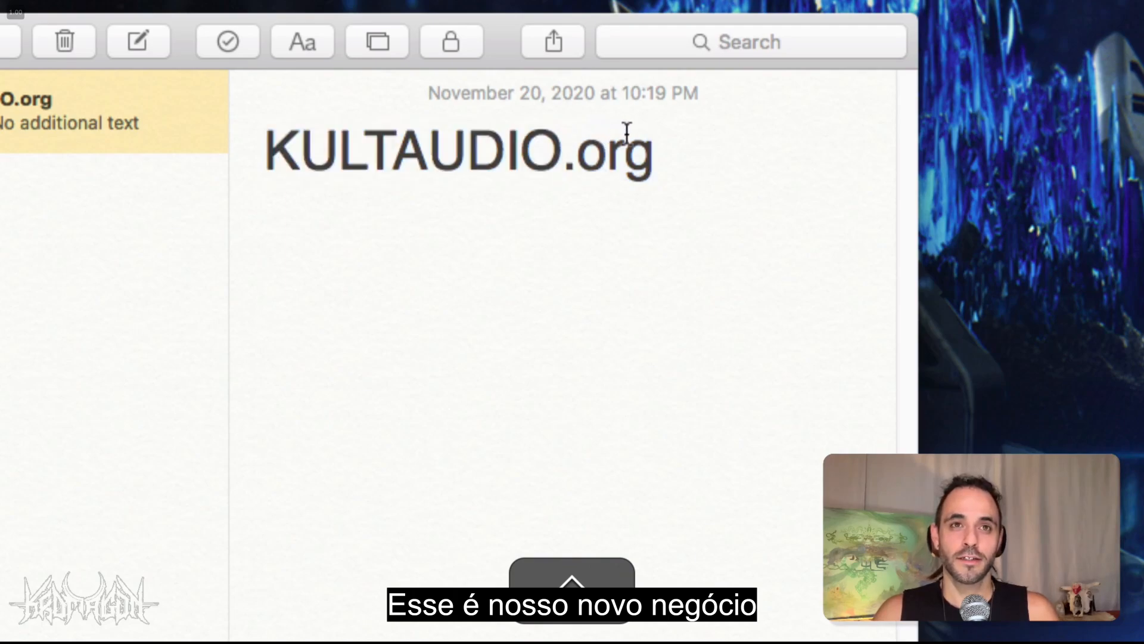
click(674, 150)
drag(674, 150, 458, 144)
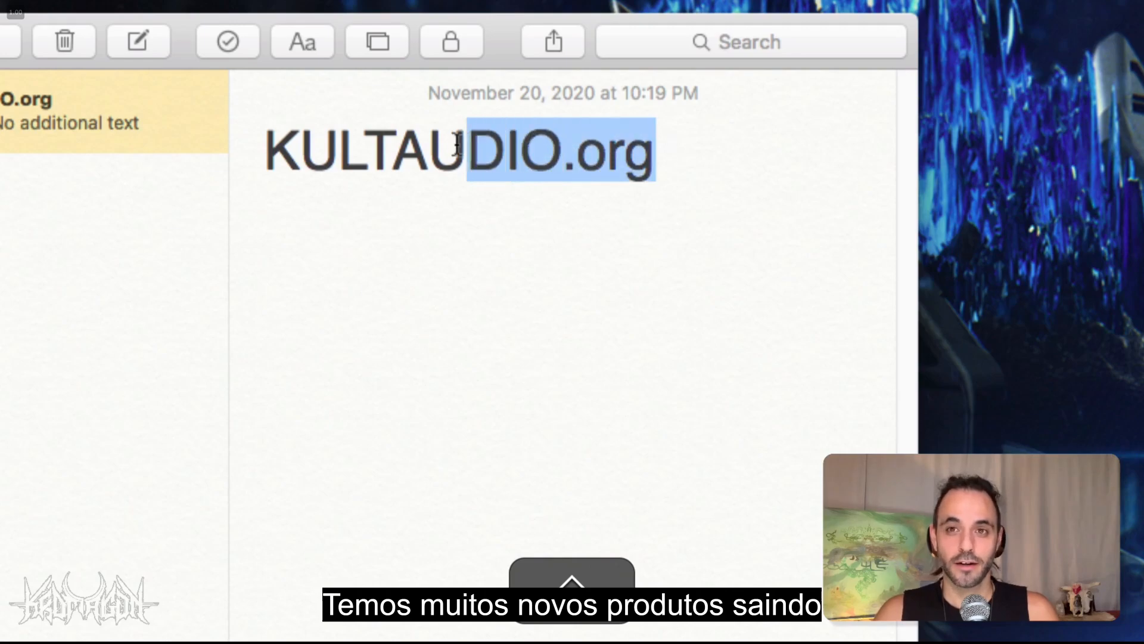
click(455, 144)
drag(562, 146, 405, 140)
click(405, 140)
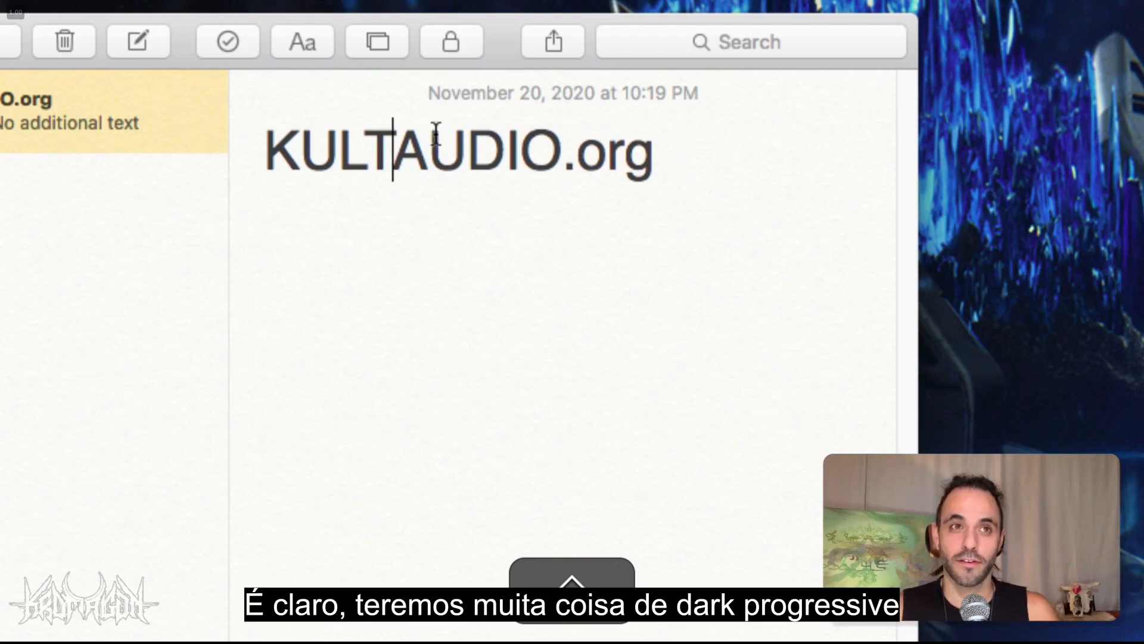
click(269, 145)
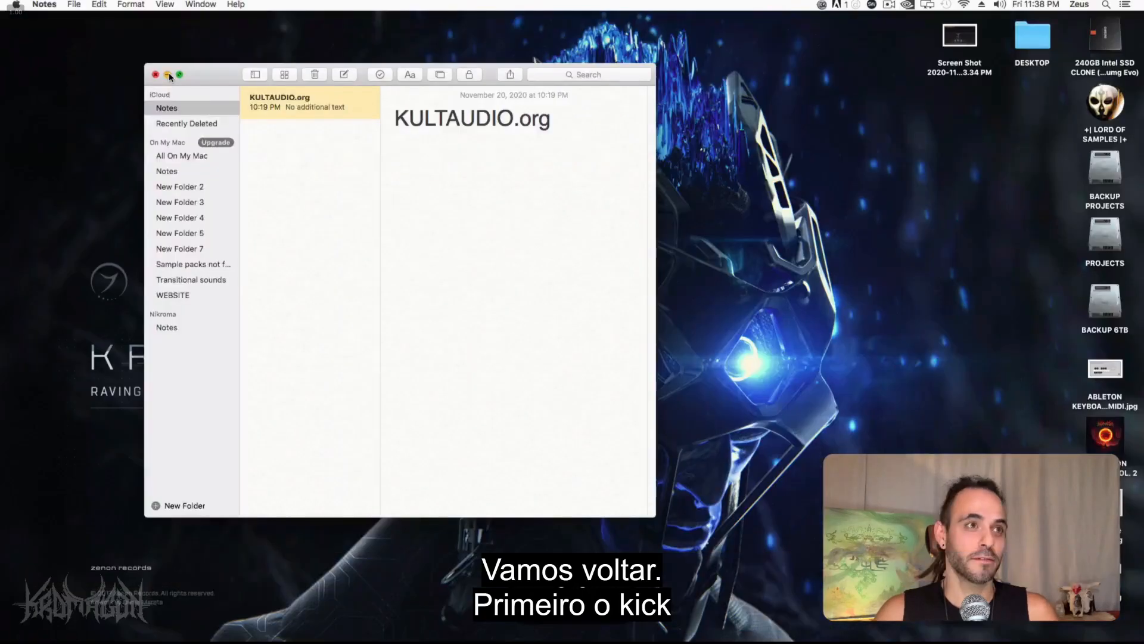
click(168, 77)
Return to Ableton Live and audition the Dark, Dark Prog and Night Kick Tuff samples in the KROMAGON ARCHIVE kicks folder.
mouse_move(2, 169)
click(17, 75)
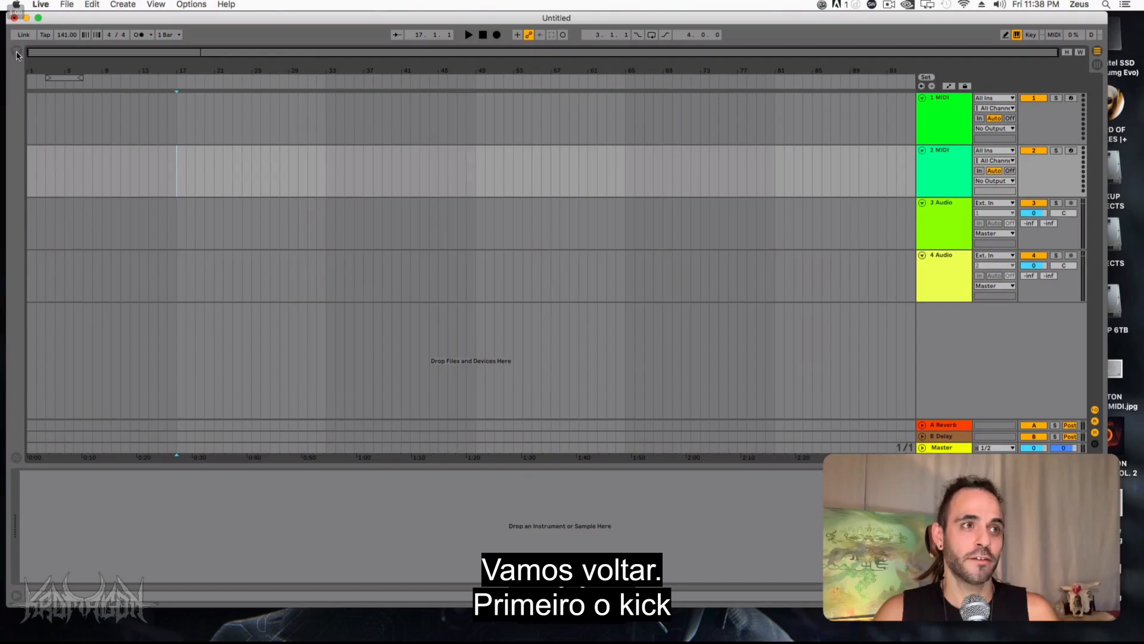
click(16, 53)
click(219, 91)
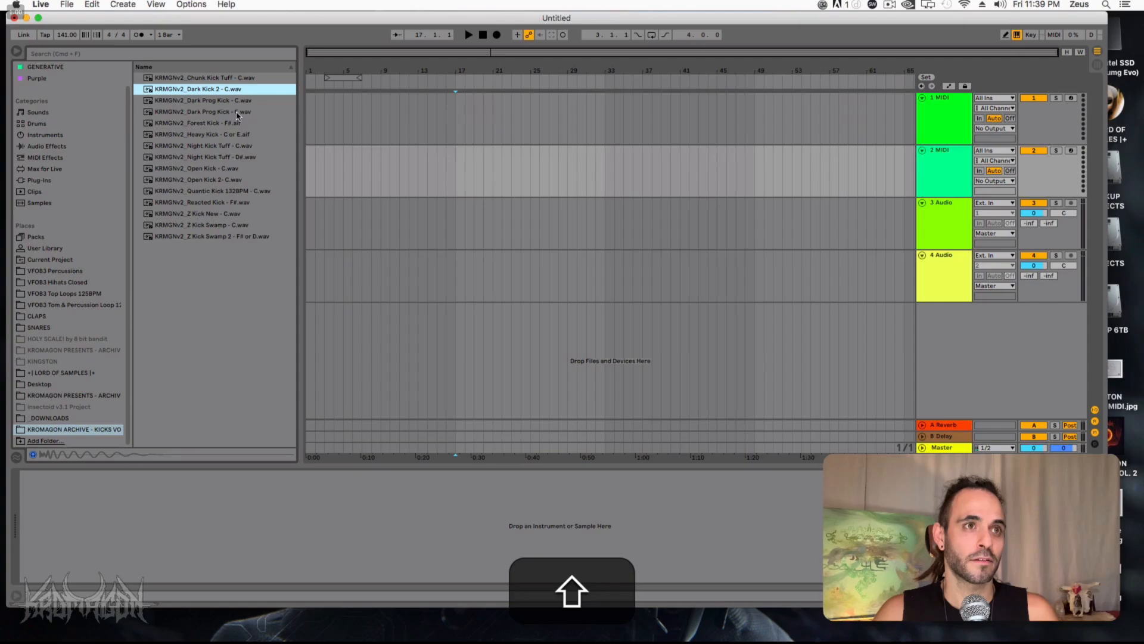
click(238, 113)
click(242, 146)
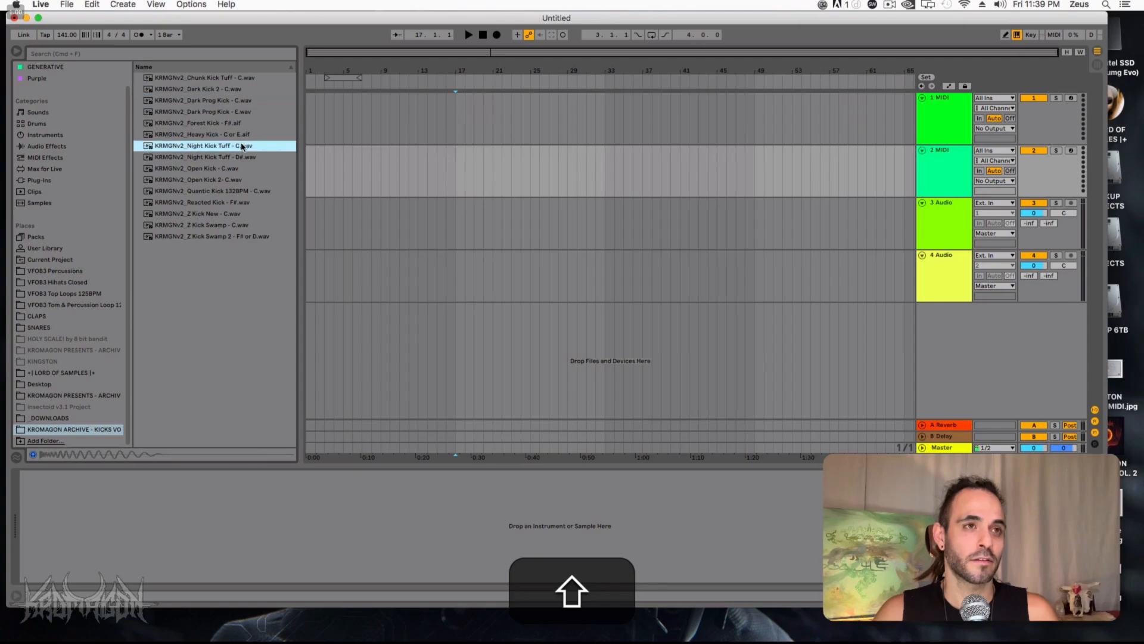
click(242, 158)
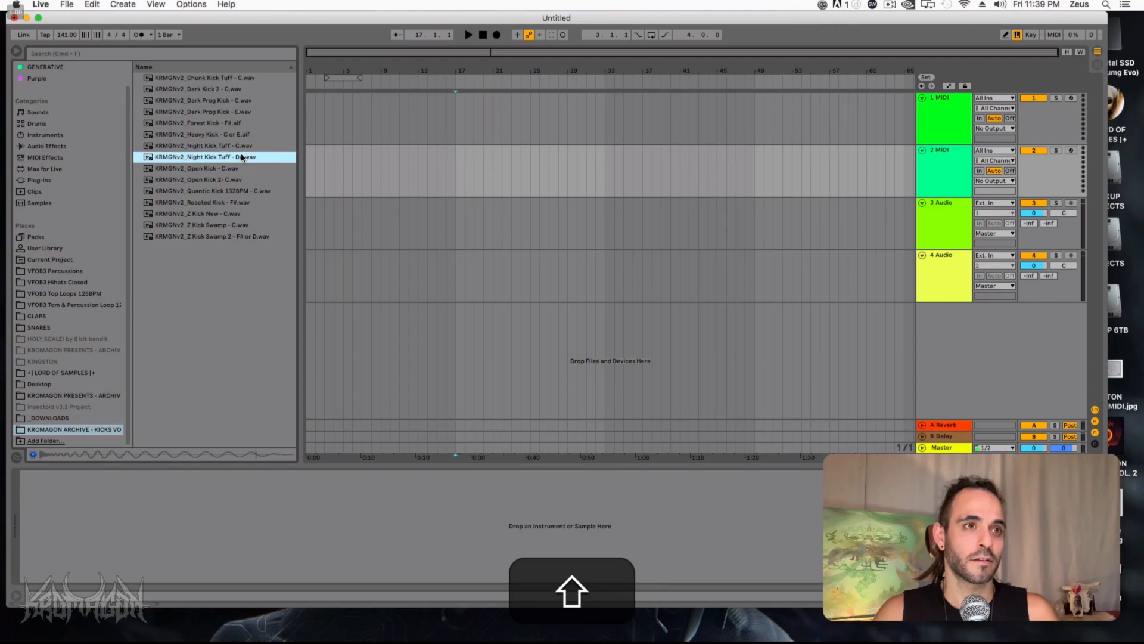
click(237, 90)
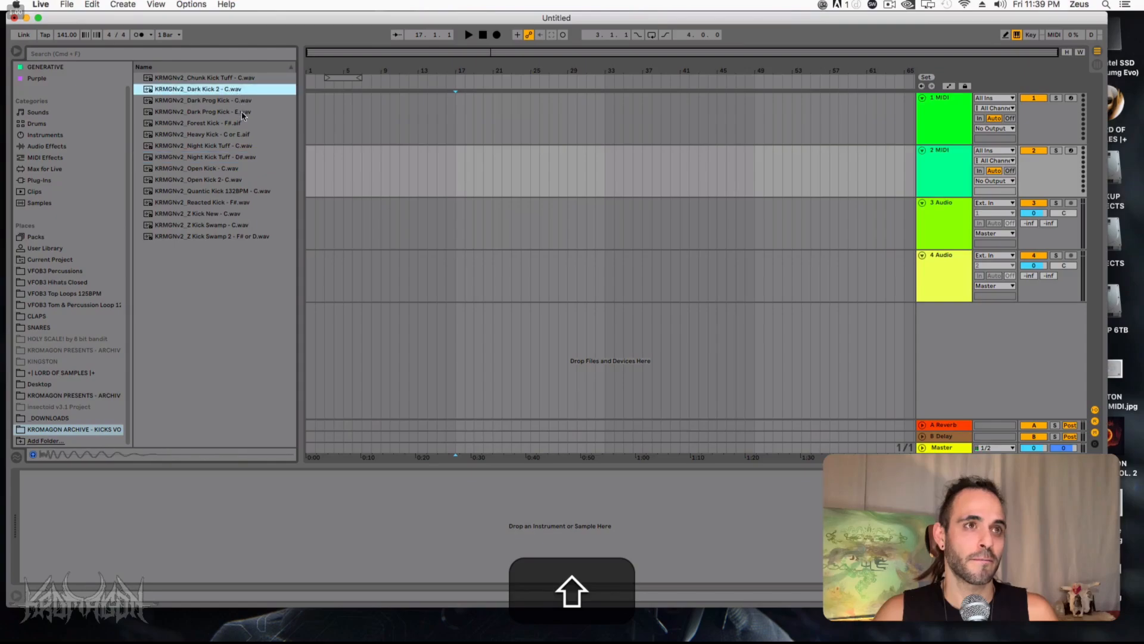
click(243, 102)
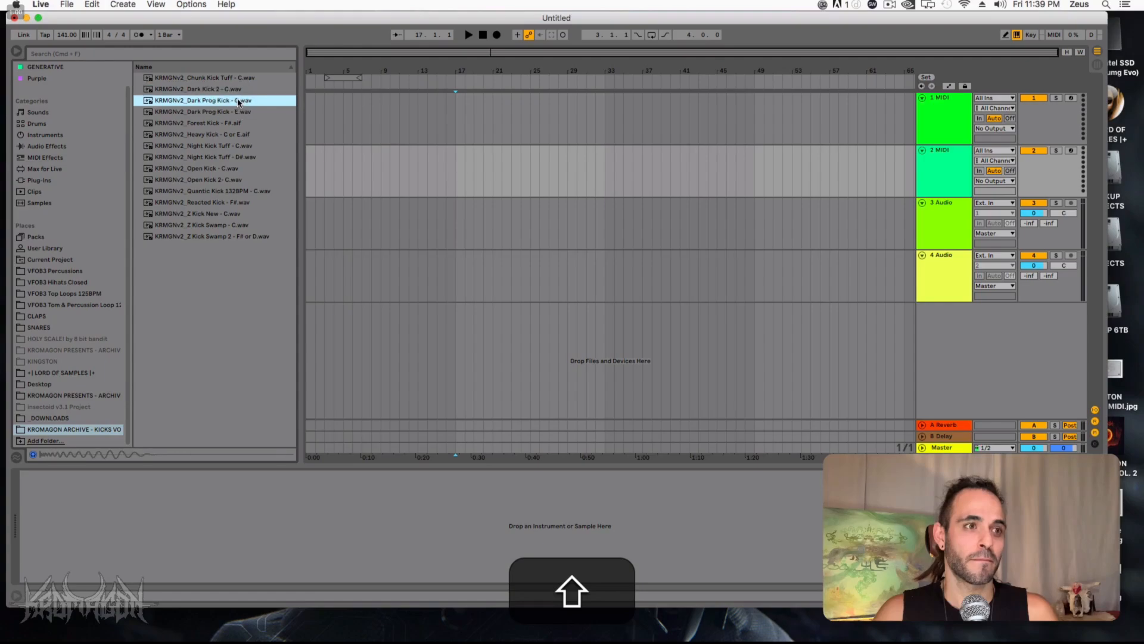
Place KRMGNv2_Dark Prog Kick - C.wav at bar 17 on the second track.
drag(241, 101, 457, 169)
drag(457, 93, 457, 149)
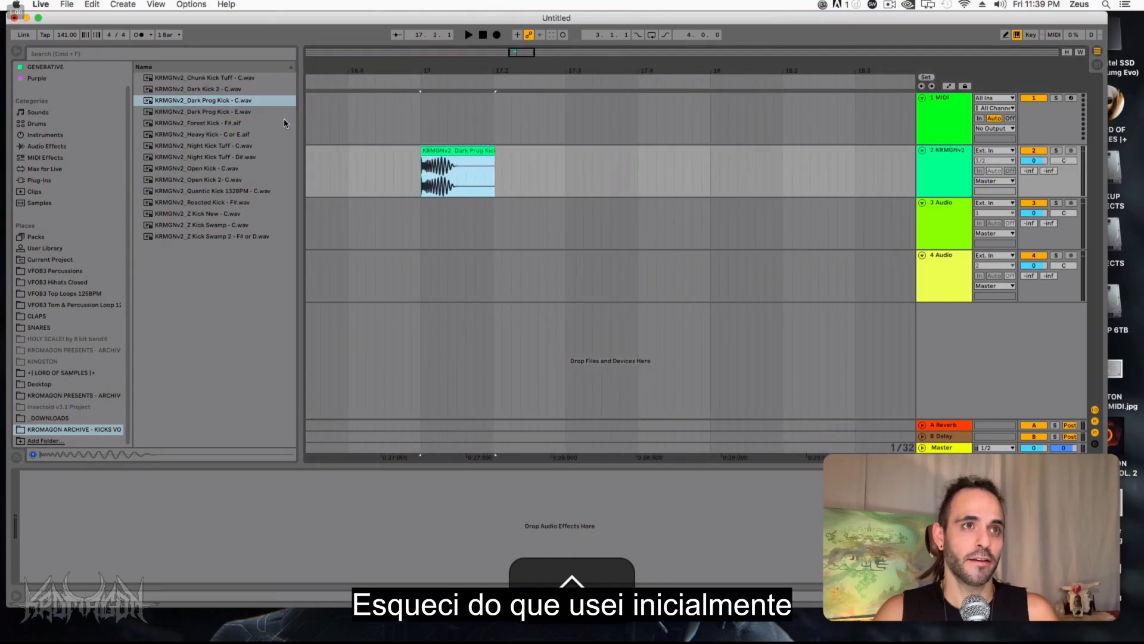
click(299, 114)
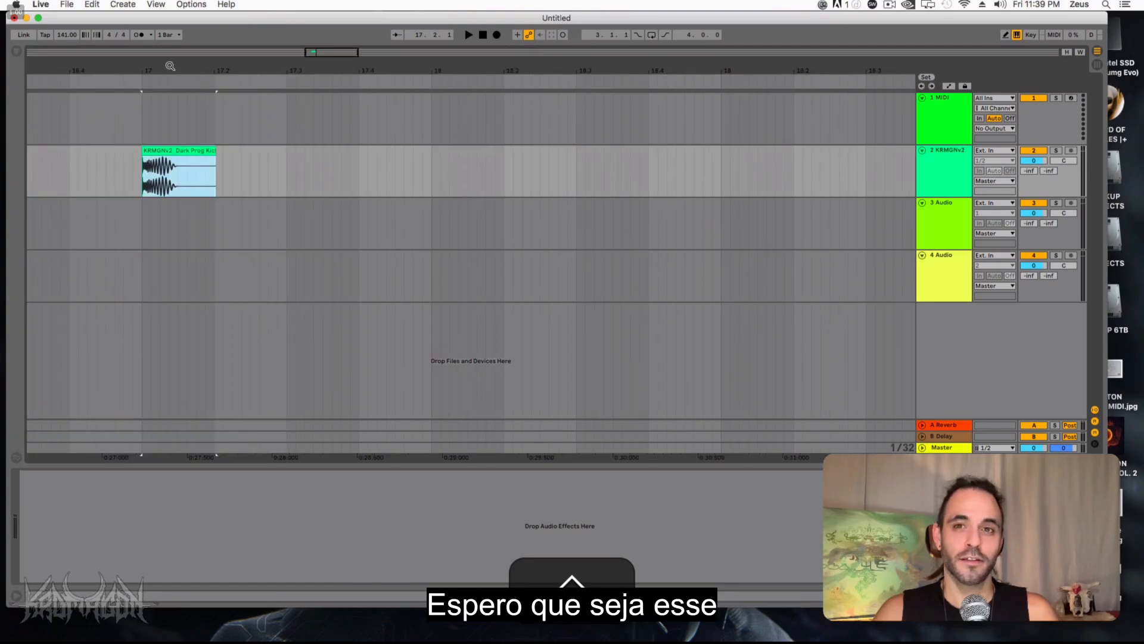
drag(157, 69, 454, 71)
Audition the other kick samples in the folder one by one, down to KRMGNv2_Z Kick Swamp 2 - F# or D.wav.
click(17, 52)
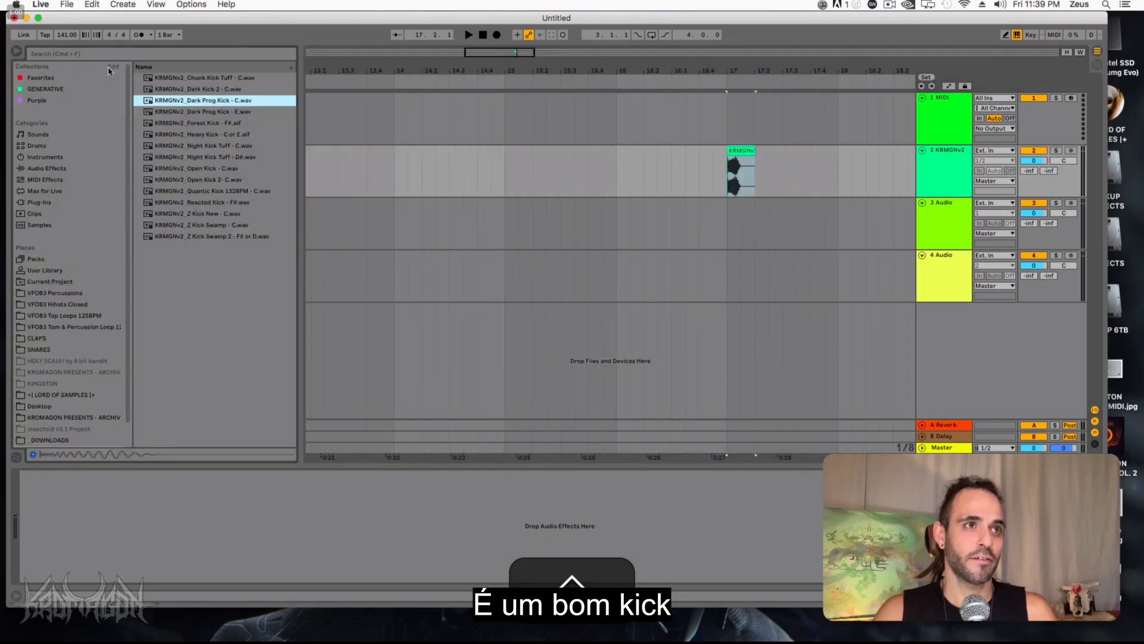
key(Up)
key(Up)
key(Down)
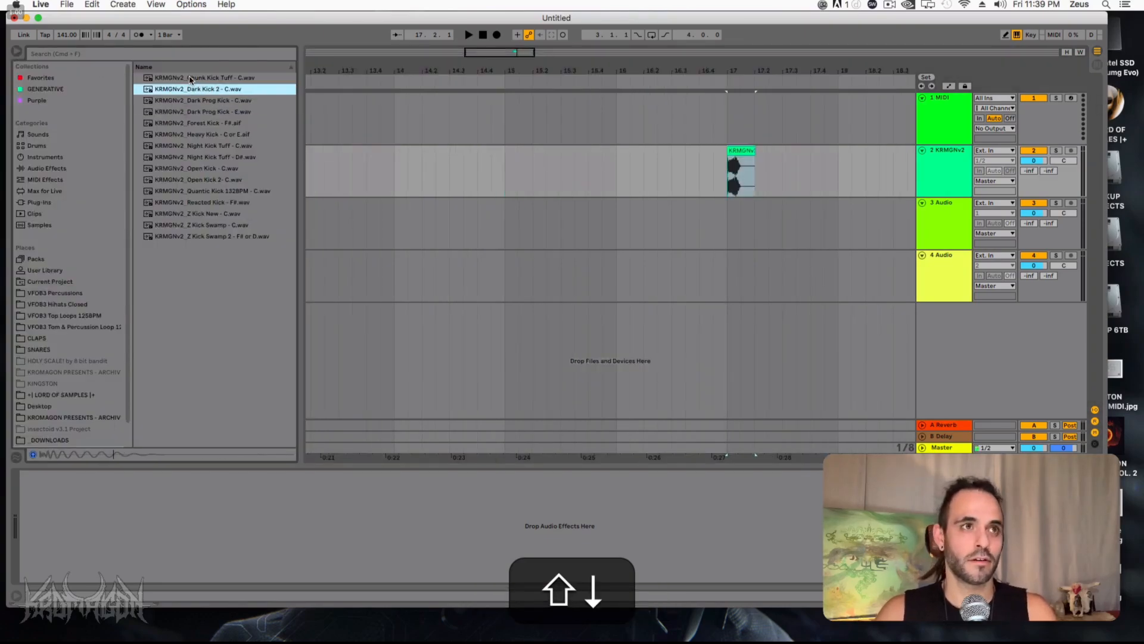
key(Down)
key(Down)
key(Down)
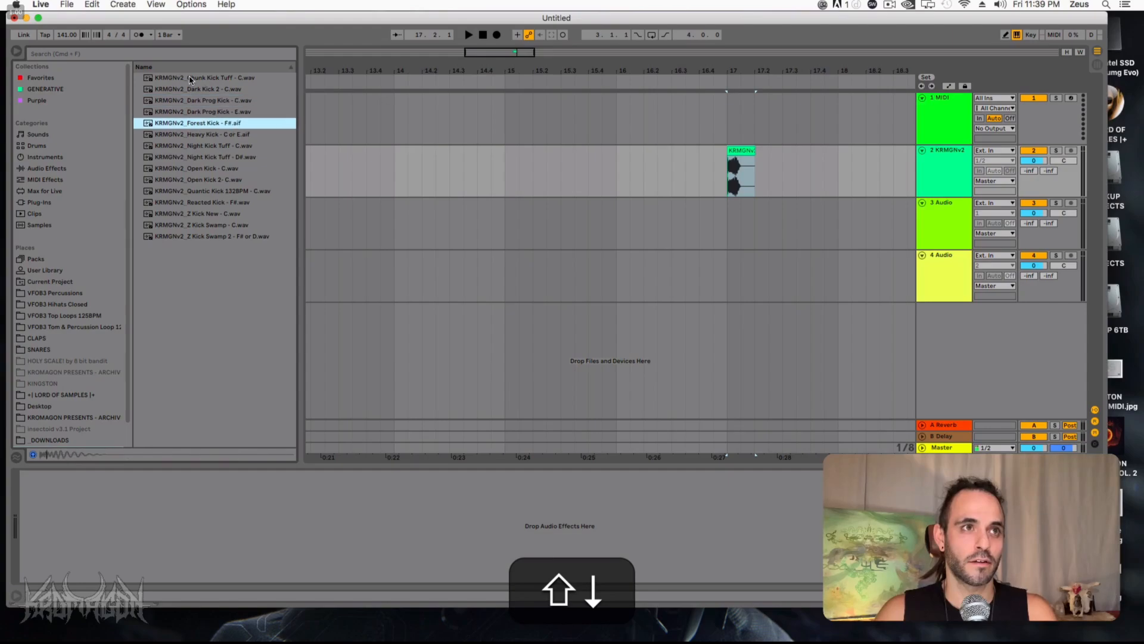
key(Down)
key(Down)
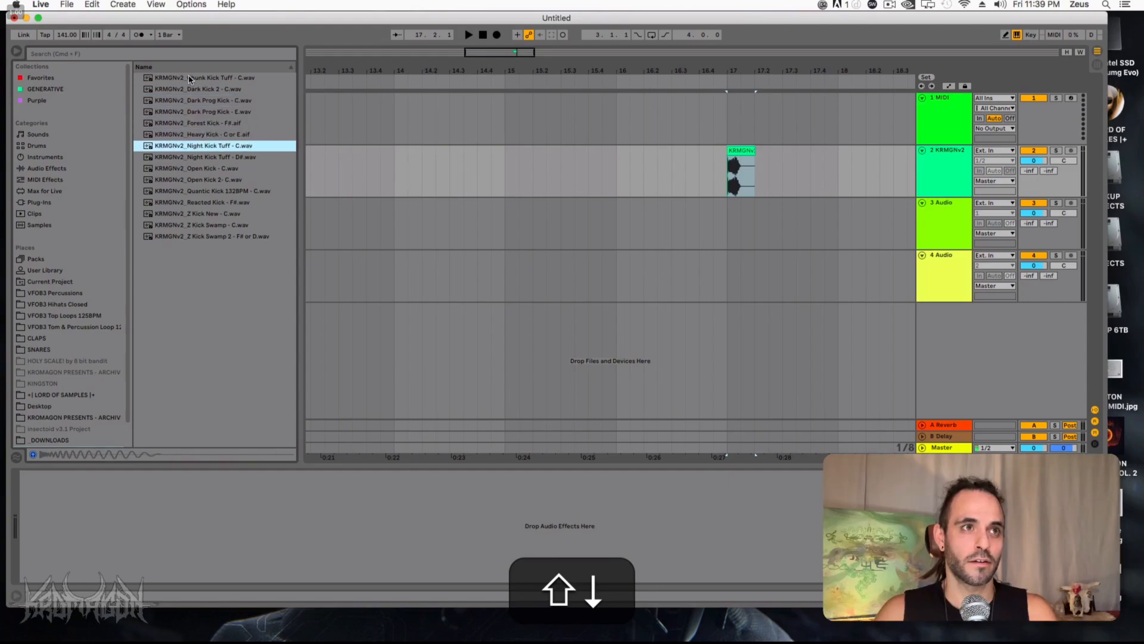
key(Down)
key(Down)
key(Down)
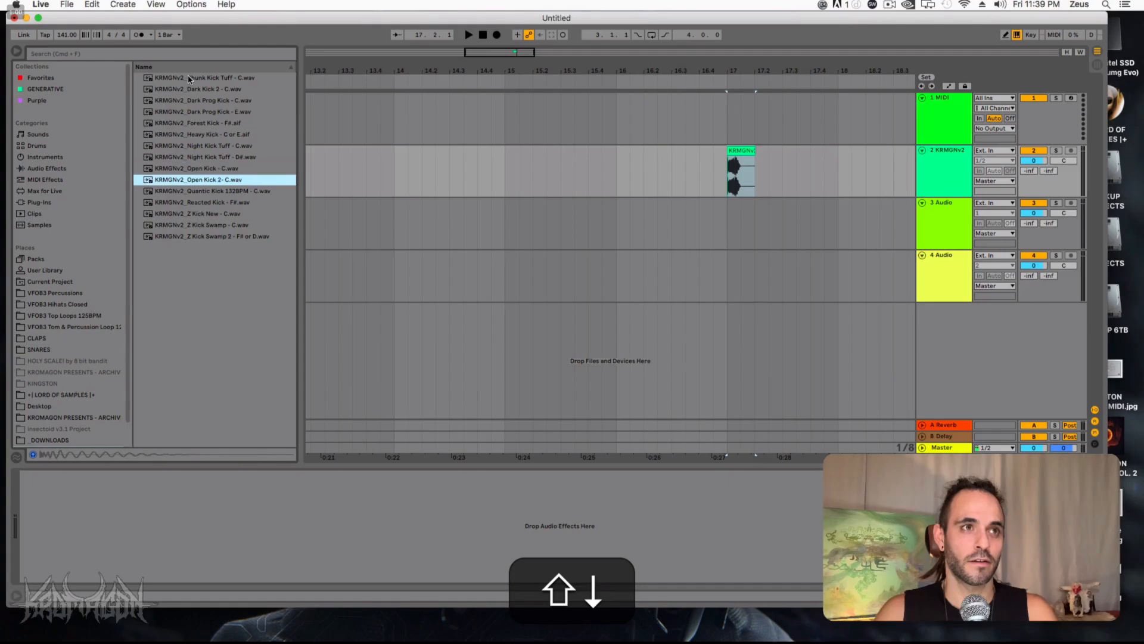
key(Down)
key(Down)
key(Down)
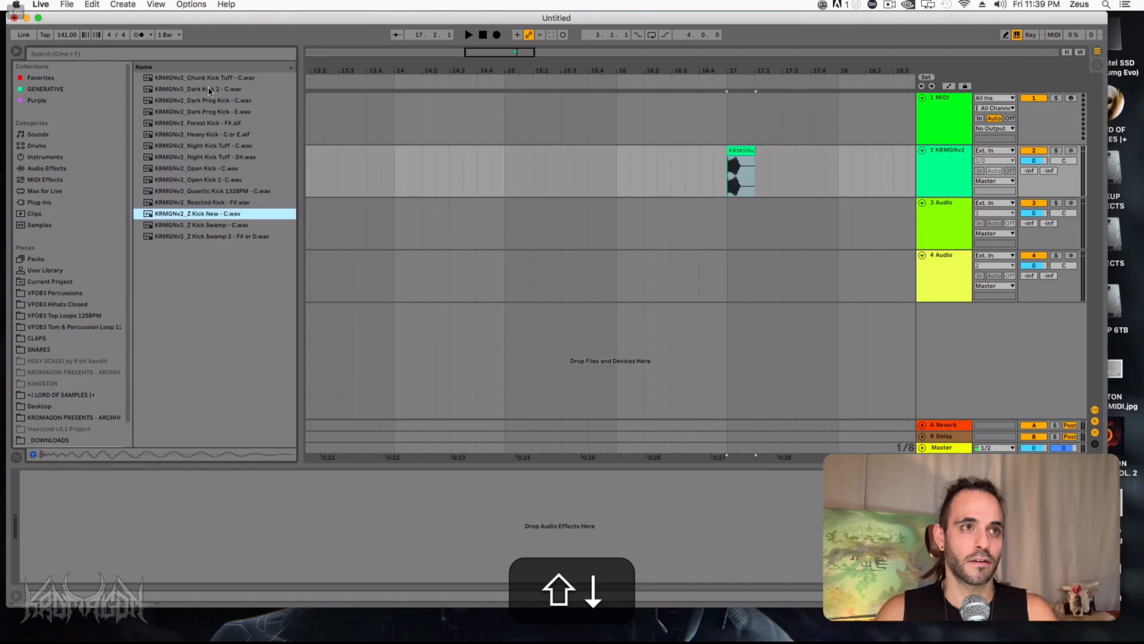
key(Down)
key(Down)
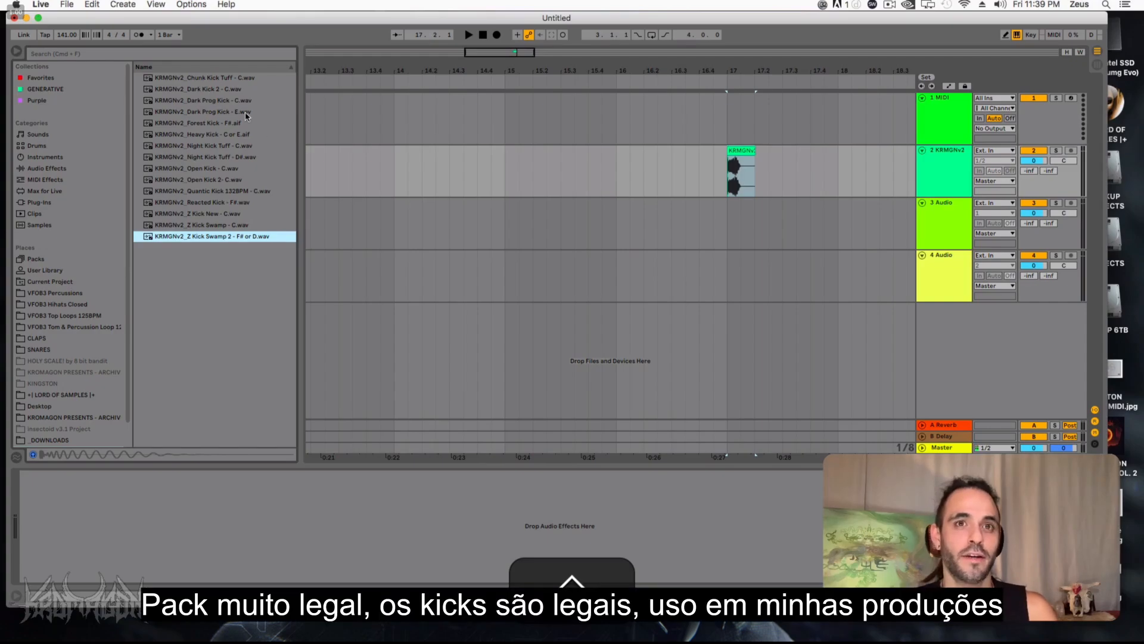
Trim the end of the kick clip on the second track so it lasts about 0.33 seconds.
click(752, 150)
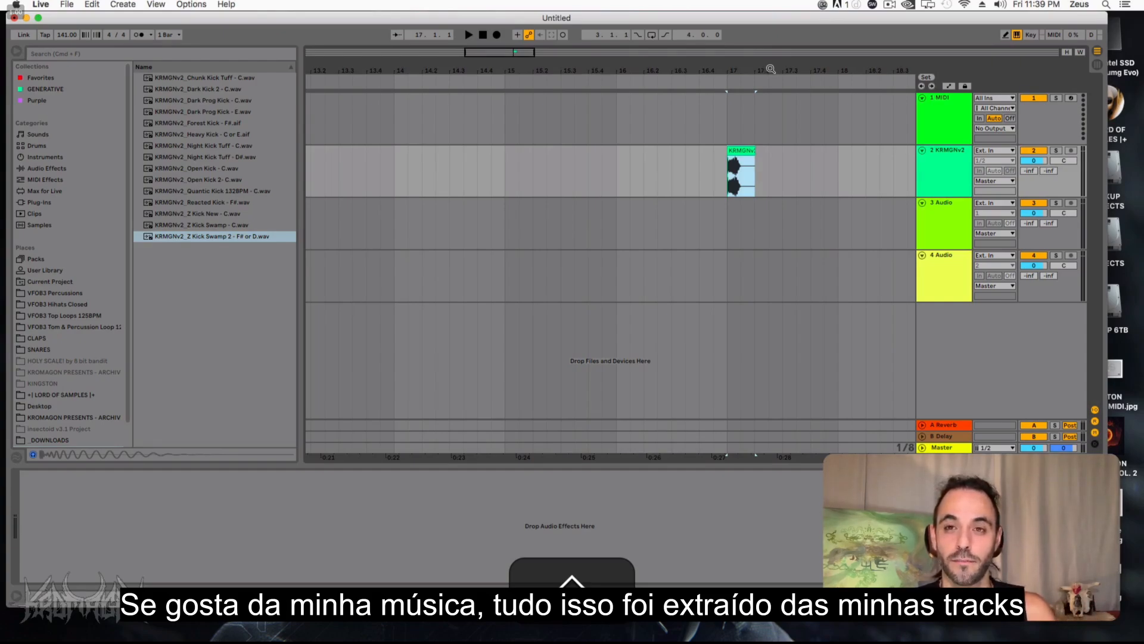
drag(771, 69, 482, 67)
drag(475, 161, 467, 155)
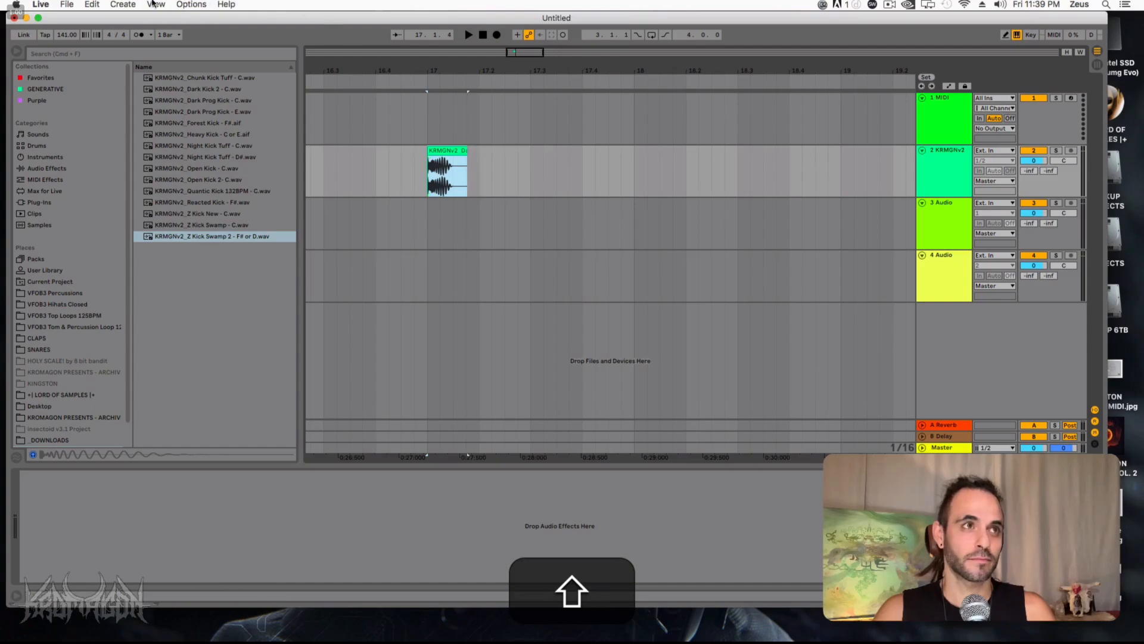
click(69, 5)
mouse_move(73, 41)
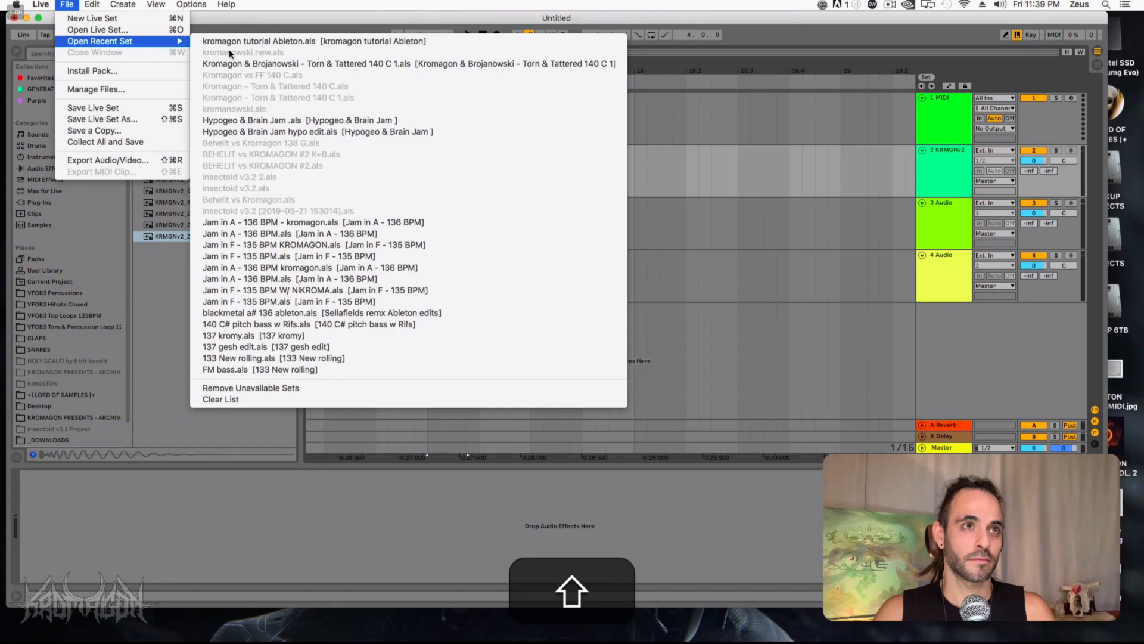
click(696, 117)
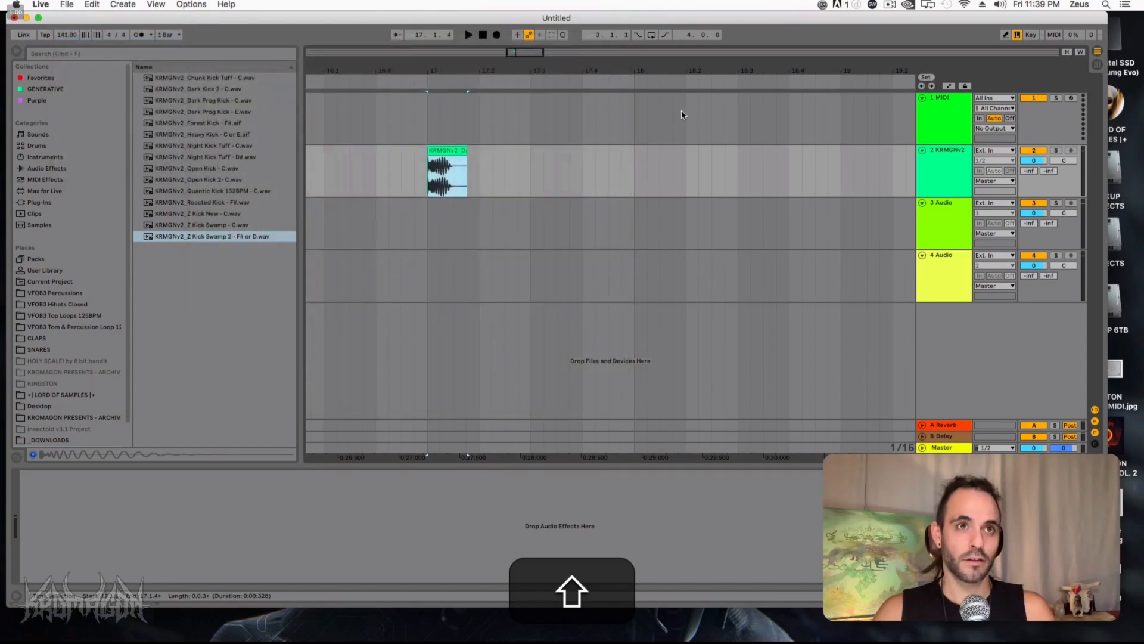
Save the Live Set as KROMAGON TUTORIAL in the kromagon tutorial Ableton project folder.
key(super+s)
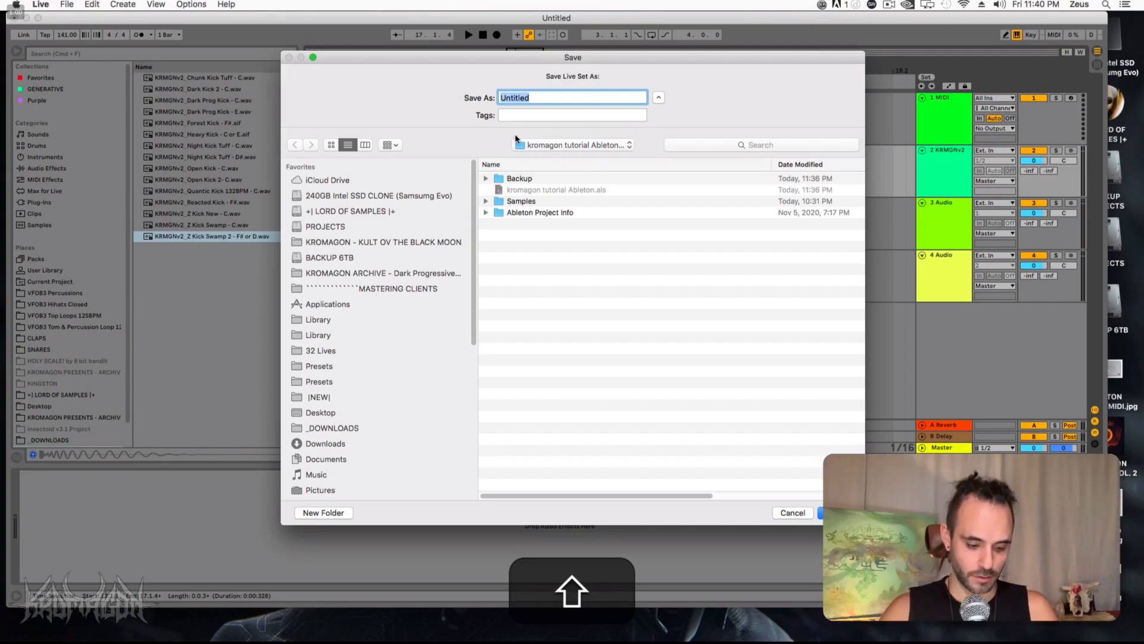
text(KOMRA)
key(BackSpace)
key(BackSpace)
key(BackSpace)
key(BackSpace)
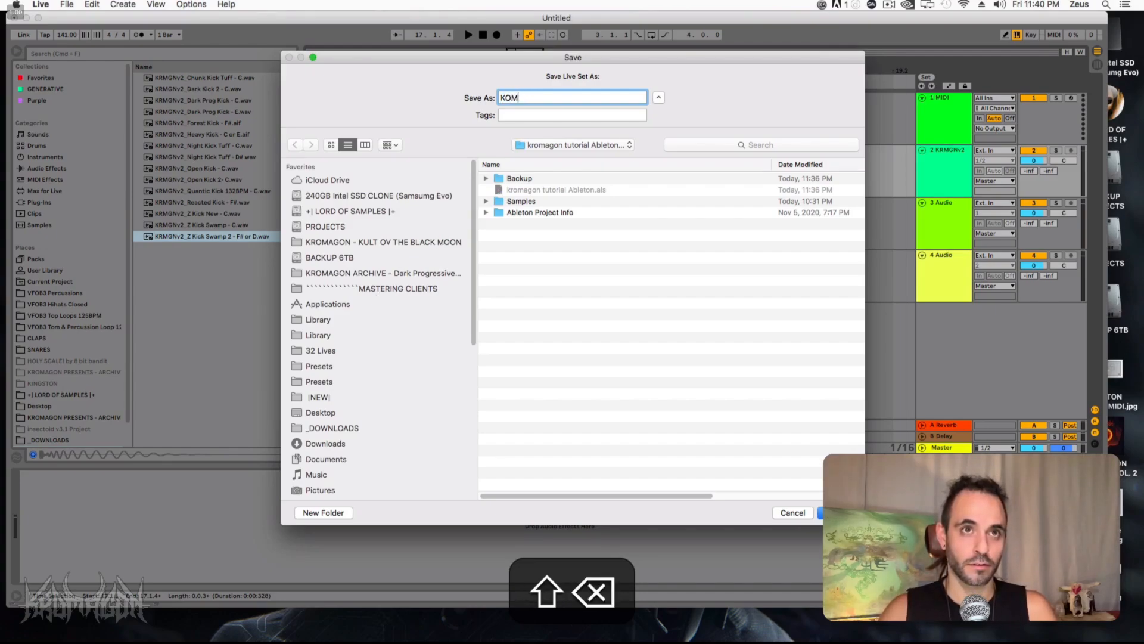
text(RP)
key(BackSpace)
text(A)
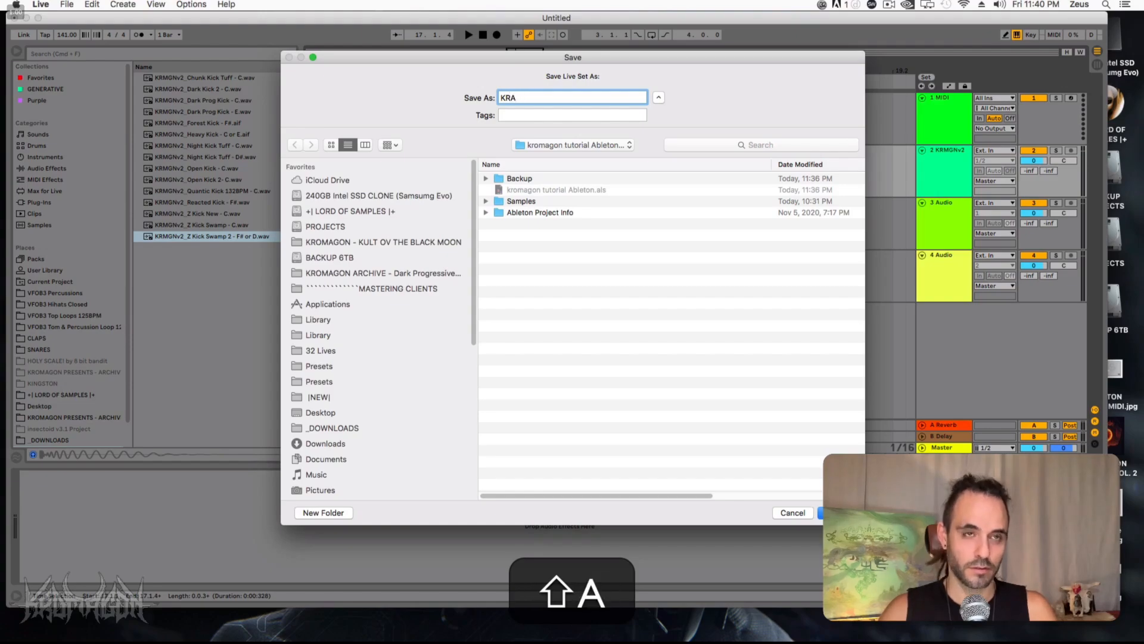
key(BackSpace)
text(OMAGO)
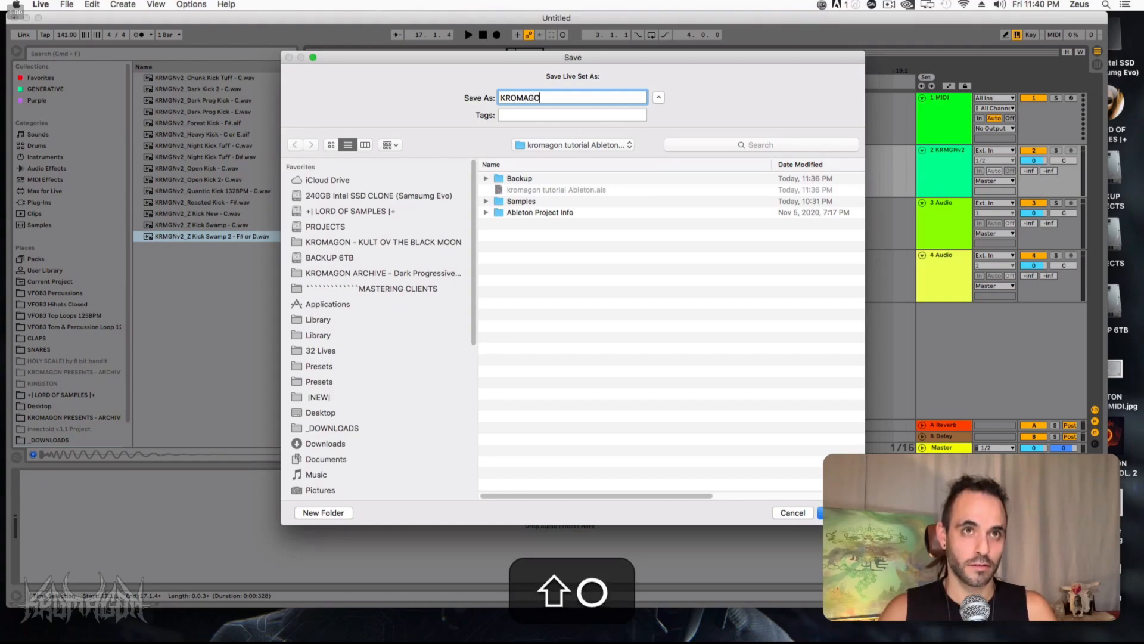
text(N TUTOIA)
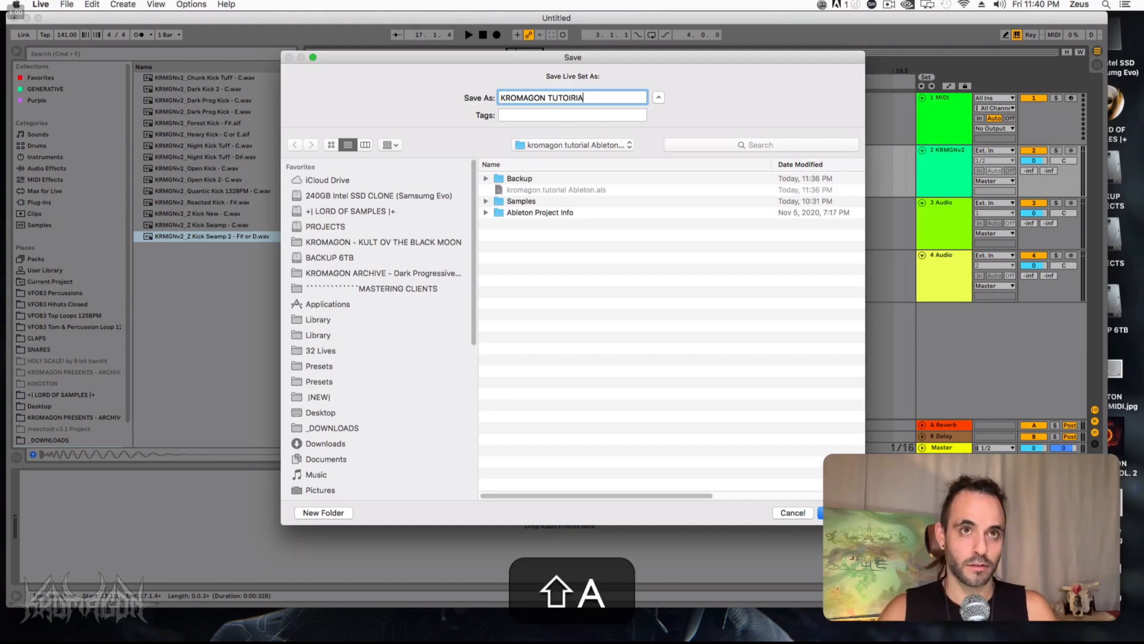
key(BackSpace)
text(RIAL)
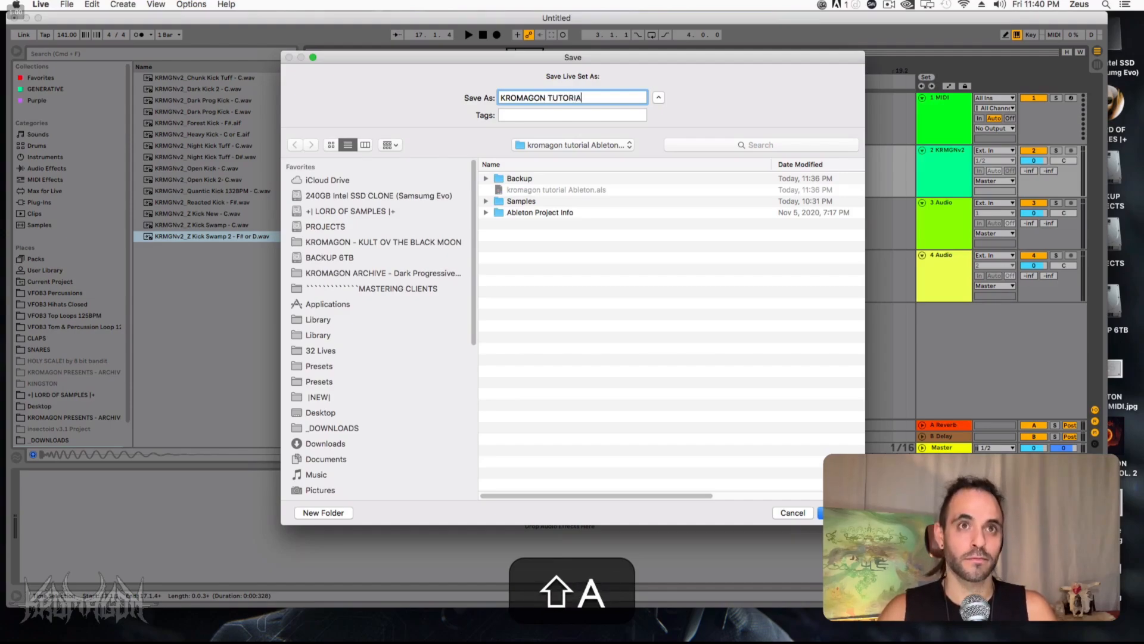
key(Return)
Move the kick clip to the start of bar 1 and delete the tracks 3 Audio and 4 Audio.
drag(478, 173, 29, 173)
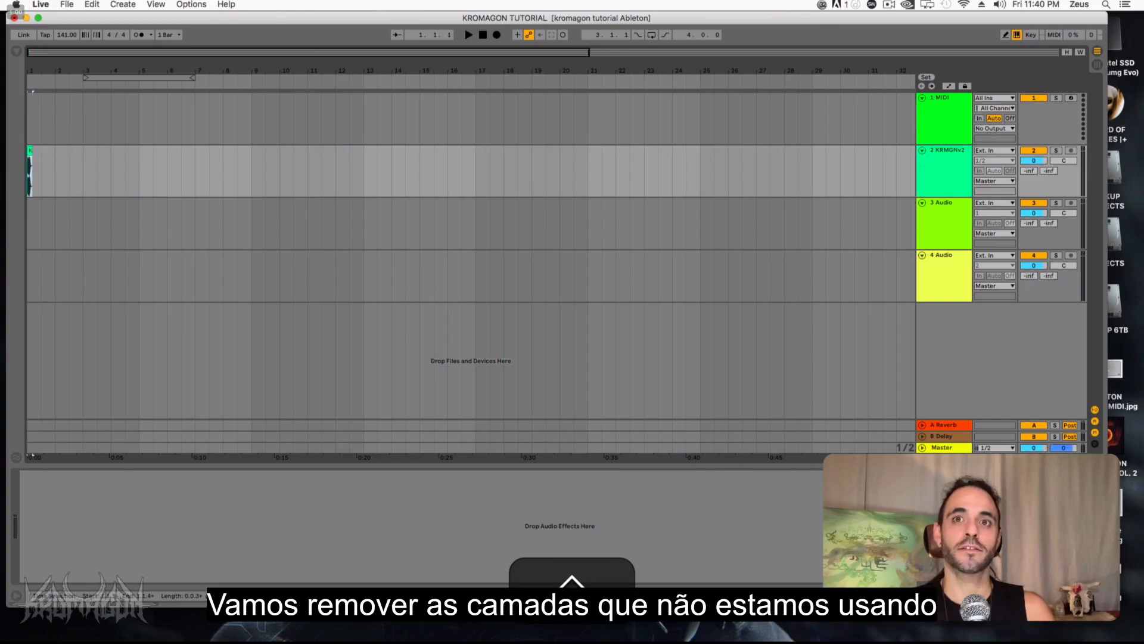
click(949, 222)
shift+click(949, 274)
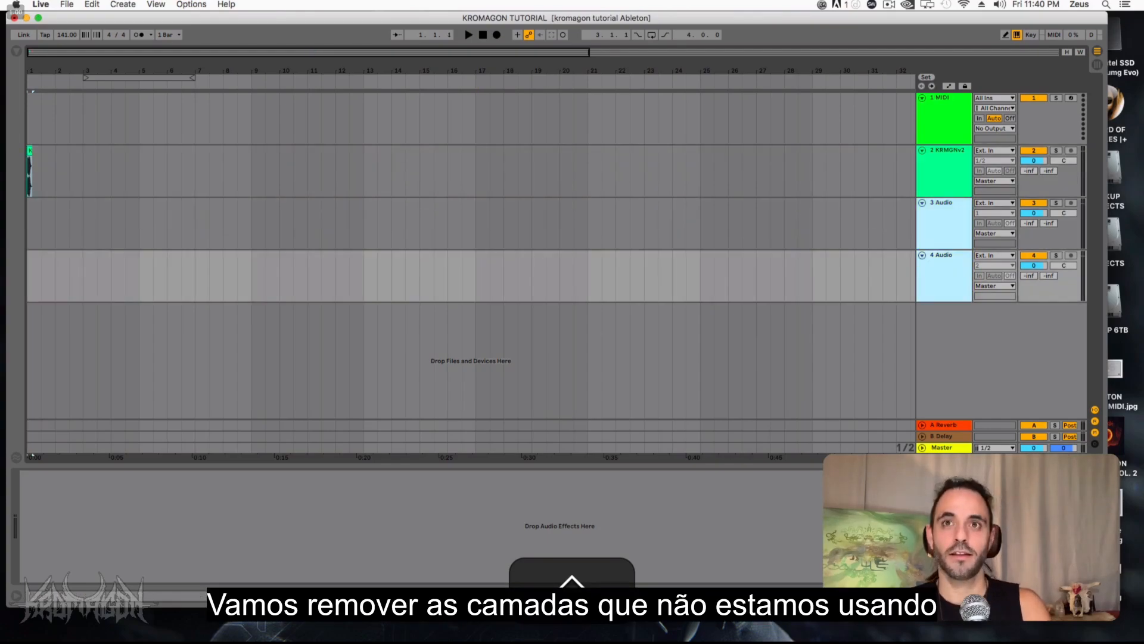
key(shift+BackSpace)
Move the kick sample's track above the MIDI track and rename it KICK.
drag(949, 170, 949, 104)
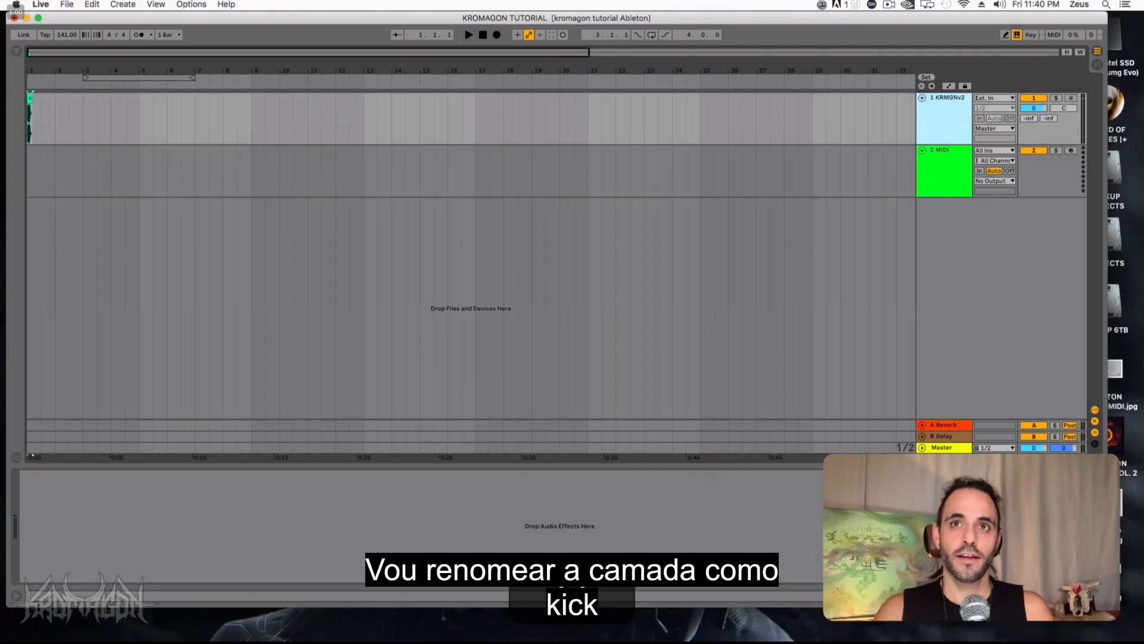
key(cmd+r)
text(KI)
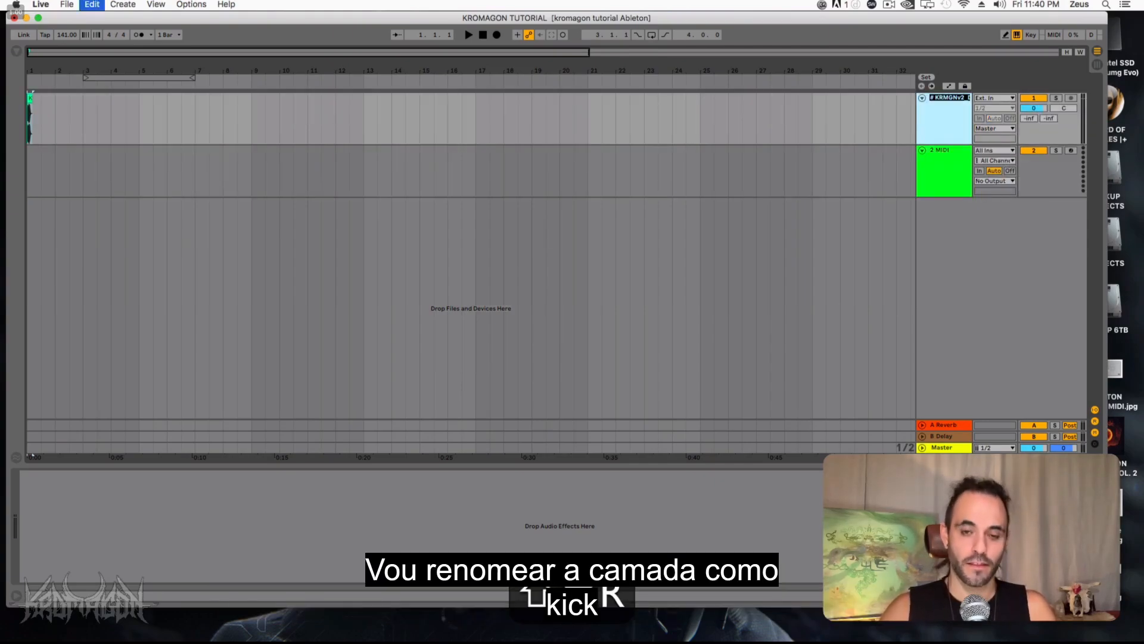
text(CK)
key(shift+Return)
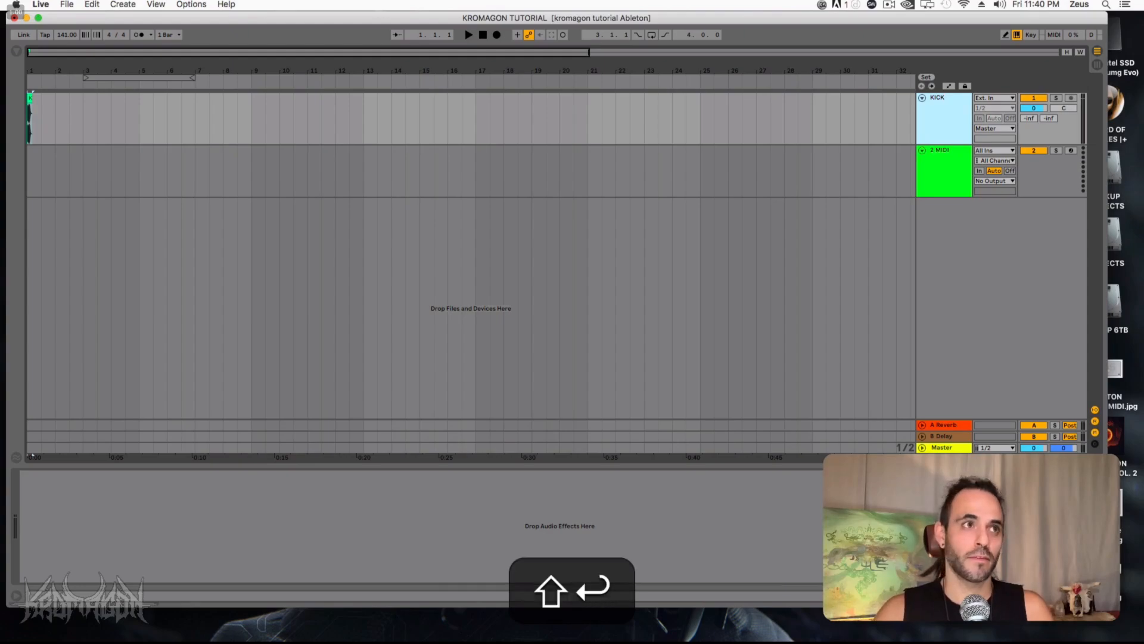
Set the KICK track's volume to -12 dB for gain staging.
scroll(29, 71, up, 15)
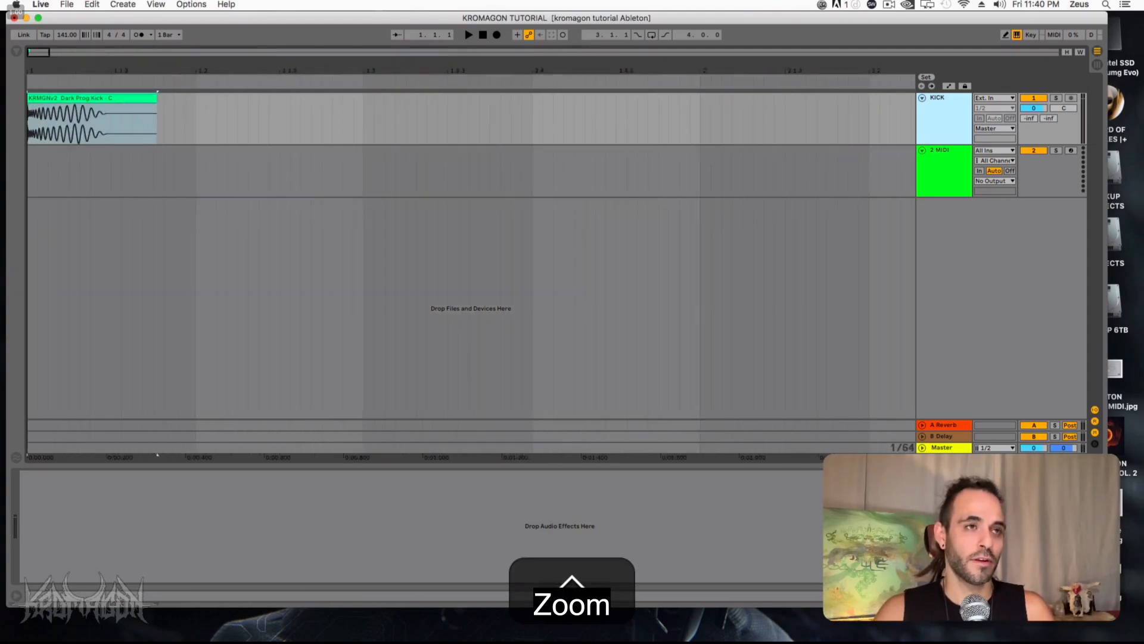
click(231, 96)
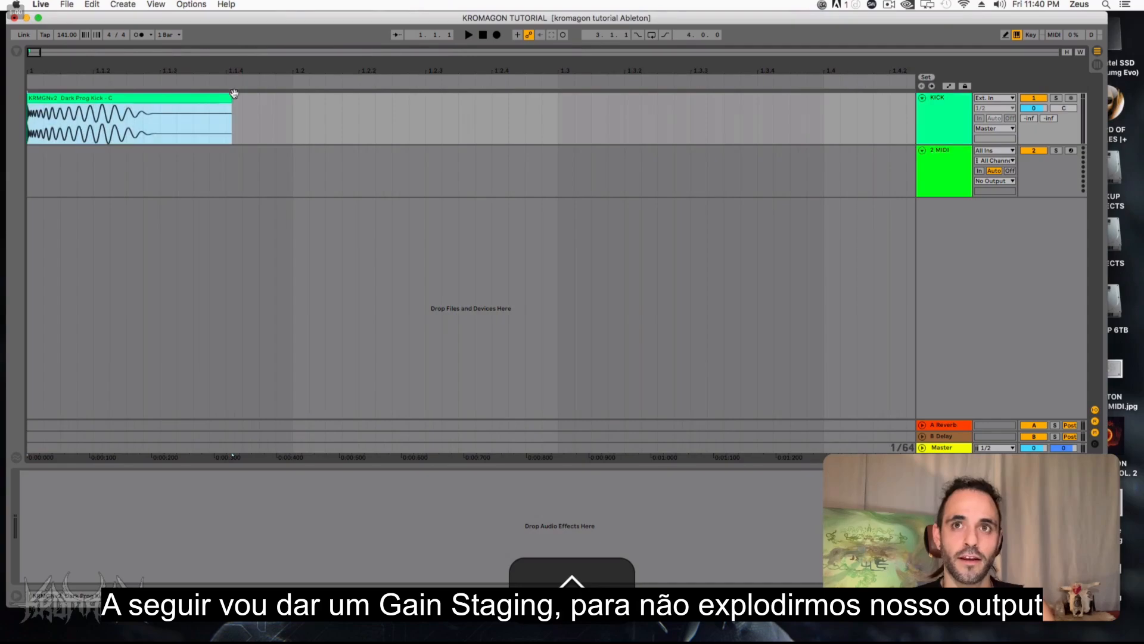
click(929, 113)
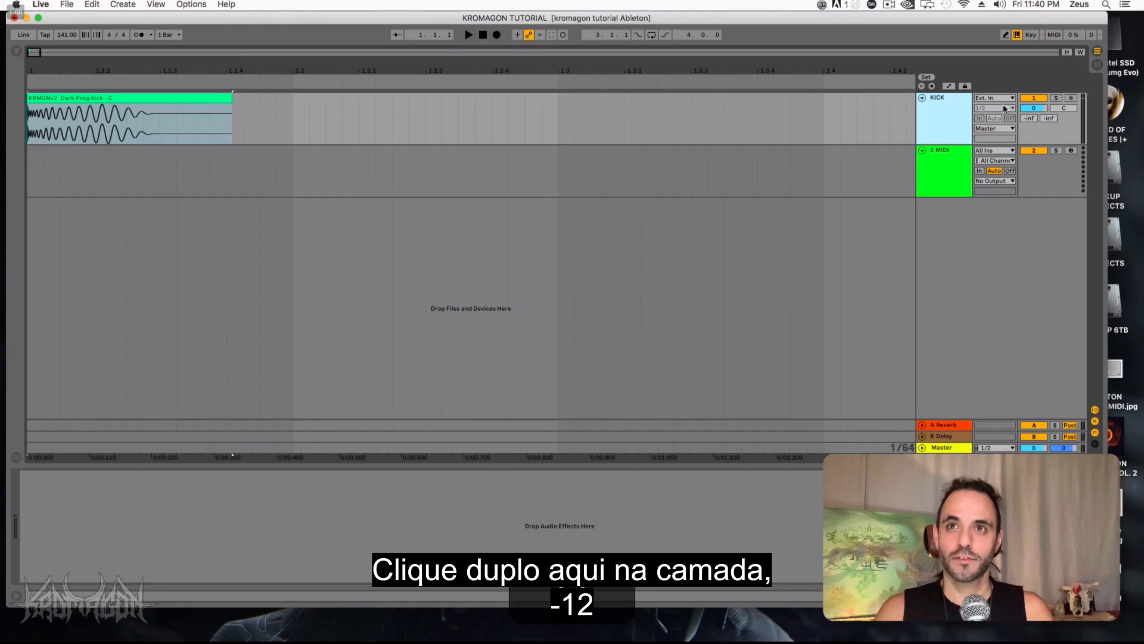
click(1025, 109)
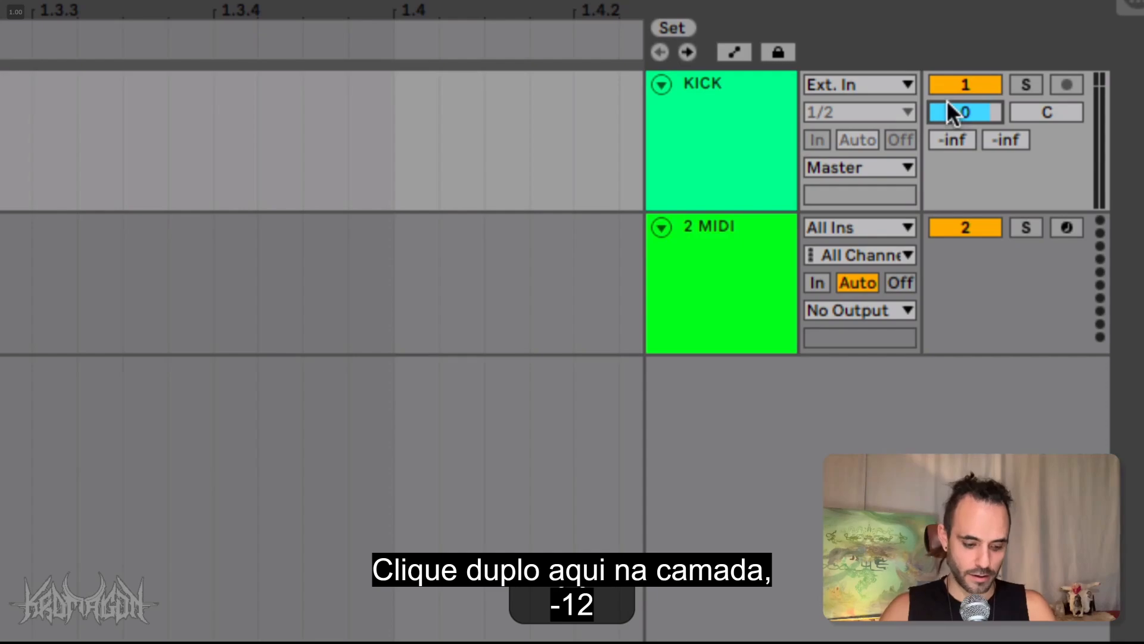
text(-12)
key(Return)
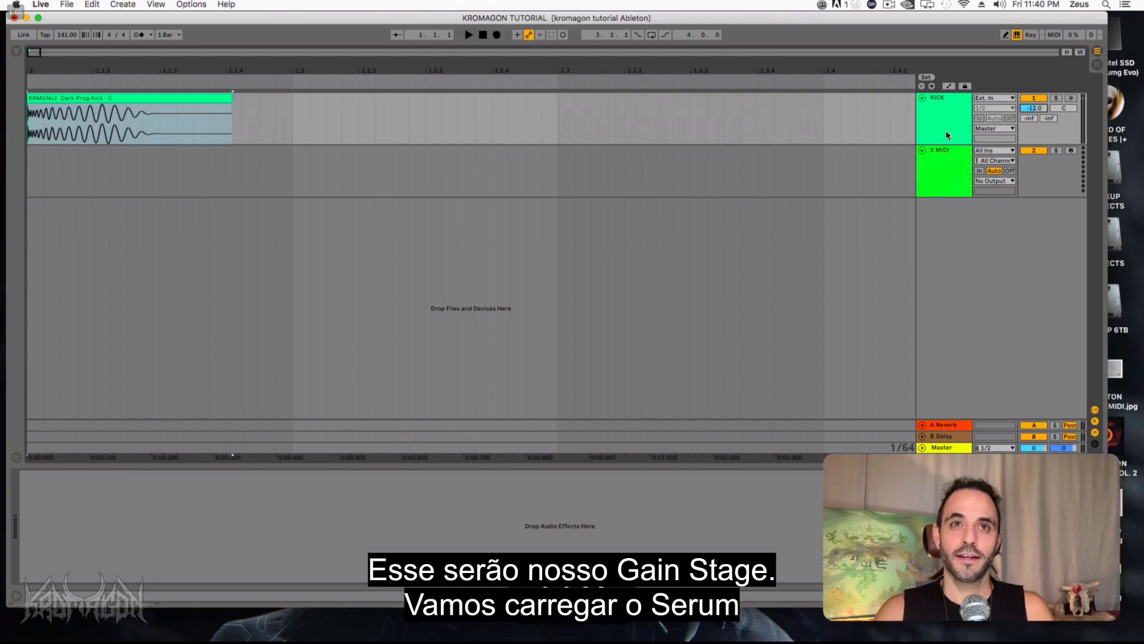
Search the browser's plug-ins for SERUM and load the Serum Audio Unit onto the 2 MIDI track.
click(944, 170)
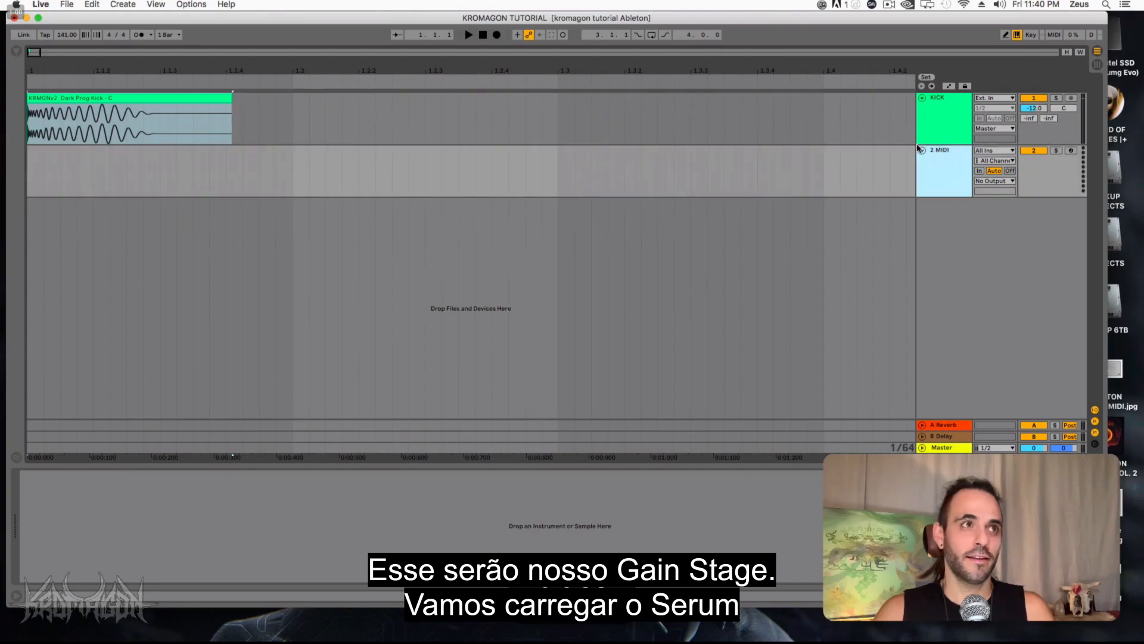
click(18, 51)
text(SERU)
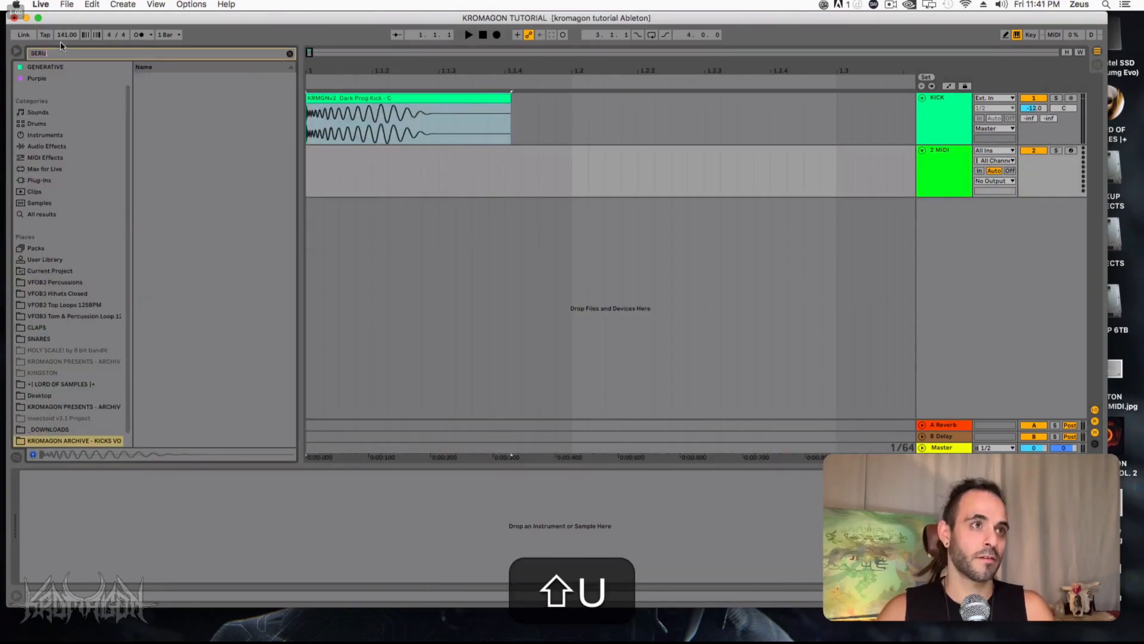
text(M)
click(48, 180)
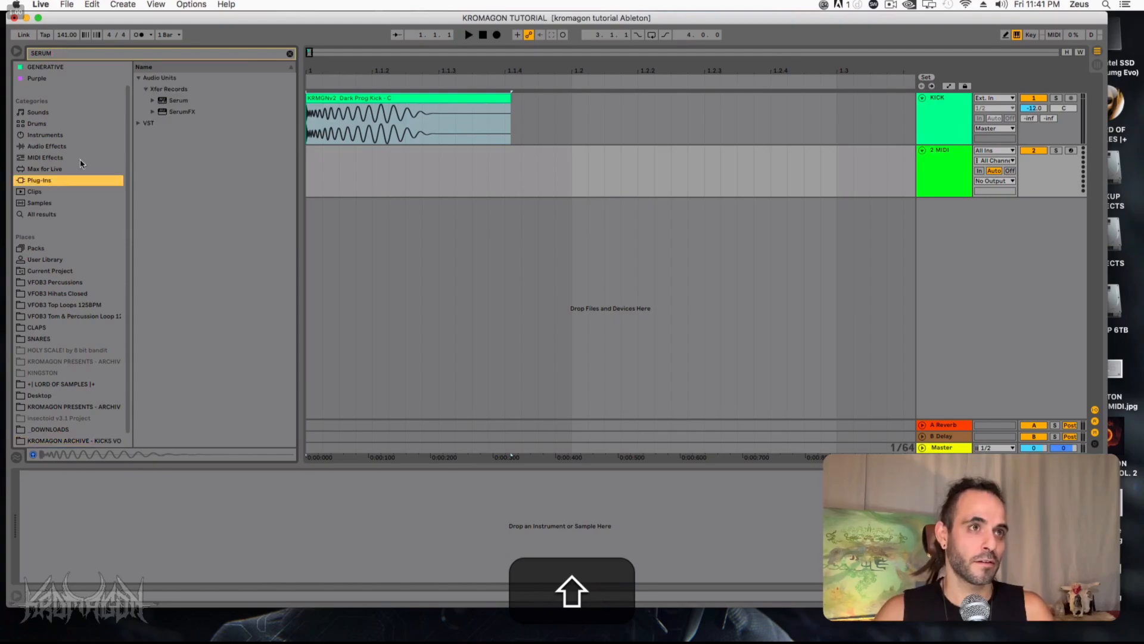
double_click(190, 99)
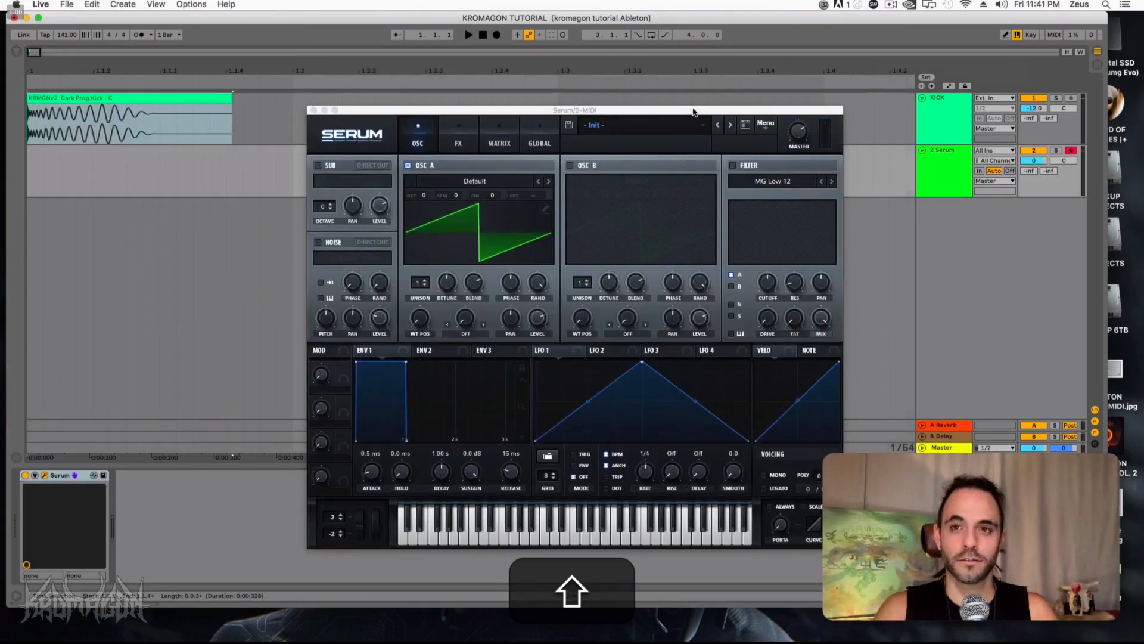
drag(693, 112, 699, 106)
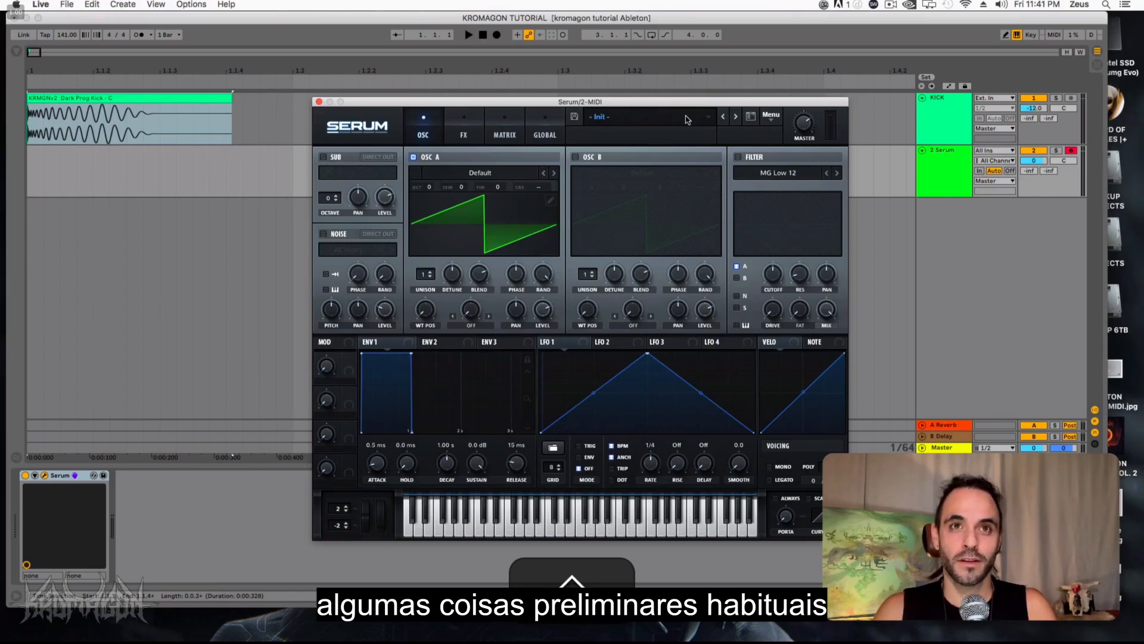
drag(684, 107, 670, 104)
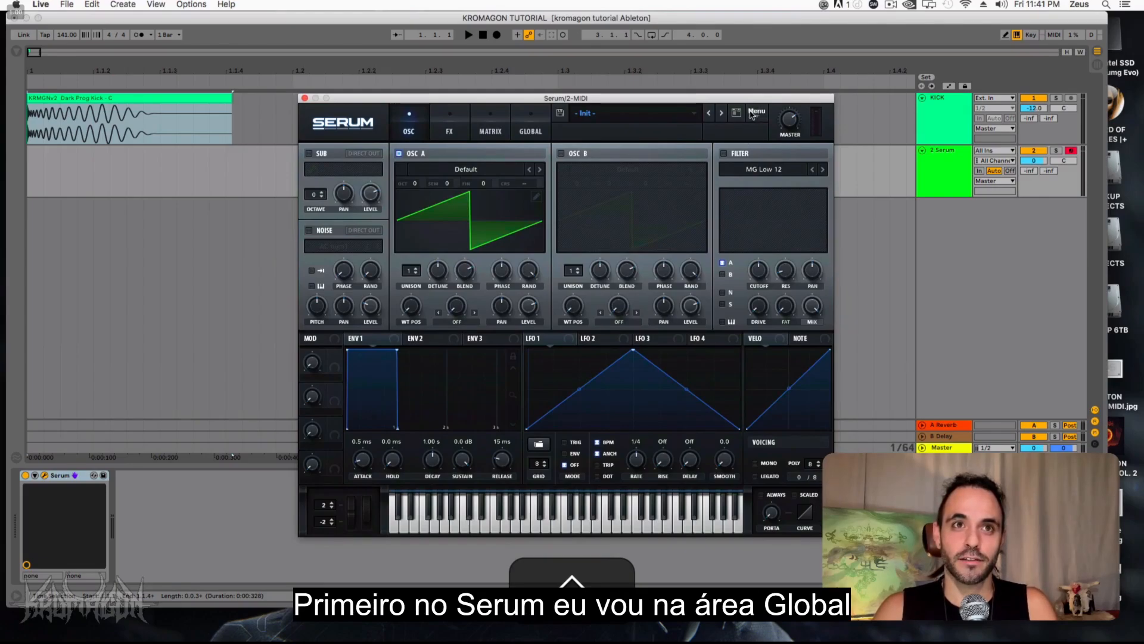
In Serum's global settings, set oscillator quality to 4X and enable double-click for typable values, returning to the oscillator page.
click(532, 125)
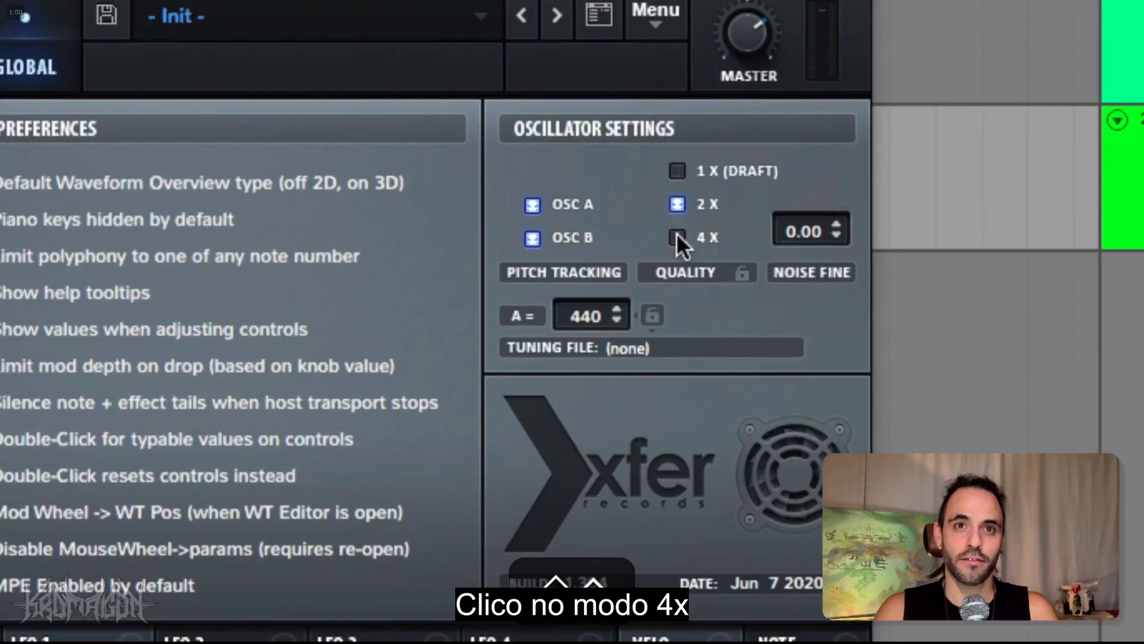
click(677, 237)
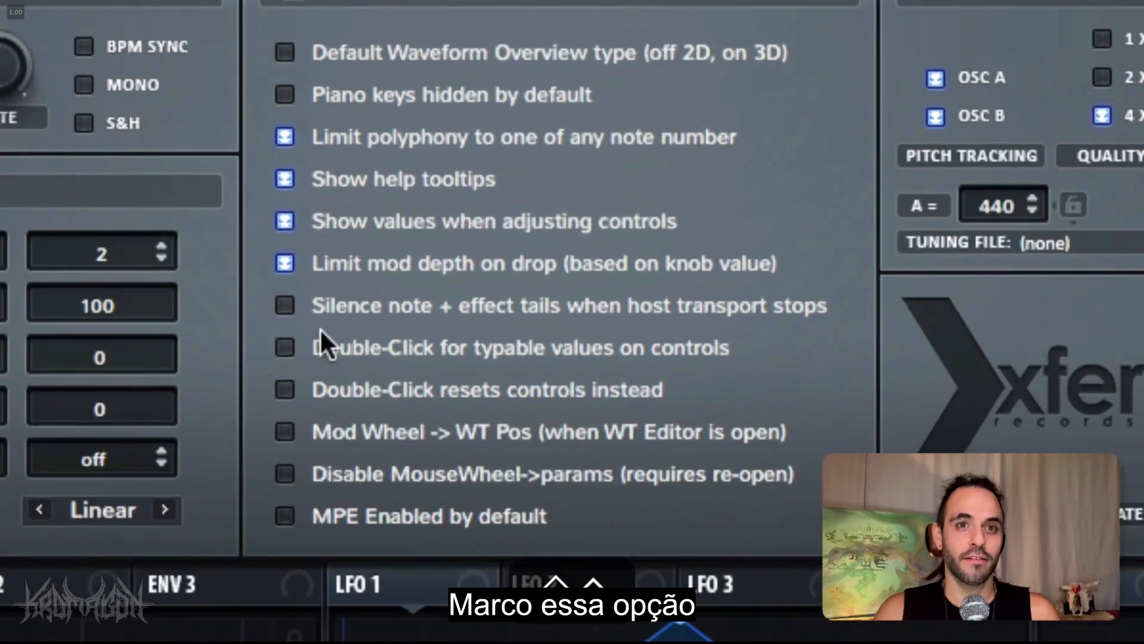
click(286, 347)
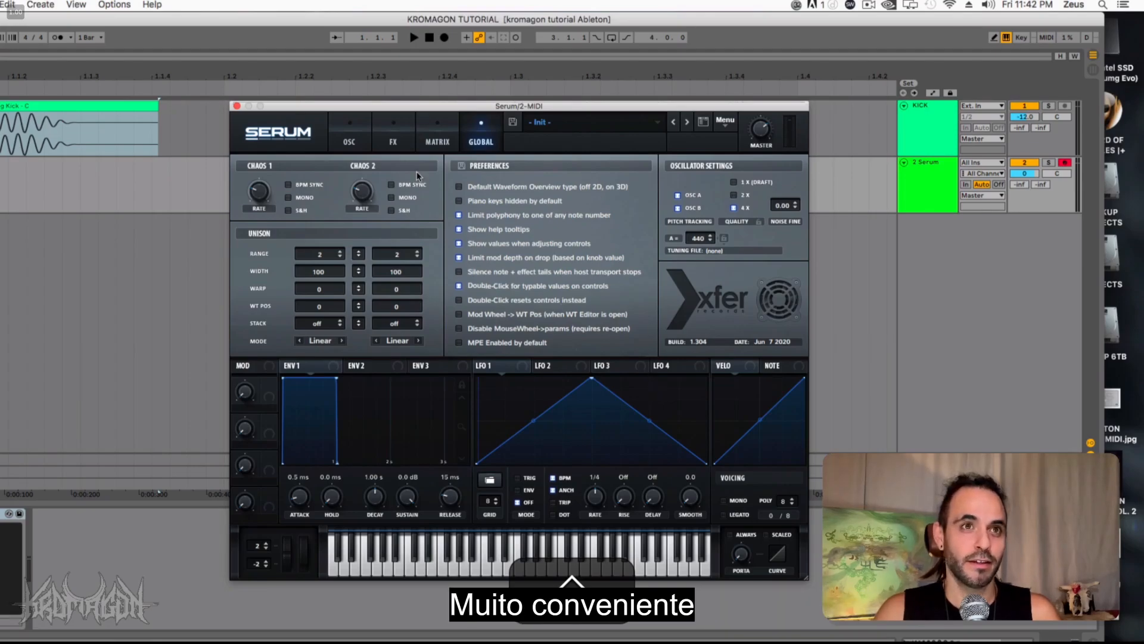
click(410, 134)
click(360, 133)
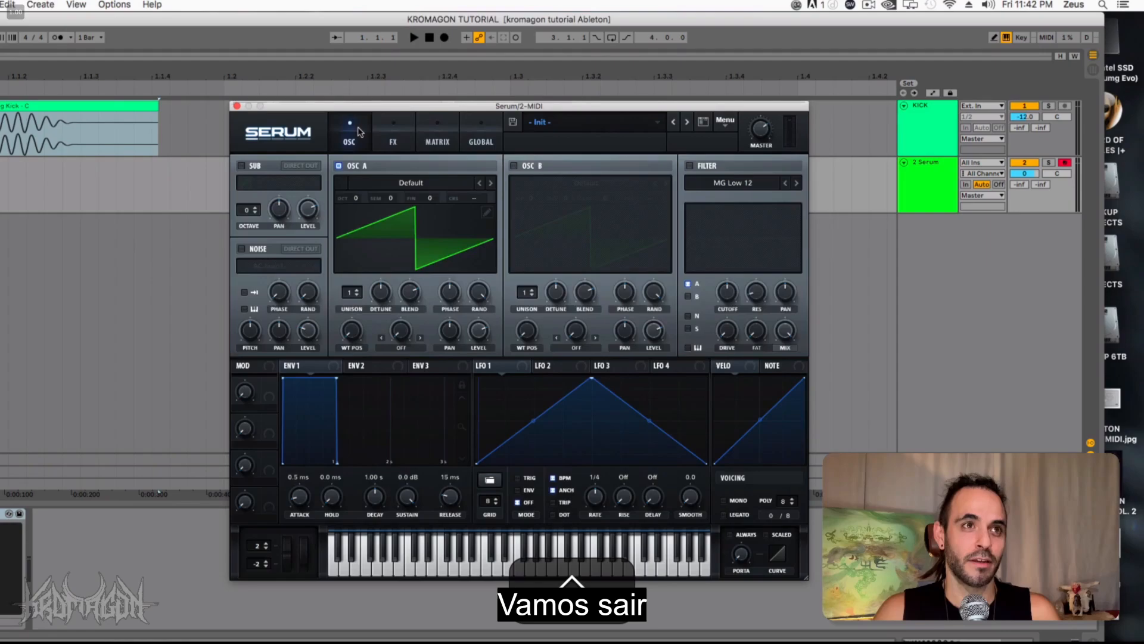
Close the Serum window and insert a one-beat MIDI clip at the start of bar 1 on the Serum track.
click(60, 155)
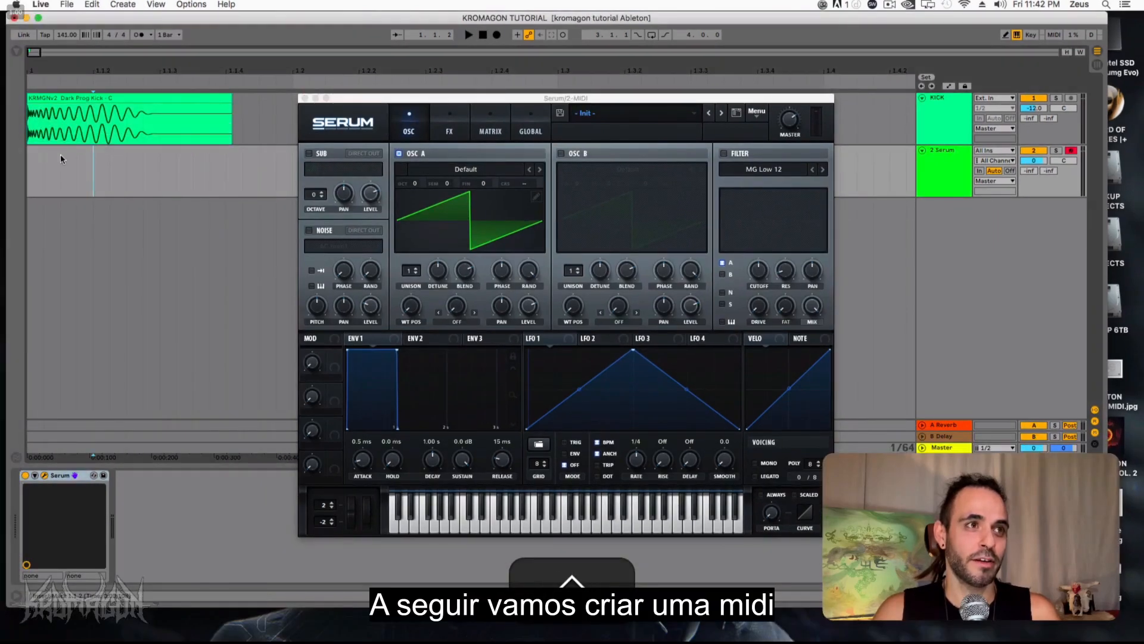
click(305, 97)
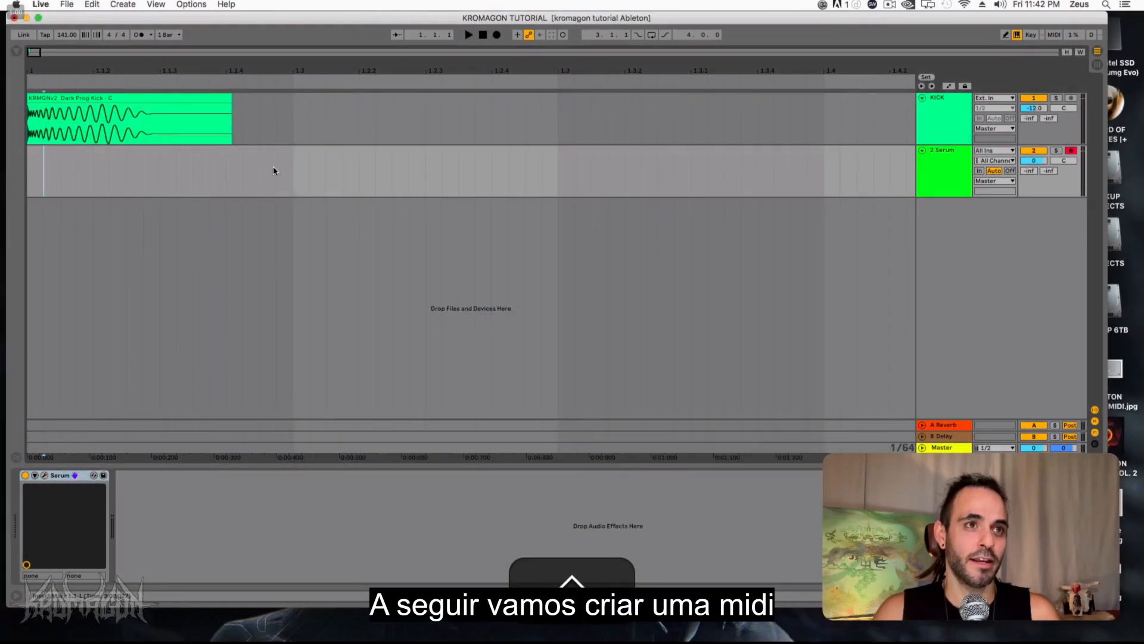
right_click(254, 180)
click(290, 185)
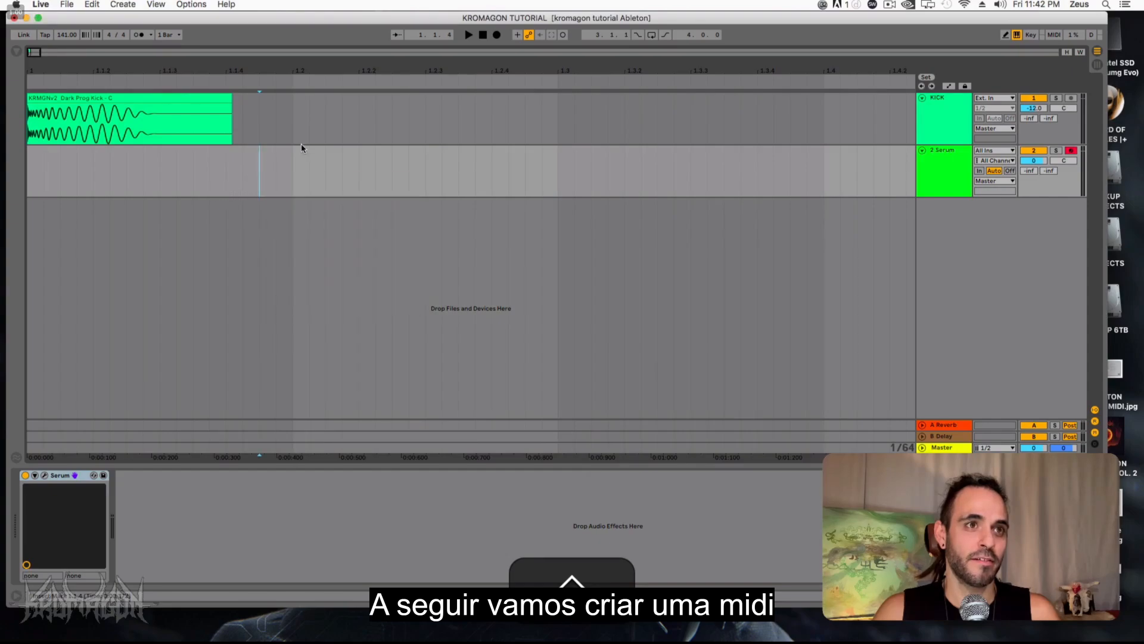
drag(277, 156, 50, 150)
right_click(69, 150)
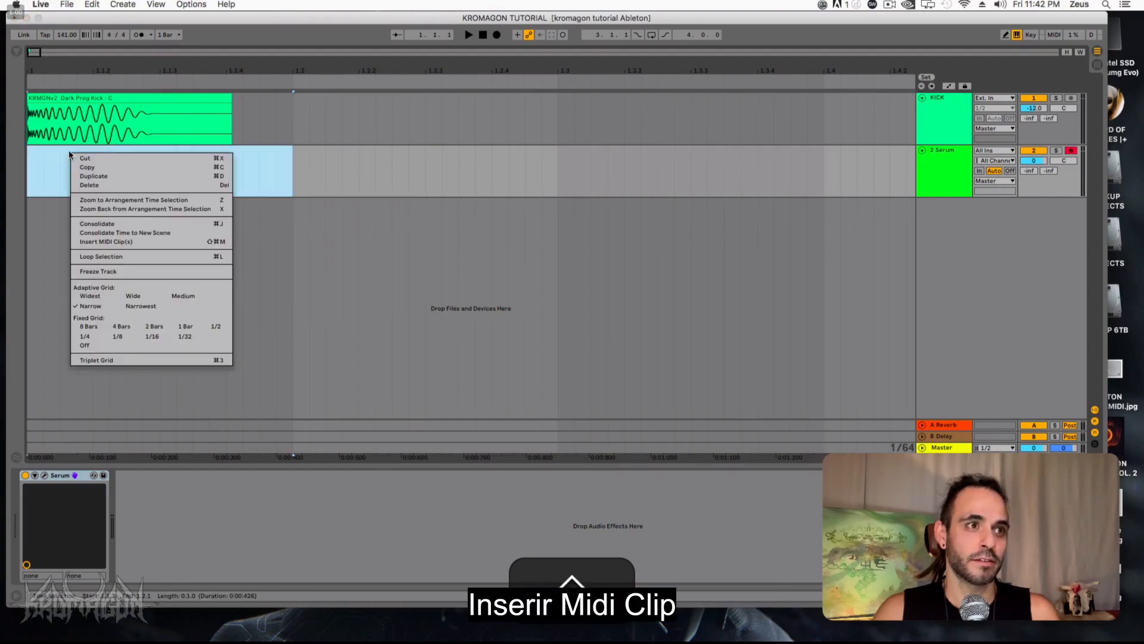
click(126, 242)
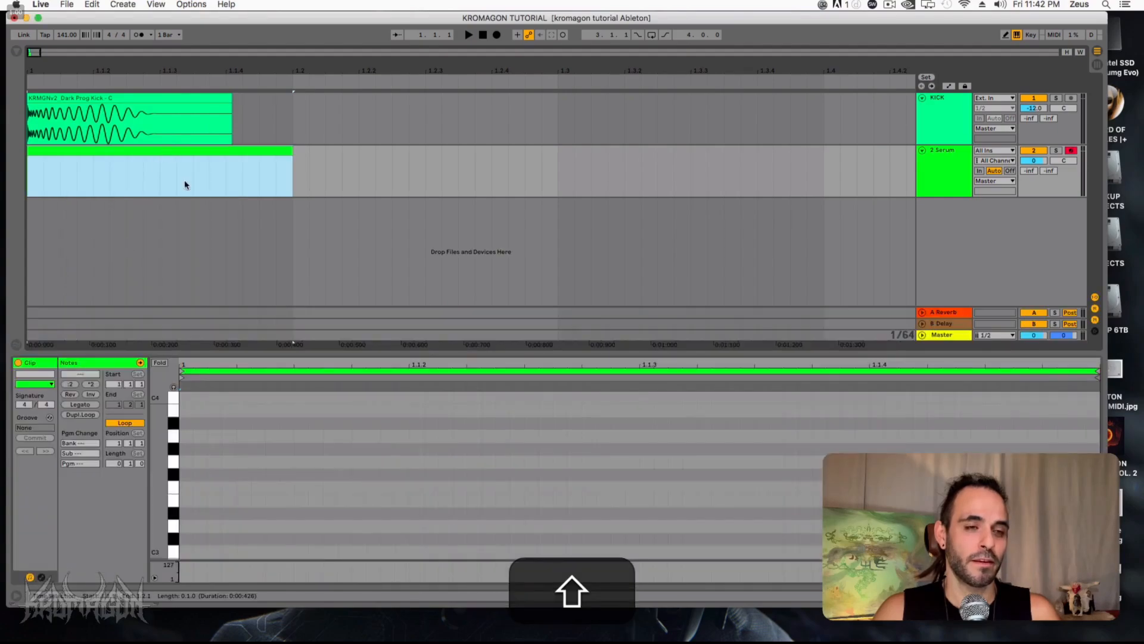
Set the MIDI note editor's fixed grid to 1/16 and enlarge the editor area.
right_click(289, 446)
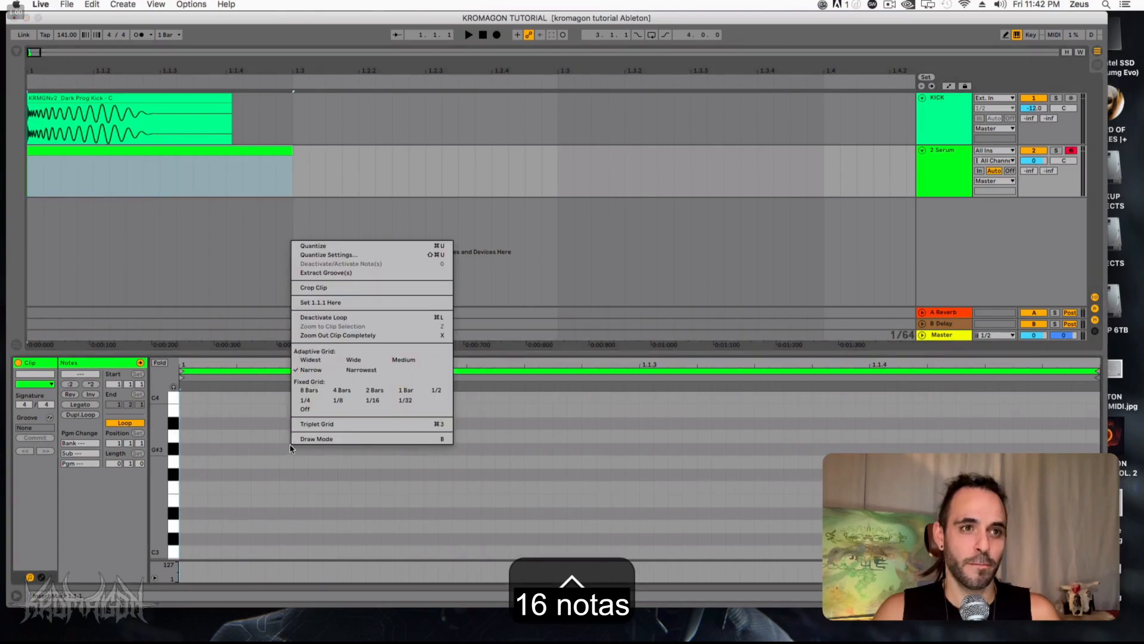
click(375, 401)
drag(436, 353, 452, 291)
click(457, 328)
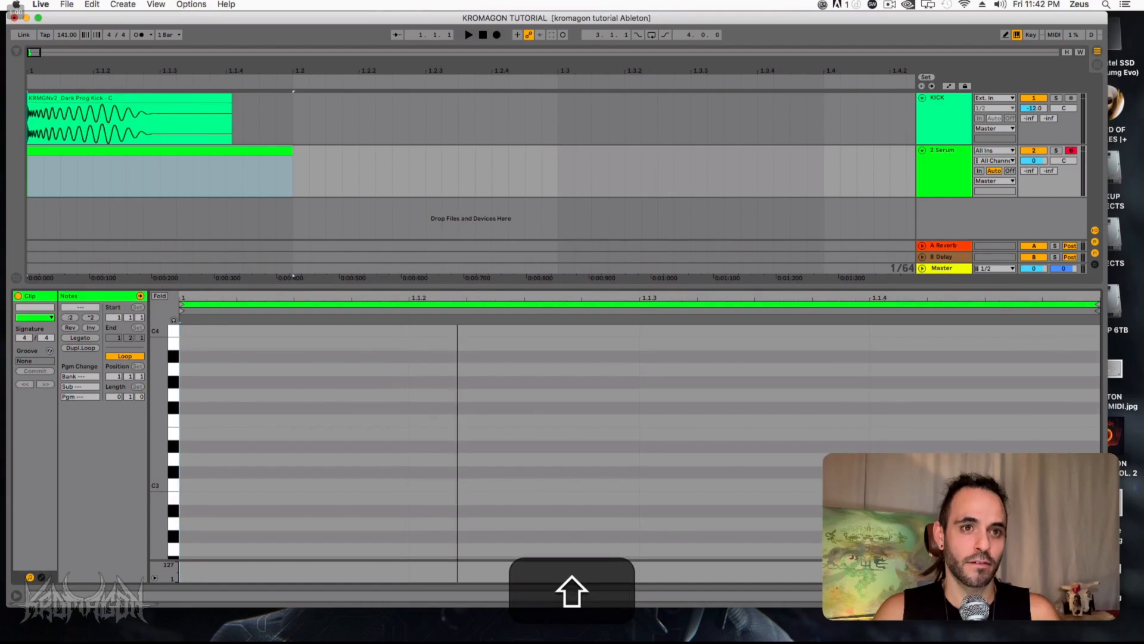
Draw sixteenth-note D#0 bass notes at 1.1.2, 1.1.3 and 1.1.4 in the Serum clip, duplicating the 1.1.3 note for the last one.
click(546, 437)
scroll(546, 438, down, 3)
scroll(545, 438, down, 3)
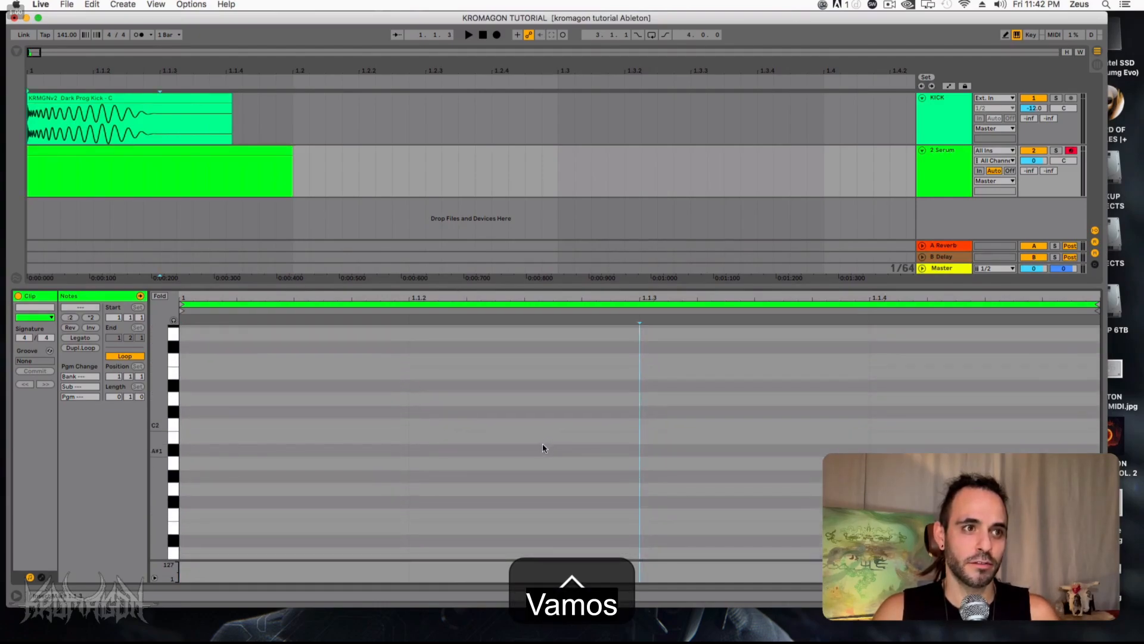
scroll(526, 478, down, 2)
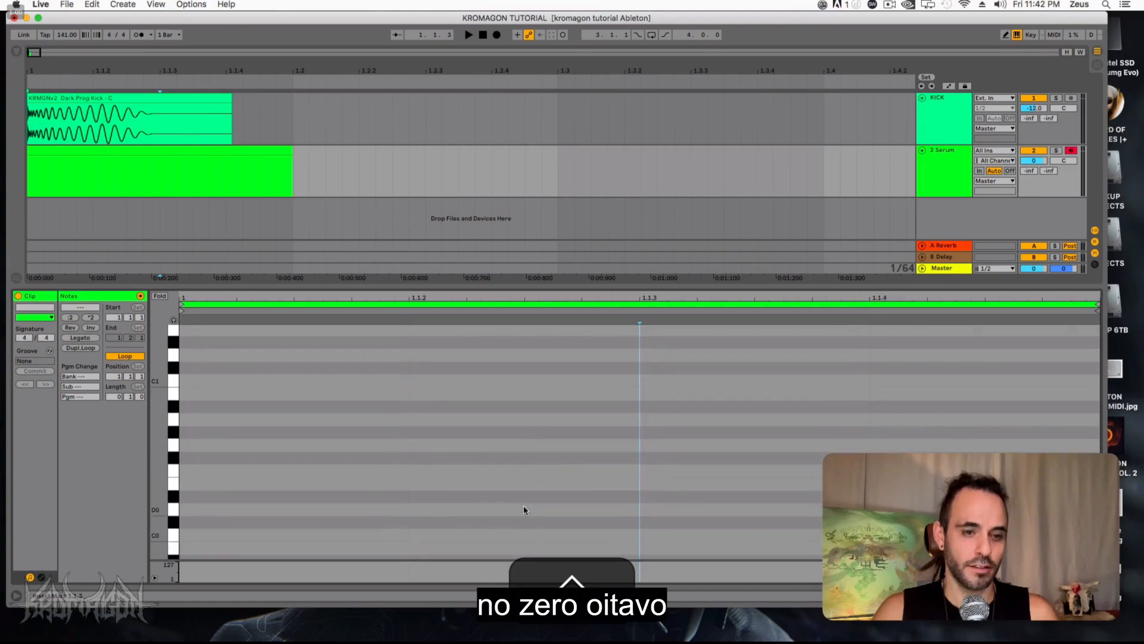
key(b)
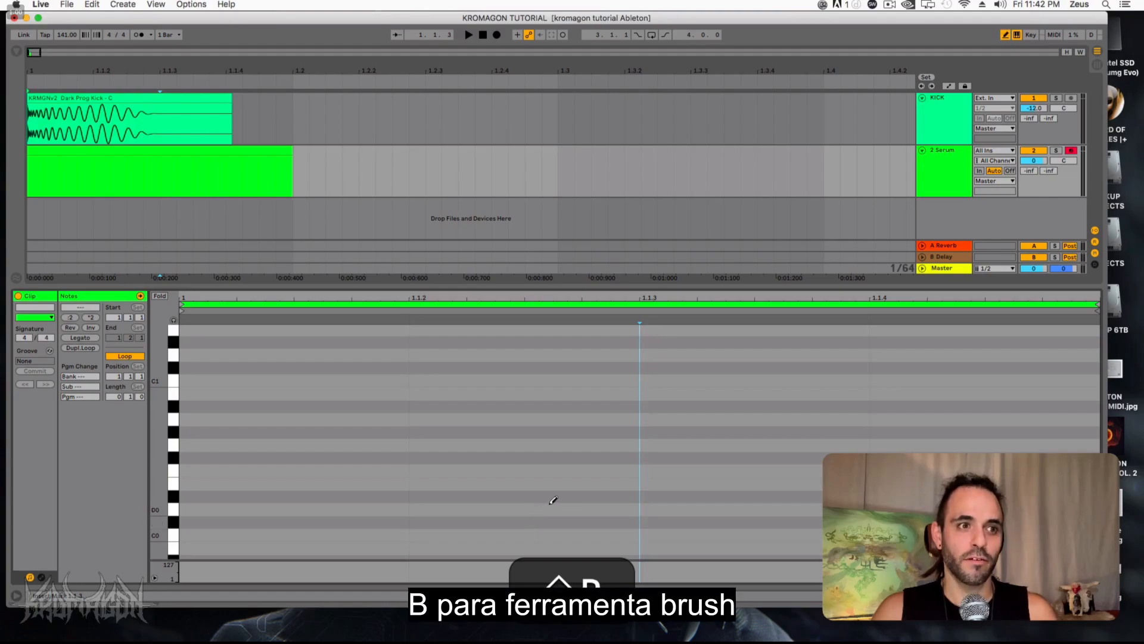
click(656, 496)
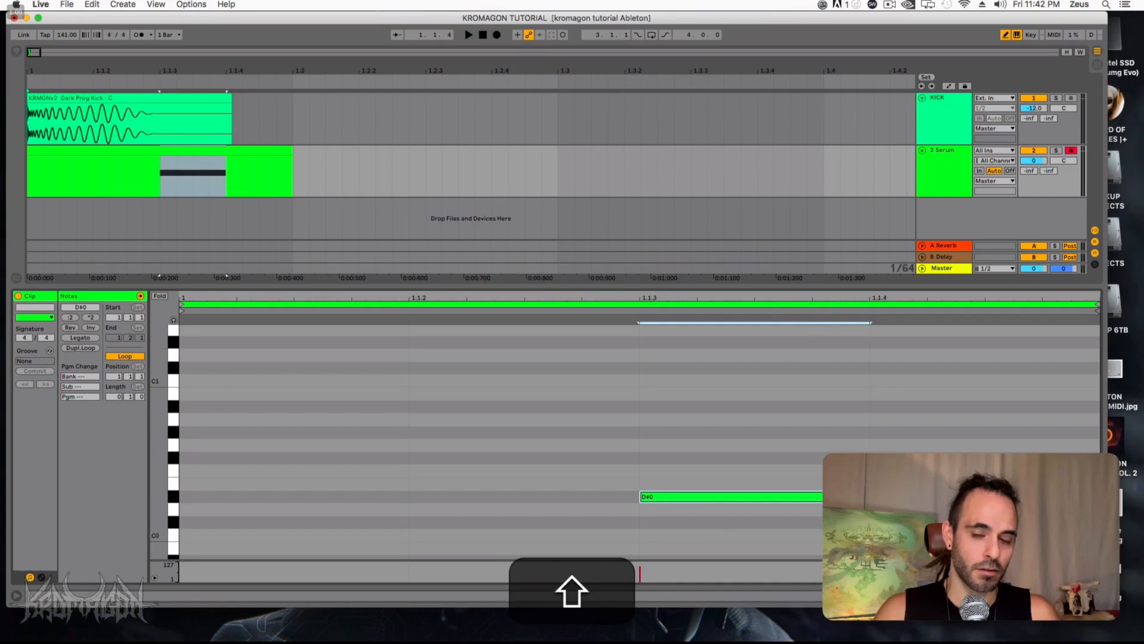
drag(788, 297, 789, 301)
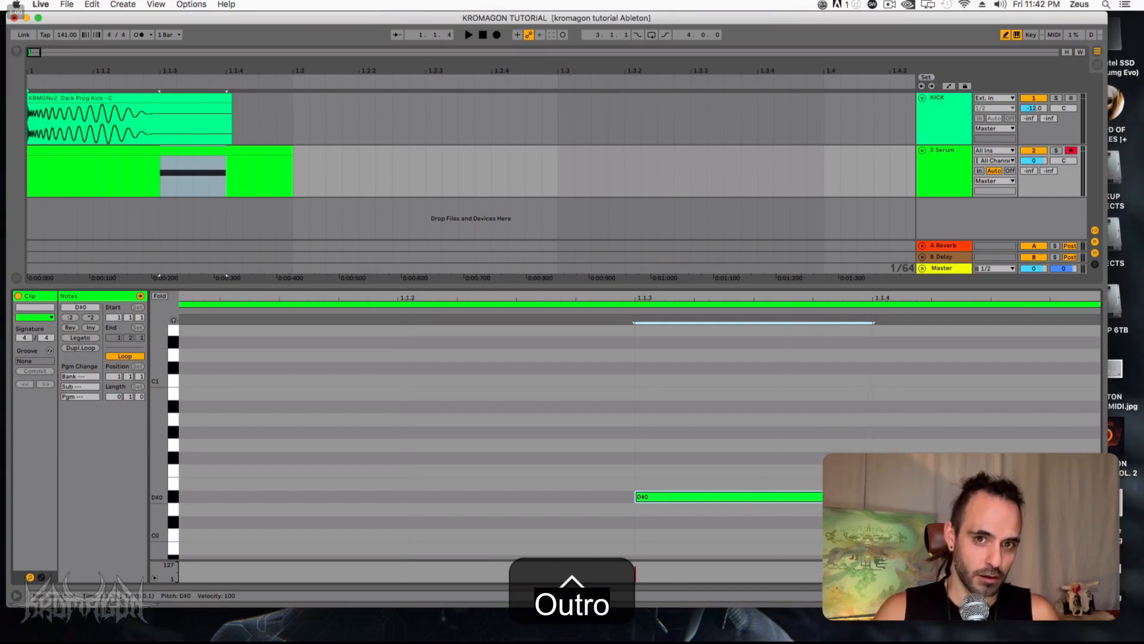
key(super+d)
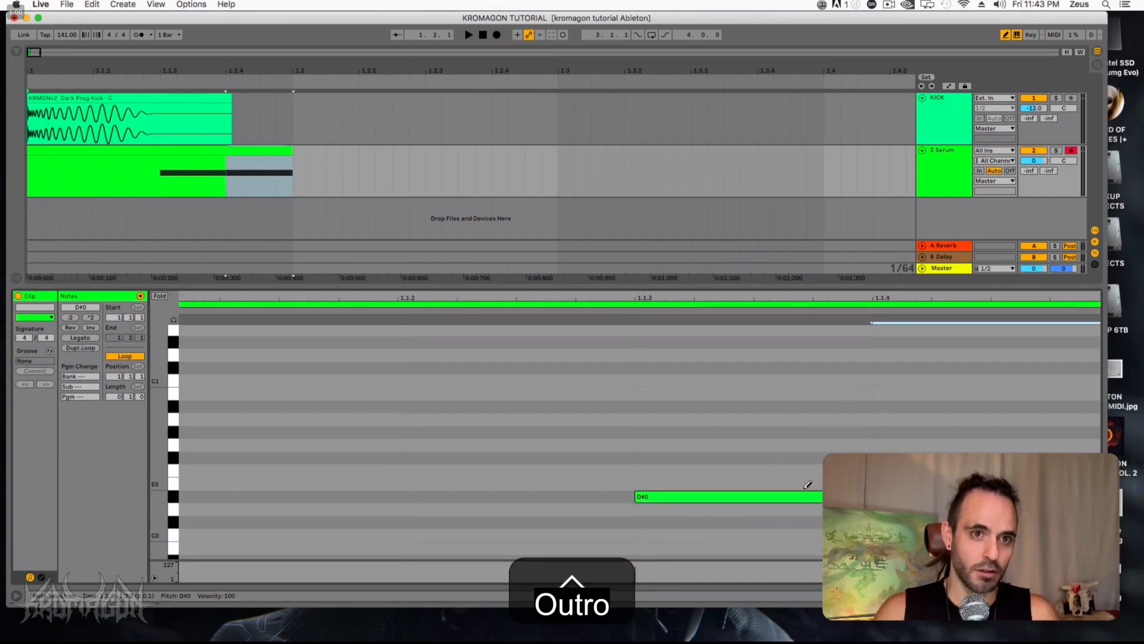
click(580, 493)
Leave draw mode, select all three D#0 notes and shorten them slightly to leave small gaps between them.
key(b)
drag(550, 425, 867, 524)
drag(634, 498, 613, 499)
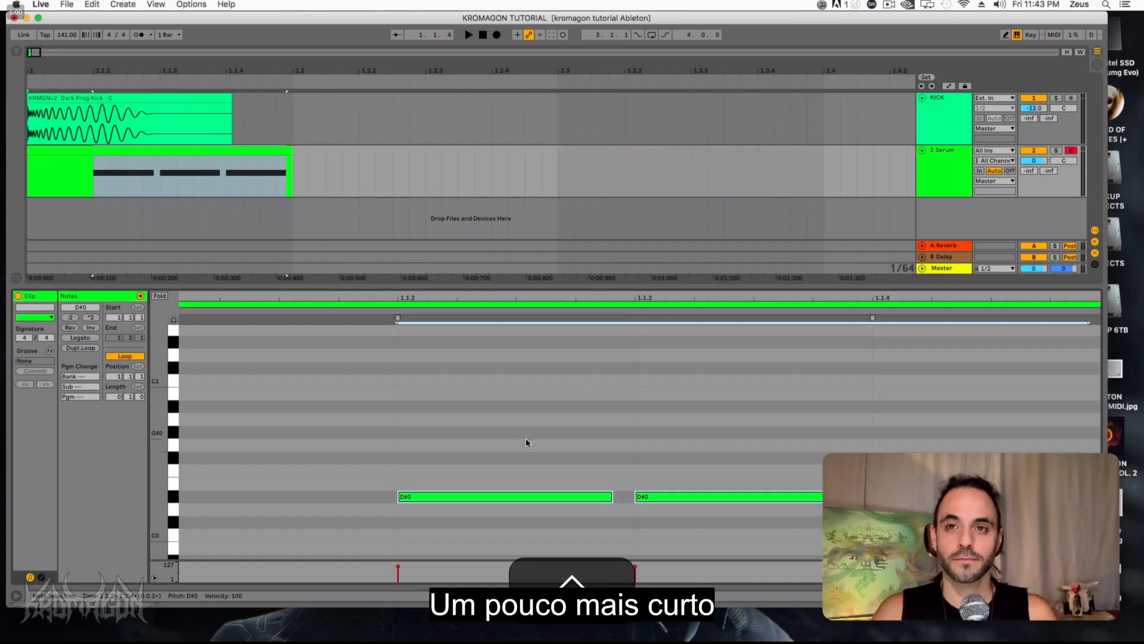
key(shift)
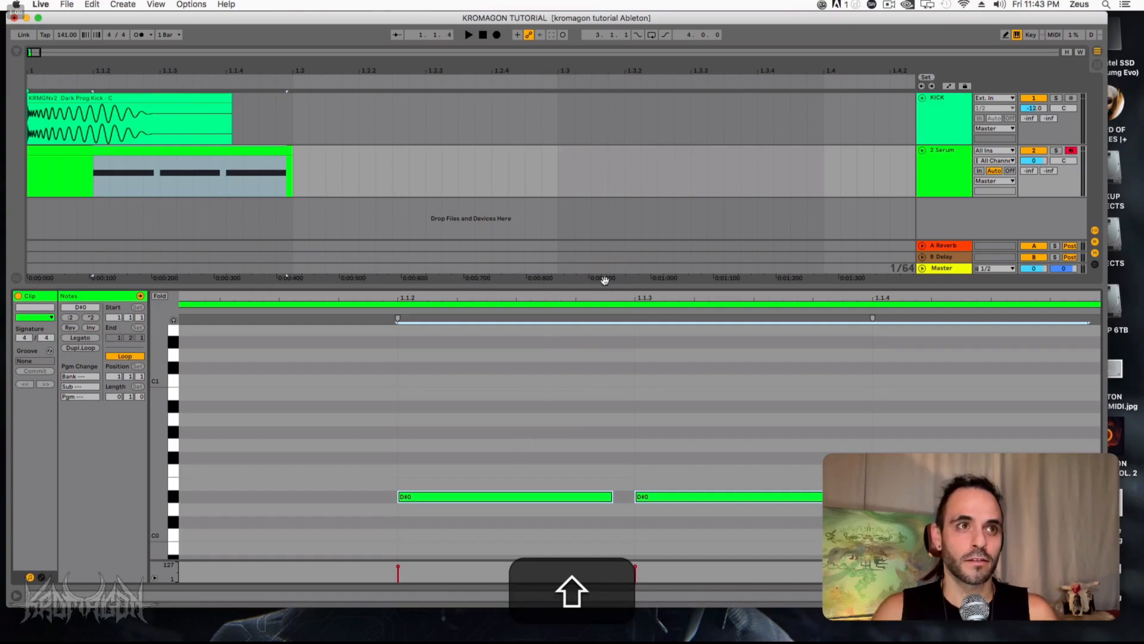
Select the first beat across the KICK and Serum tracks and loop that selection.
click(280, 150)
drag(293, 159, 1, 4)
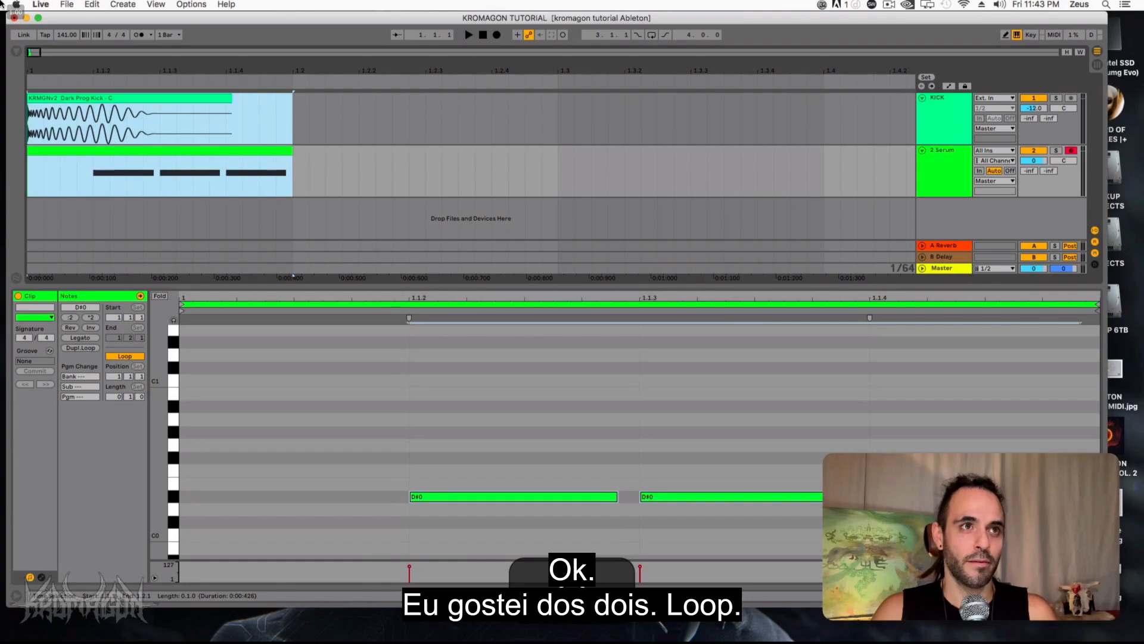
key(super+l)
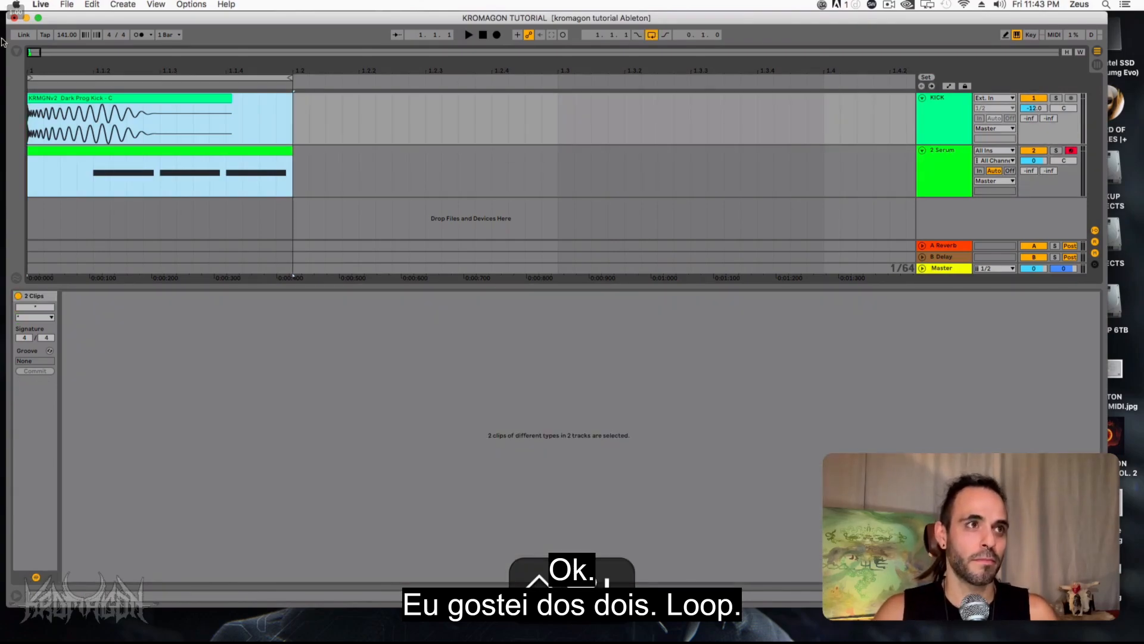
Set the arrangement's fixed grid to 1/16.
drag(41, 65, 86, 170)
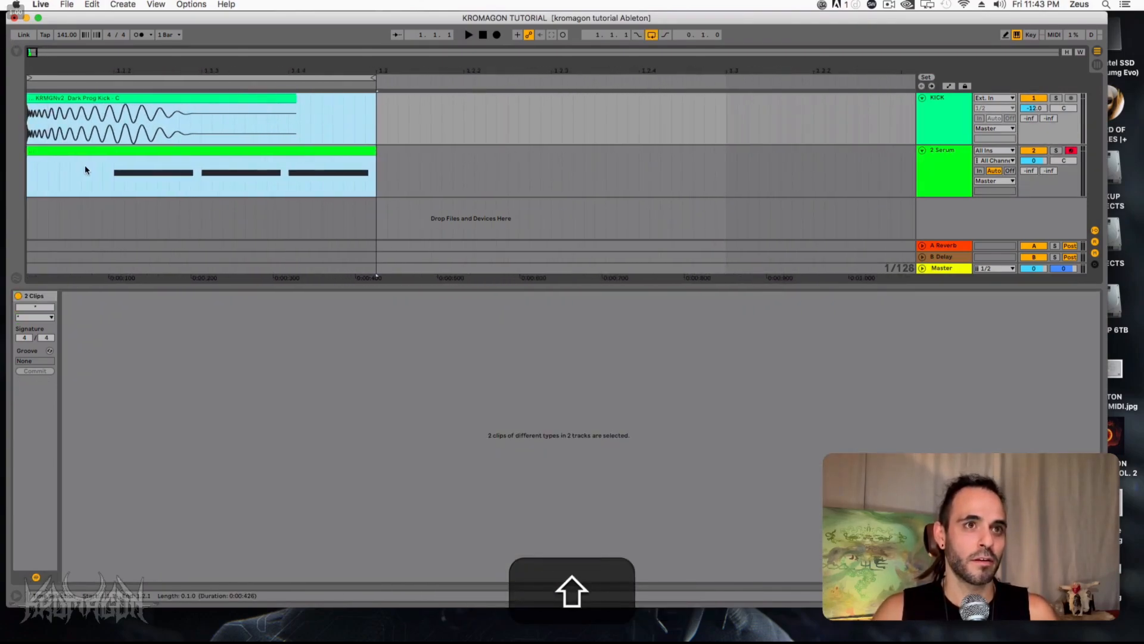
right_click(411, 164)
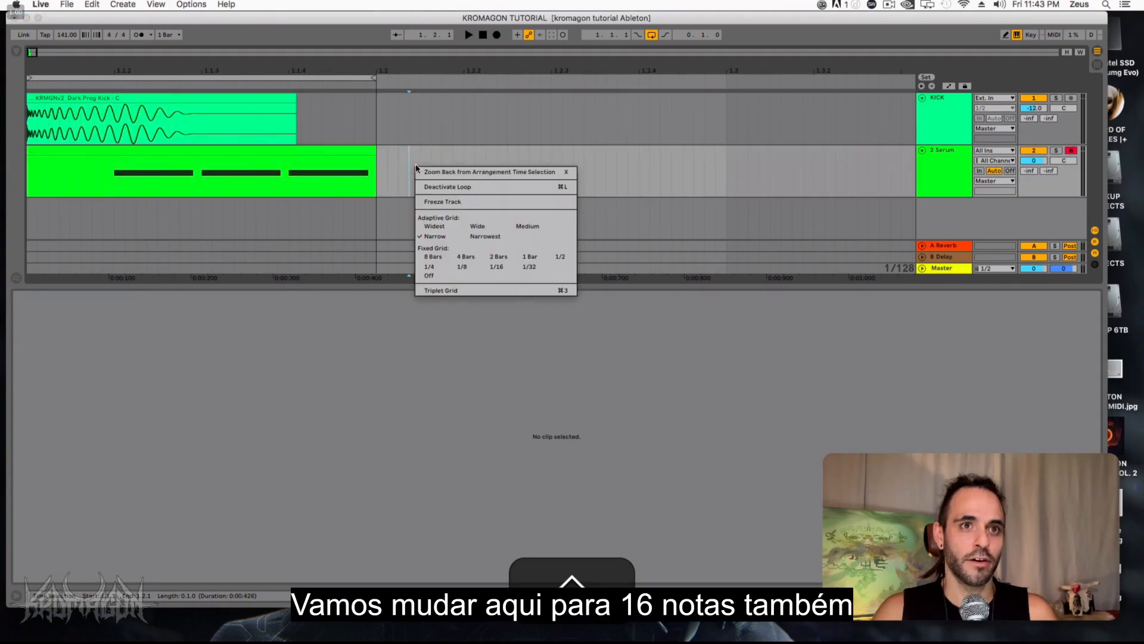
click(504, 266)
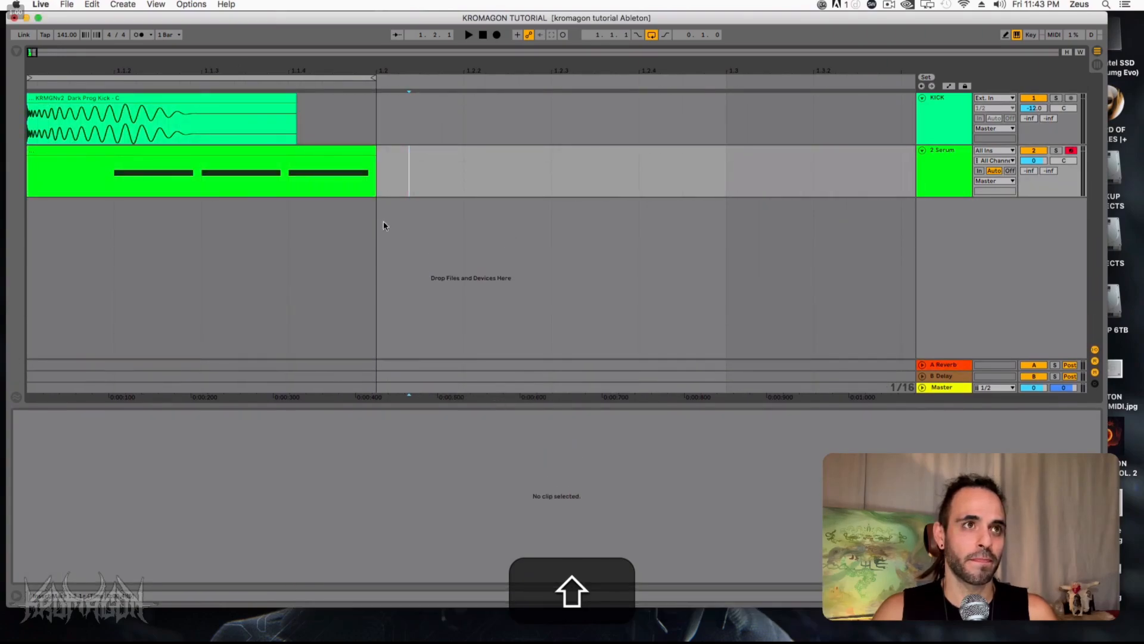
drag(223, 68, 184, 58)
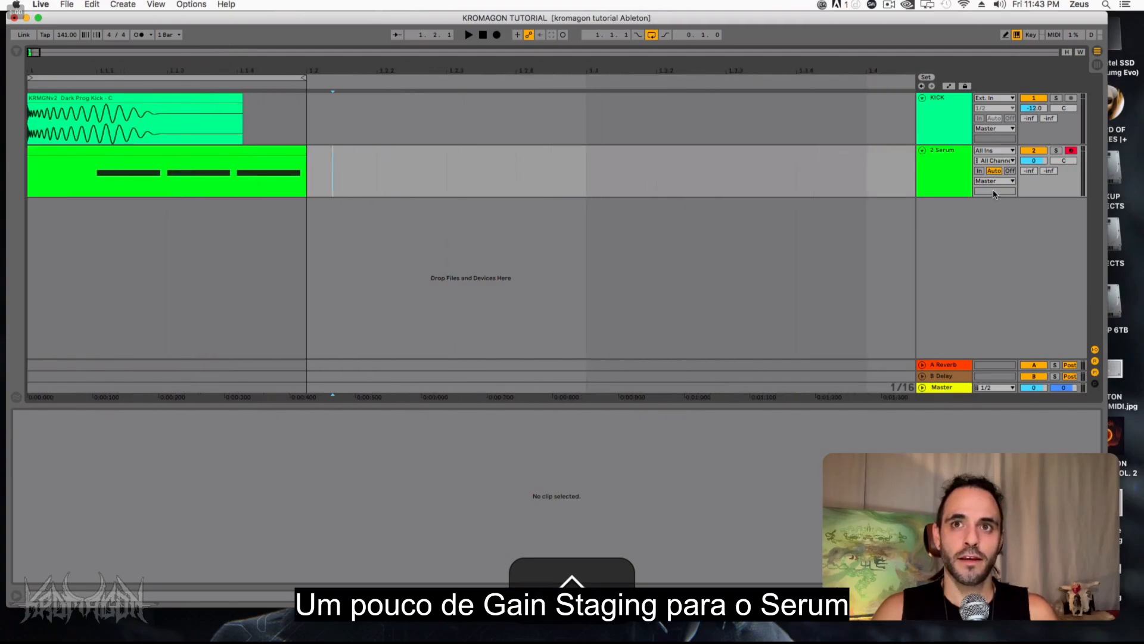
Set the Serum track's volume to -12 dB for gain staging.
click(1034, 161)
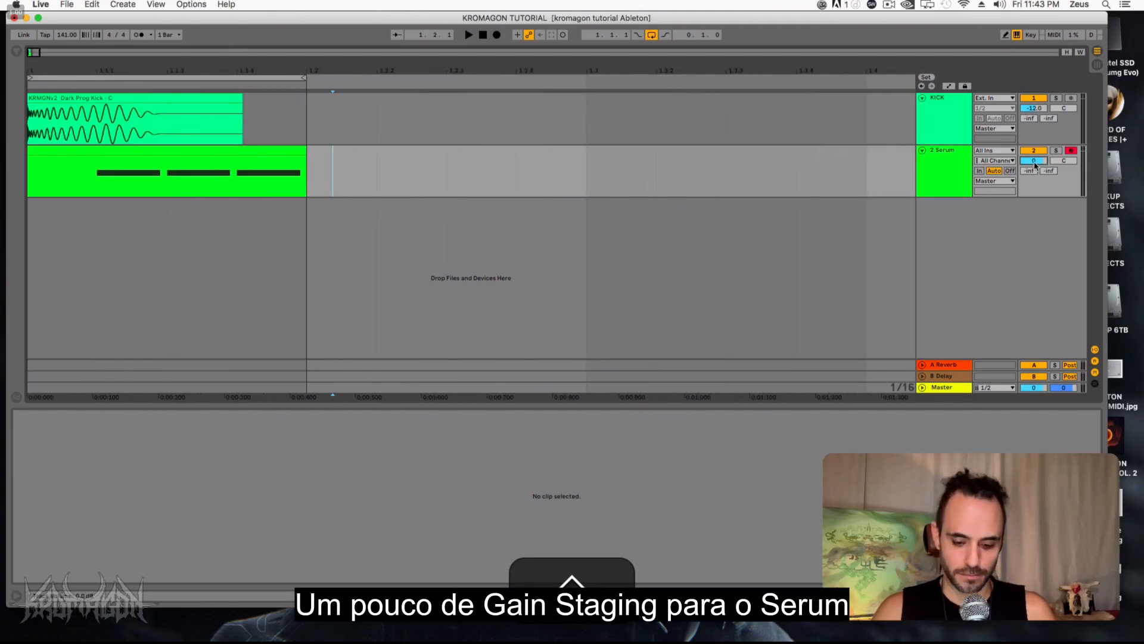
text(-12)
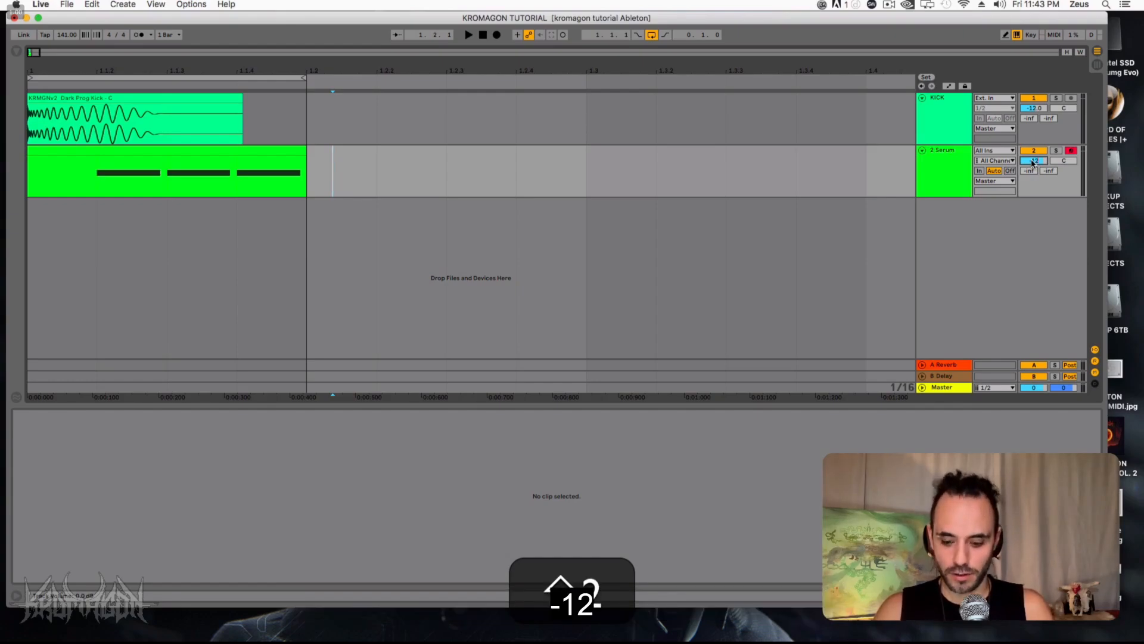
key(Return)
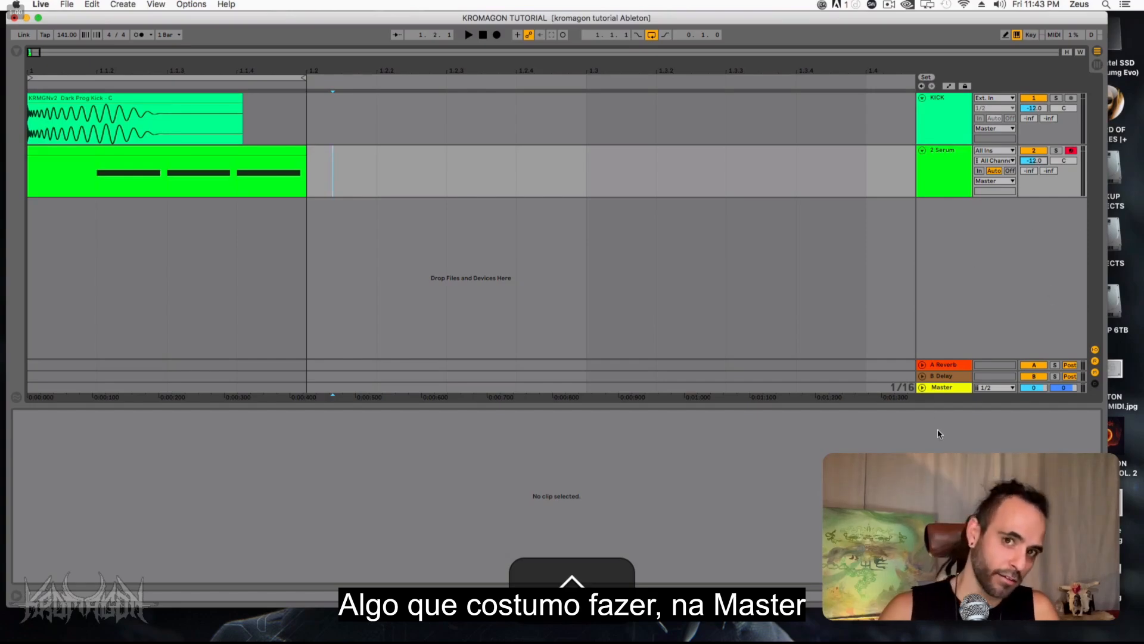
Add the stock Limiter audio effect to the Master track and raise its gain to 6 dB.
click(941, 387)
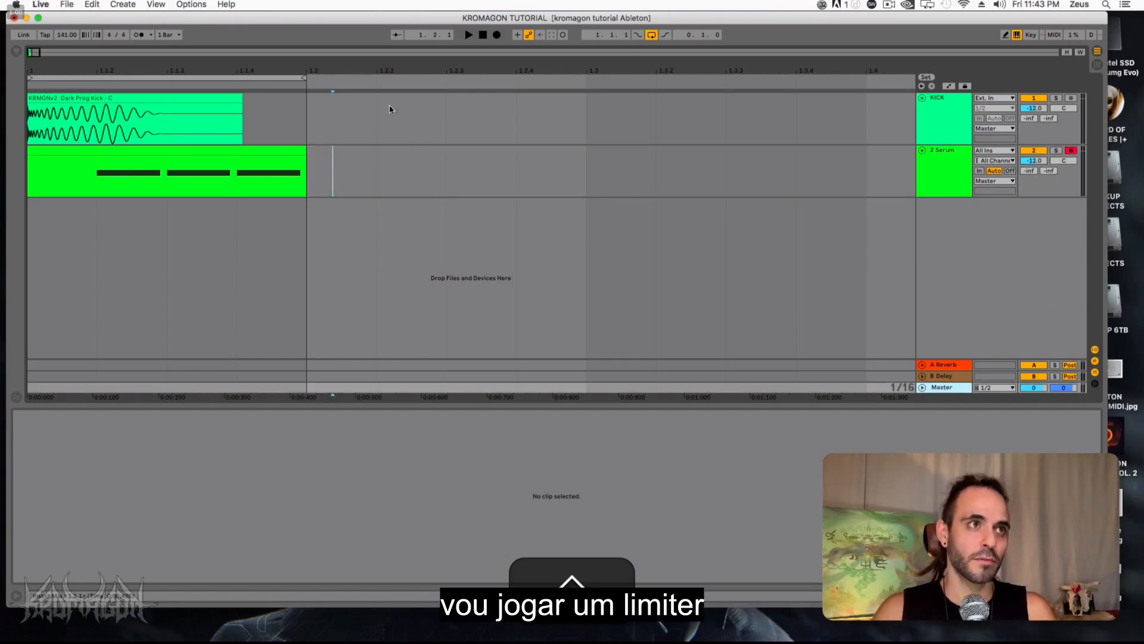
key(super+alt+b)
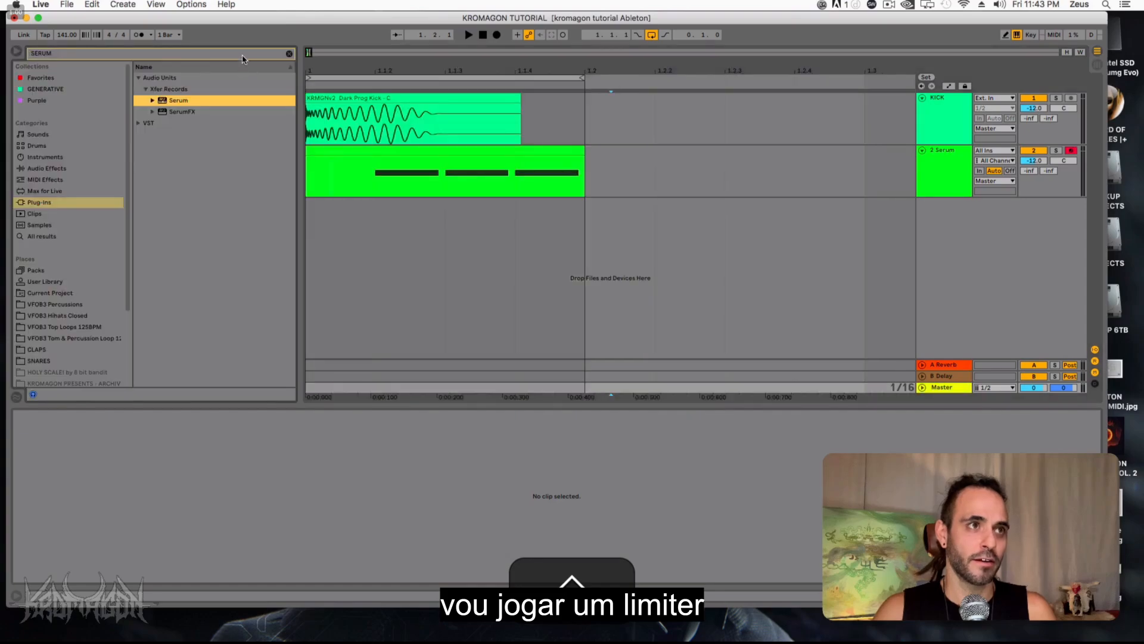
text(LIMIT)
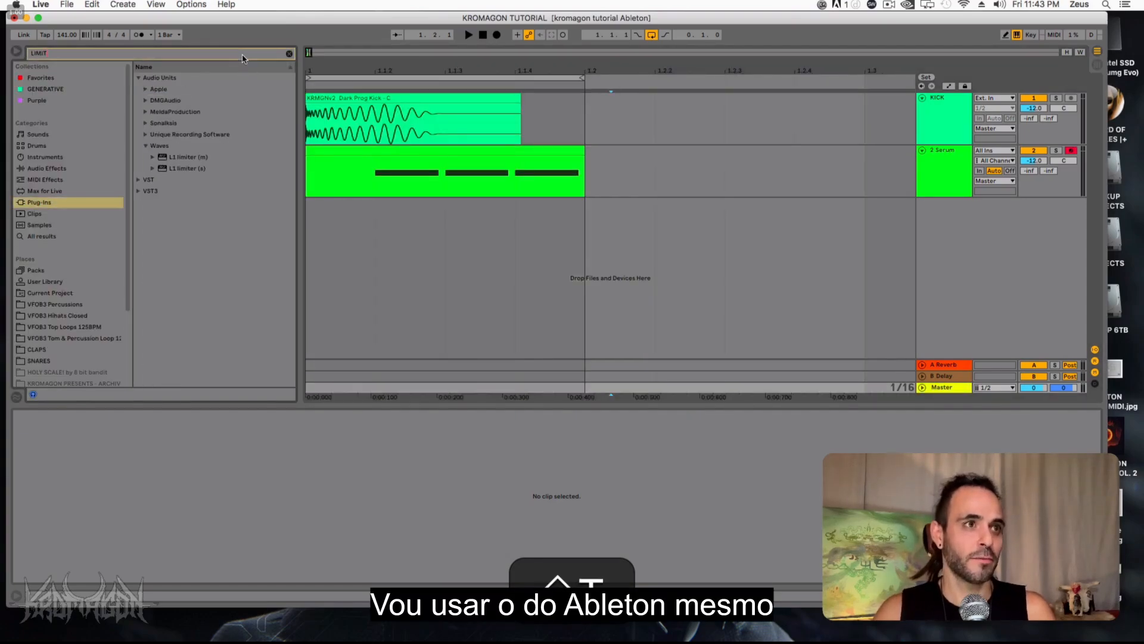
click(93, 169)
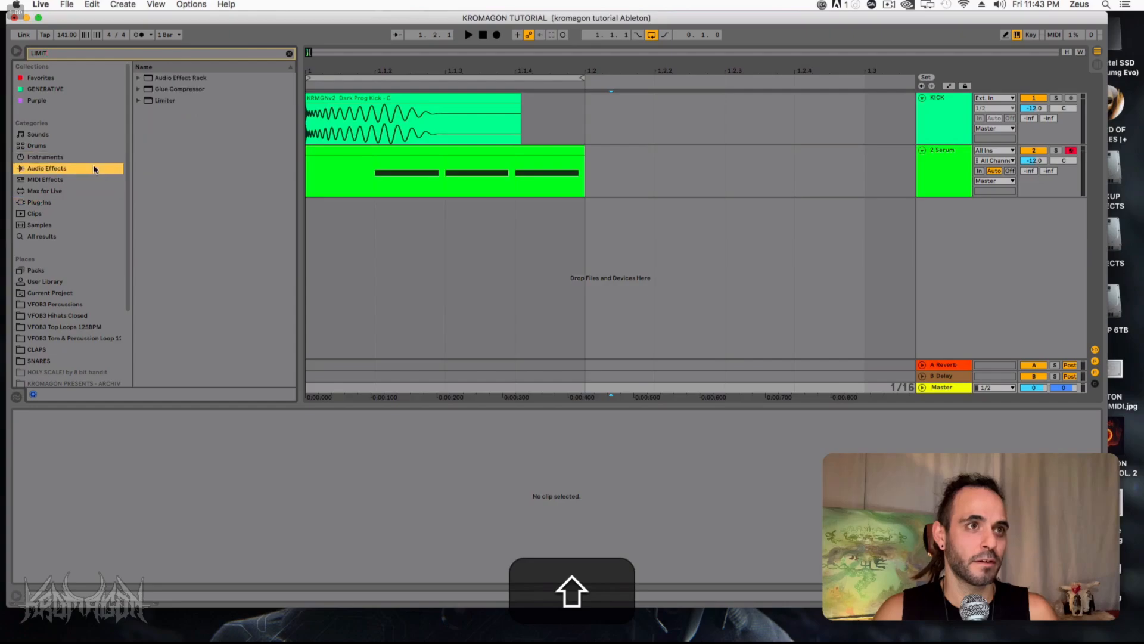
double_click(165, 101)
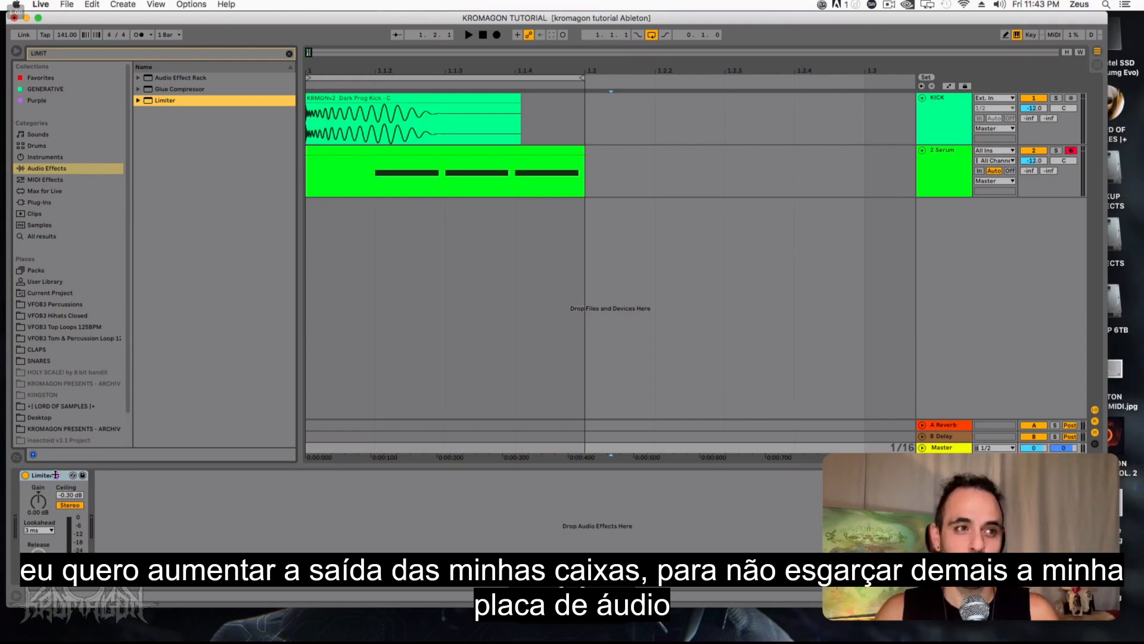
click(38, 501)
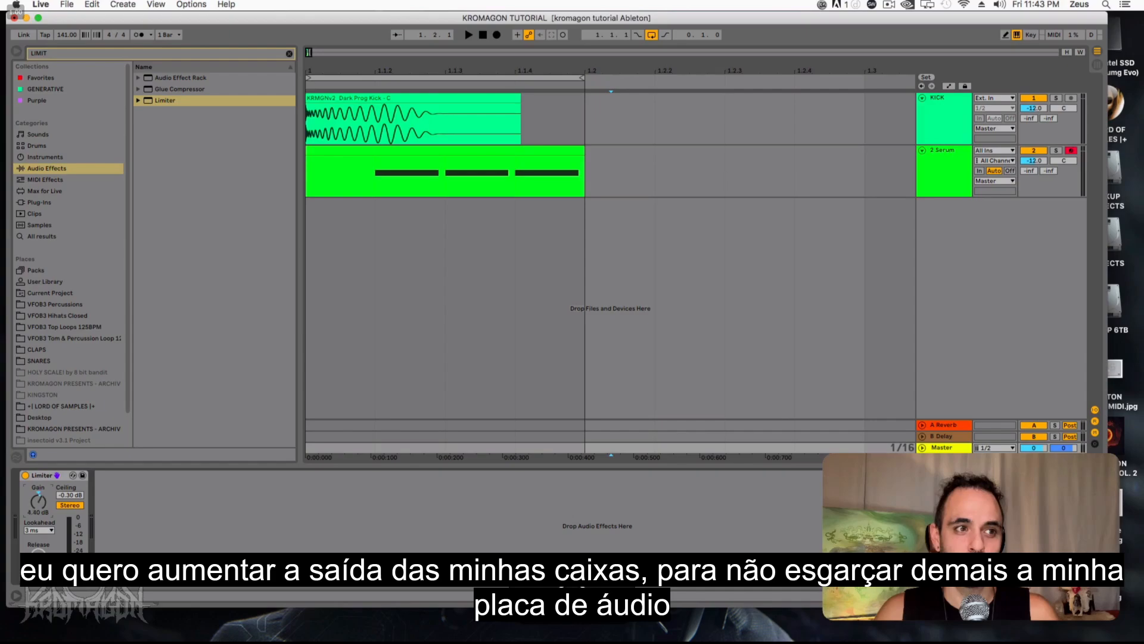
drag(38, 500, 38, 497)
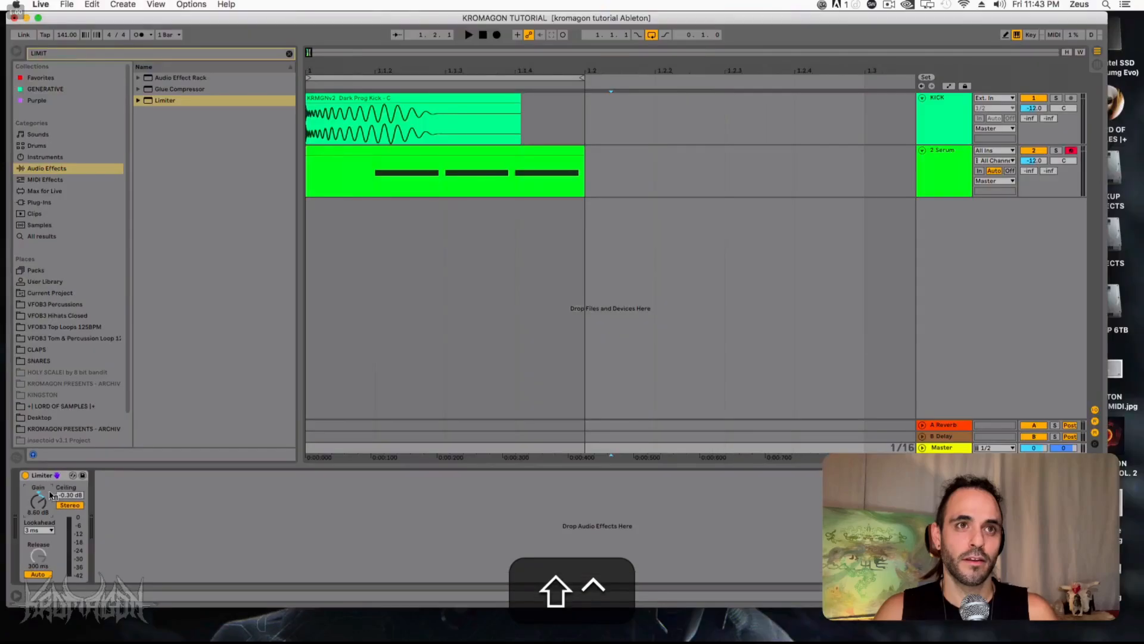
Hide the browser and open the Serum track's plug-in window, placing it clear of the looped clips.
click(434, 155)
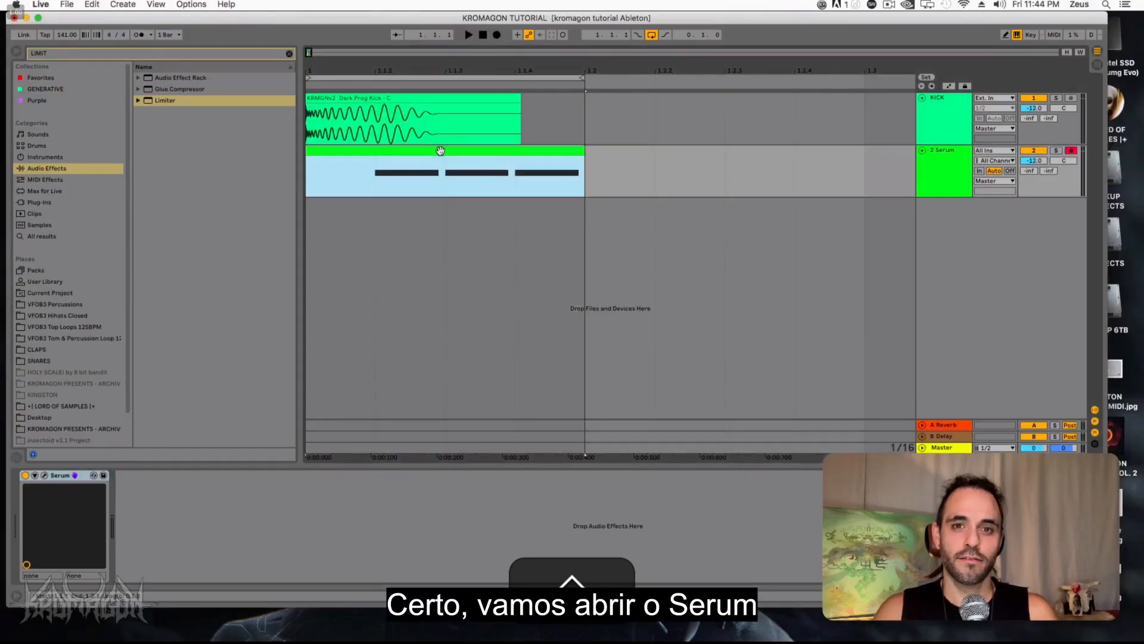
click(44, 476)
key(super+alt+b)
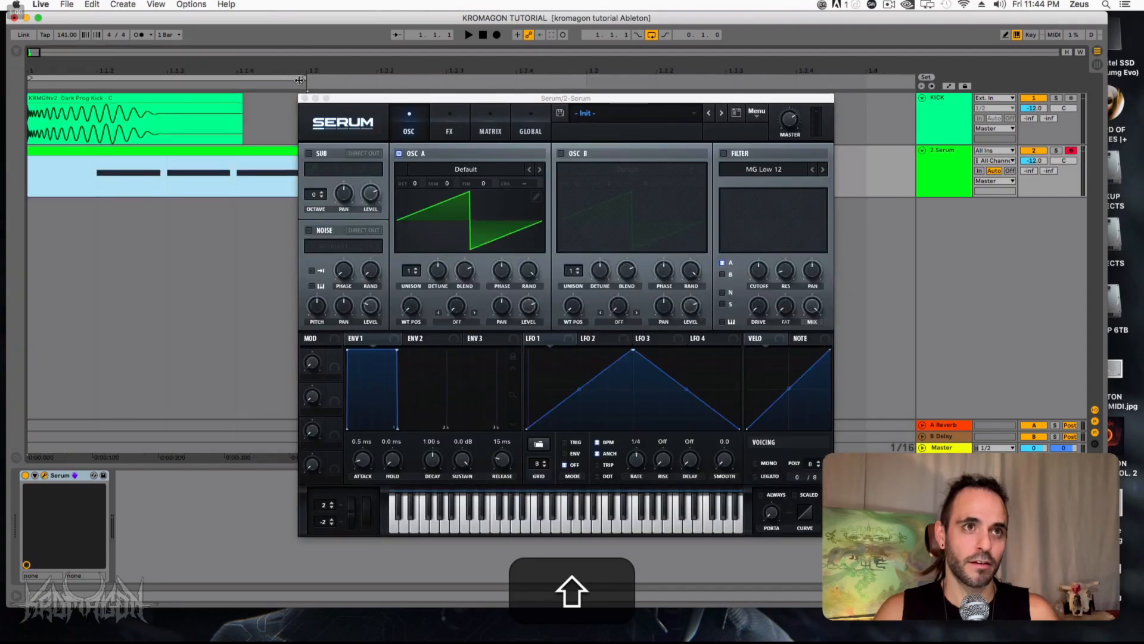
drag(385, 99, 425, 100)
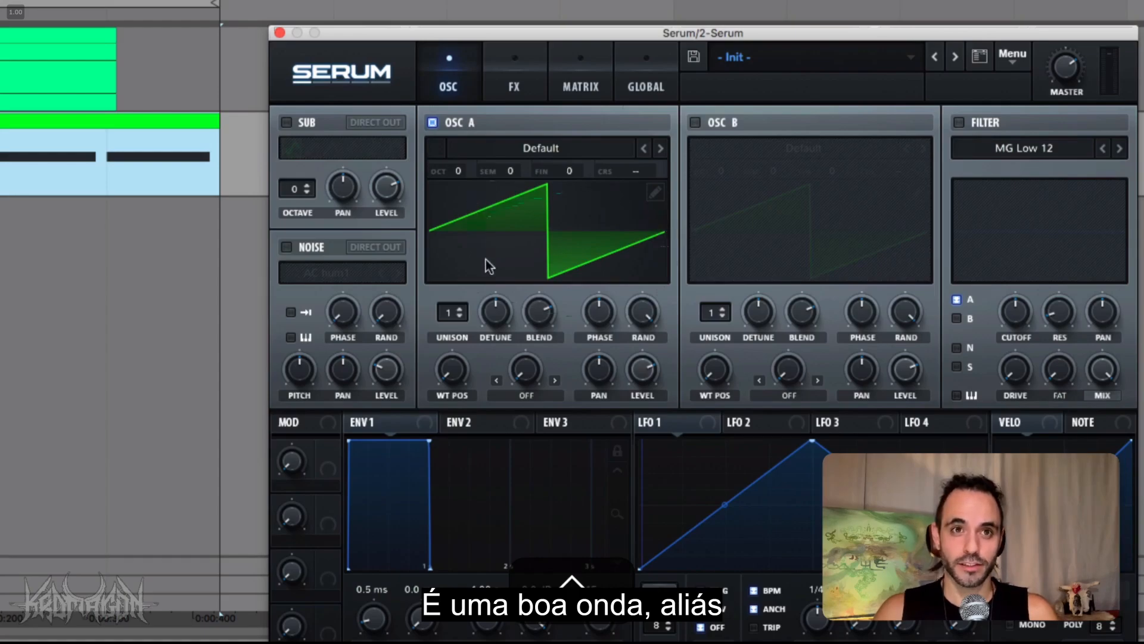
Browse the Analog wavetables available for OSC A, closing the list without choosing one.
click(560, 147)
mouse_move(563, 170)
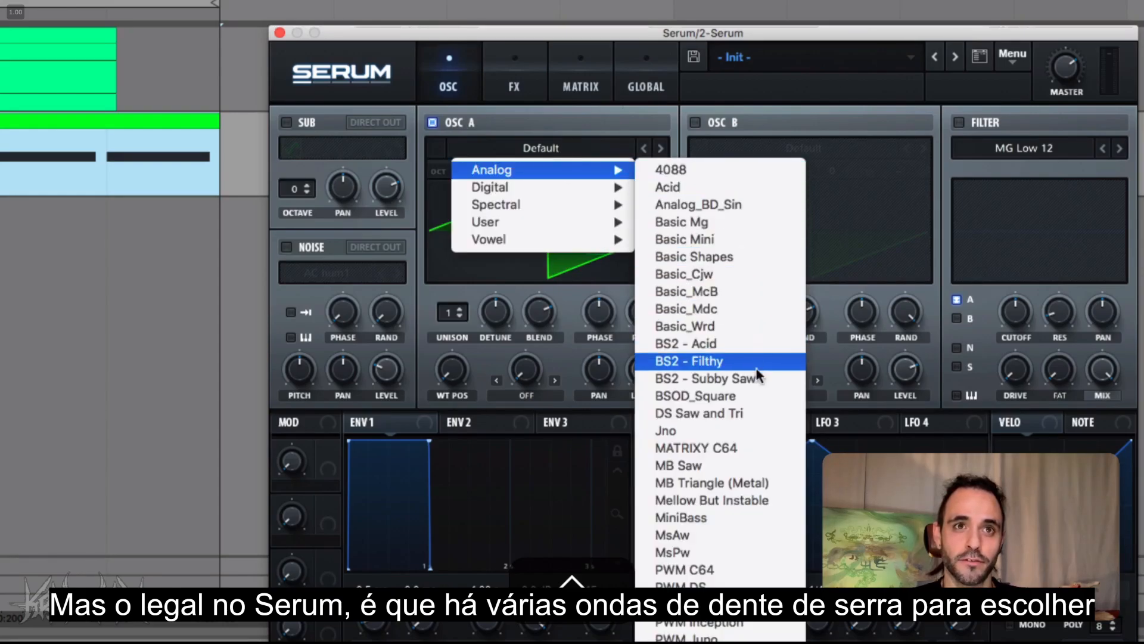
click(596, 121)
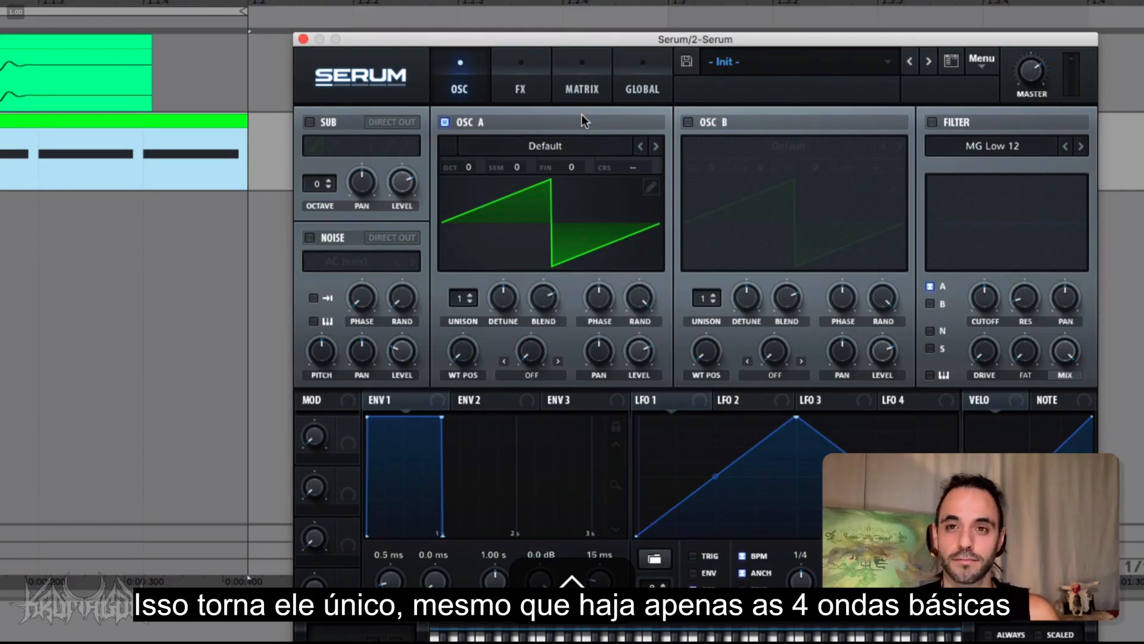
click(568, 147)
mouse_move(594, 168)
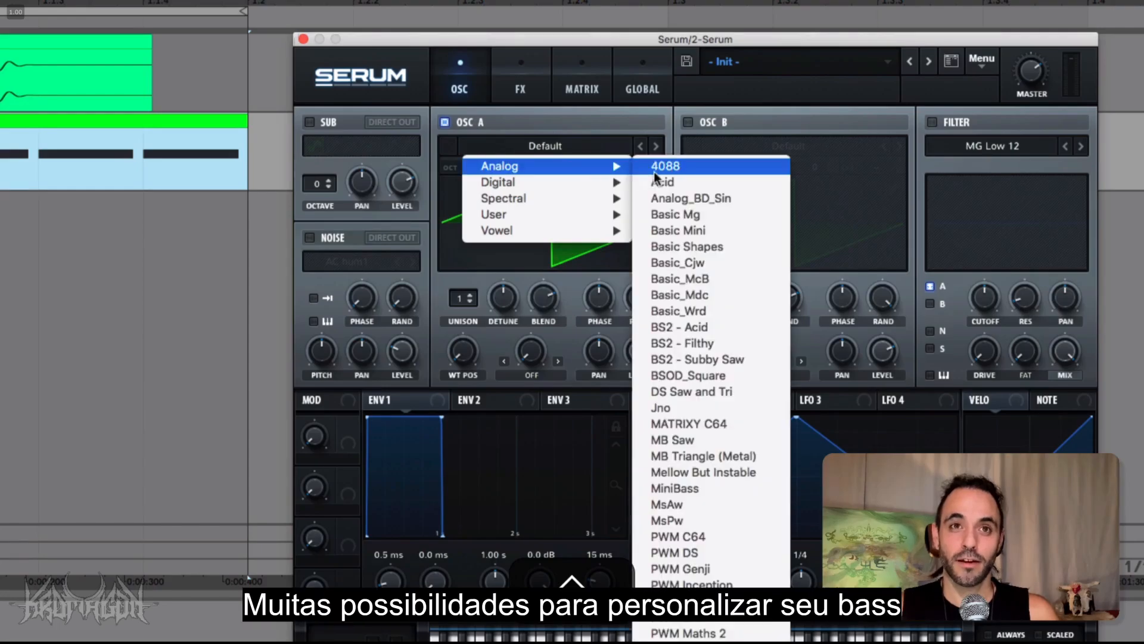
click(670, 113)
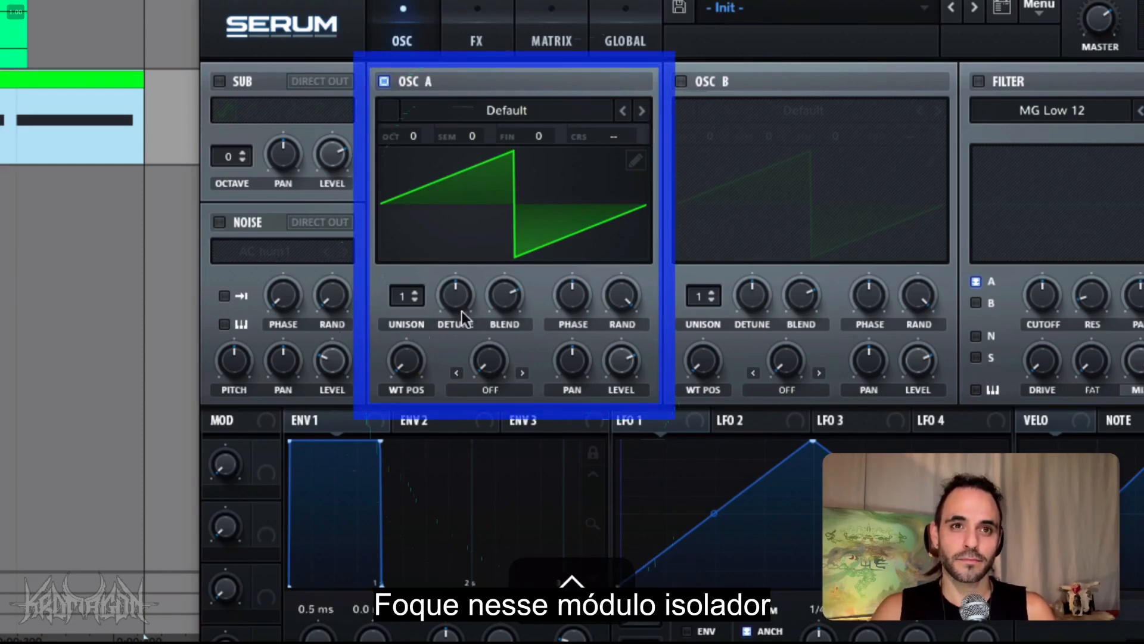
Turn OSC A's random phase down to its minimum and set its phase to 180 degrees.
mouse_move(623, 295)
drag(623, 295, 597, 356)
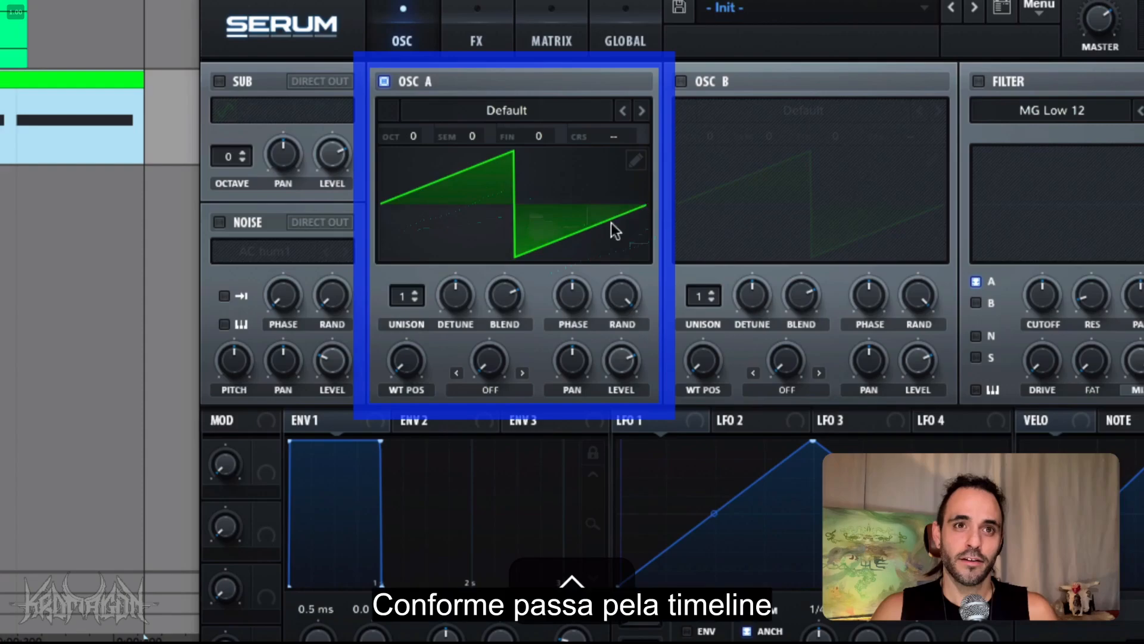
mouse_move(573, 285)
mouse_down()
mouse_move(603, 184)
mouse_move(599, 278)
mouse_move(555, 401)
mouse_move(591, 189)
mouse_move(539, 387)
mouse_move(550, 208)
mouse_move(541, 257)
mouse_up()
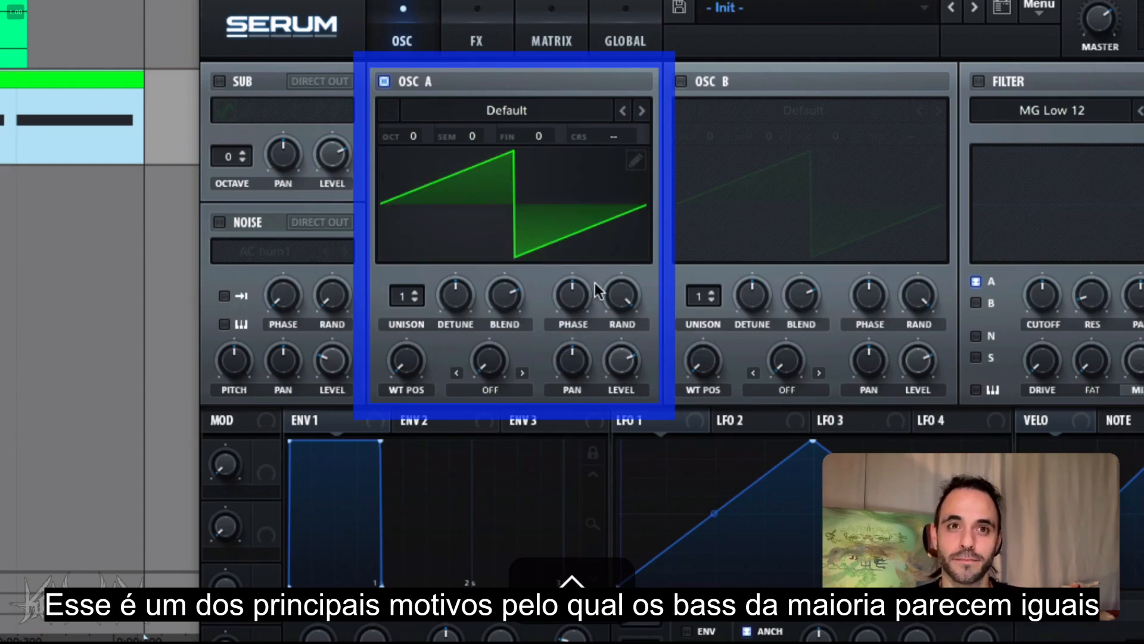
drag(613, 287, 560, 501)
mouse_move(565, 304)
mouse_down()
mouse_move(568, 181)
mouse_move(533, 378)
mouse_move(532, 365)
mouse_up()
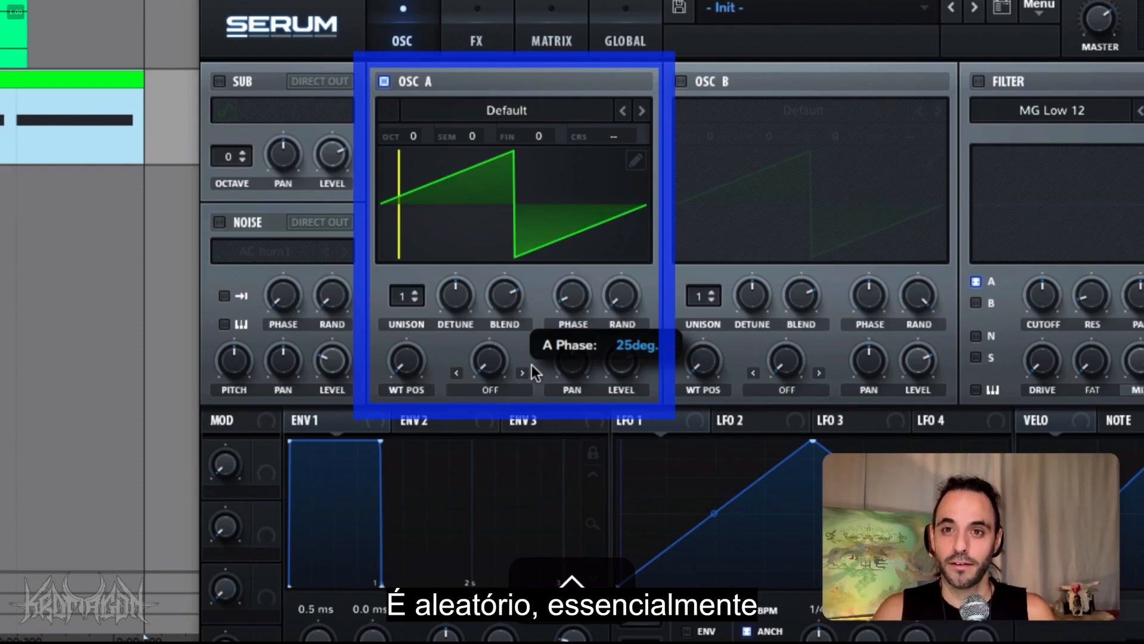
drag(532, 364, 546, 274)
drag(618, 294, 623, 245)
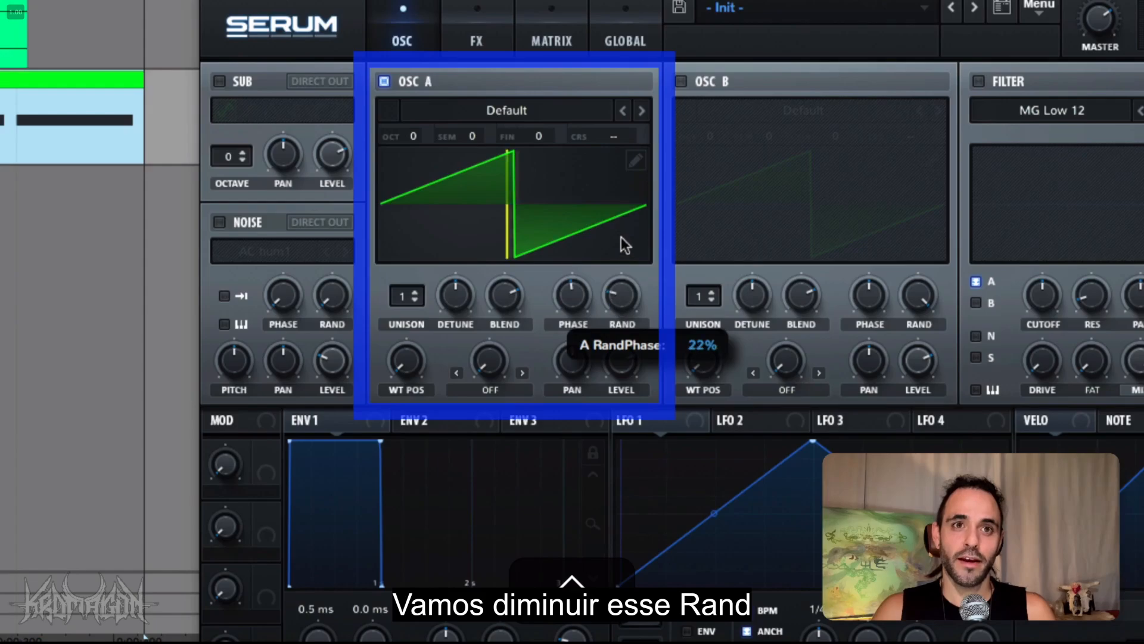
mouse_move(572, 293)
mouse_down()
mouse_move(568, 266)
mouse_move(572, 294)
mouse_up()
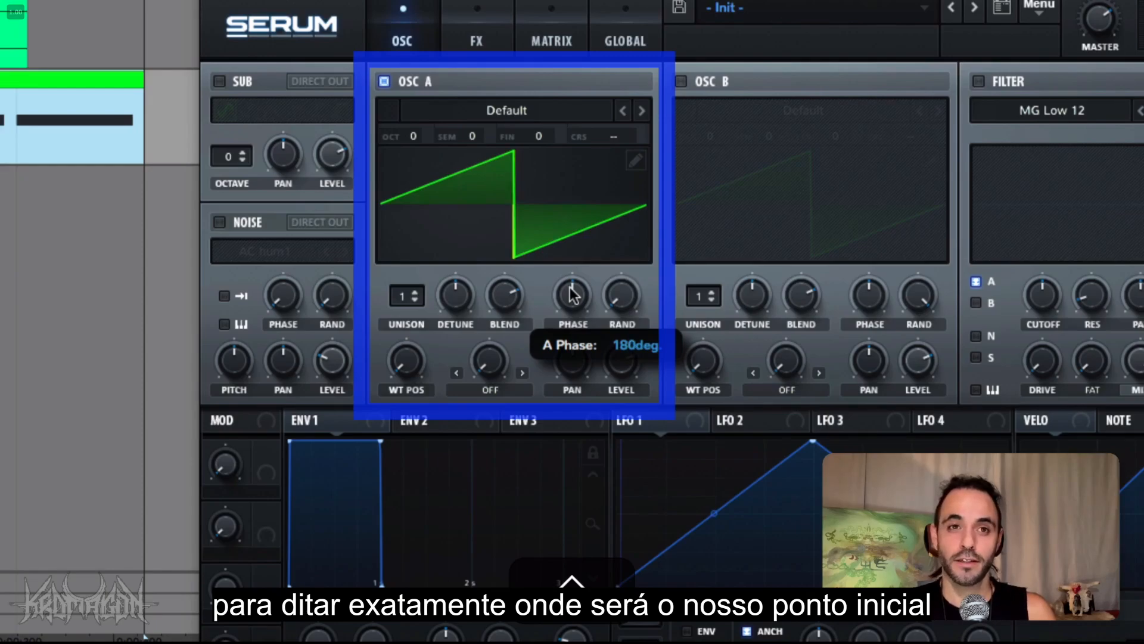
Solo the Serum track and play the loop briefly to audition the unfiltered saw bass.
mouse_move(583, 291)
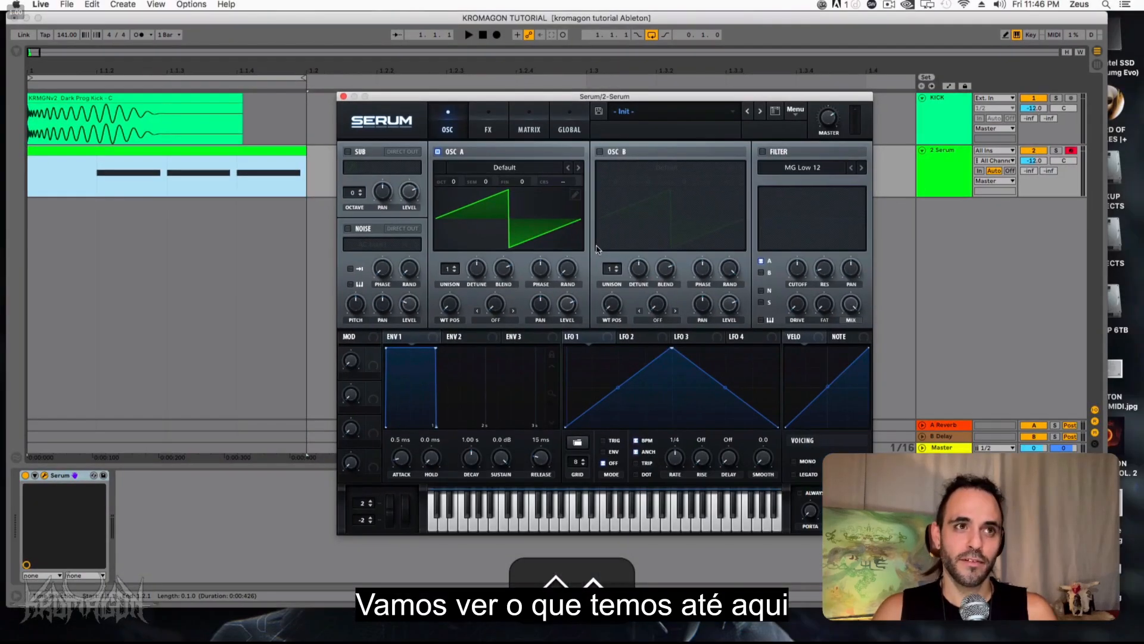
click(238, 159)
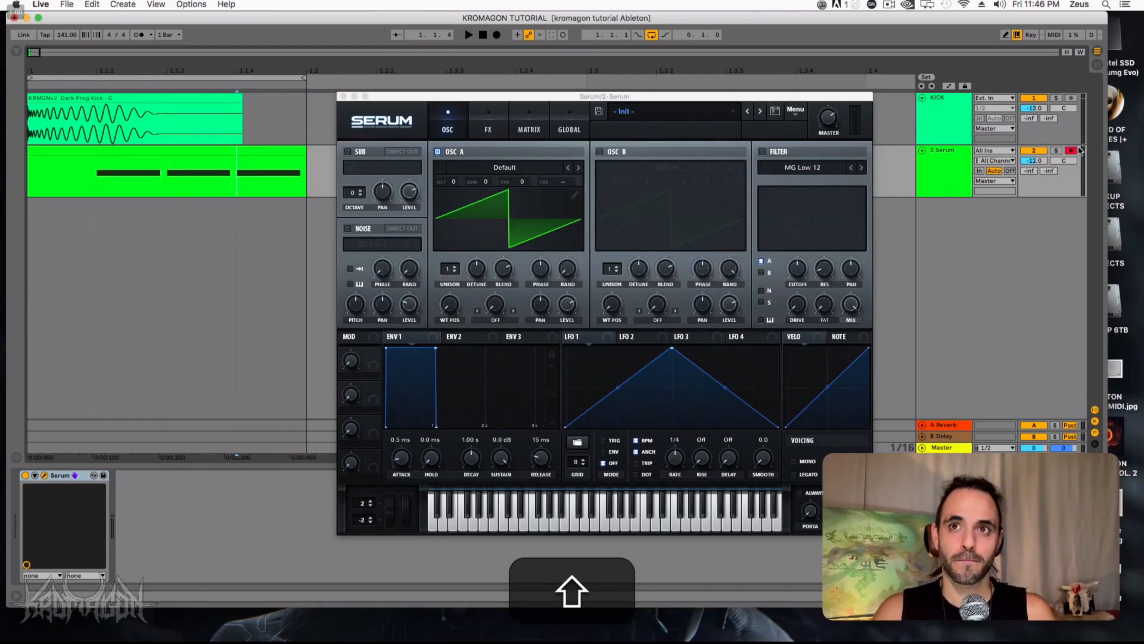
key(space)
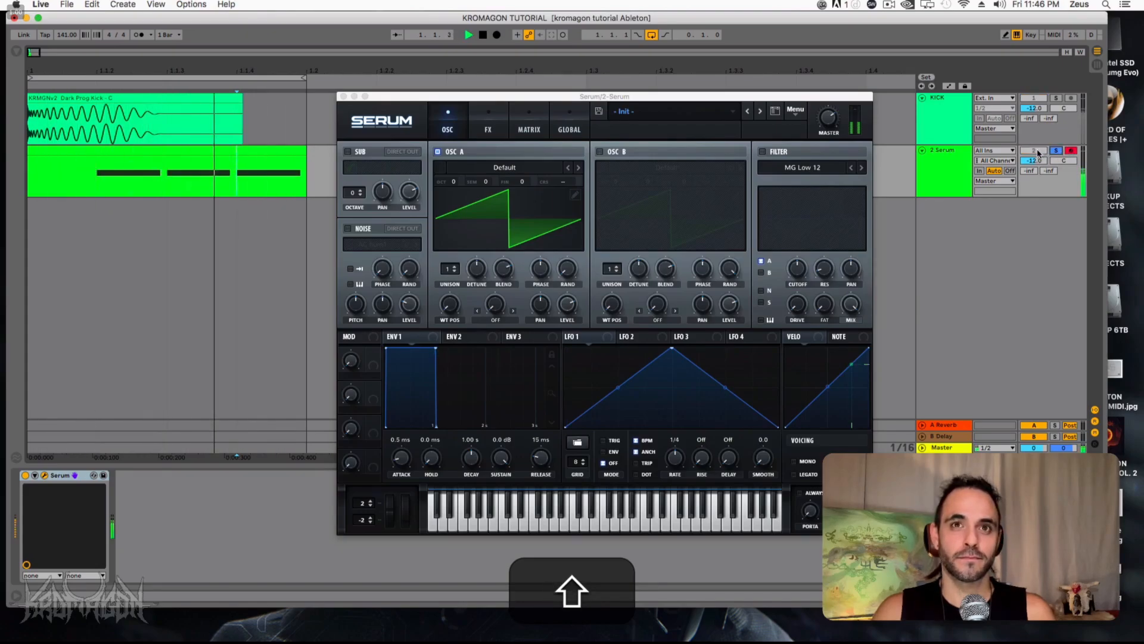
key(space)
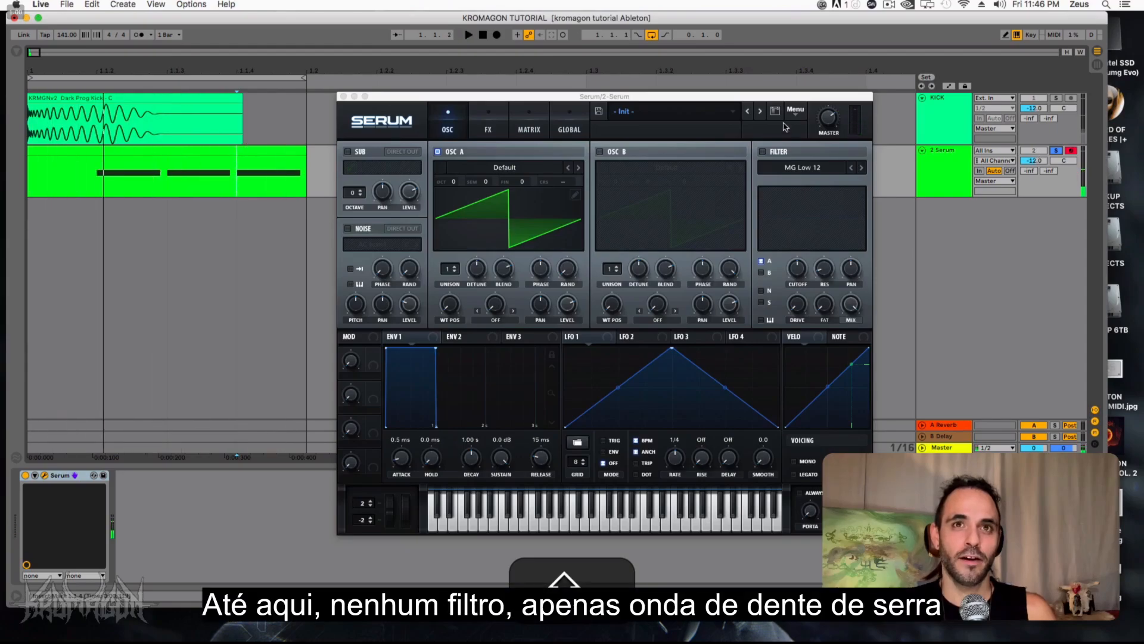
Enable Serum's MG Low 12 filter and sweep its cutoff upward while the bass loop plays.
drag(758, 101, 742, 113)
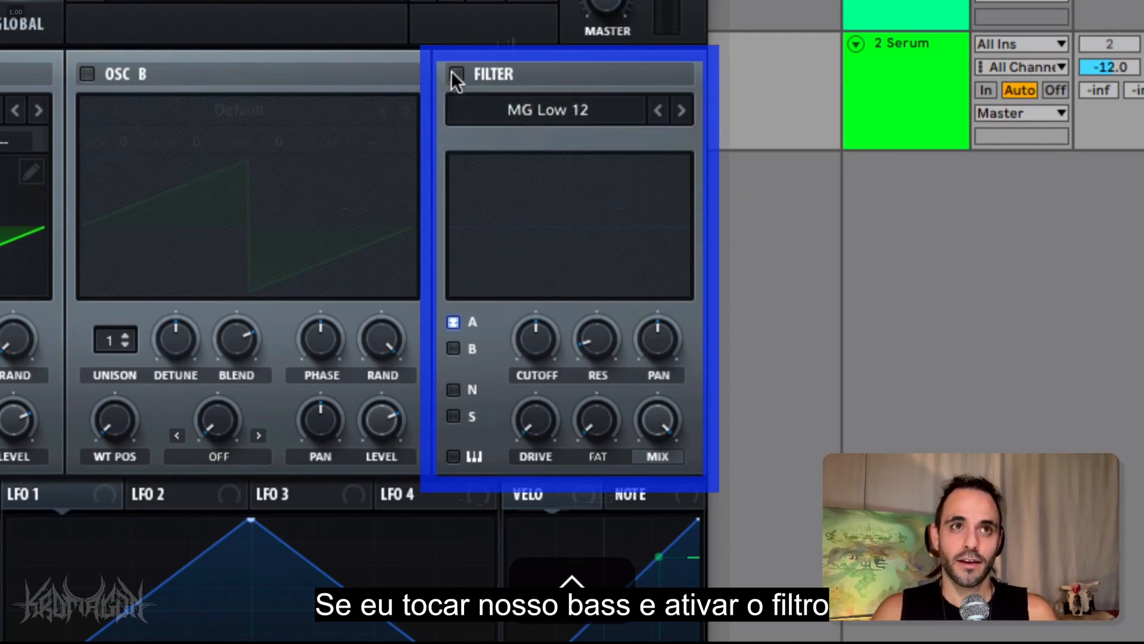
click(454, 72)
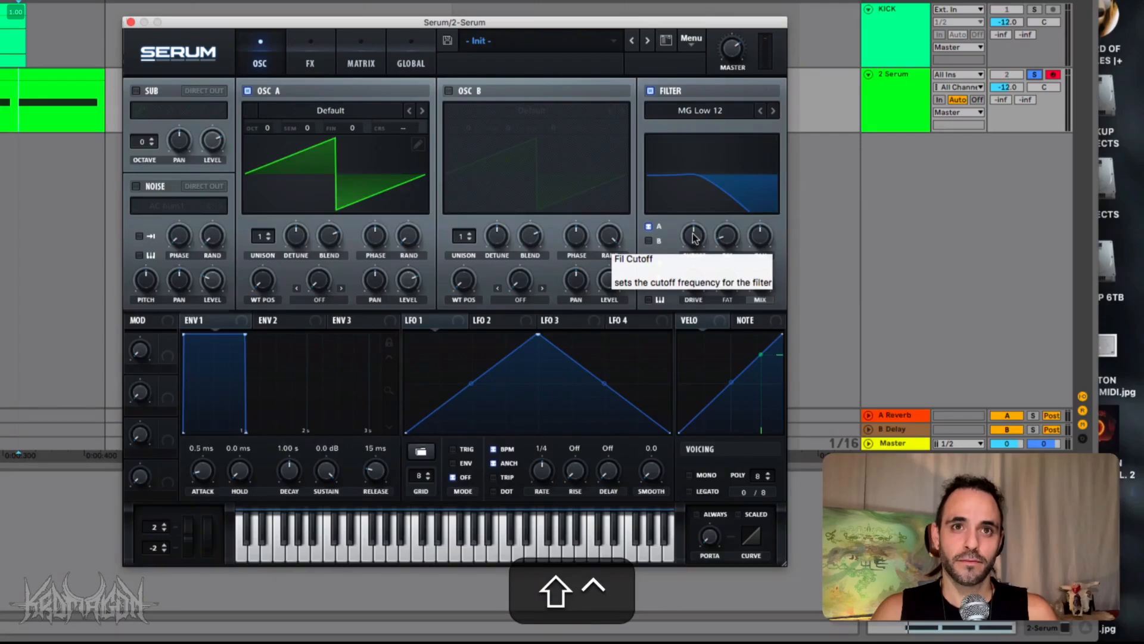
key(shift+space)
drag(542, 341, 546, 277)
drag(702, 206, 698, 172)
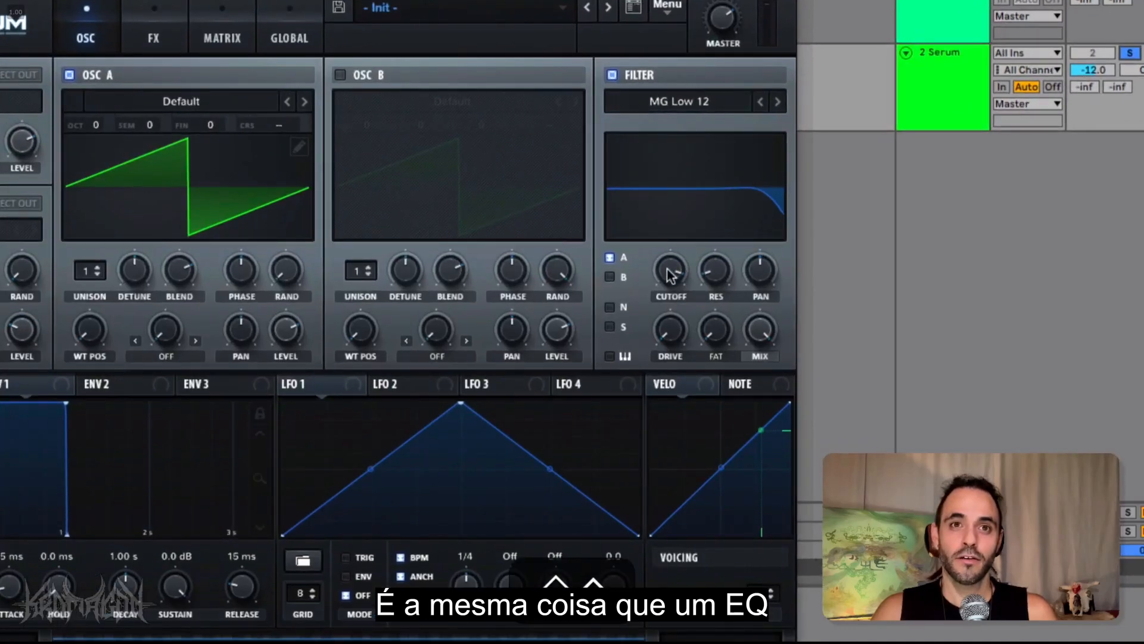
Close the filter's cutoff almost completely and reopen it slightly to a low frequency.
drag(668, 269, 638, 417)
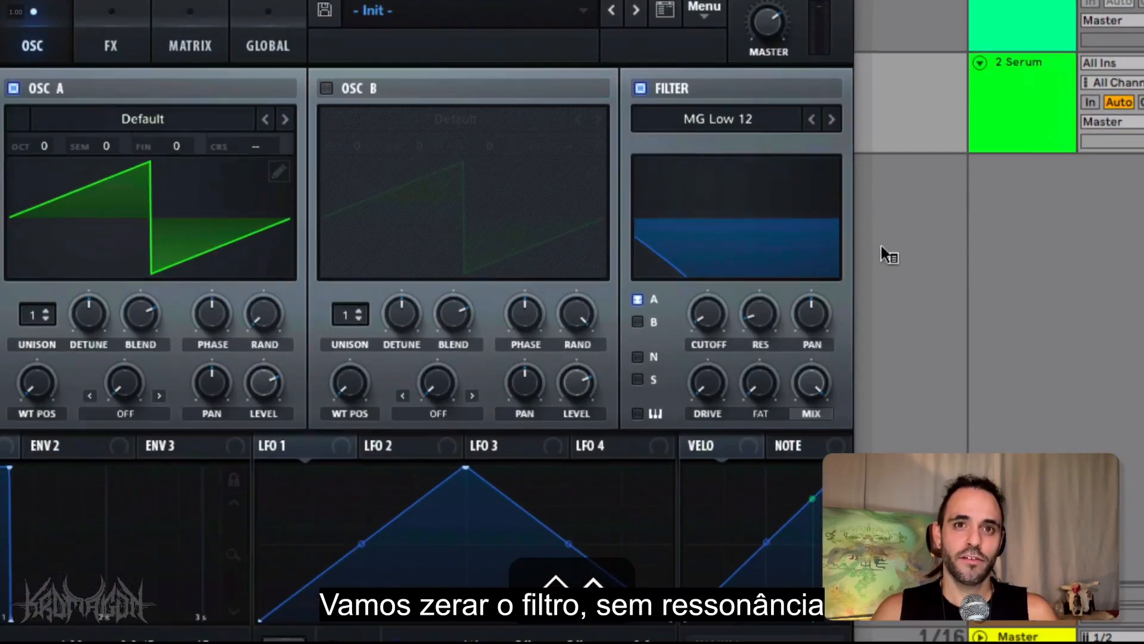
mouse_move(758, 314)
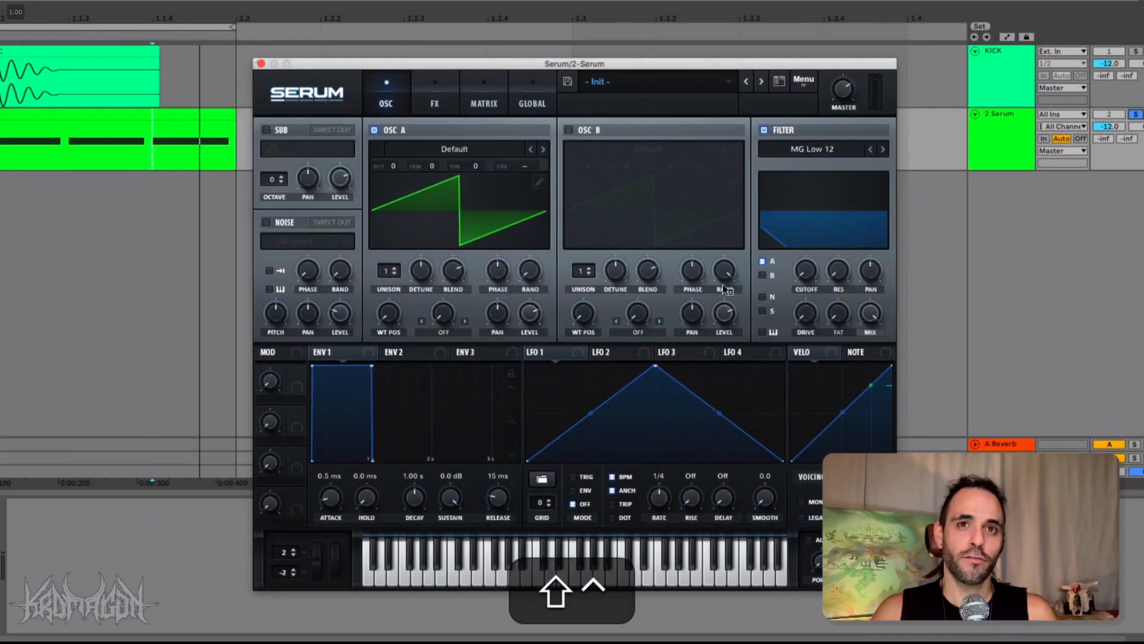
drag(810, 271, 803, 210)
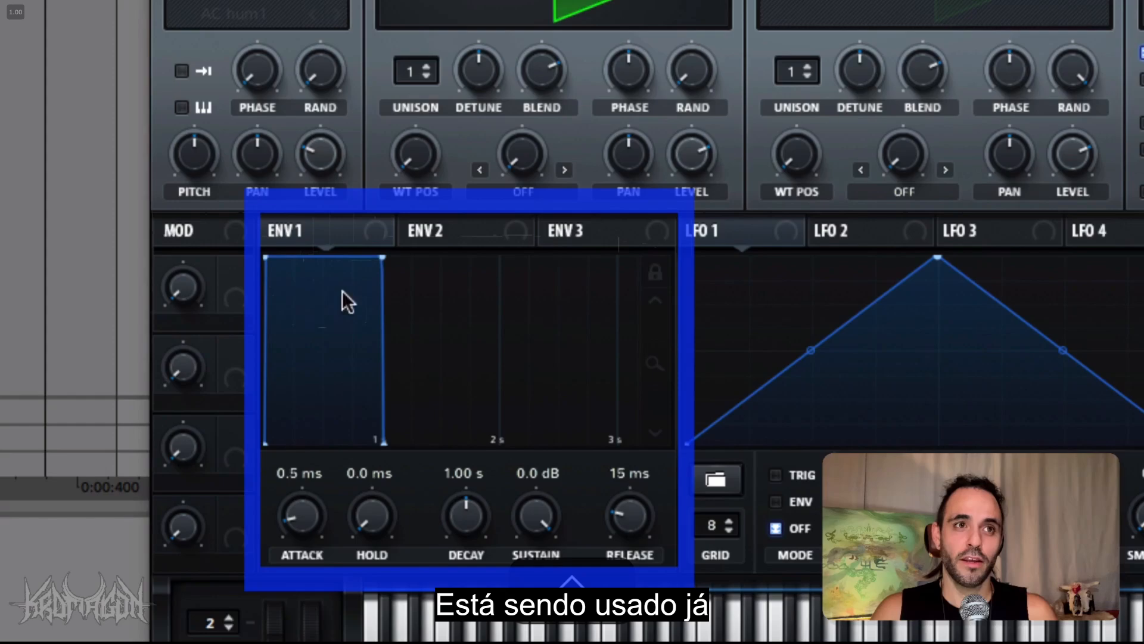
Assign ENV 2 as a modulation source for the filter cutoff.
click(428, 233)
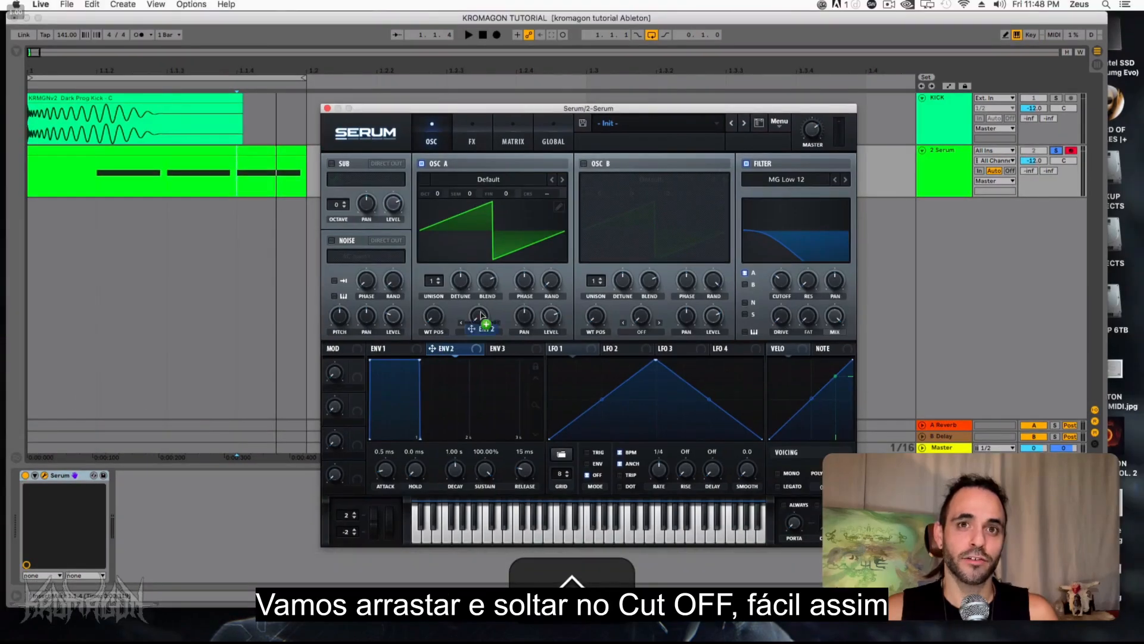
drag(481, 314, 778, 284)
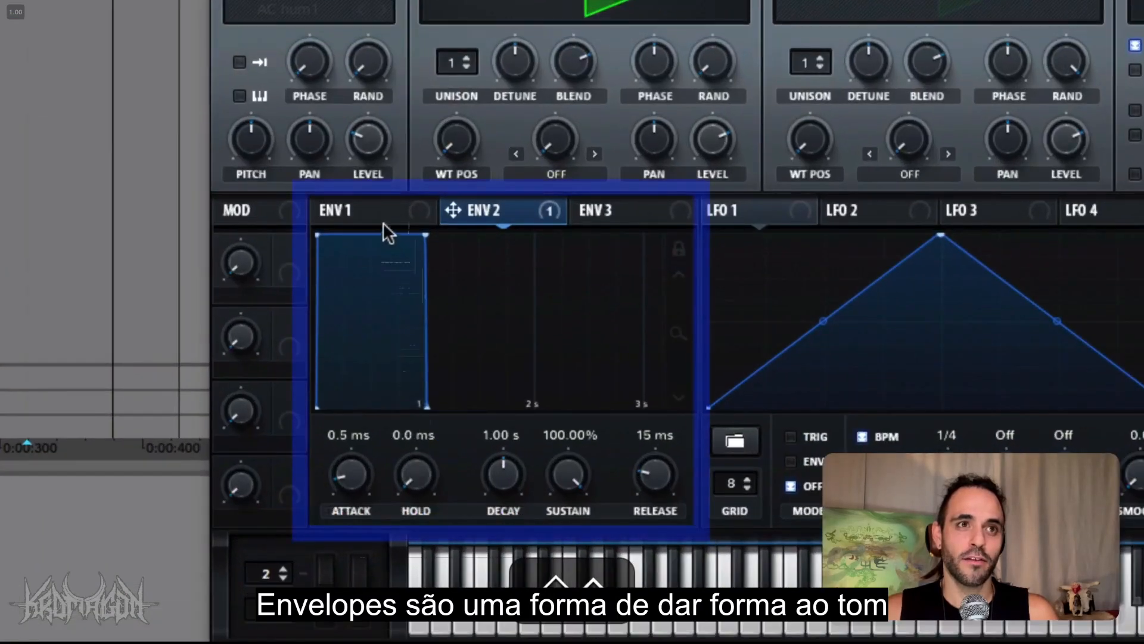
Compare ENV 1 with ENV 2 and shorten ENV 2's decay to about 955 ms.
click(378, 214)
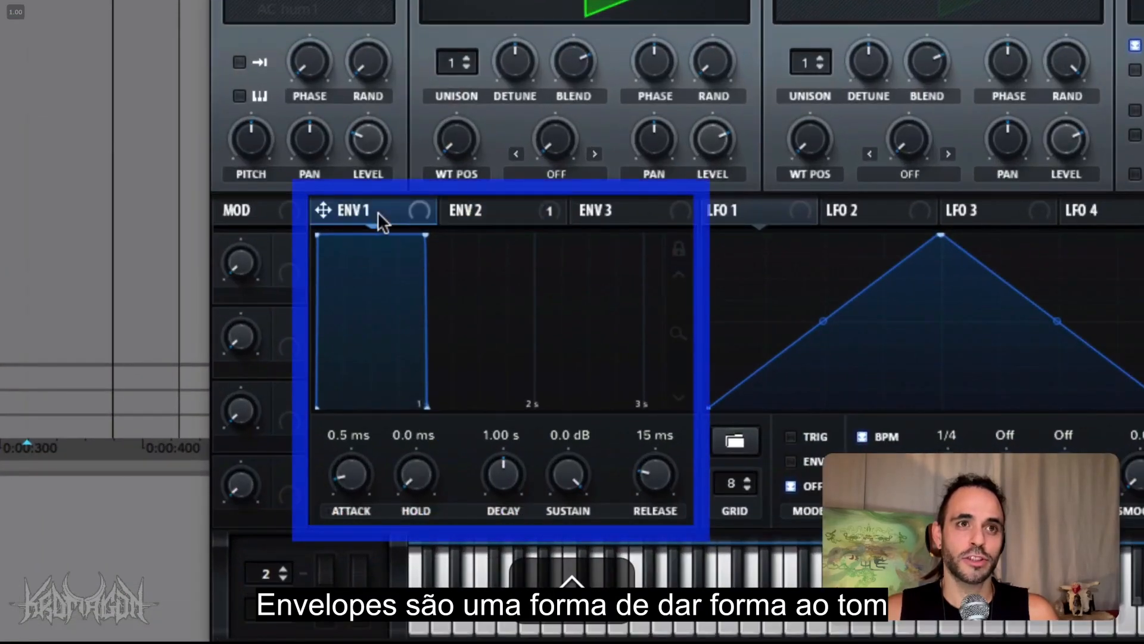
click(462, 214)
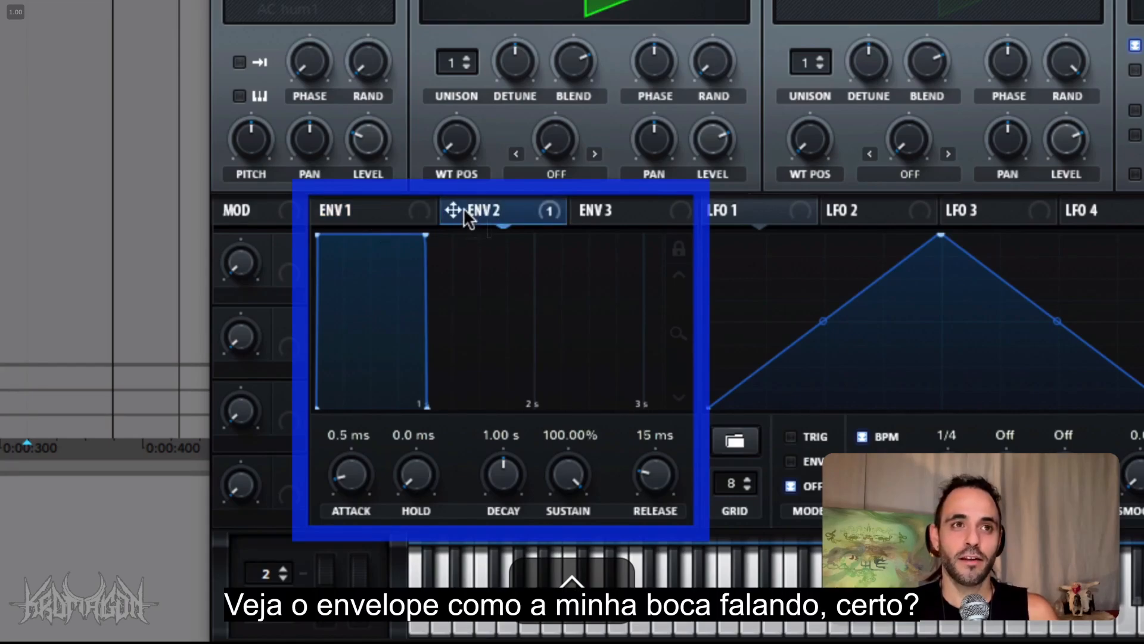
click(393, 218)
click(471, 218)
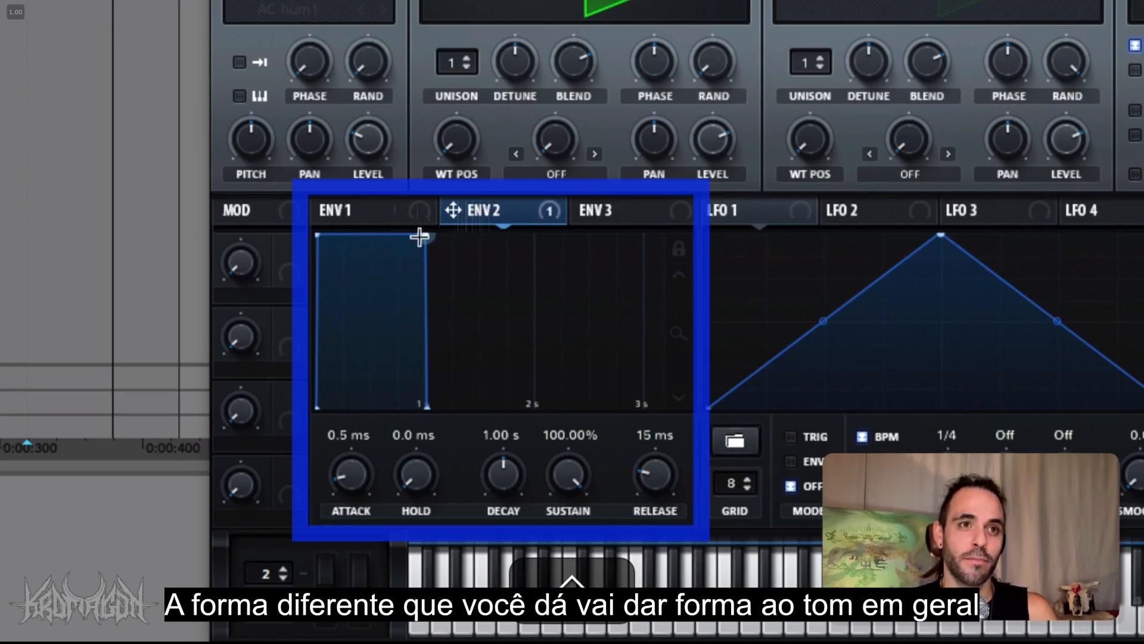
drag(420, 237, 414, 205)
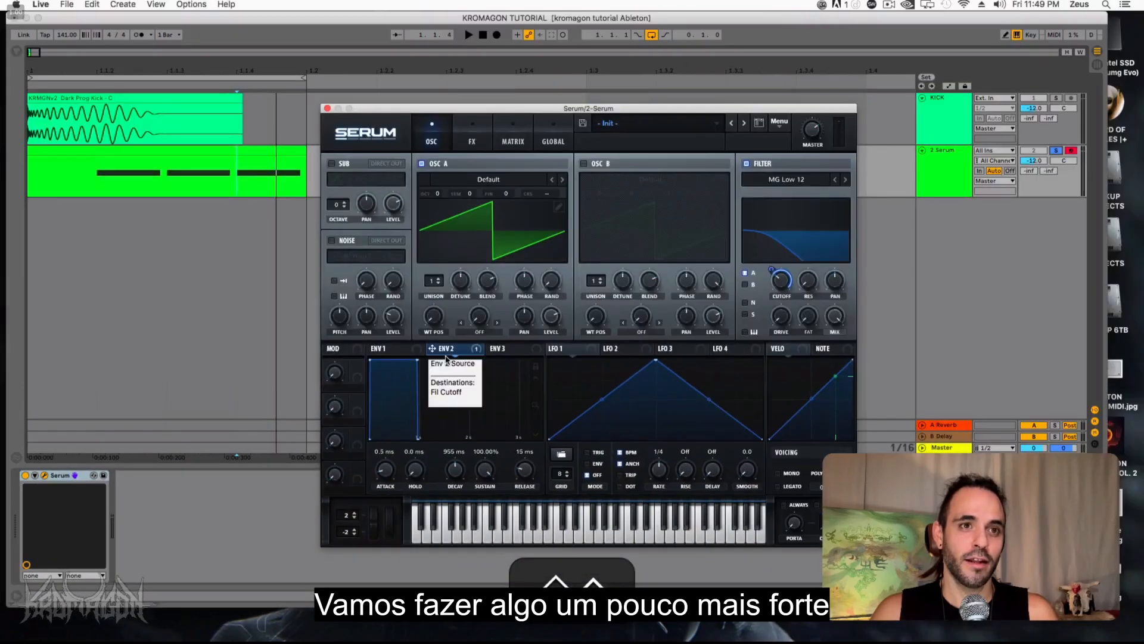
Check ENV 2's routing to the filter cutoff in the modulation matrix and return to the oscillator view.
click(513, 131)
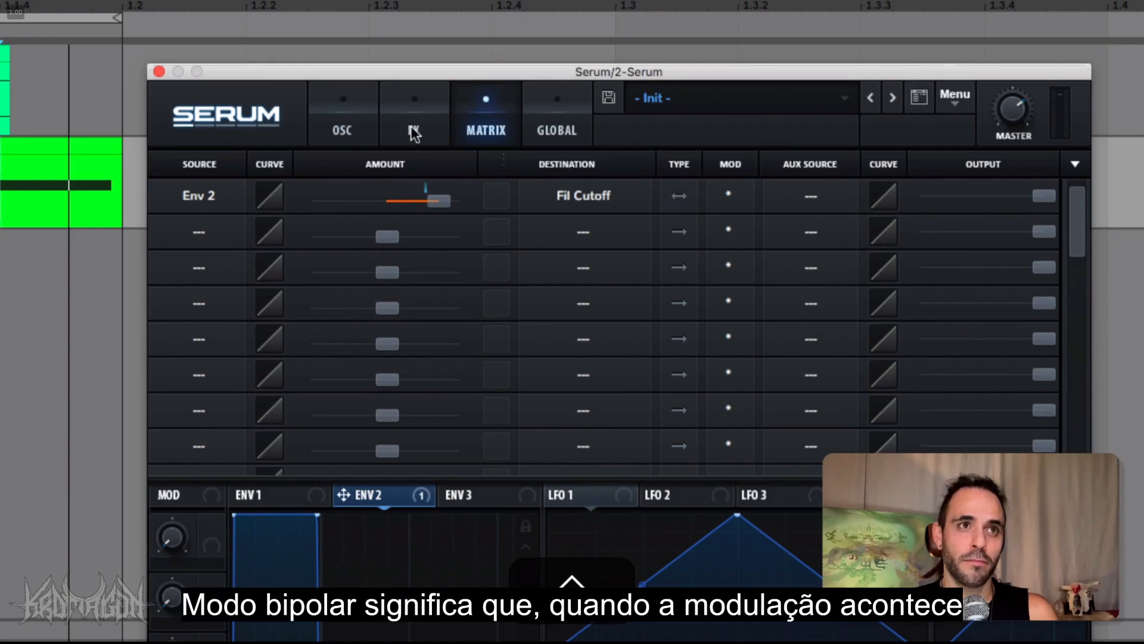
click(364, 117)
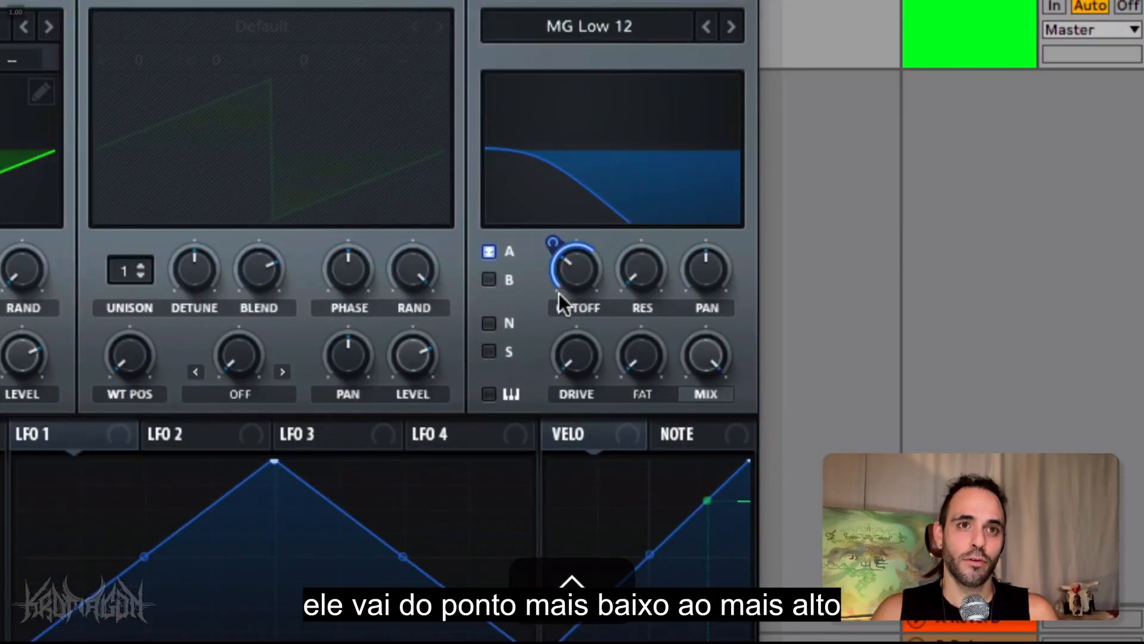
mouse_move(559, 288)
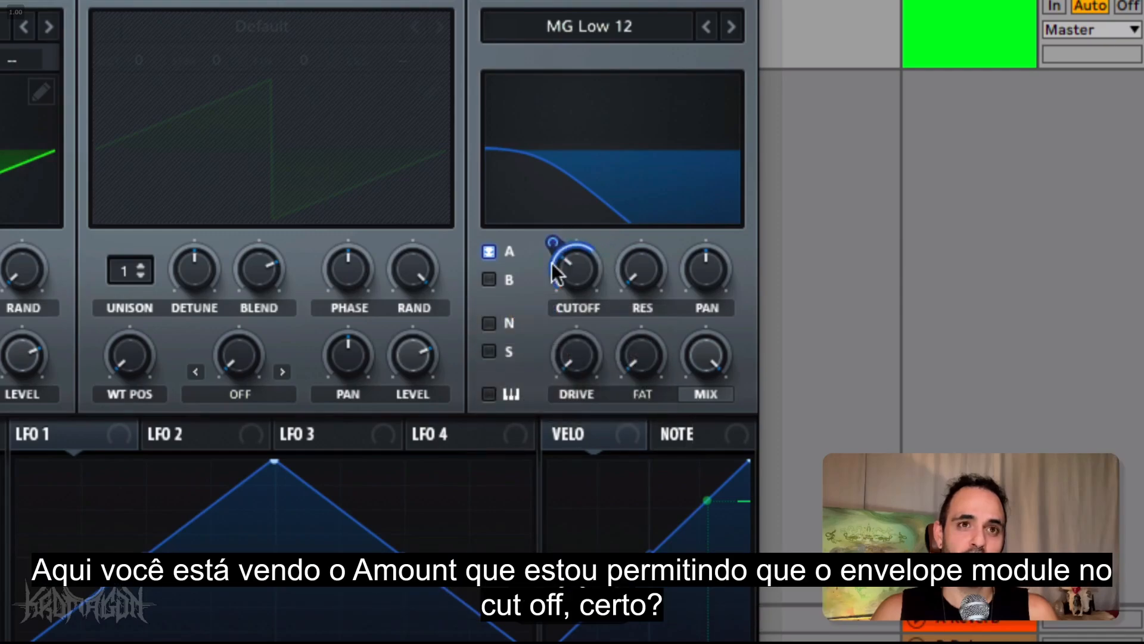
Try different ENV 2 modulation amounts on the filter cutoff, then raise the base cutoff to about the middle of its range.
drag(549, 248, 538, 323)
mouse_move(557, 238)
mouse_down()
mouse_move(561, 253)
mouse_move(556, 224)
mouse_move(556, 256)
mouse_move(552, 222)
mouse_move(552, 234)
mouse_up()
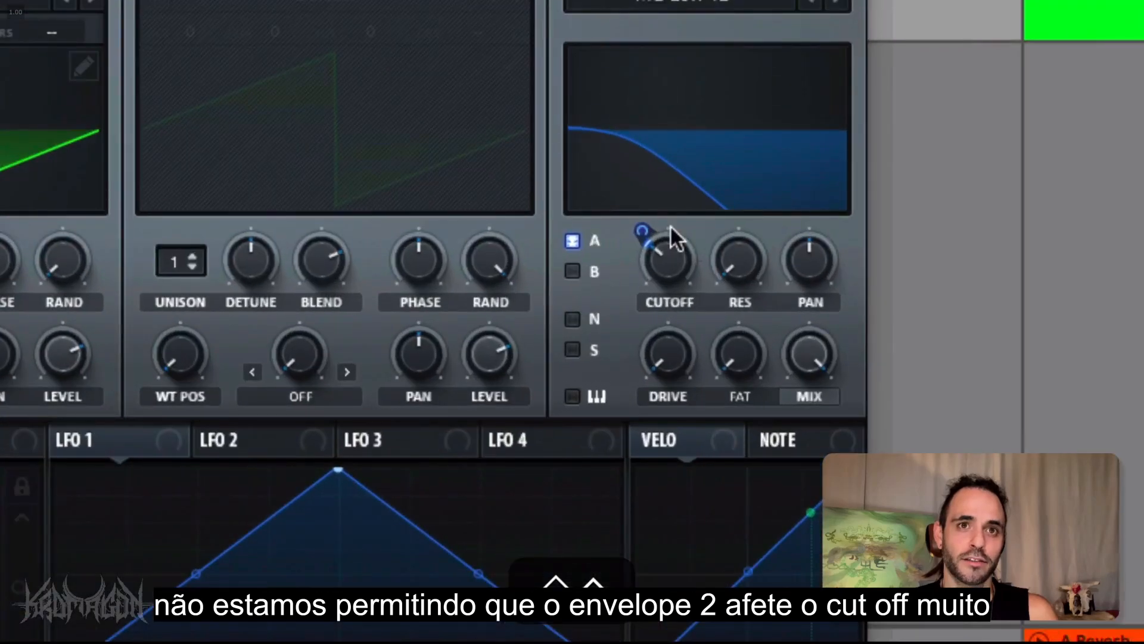
drag(710, 233, 655, 210)
mouse_move(654, 260)
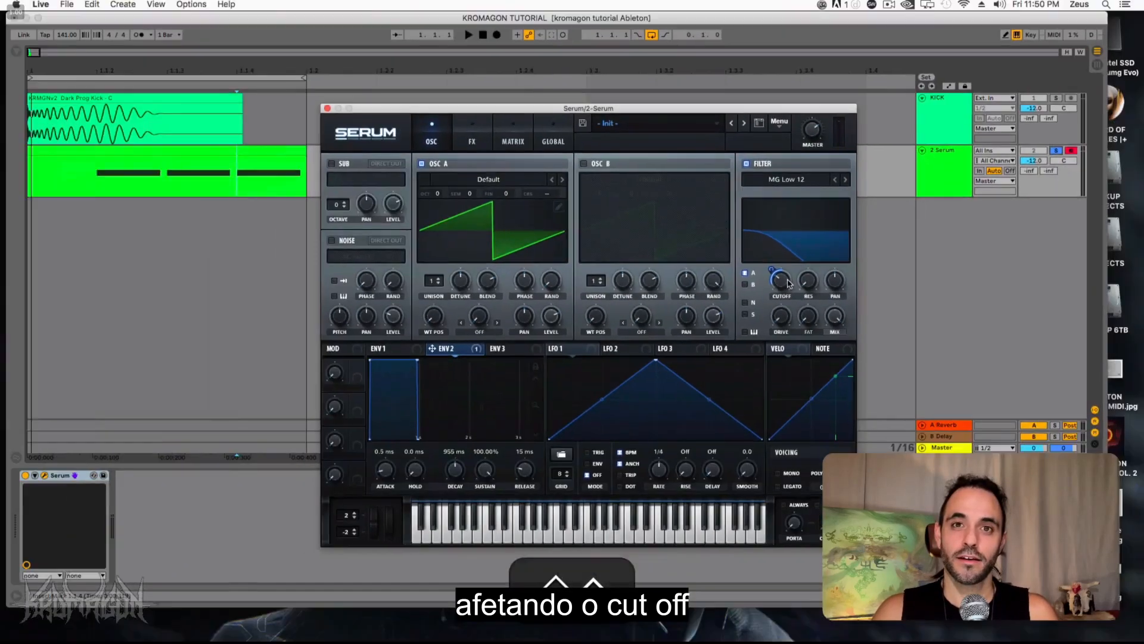
drag(788, 284, 785, 246)
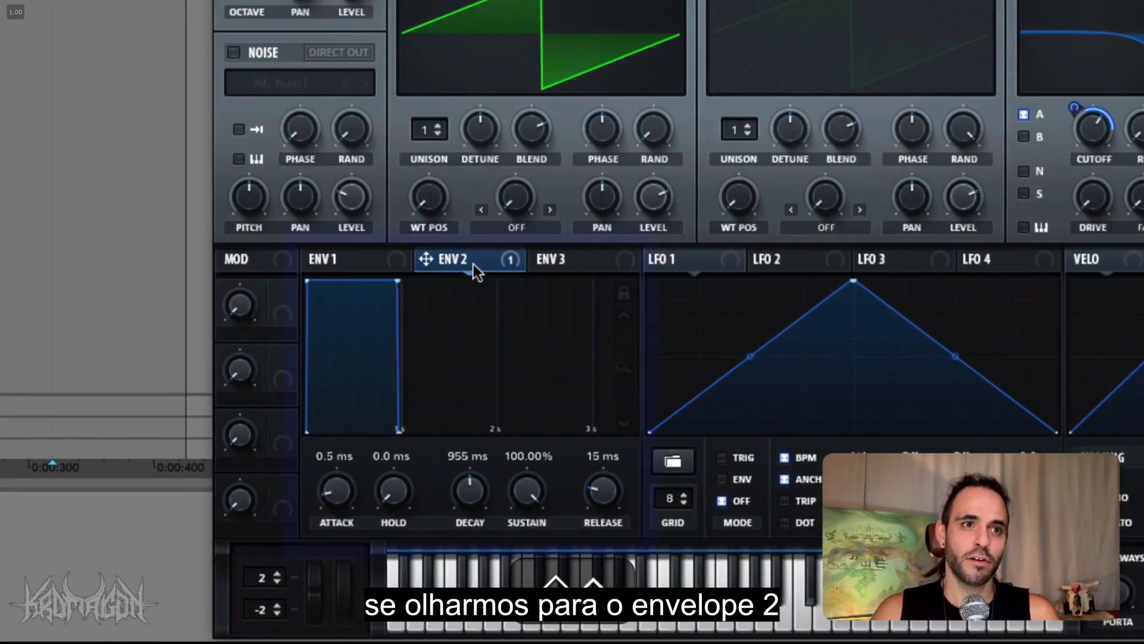
Lower ENV 2's sustain to 0% and set its decay to about 461 ms for a falling curve.
mouse_move(467, 271)
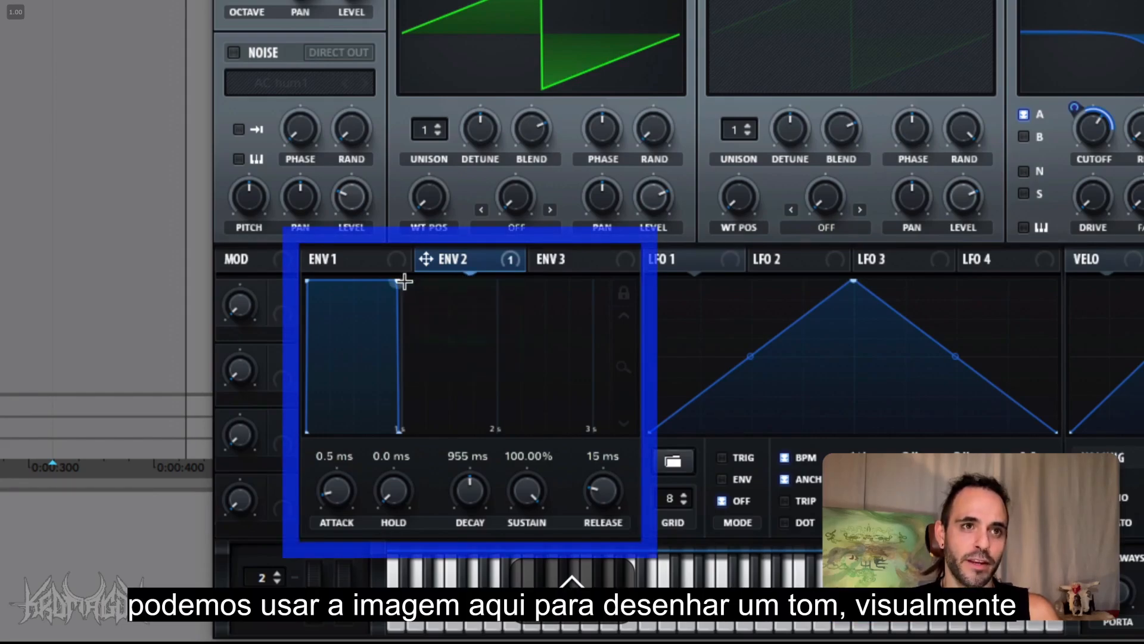
drag(399, 281, 532, 388)
mouse_move(531, 504)
mouse_down()
mouse_move(530, 480)
mouse_move(529, 493)
mouse_up()
drag(552, 362, 496, 455)
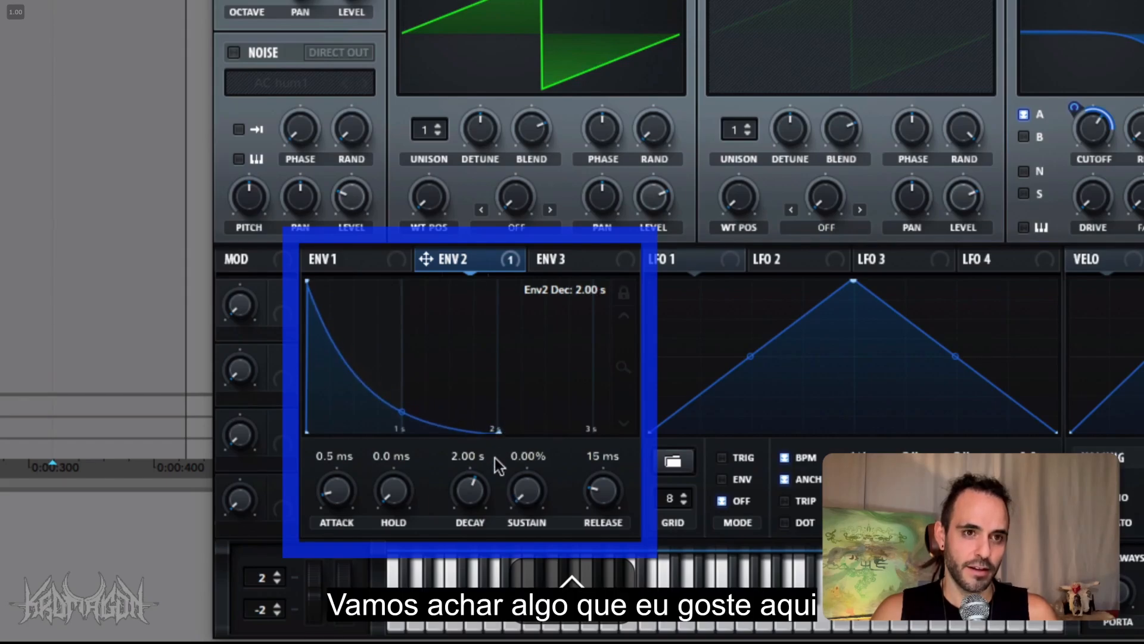
drag(475, 489, 473, 526)
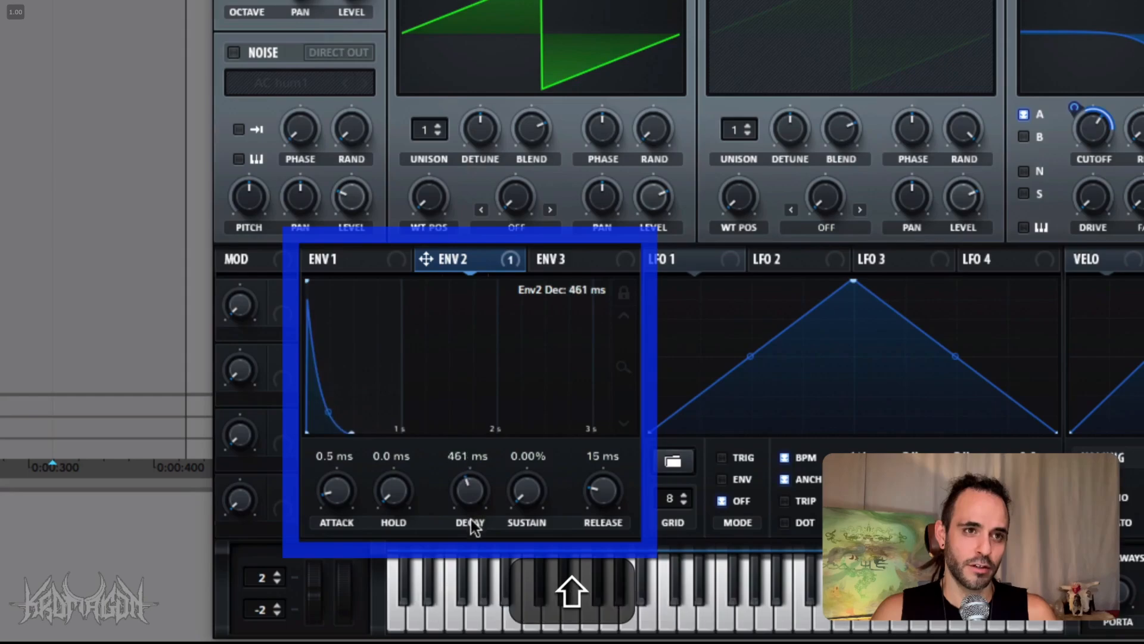
Lock the envelope view's zoom and set ENV 2's decay to 1/16 and its attack to 0.0 ms.
click(627, 295)
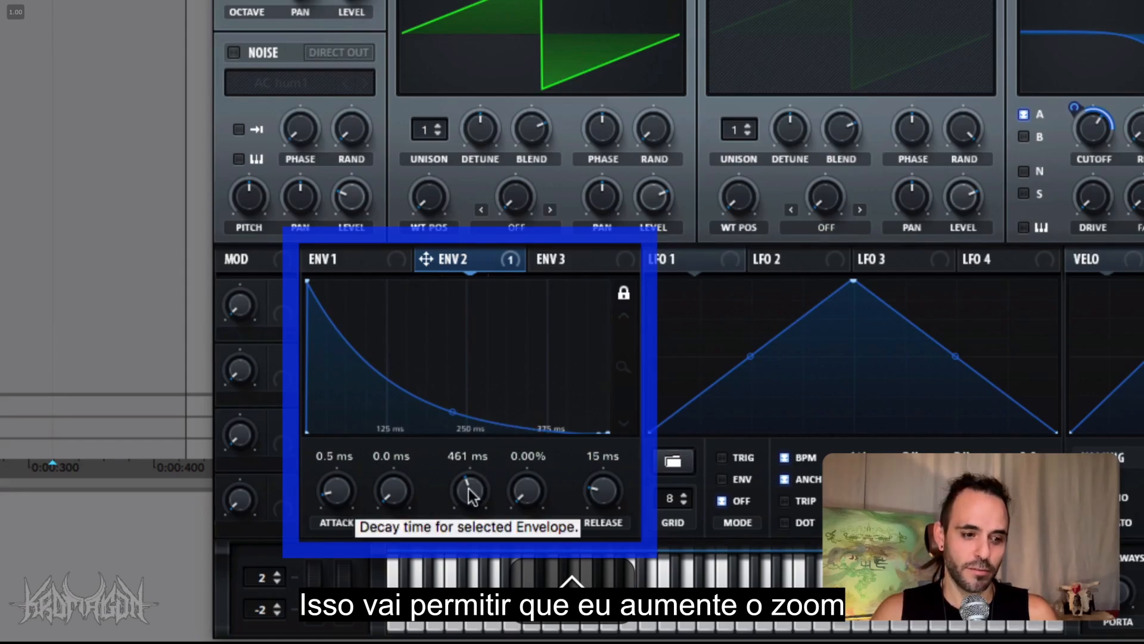
drag(469, 488, 467, 501)
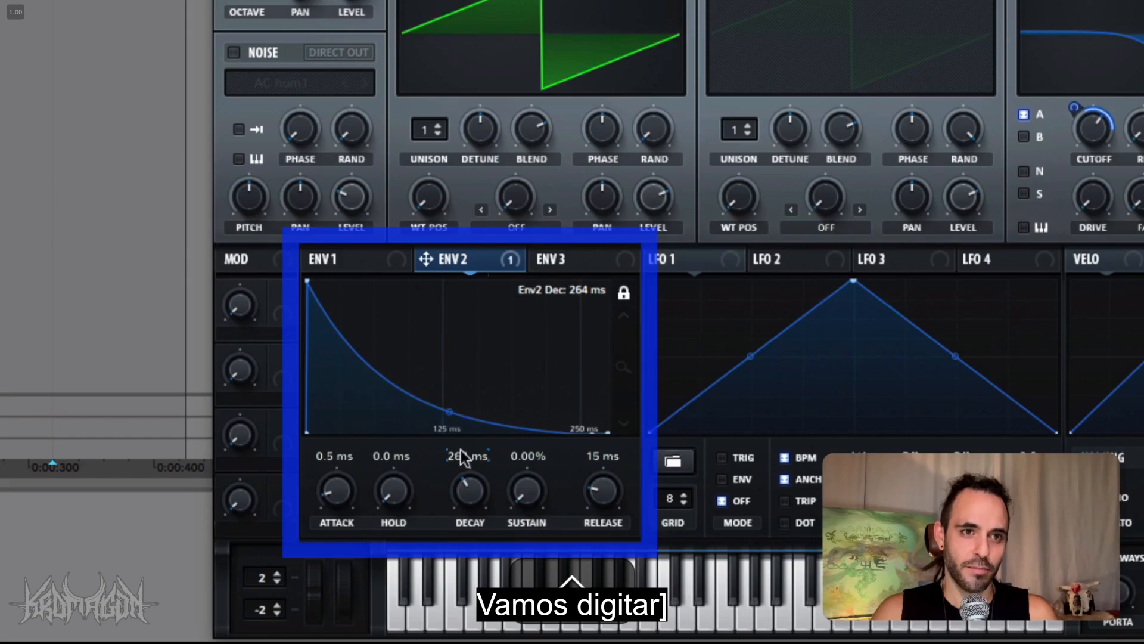
double_click(462, 441)
text(1/)
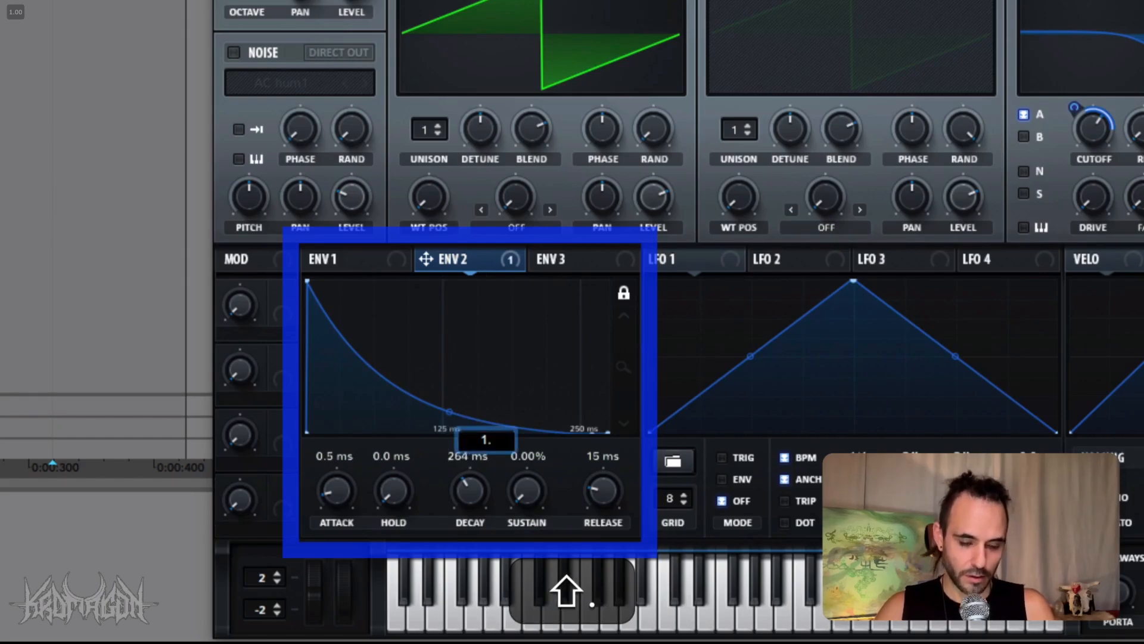
text(16)
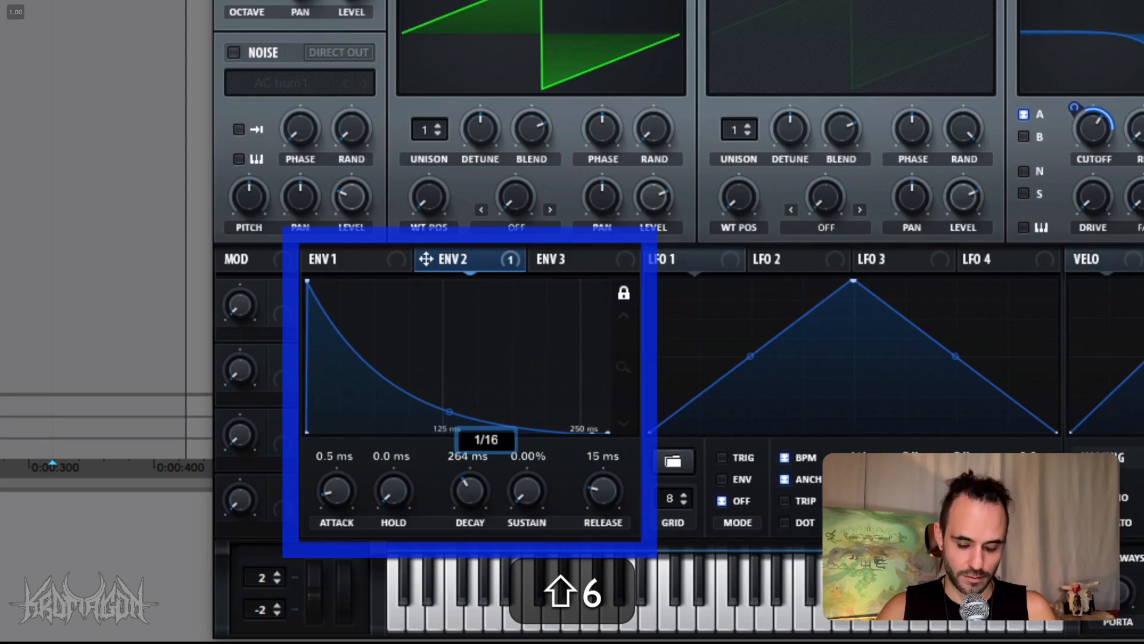
key(shift+Return)
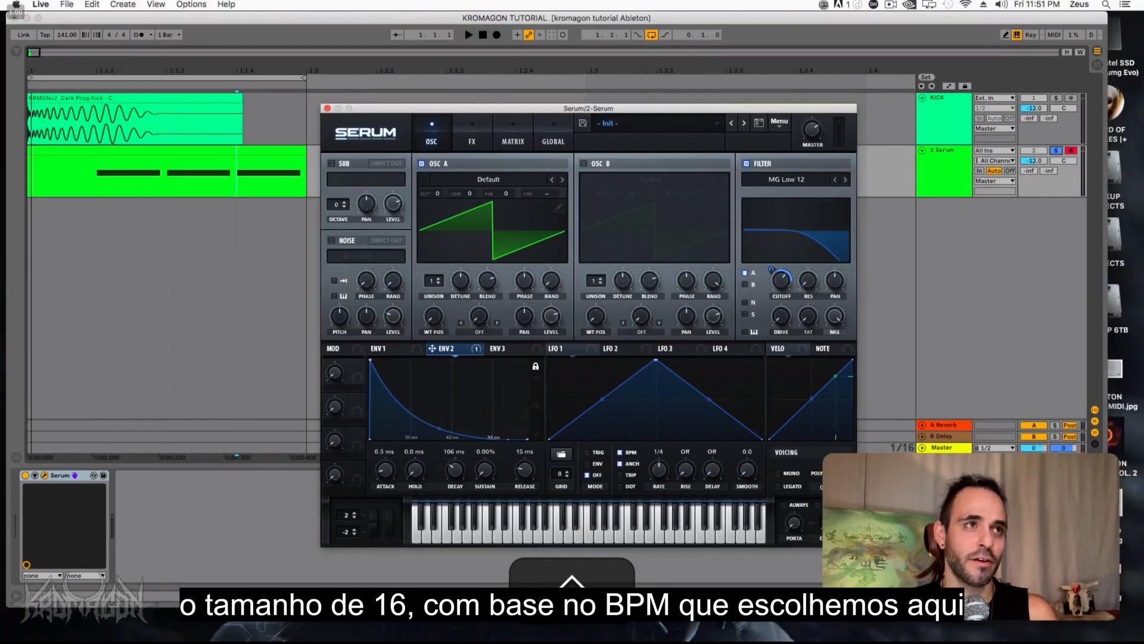
key(ctrl)
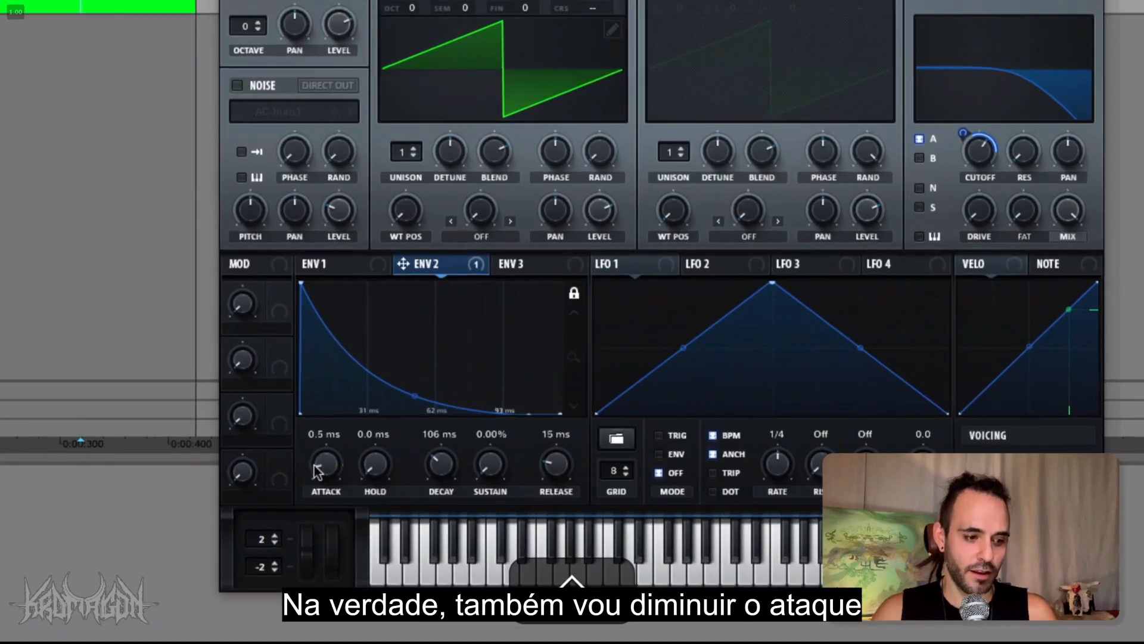
drag(316, 471, 313, 505)
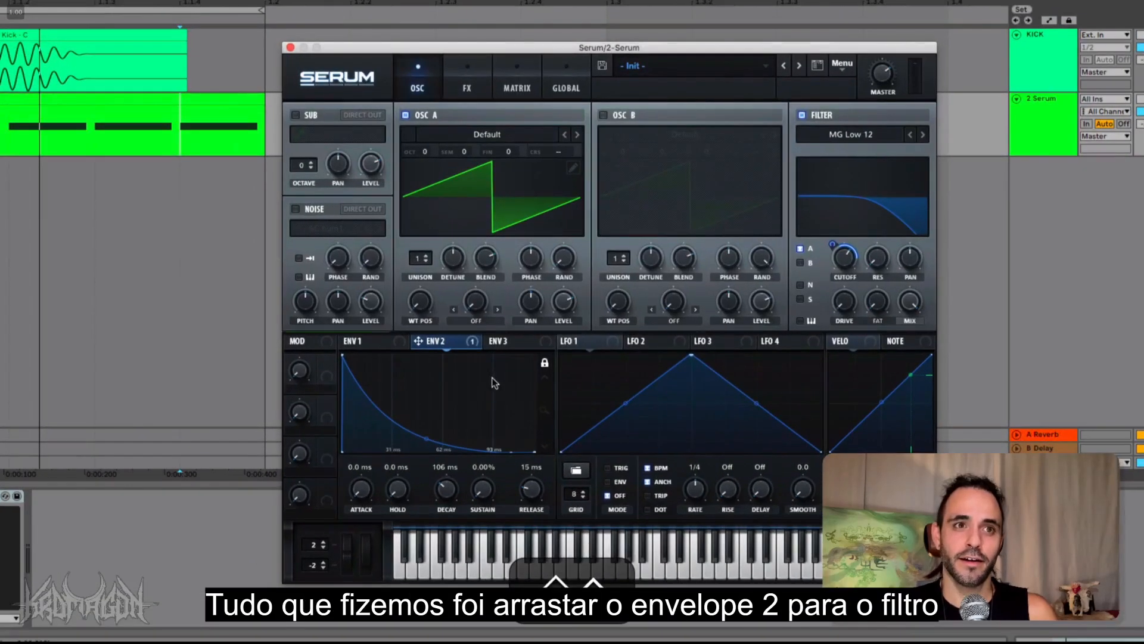
Compare ENV 1's shape with ENV 2's and check the modulated filter cutoff.
click(362, 341)
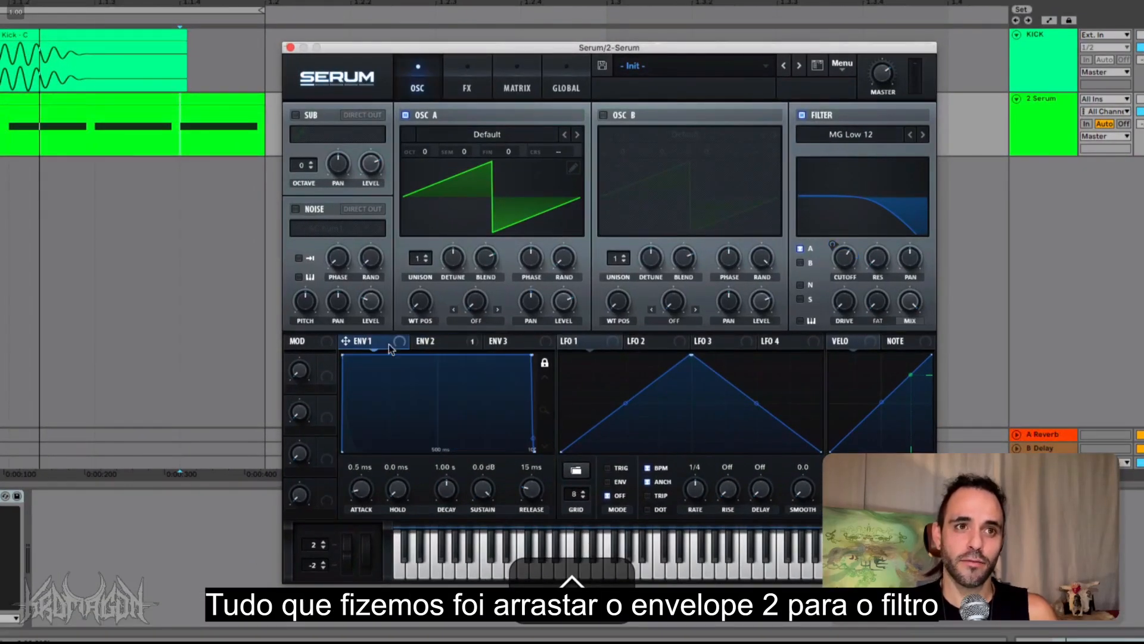
click(438, 342)
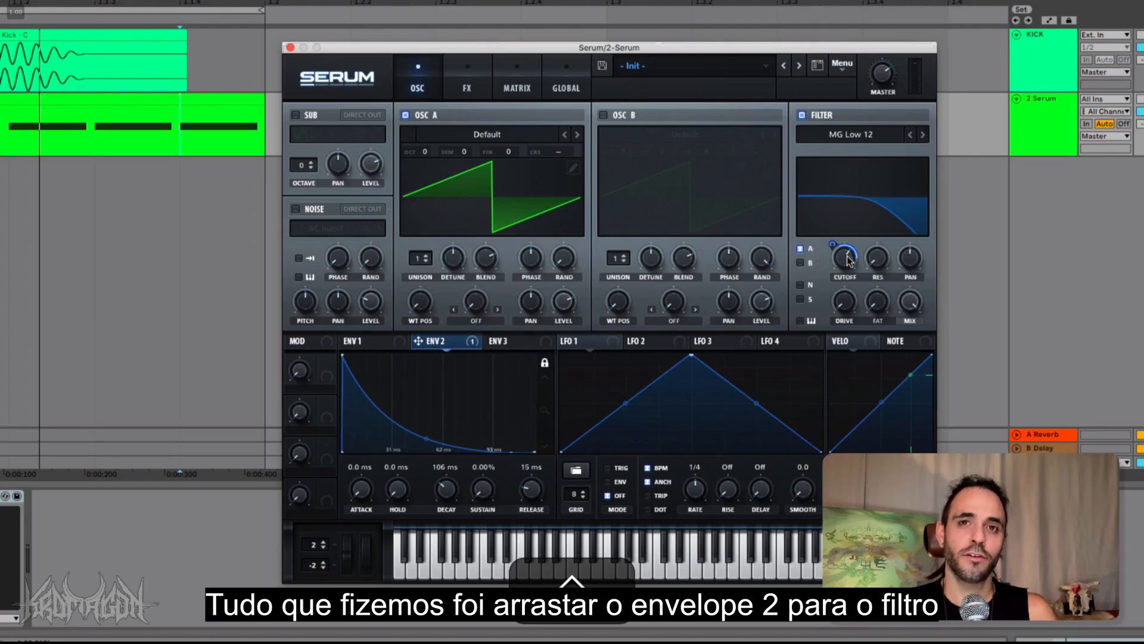
mouse_move(851, 255)
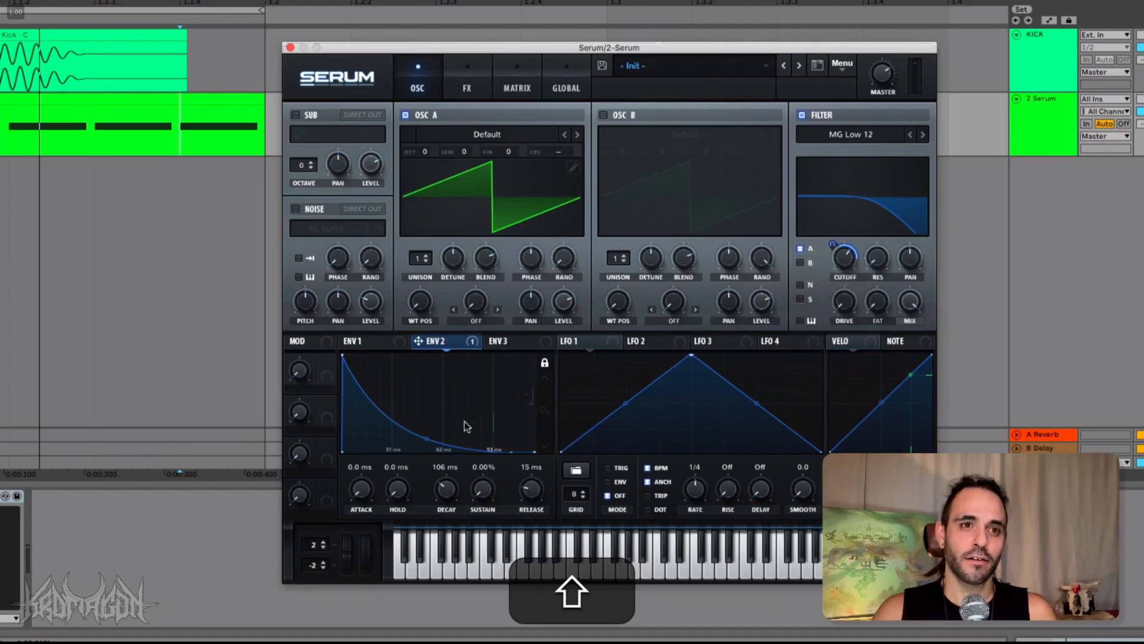
Try ENV 2's decay at 96 ms with zero sustain, and return the decay to 106 ms.
drag(481, 496, 482, 527)
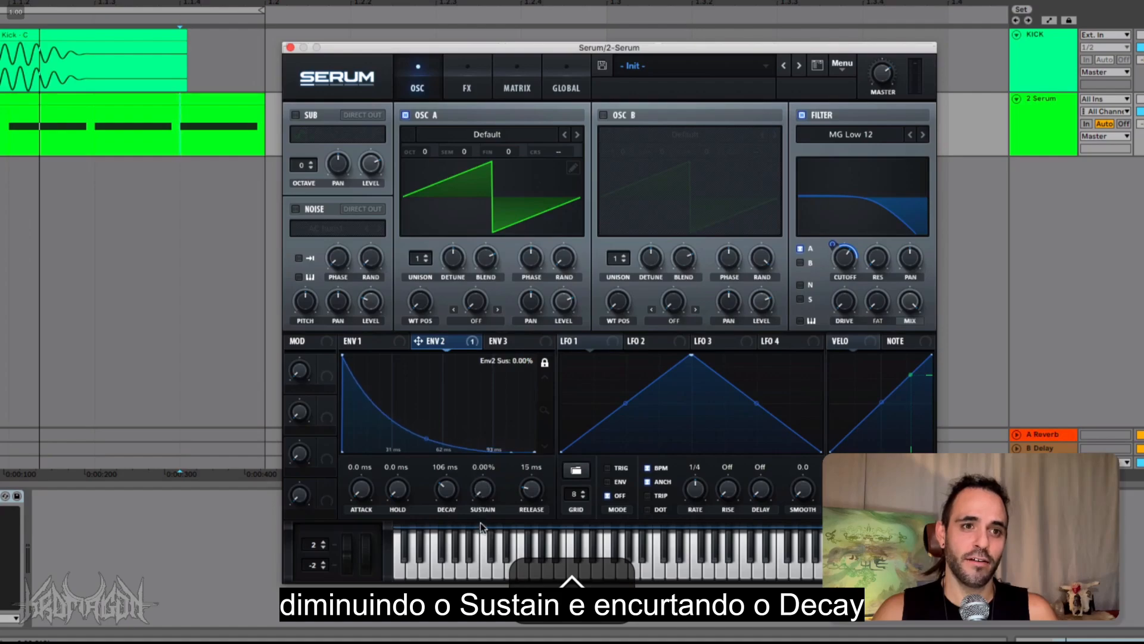
drag(452, 489, 448, 499)
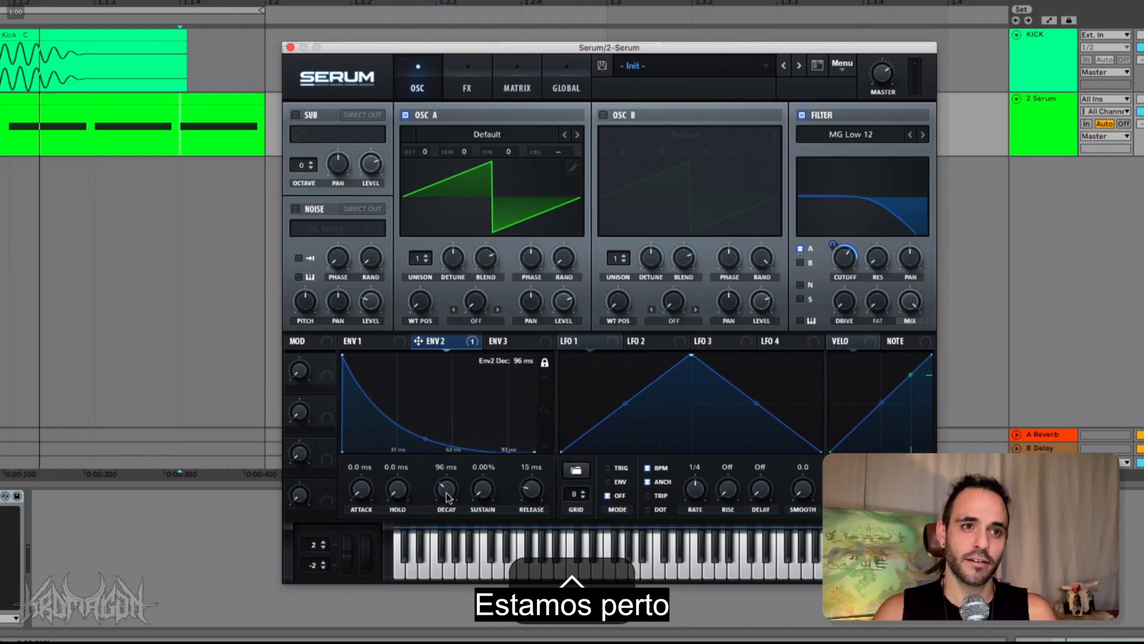
double_click(447, 480)
key(shift)
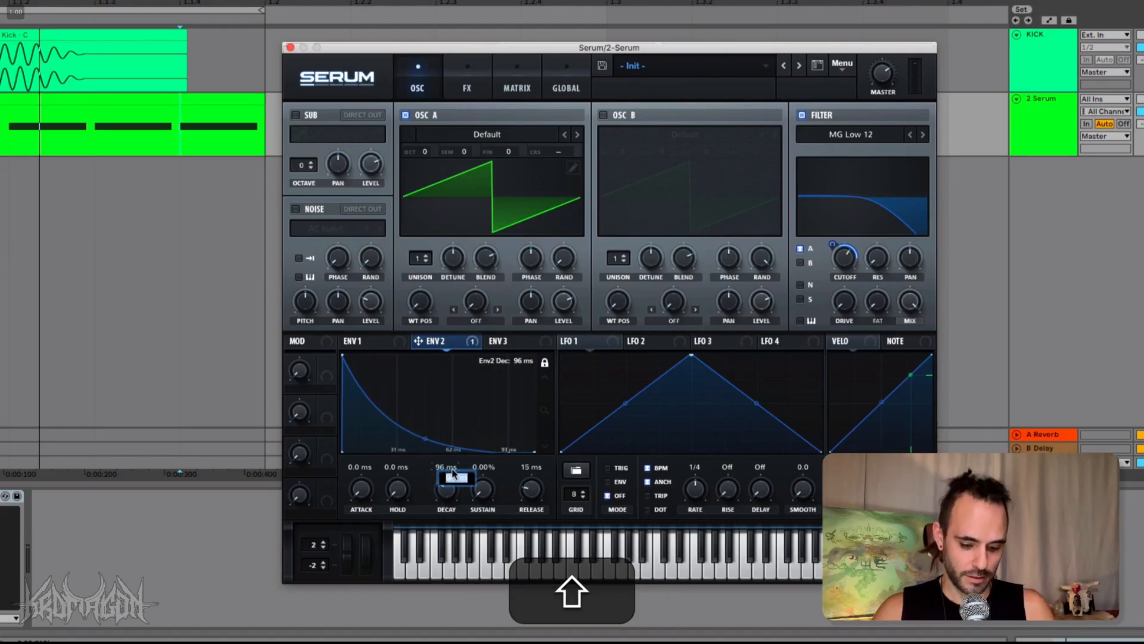
text(106)
key(Return)
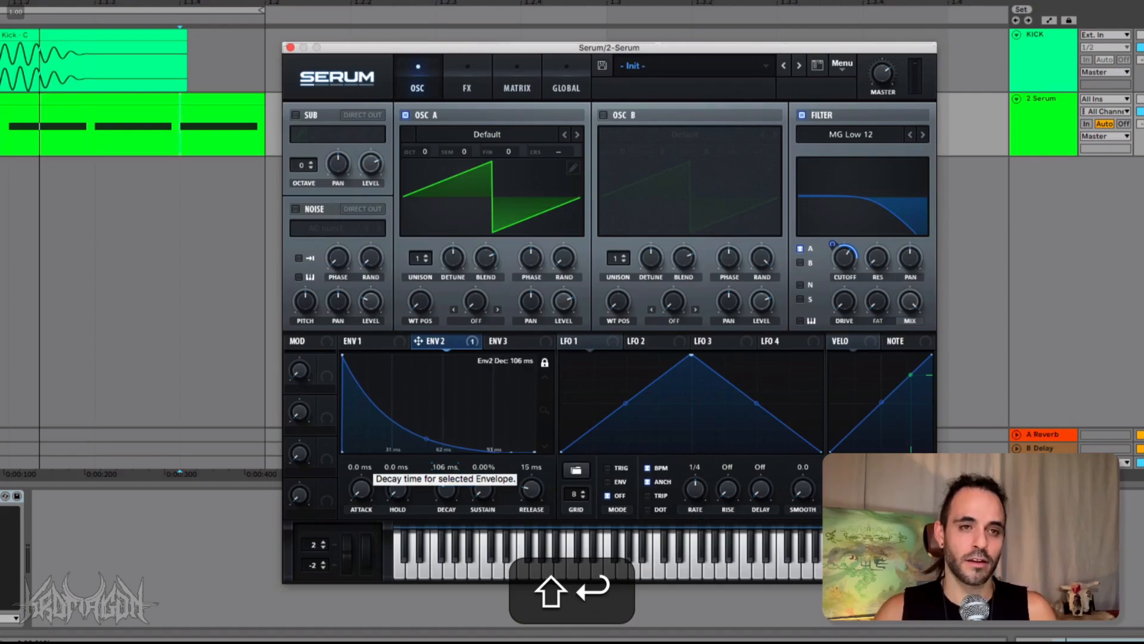
Play the bass loop and change the filter type to MG Low 18.
key(space)
key(shift+space)
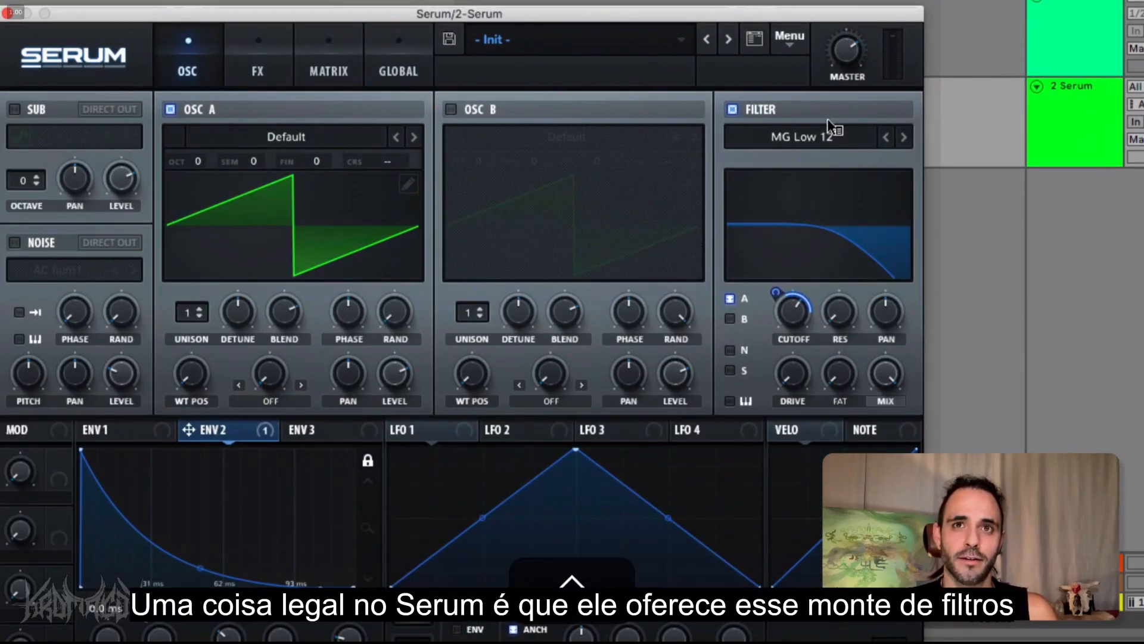
click(838, 139)
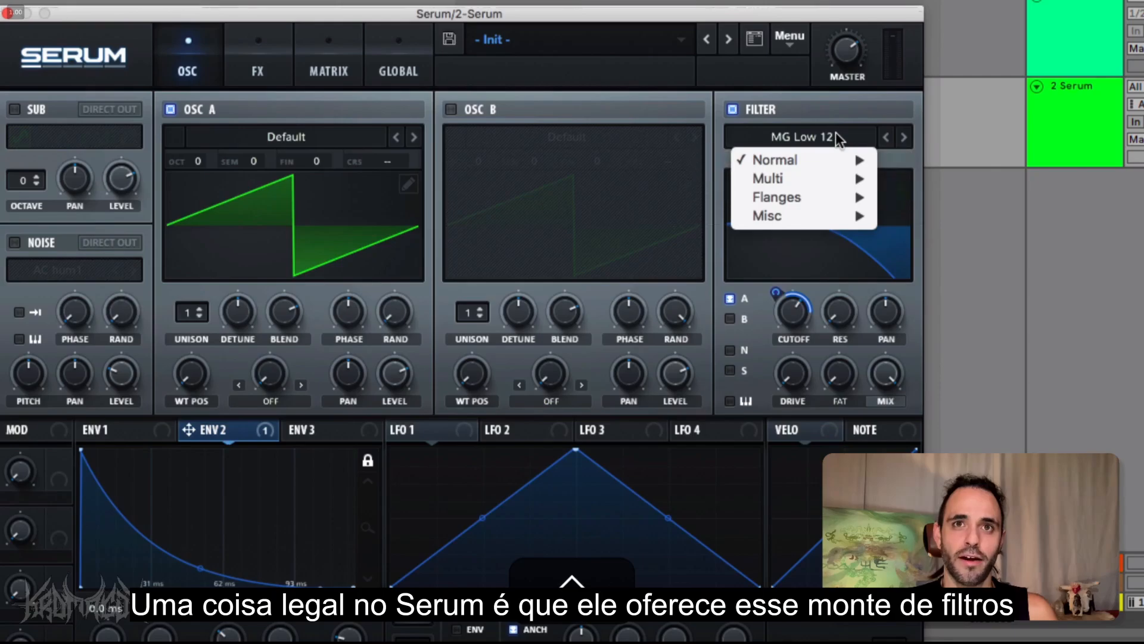
mouse_move(833, 164)
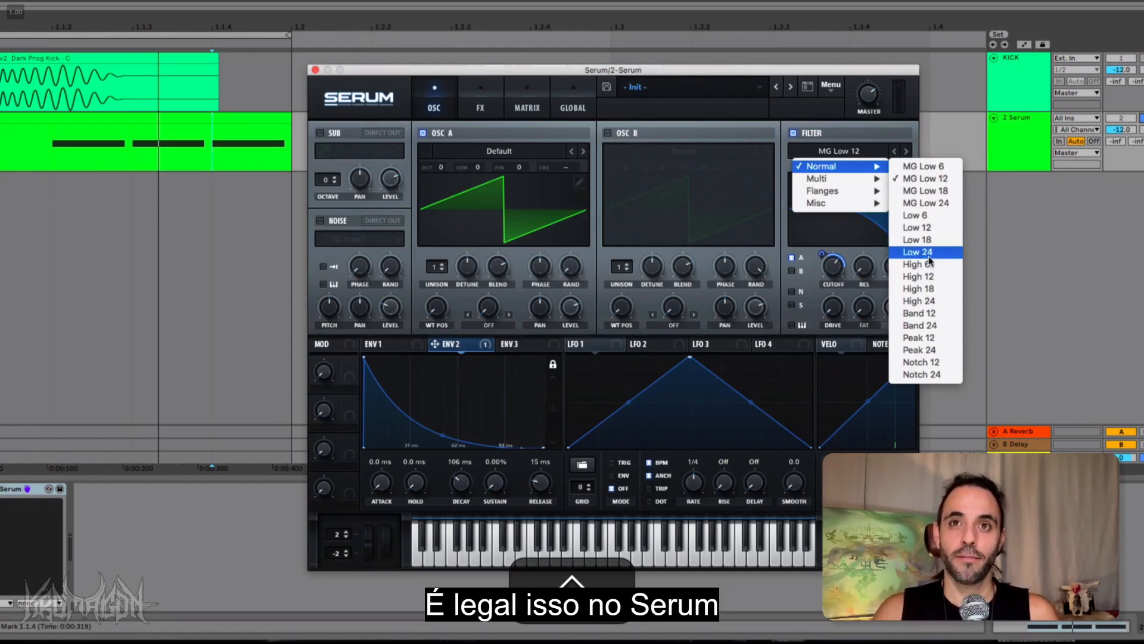
click(938, 196)
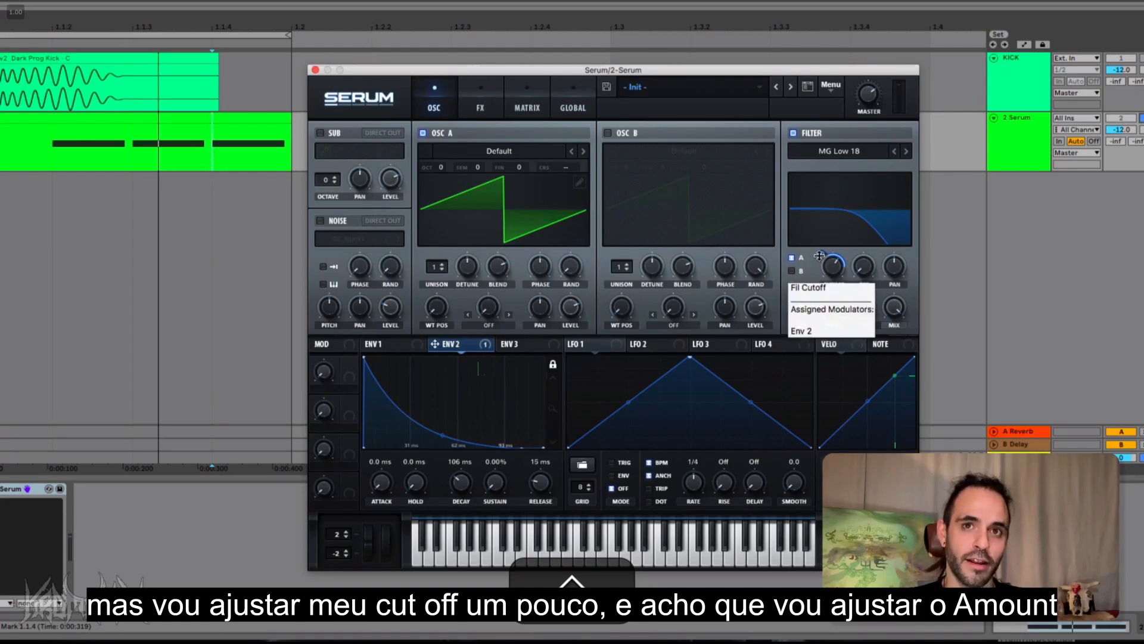
Fine-tune ENV 2's modulation amount on the MG Low 18 filter and raise the base cutoff slightly.
drag(819, 256, 819, 255)
drag(822, 237, 822, 260)
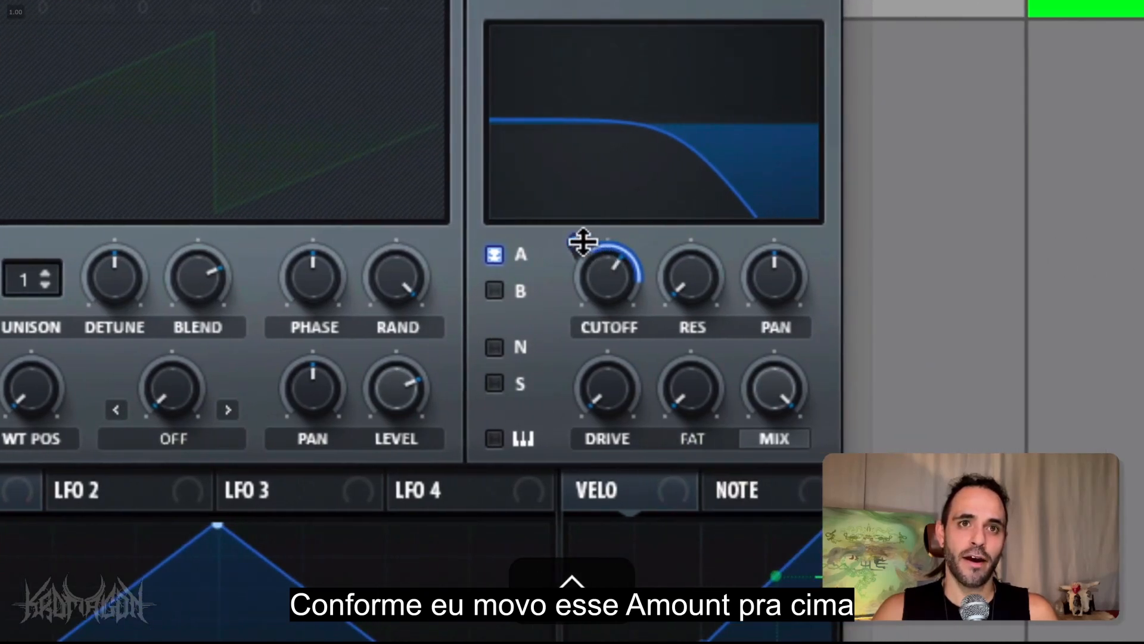
mouse_move(582, 241)
mouse_down()
mouse_move(580, 191)
mouse_move(574, 273)
mouse_move(574, 182)
mouse_move(567, 238)
mouse_move(587, 161)
mouse_move(588, 236)
mouse_up()
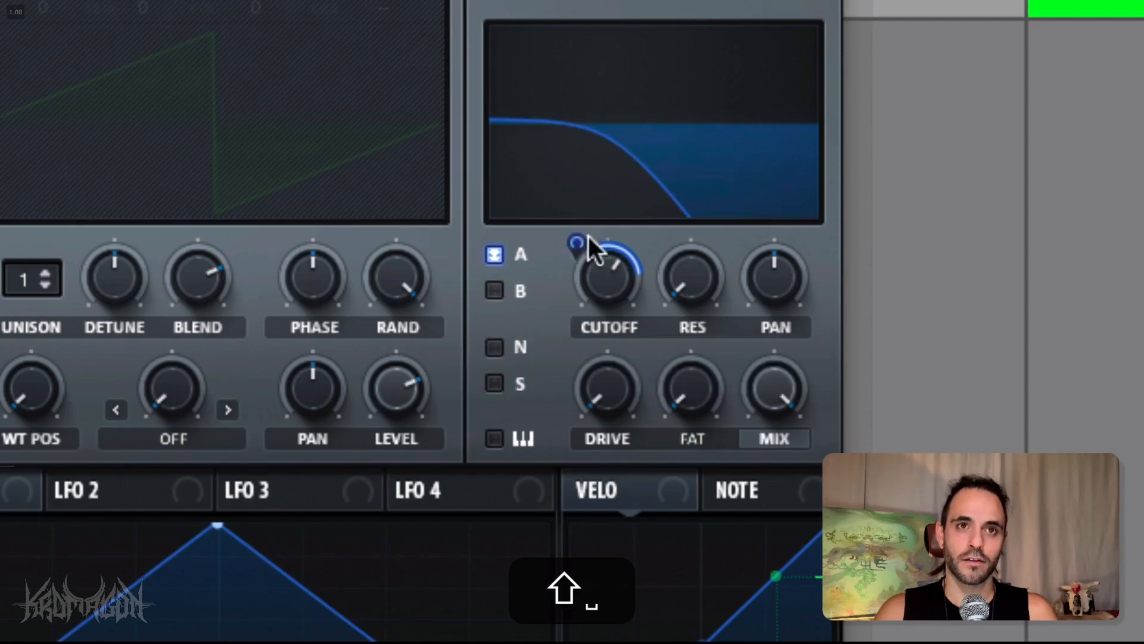
drag(605, 281, 579, 190)
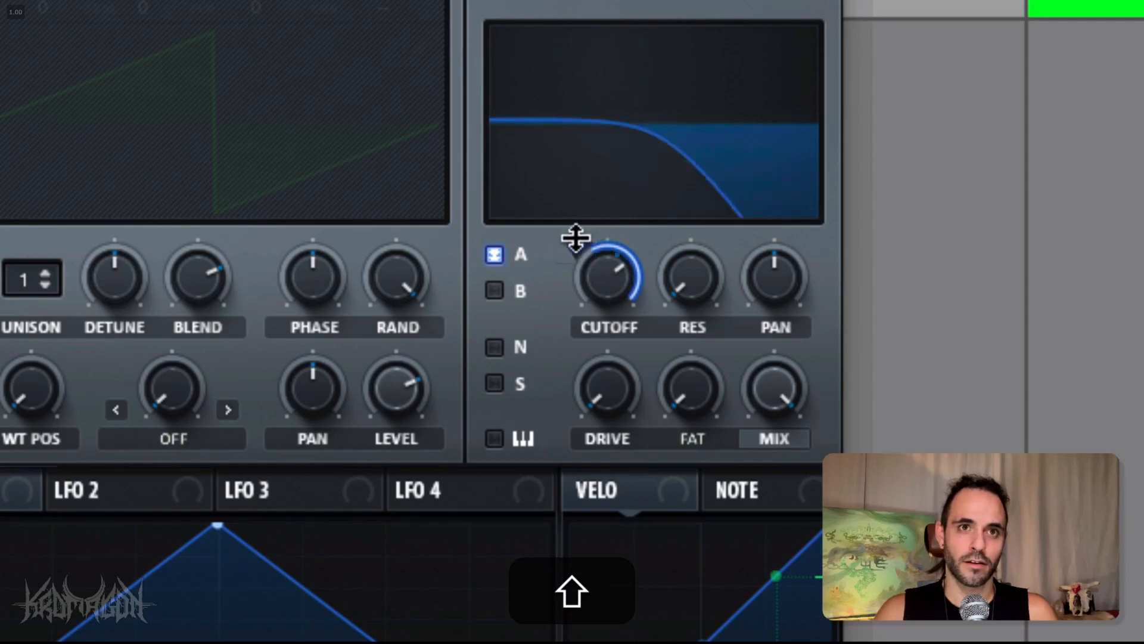
Fine-tune the filter cutoff and the depth of its Env 2 modulation by ear while the bass loop plays.
mouse_move(575, 238)
mouse_down()
mouse_move(575, 327)
mouse_move(580, 250)
mouse_up()
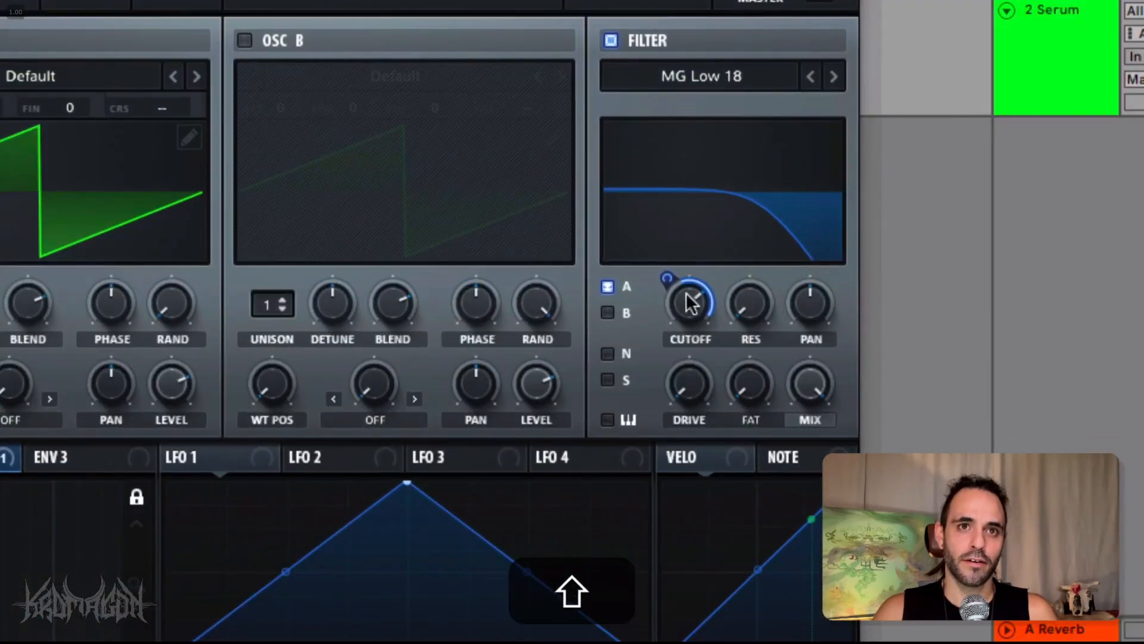
drag(668, 279, 689, 313)
mouse_move(688, 314)
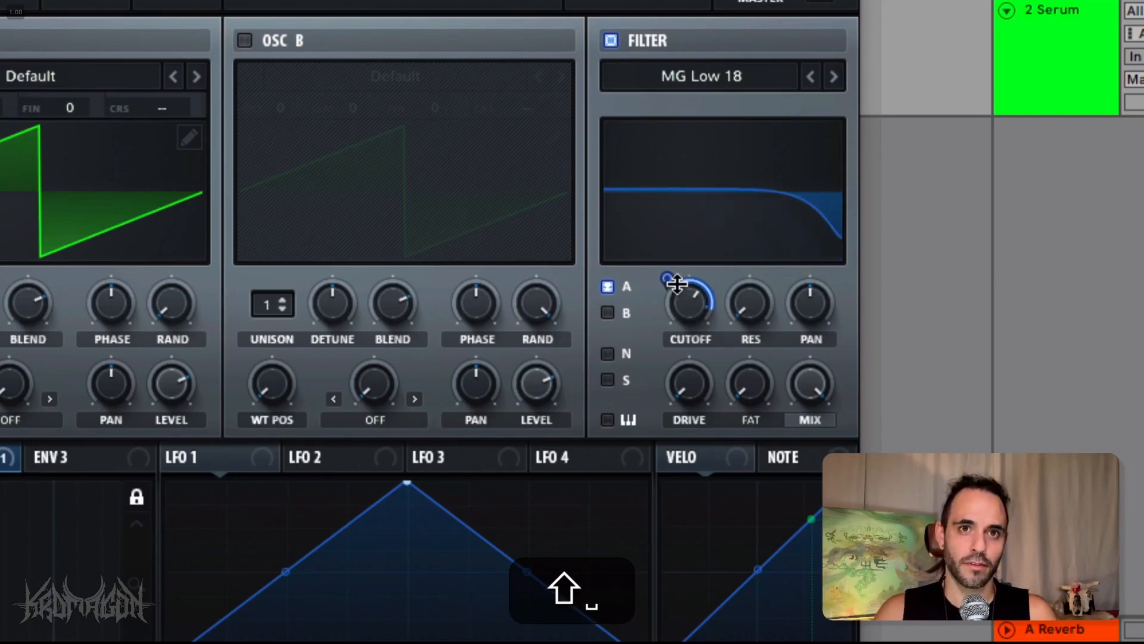
drag(672, 285, 671, 250)
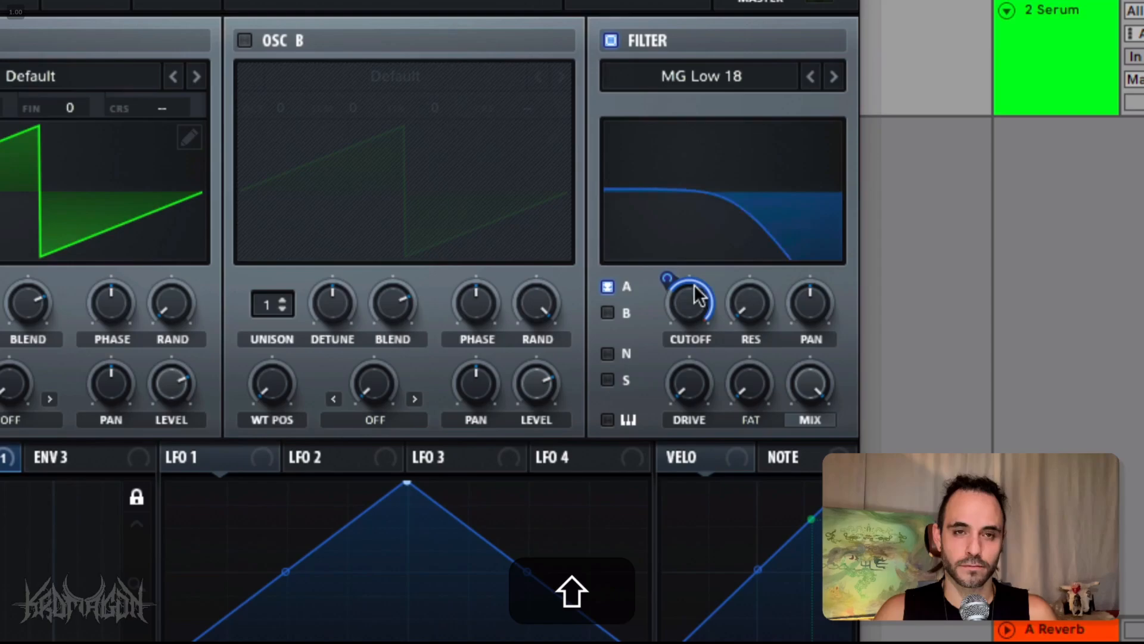
drag(670, 277, 685, 305)
key(shift+space)
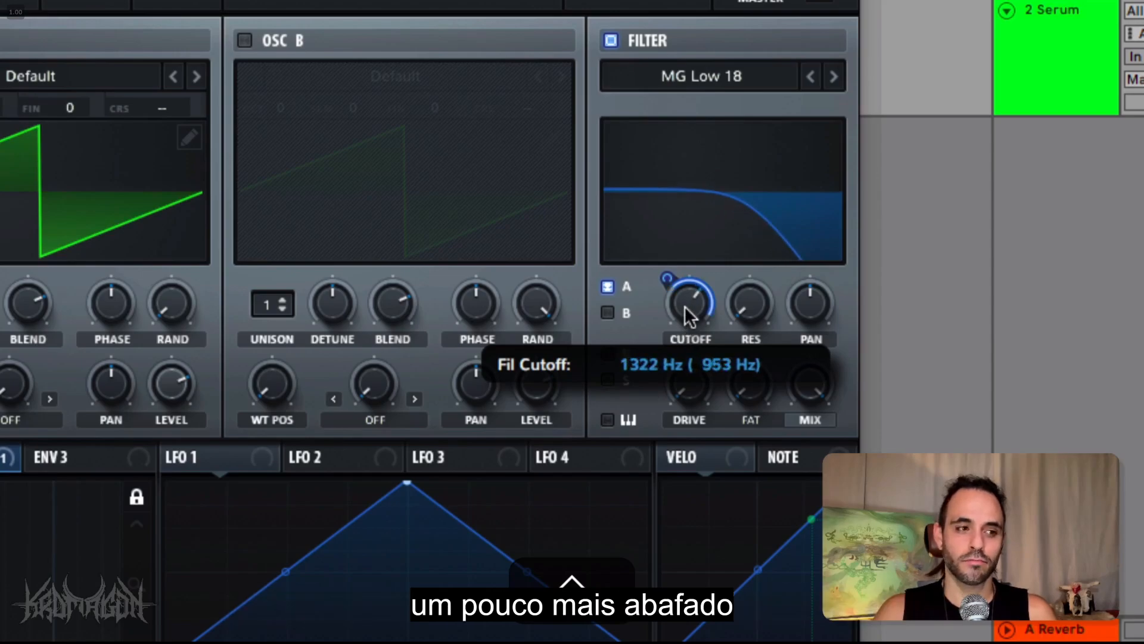
mouse_move(685, 306)
mouse_down()
mouse_move(688, 353)
mouse_move(684, 288)
mouse_up()
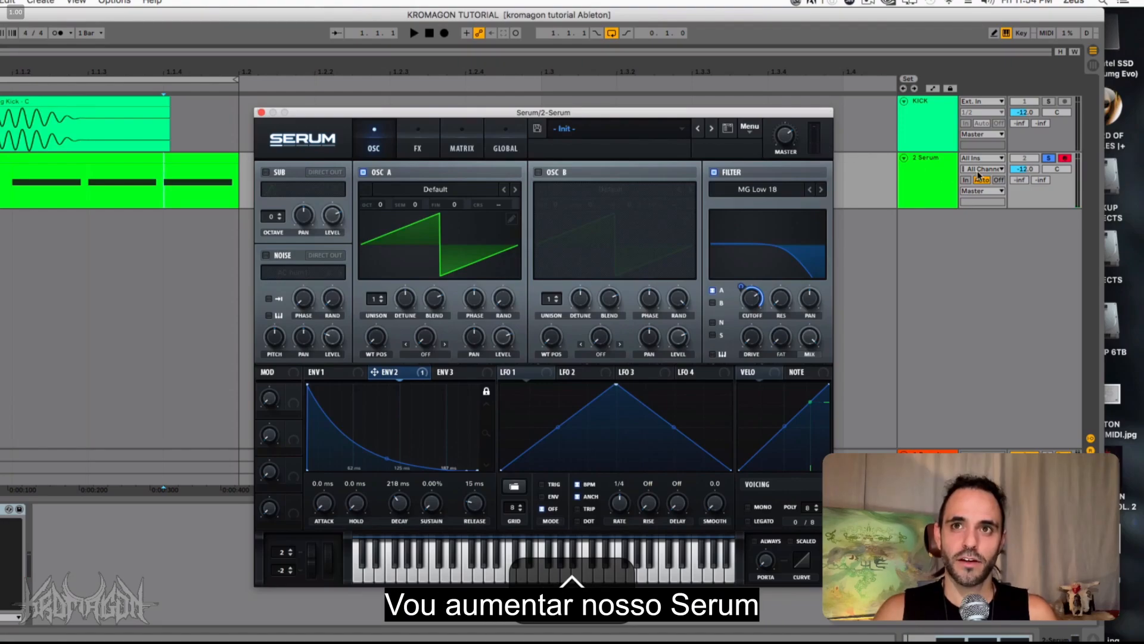
Raise the Serum track's volume to -6.8 dB and audition the loop.
drag(1033, 172, 1033, 157)
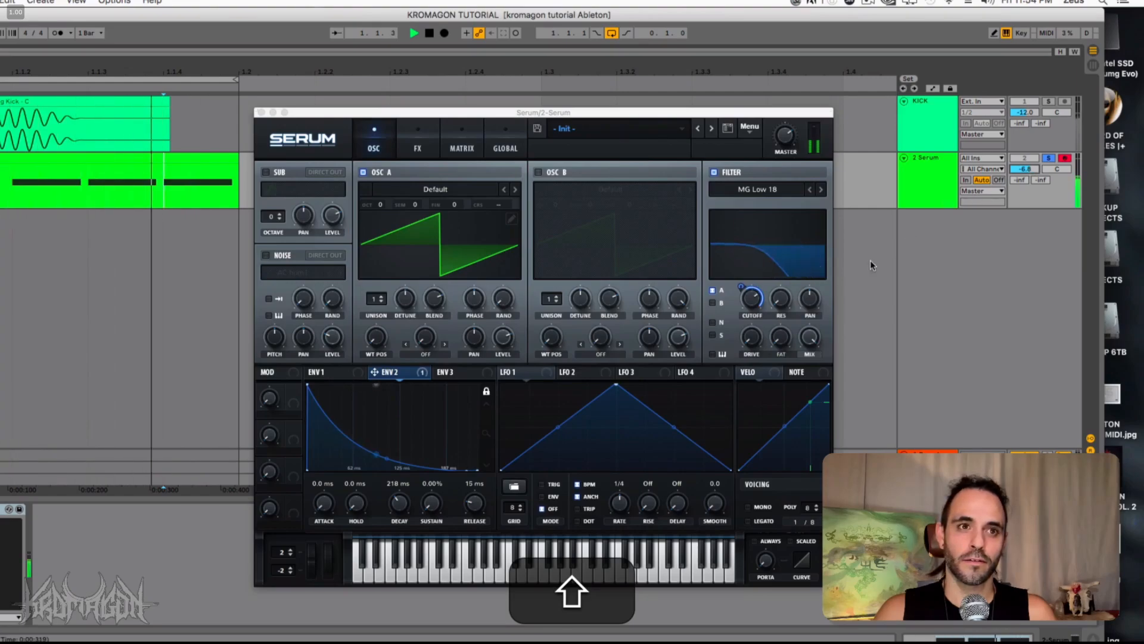
key(space)
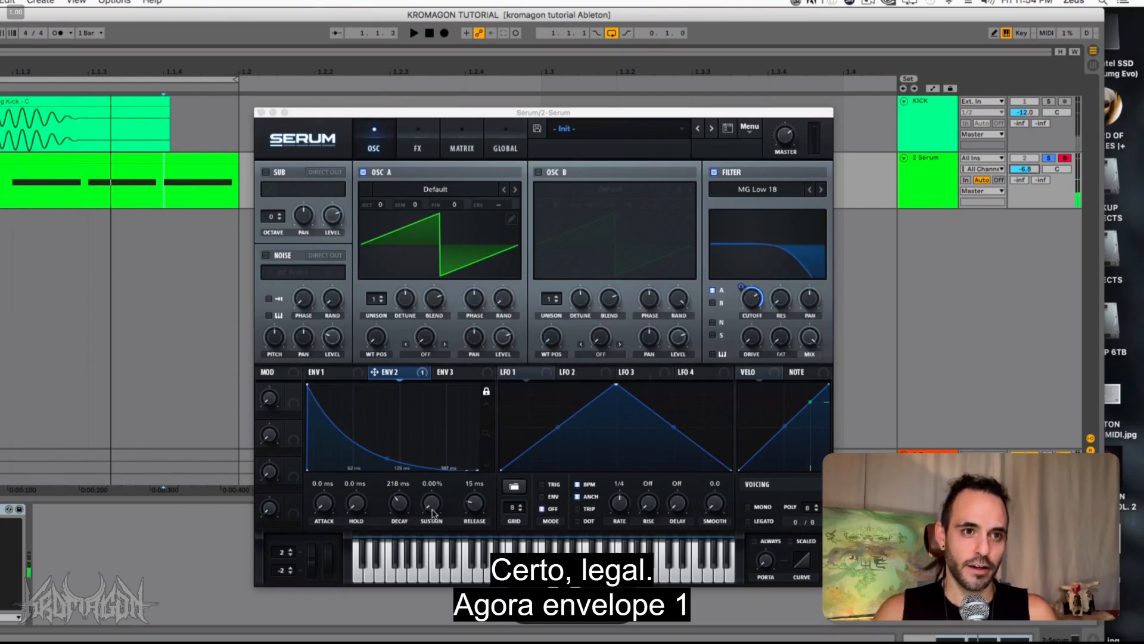
Set Env 1's attack to 0.0 ms and its decay to 1/16.
click(325, 372)
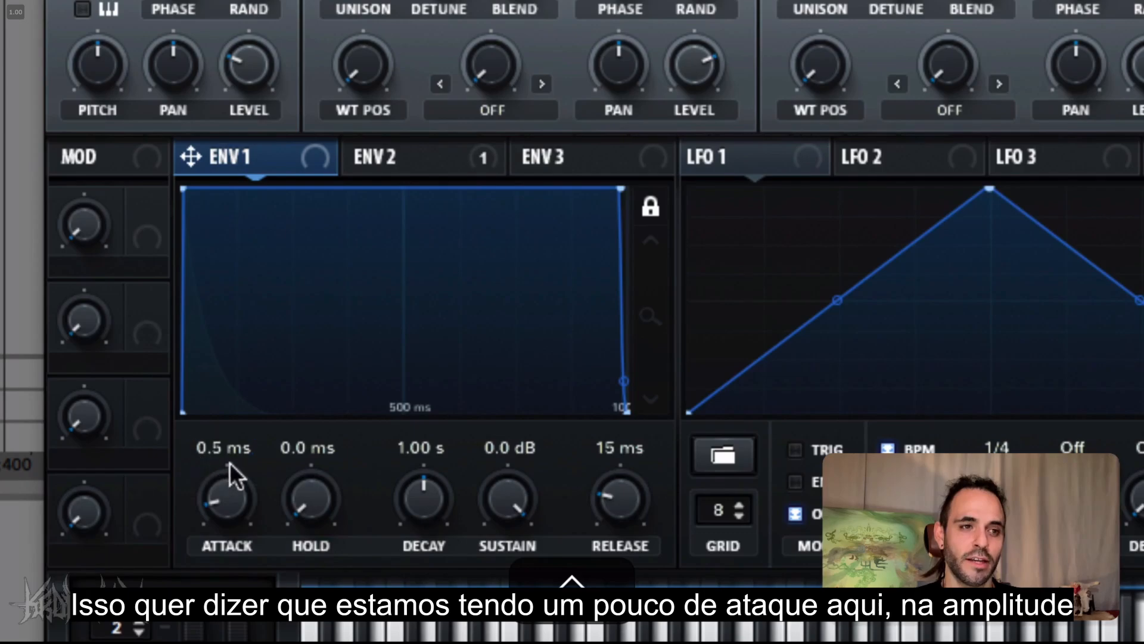
drag(234, 496, 236, 593)
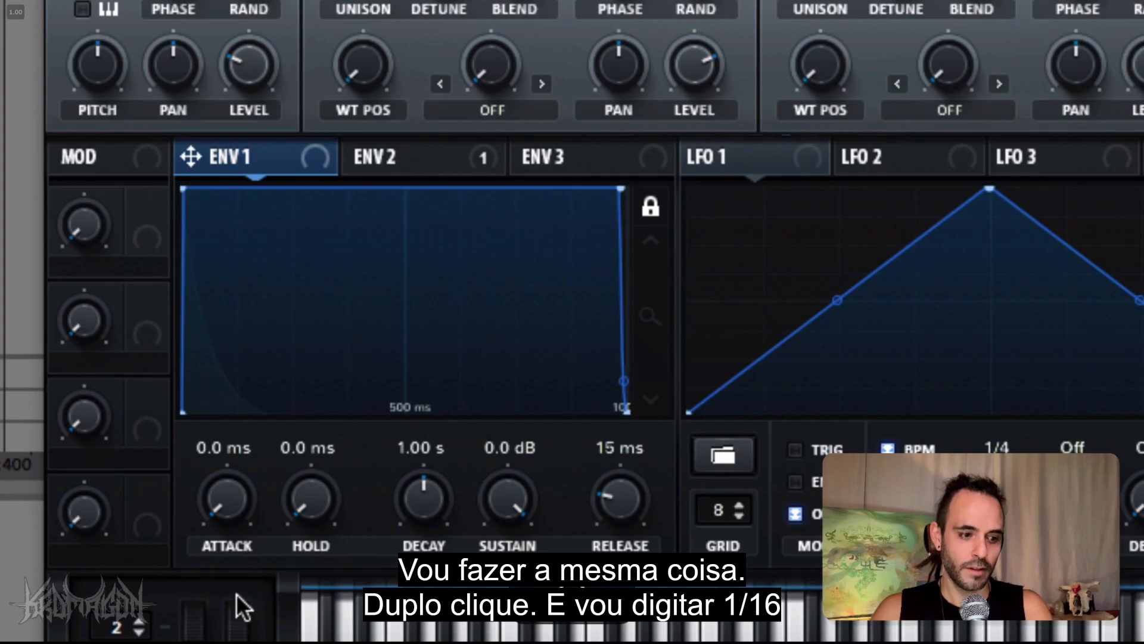
double_click(436, 460)
text(1/)
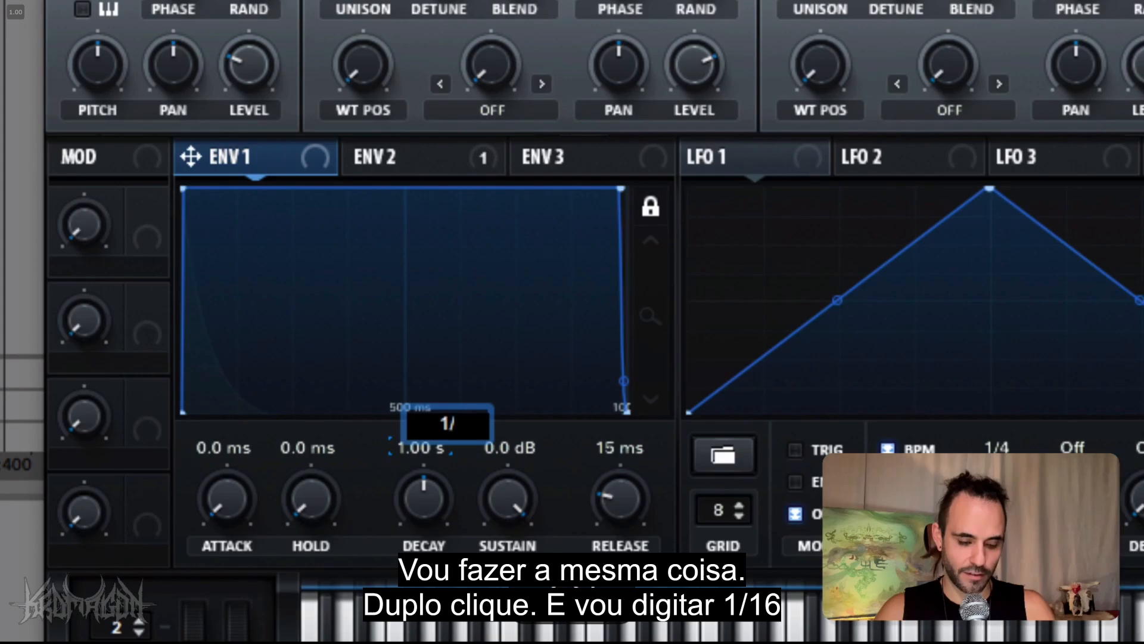
text(16)
key(Return)
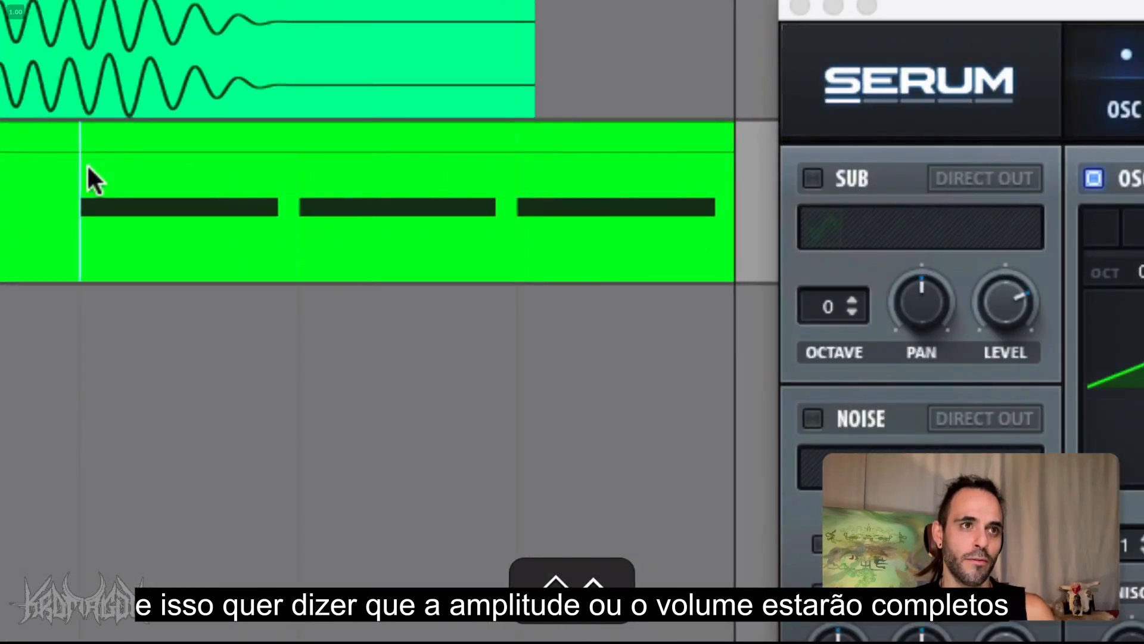
Highlight the individual bass notes in the arrangement to examine their lengths and the gaps between them.
drag(98, 163, 171, 164)
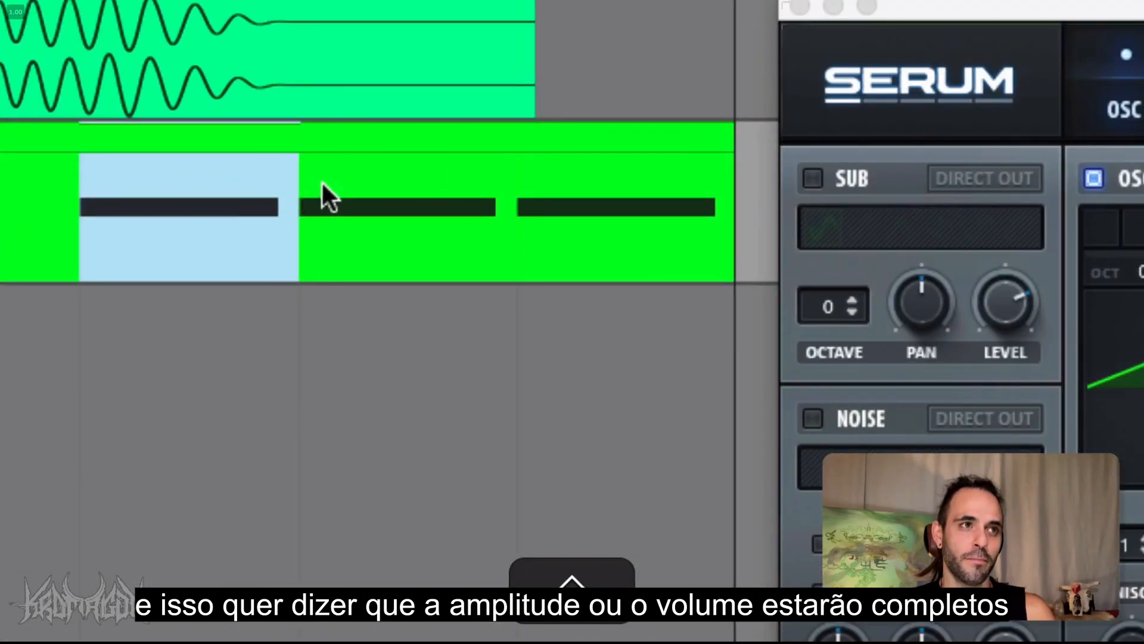
drag(106, 192, 502, 181)
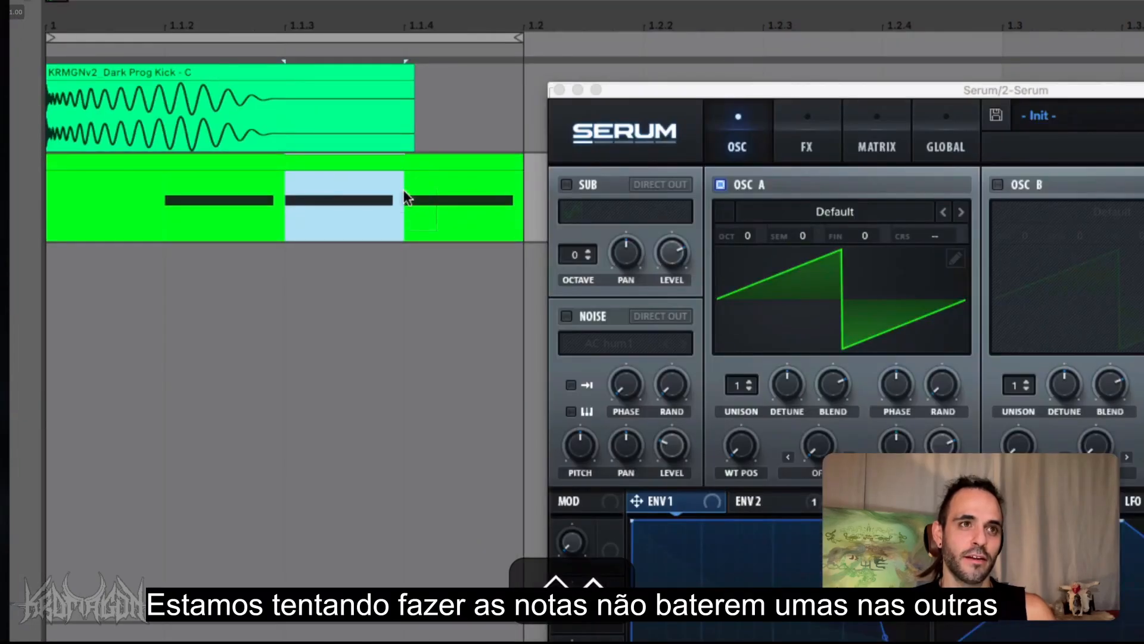
click(276, 184)
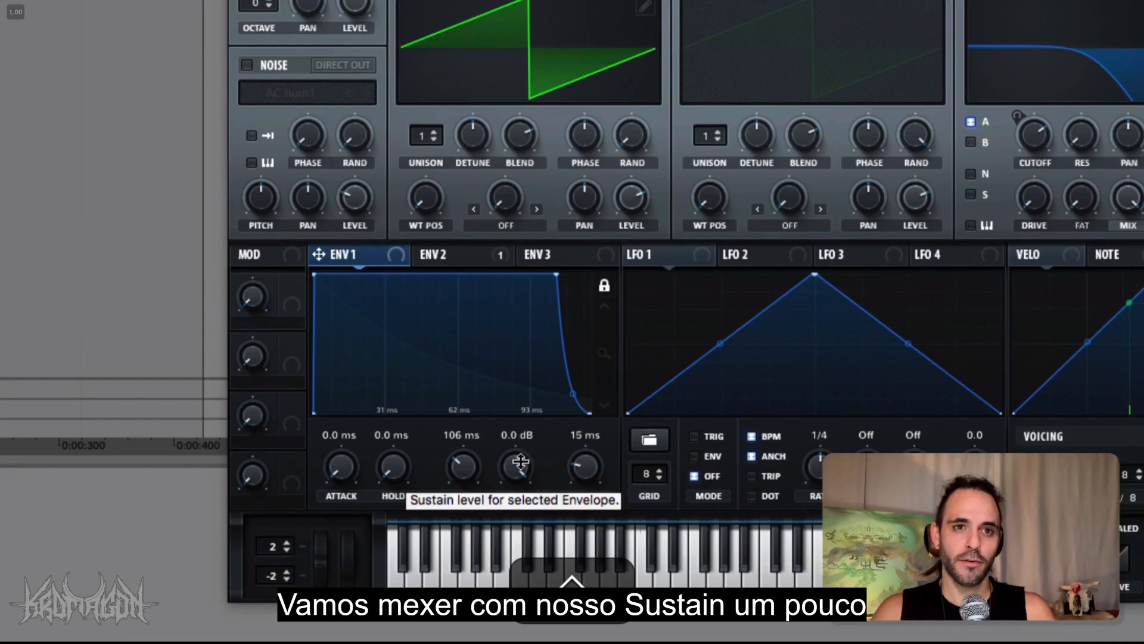
Lower Env 1's sustain to -6.7 dB.
key(shift)
drag(519, 462, 541, 480)
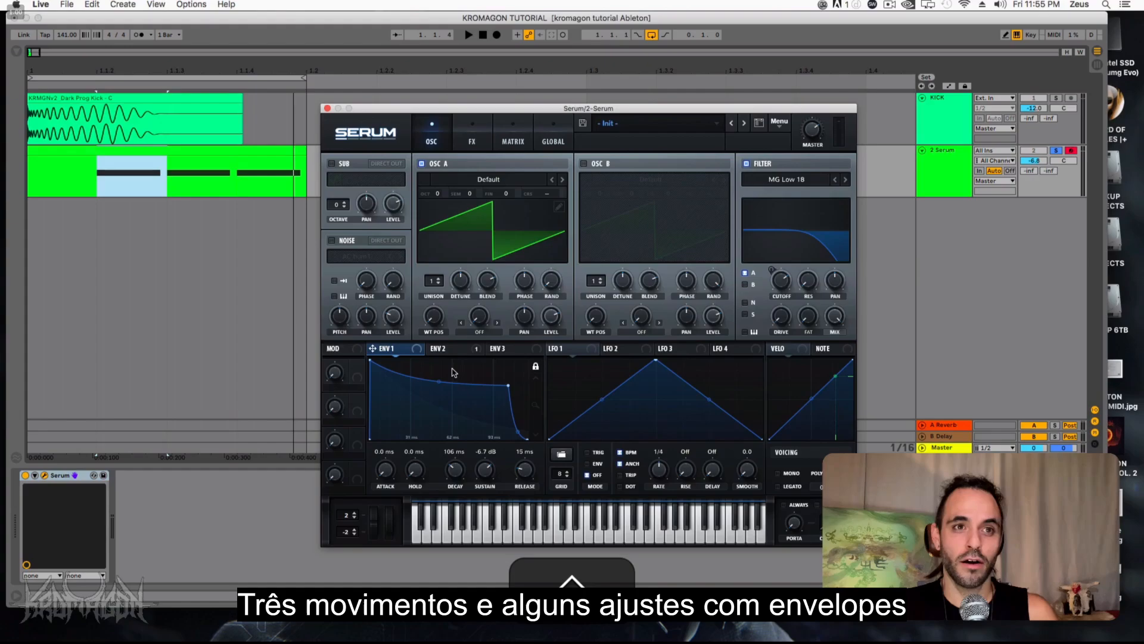
mouse_move(453, 355)
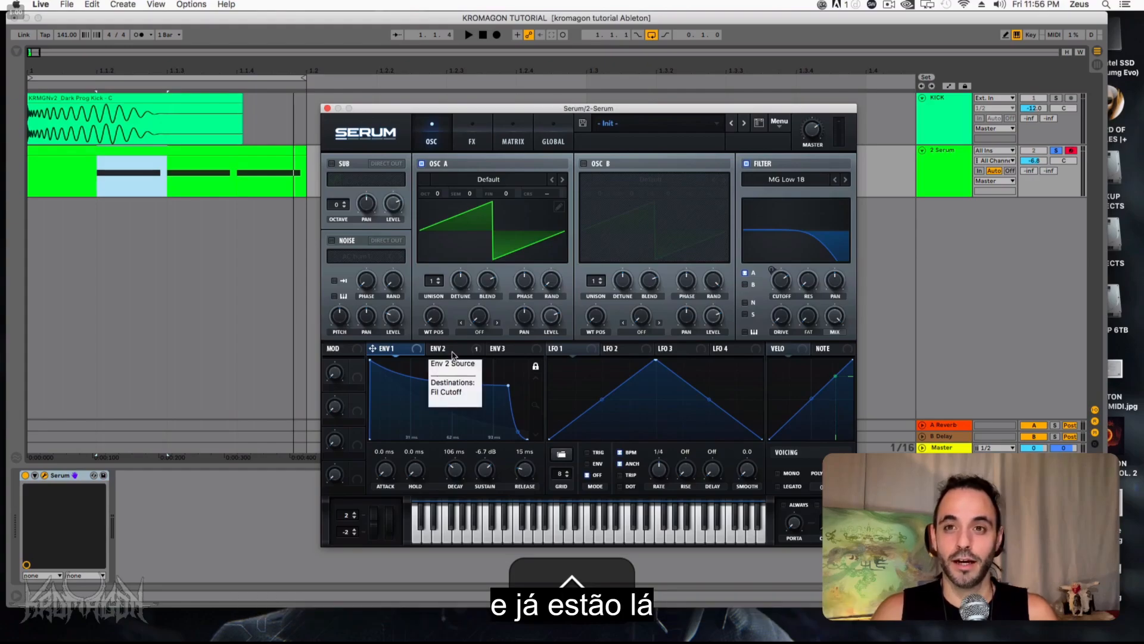
Close the Serum window, unsolo the Serum track and raise its volume to -3.7 dB while it plays with the kick.
click(328, 108)
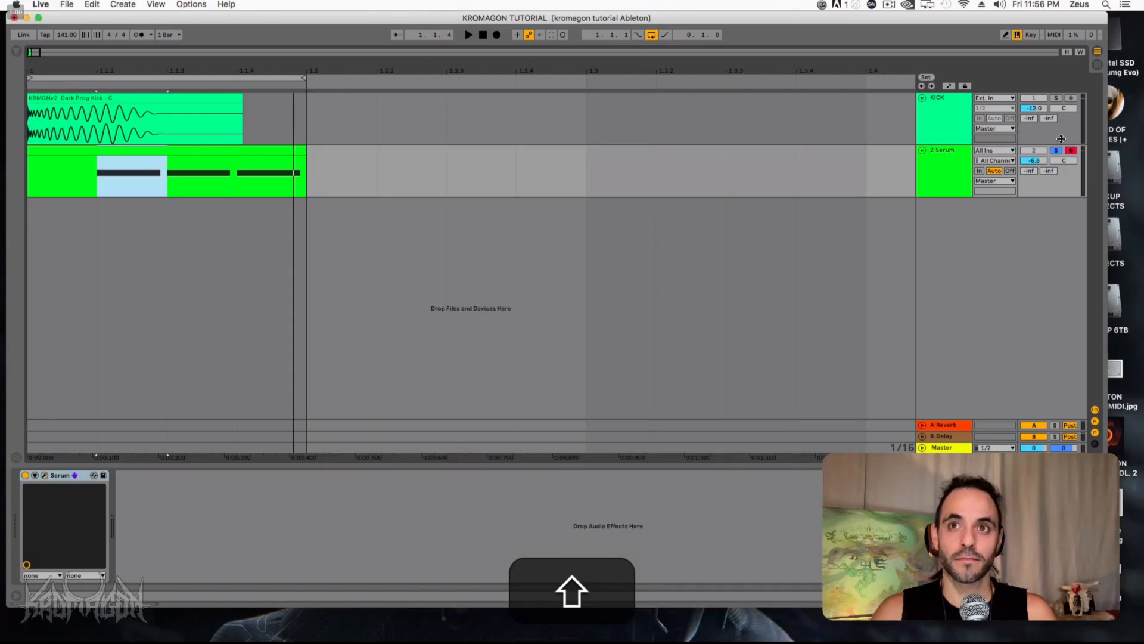
key(space)
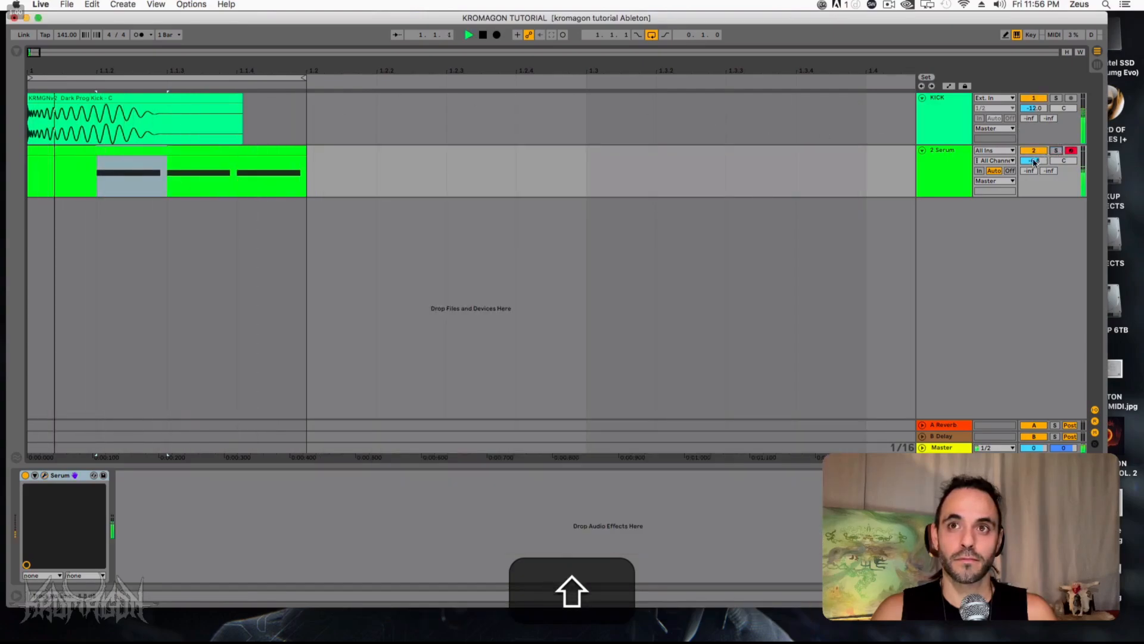
drag(1033, 160, 1033, 155)
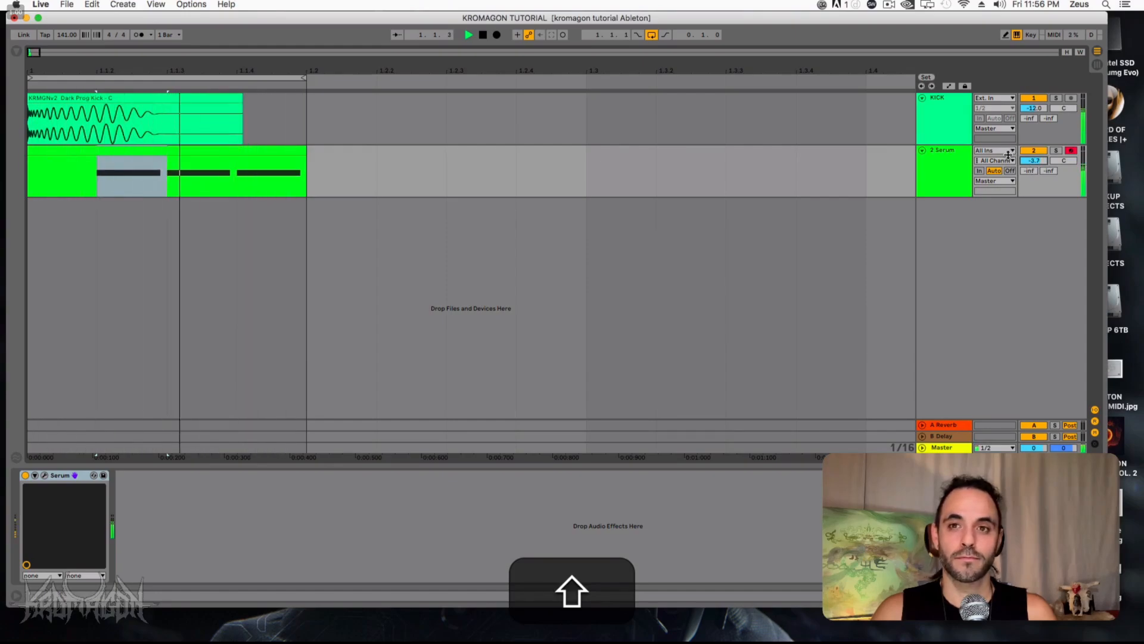
key(shift+space)
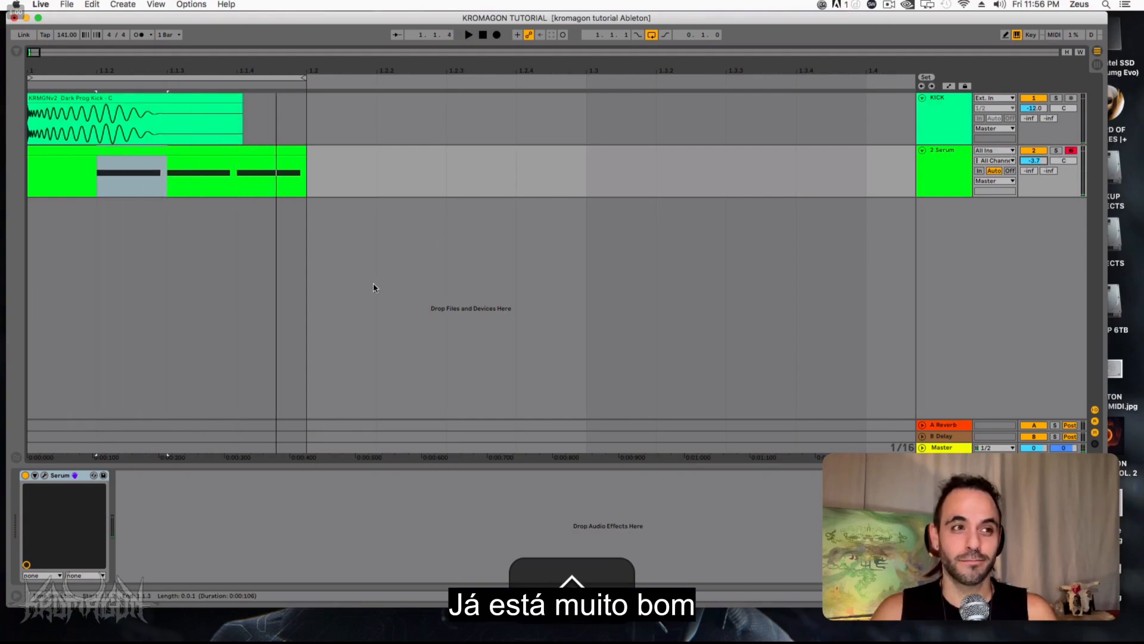
Reopen Serum to review Osc A's phase, the Env 2 cutoff modulation and Env 1, and listen to the bass with the kick.
click(45, 476)
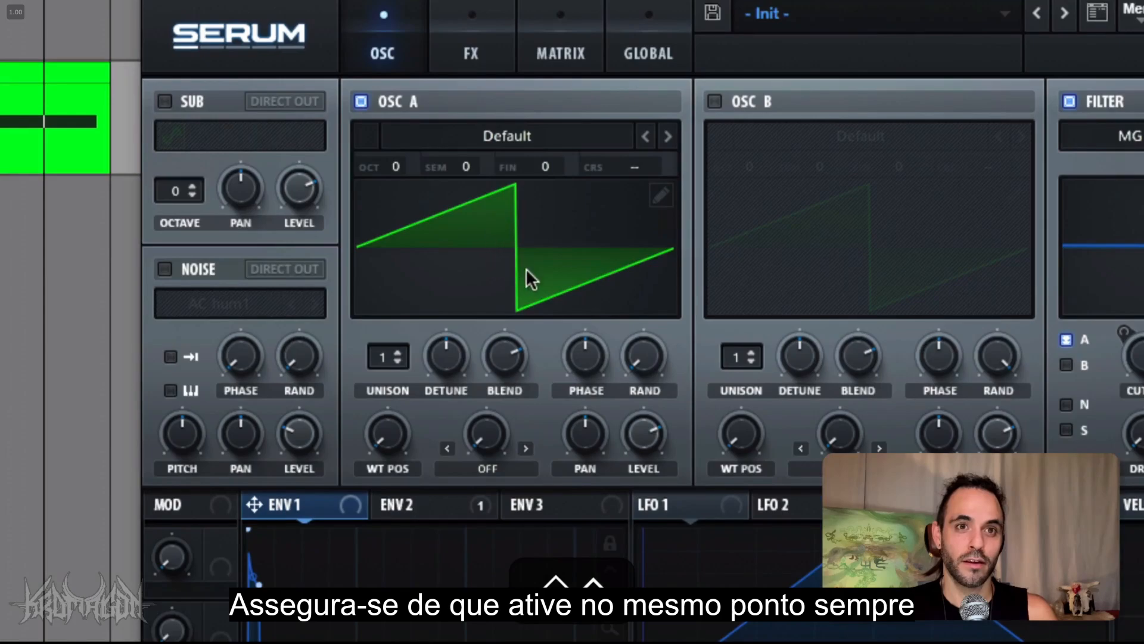
drag(585, 350, 585, 349)
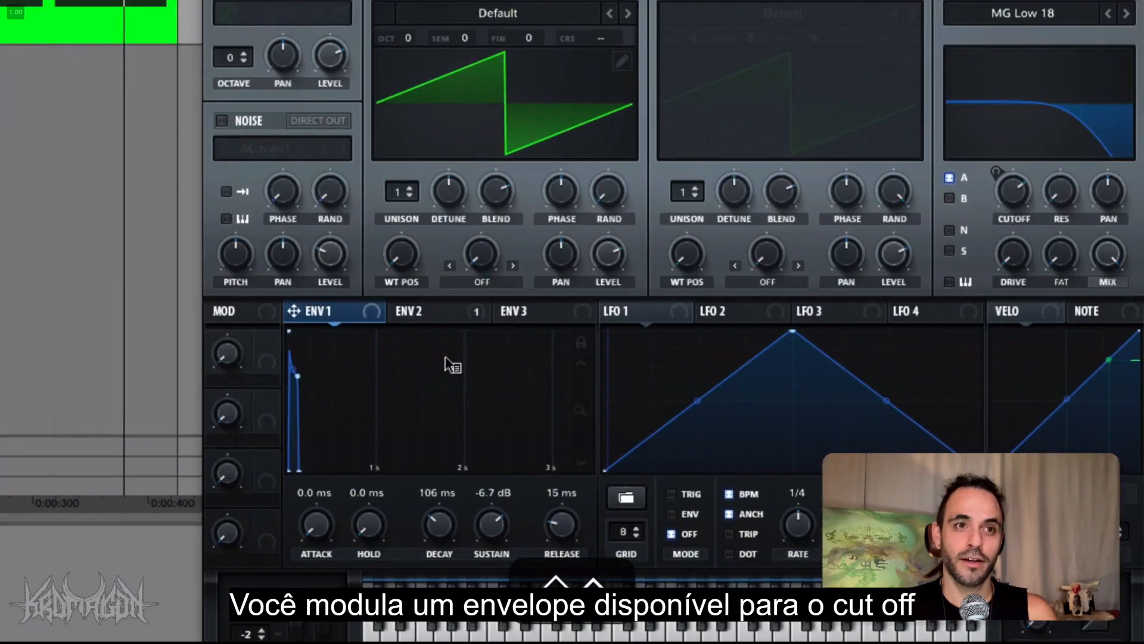
click(446, 314)
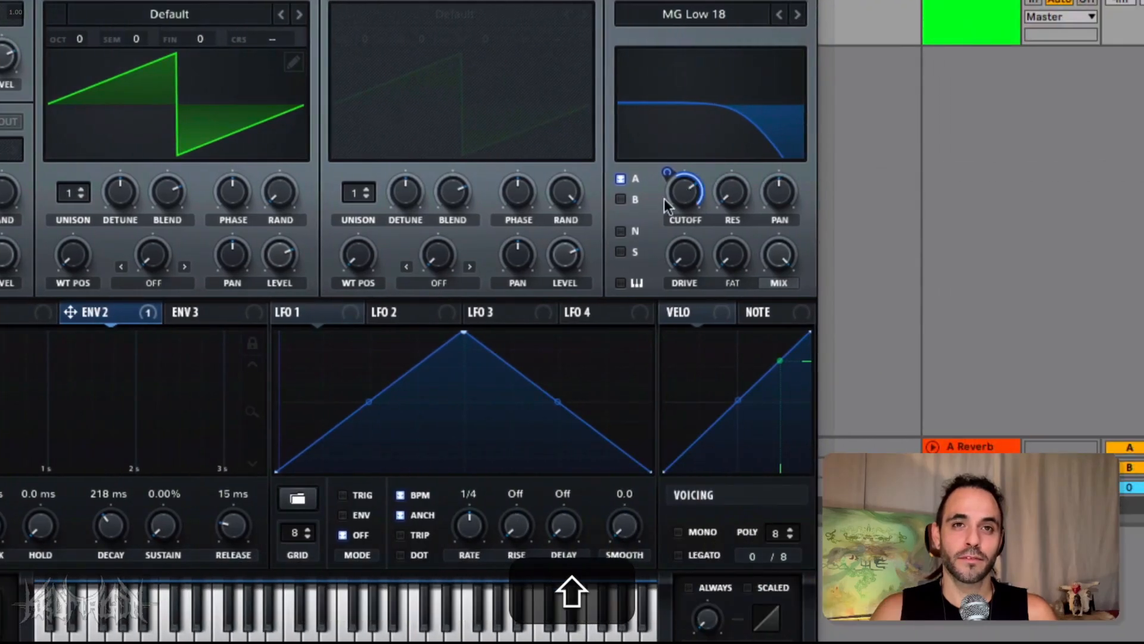
right_click(682, 194)
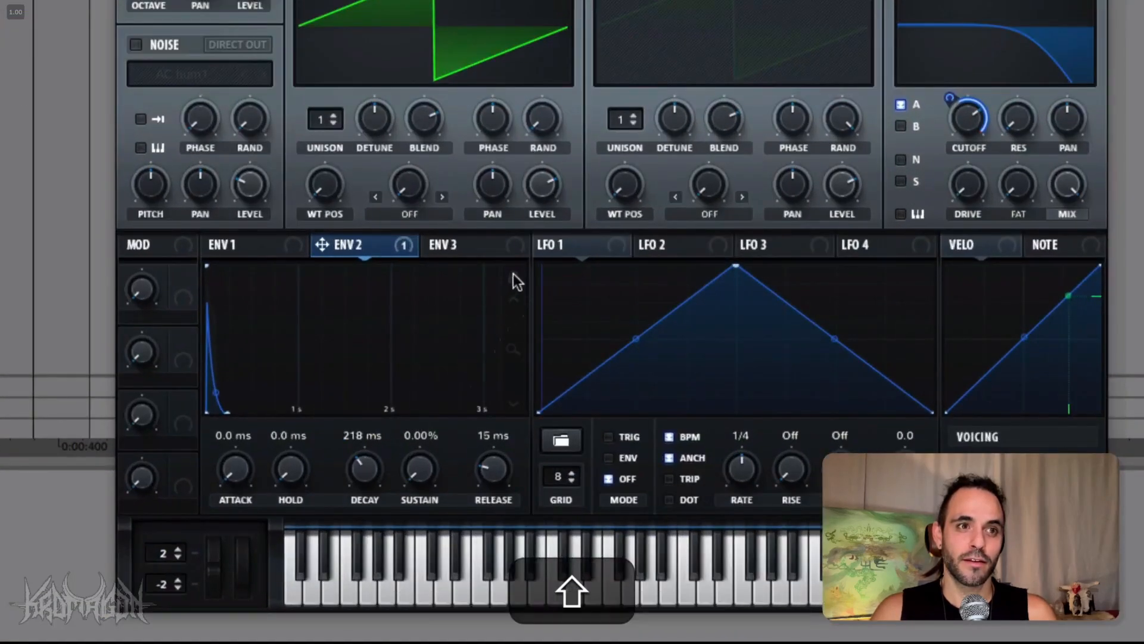
click(225, 245)
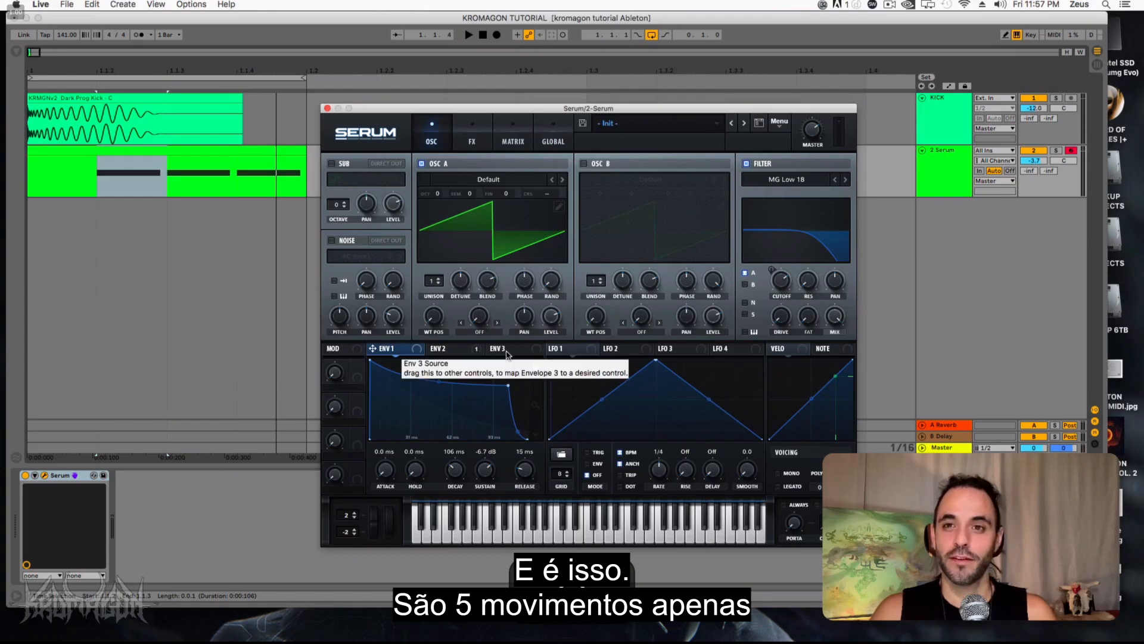
key(shift)
key(shift+space)
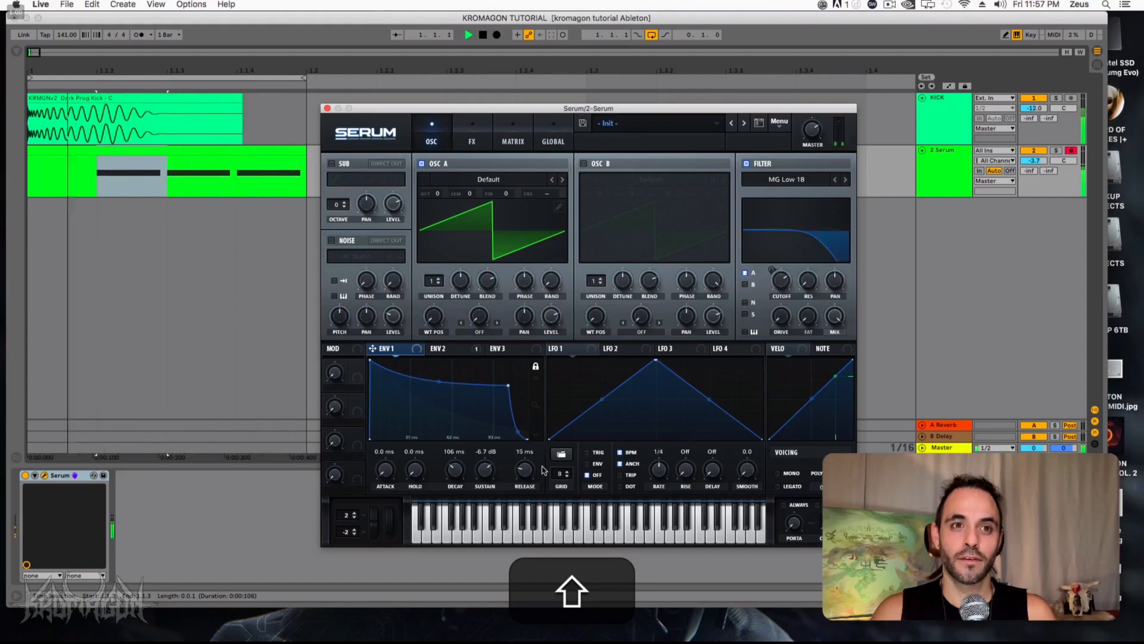
key(shift+space)
Try an Env 2 decay of about 107 ms during playback and settle on 208 ms.
click(448, 348)
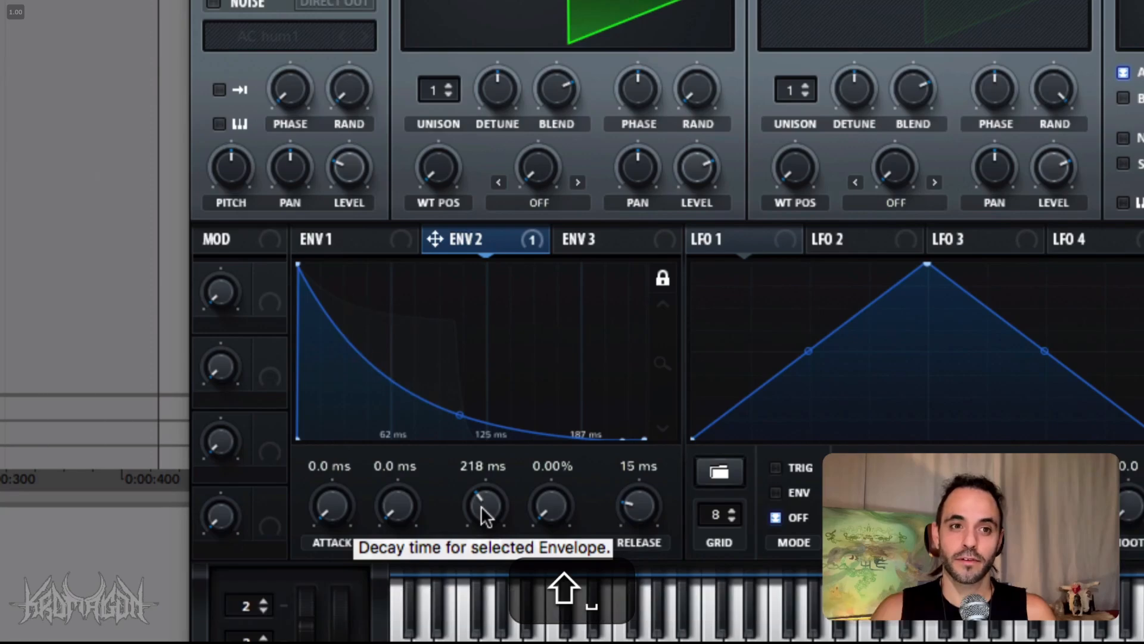
mouse_move(481, 506)
mouse_down()
mouse_move(478, 517)
mouse_move(477, 491)
mouse_move(477, 516)
mouse_up()
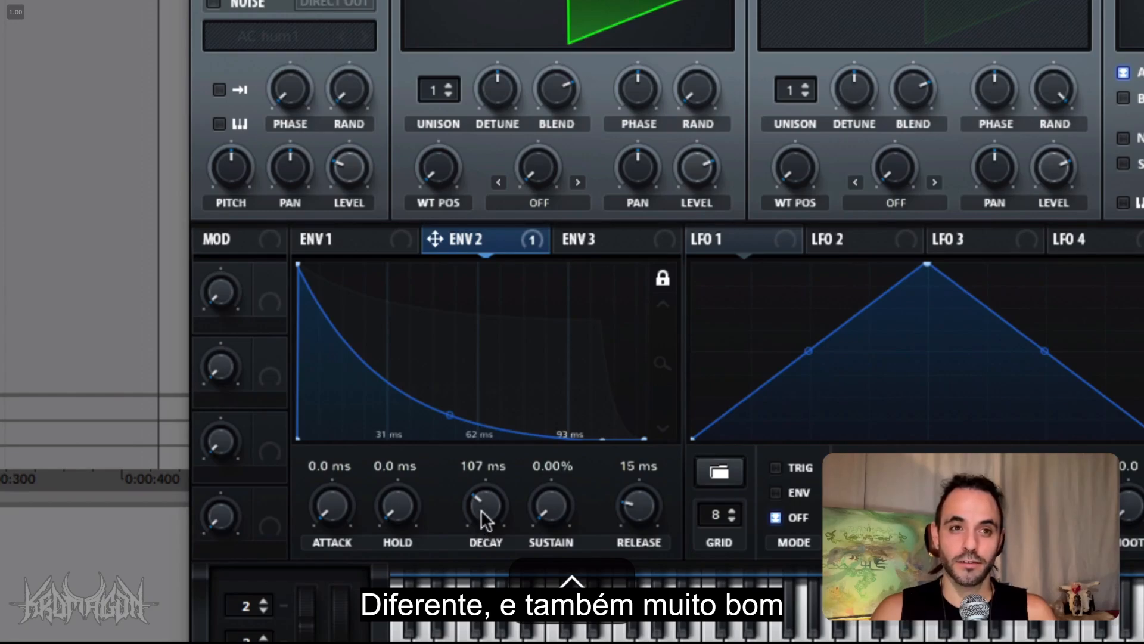
drag(481, 509, 483, 500)
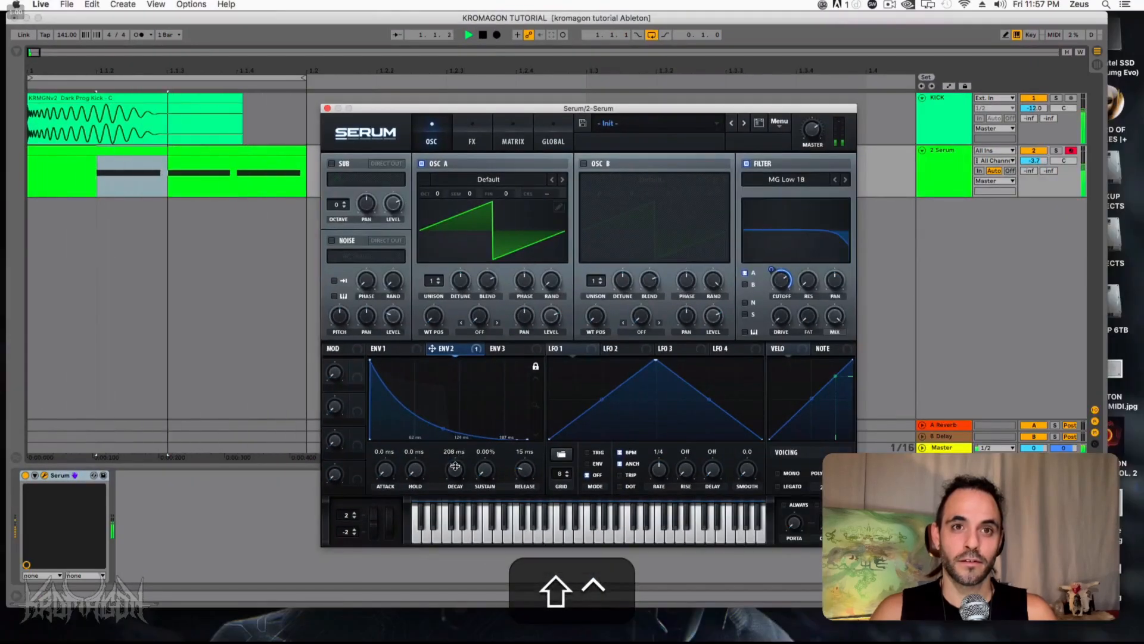
key(space)
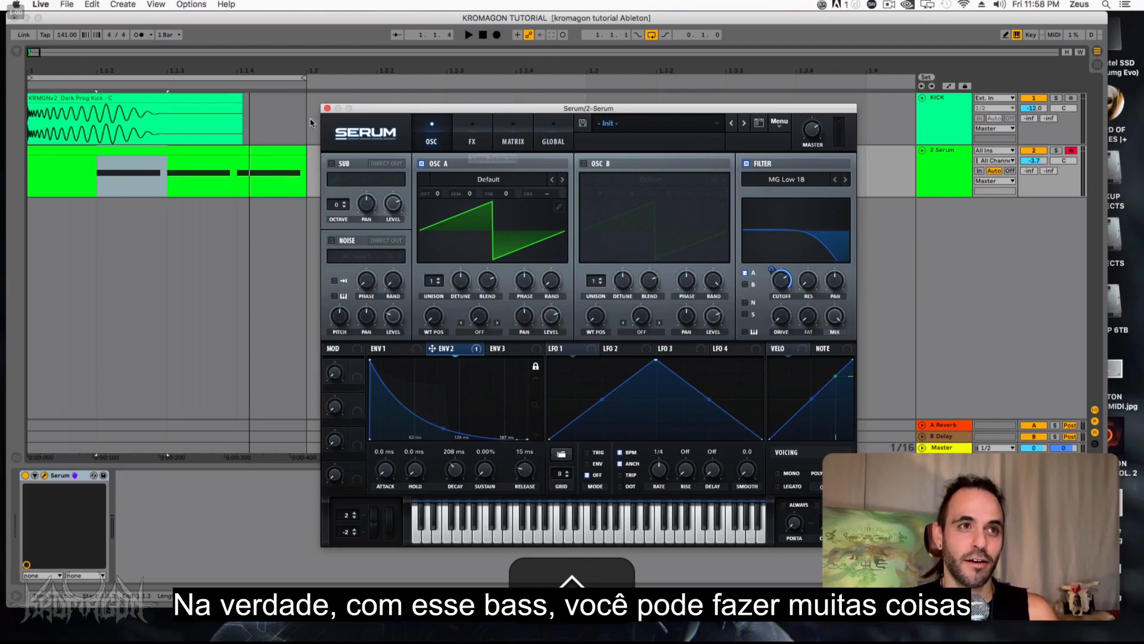
Open the bass clip's notes for editing, close the Serum window and enlarge the piano roll.
double_click(279, 151)
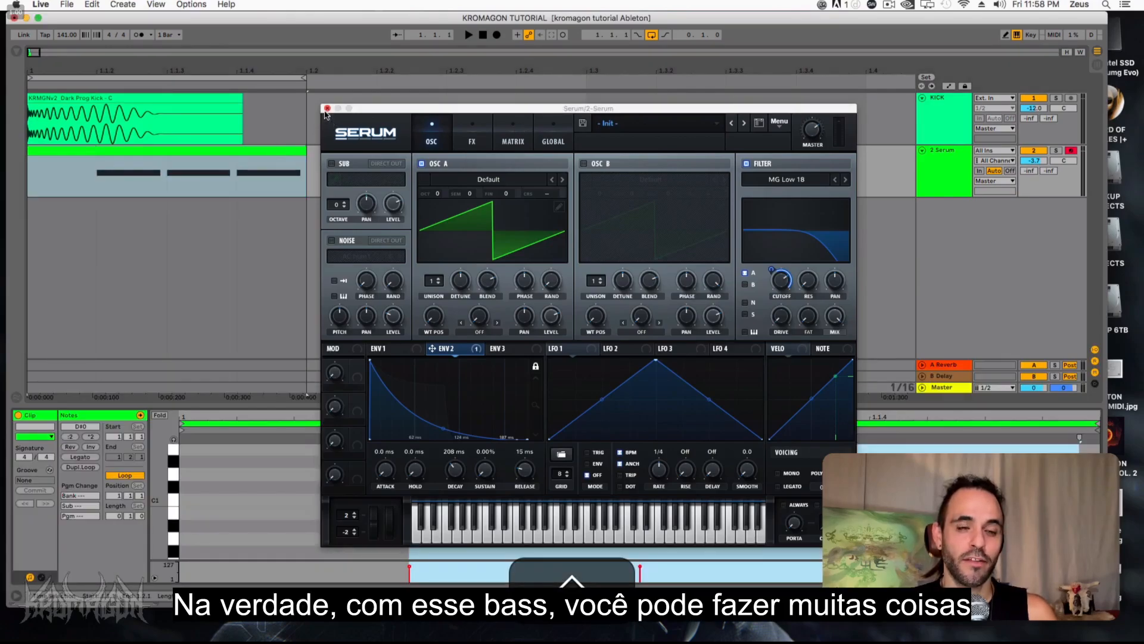
click(327, 108)
drag(553, 406, 559, 189)
scroll(608, 311, down, 5)
scroll(608, 311, up, 5)
scroll(608, 311, down, 10)
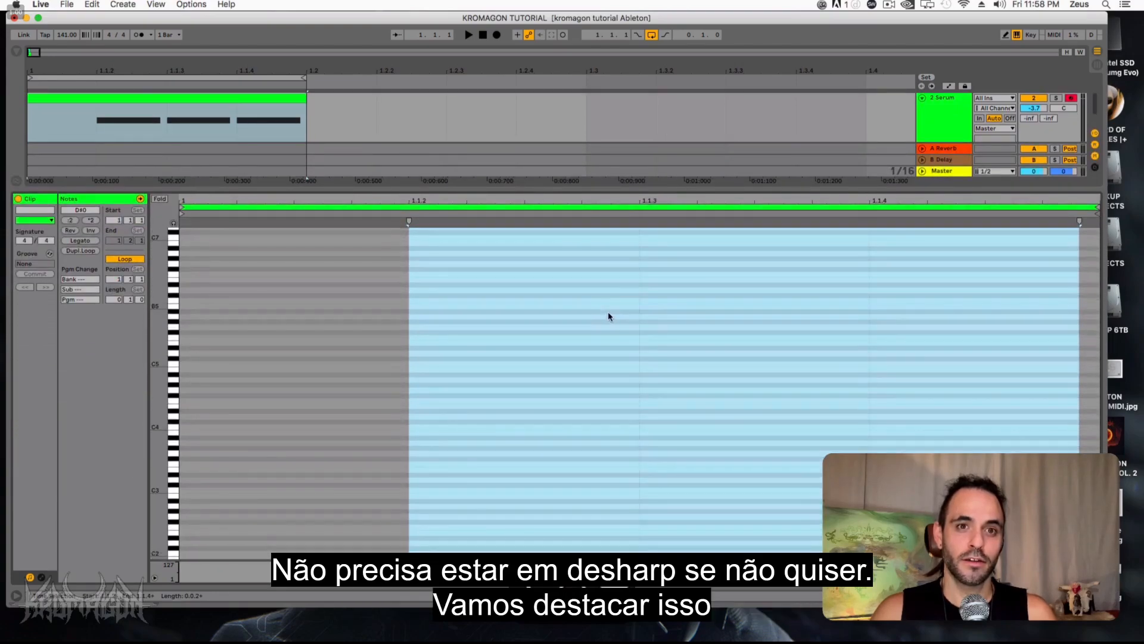
Select all three bass notes and transpose them up one octave to D#1.
drag(536, 354, 963, 486)
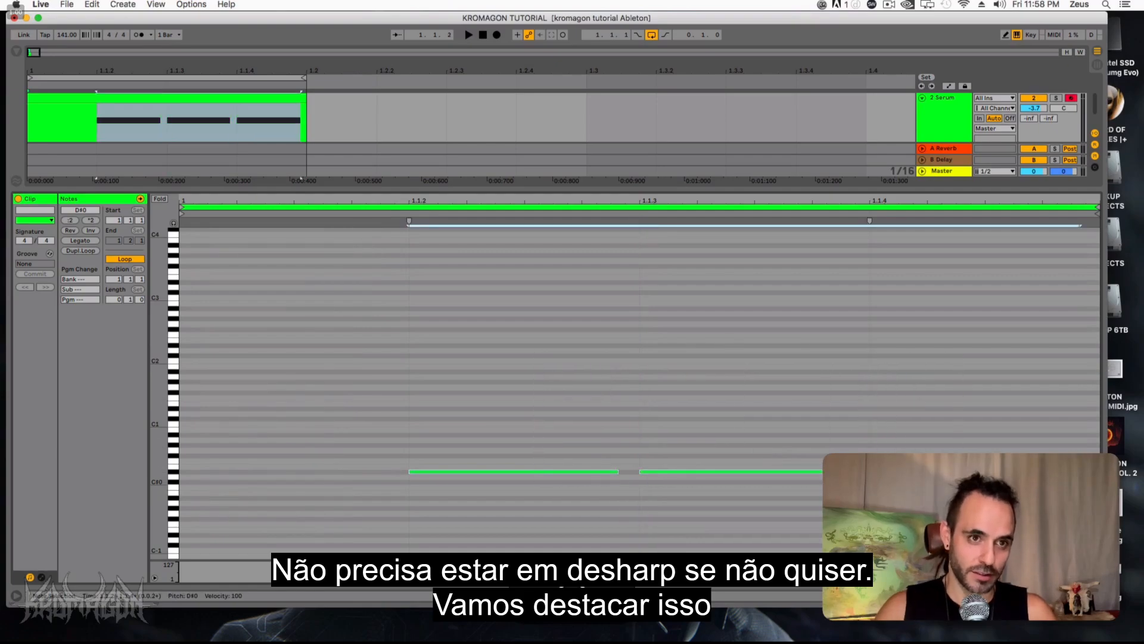
click(959, 471)
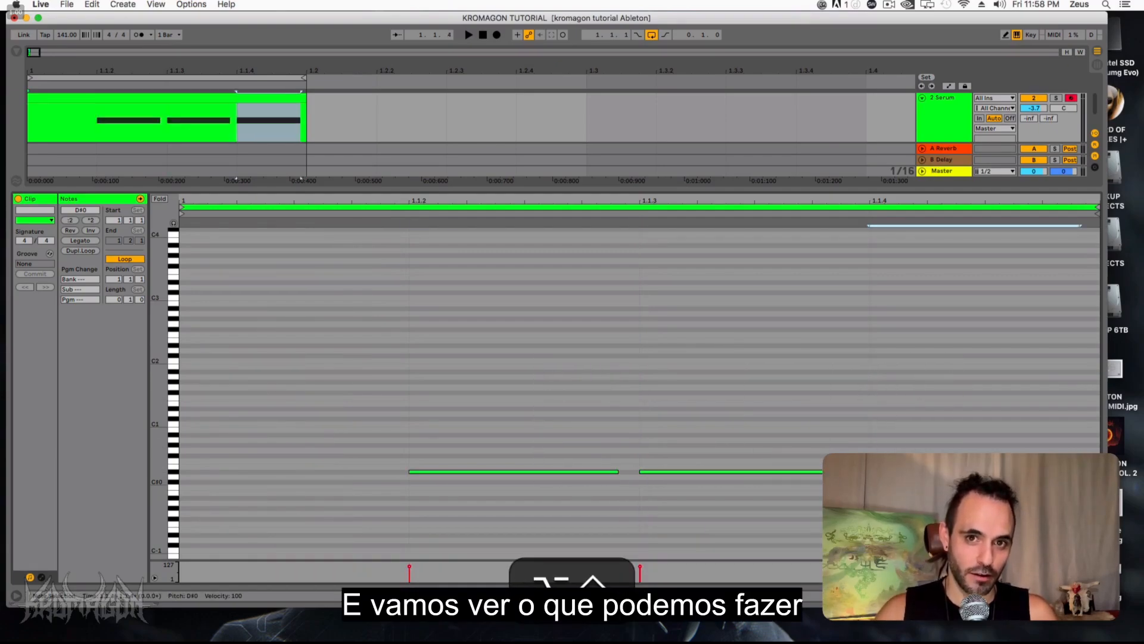
drag(945, 423, 591, 481)
key(shift+Up)
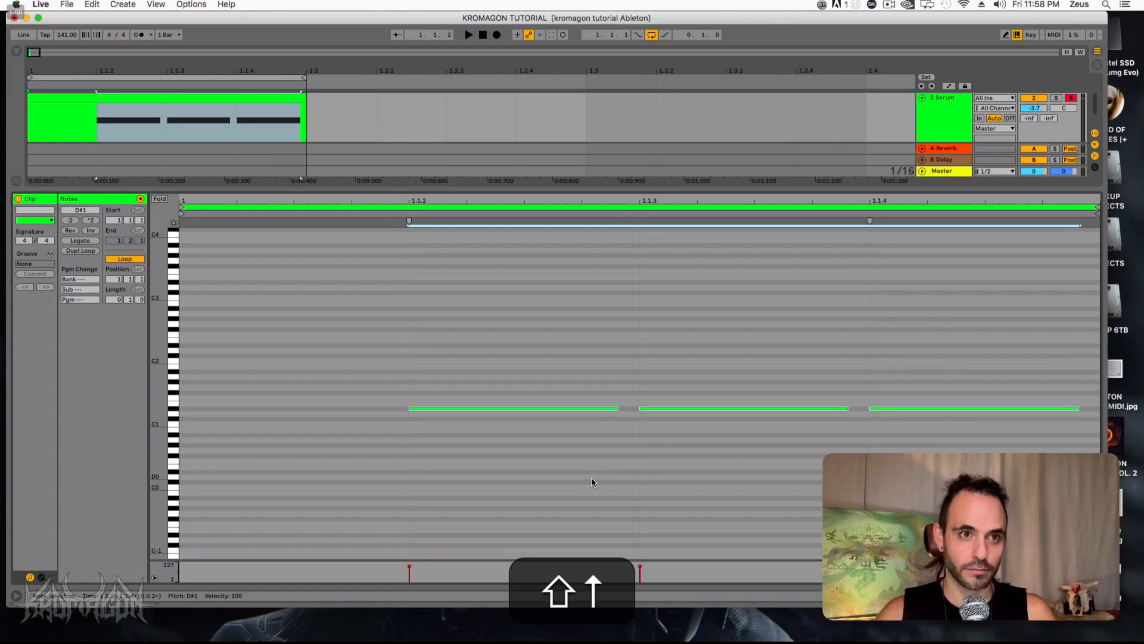
Transpose the three bass notes down one octave to D#0 and keep all of them selected.
key(shift+Down)
key(alt+shift+Up)
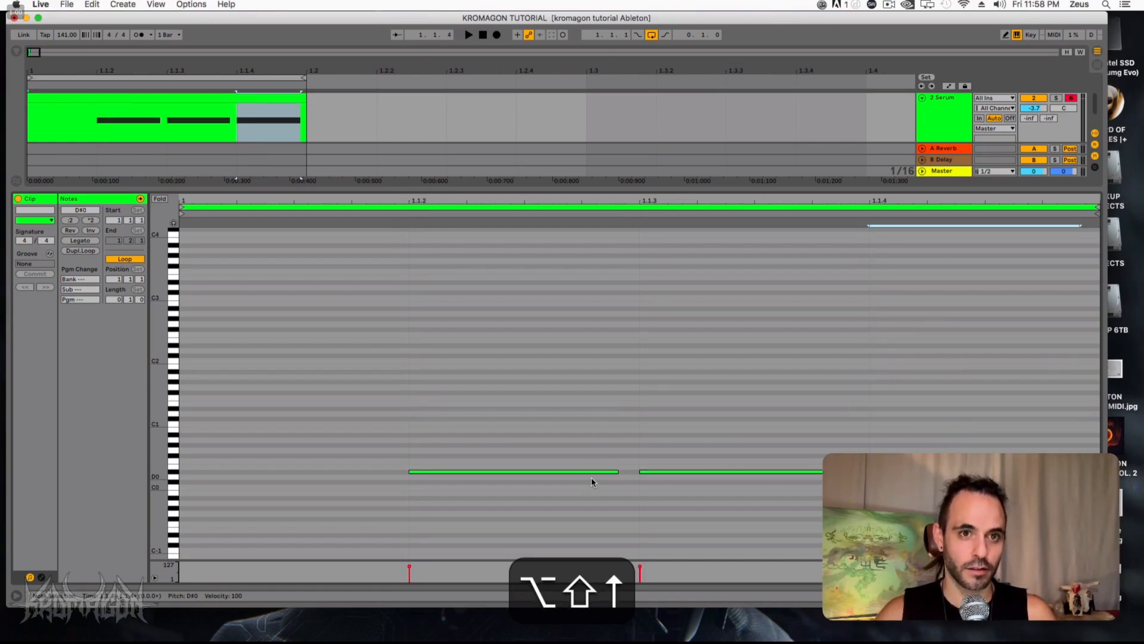
drag(572, 426, 944, 483)
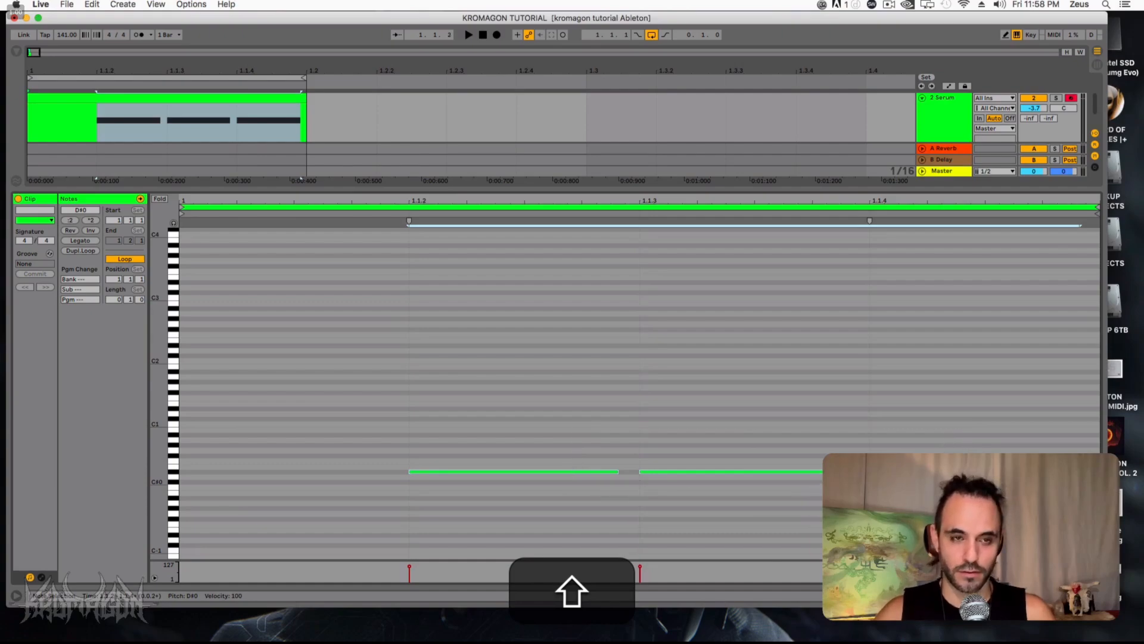
Raise the three selected bass notes to F#0 and play the pattern to hear that pitch.
key(super+Up)
key(super+Up)
key(super+Up)
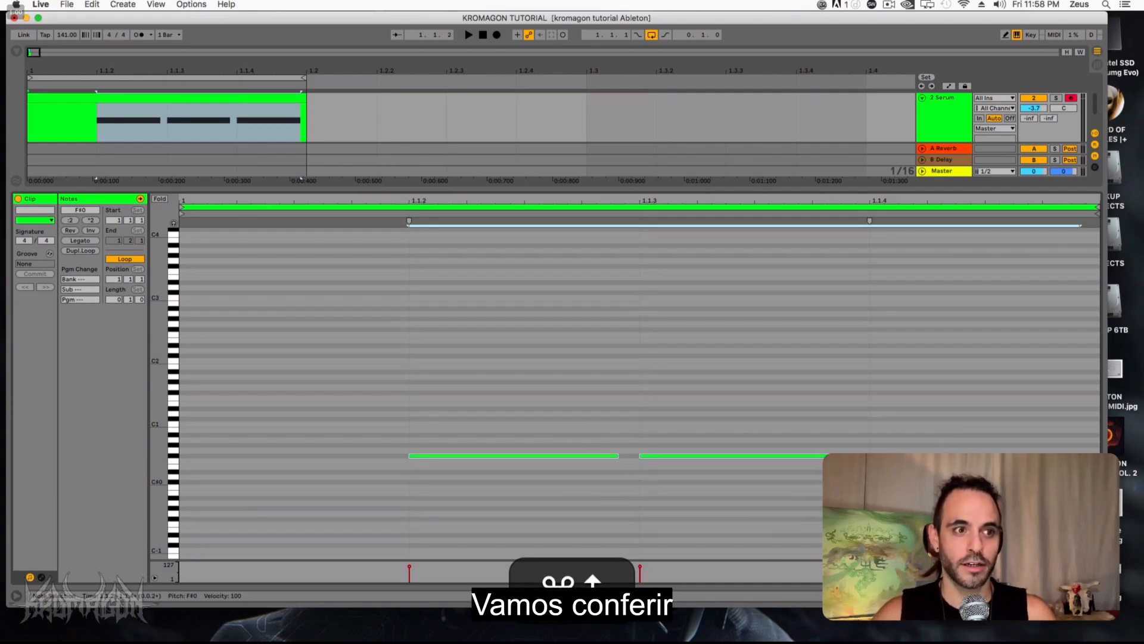
key(shift+space)
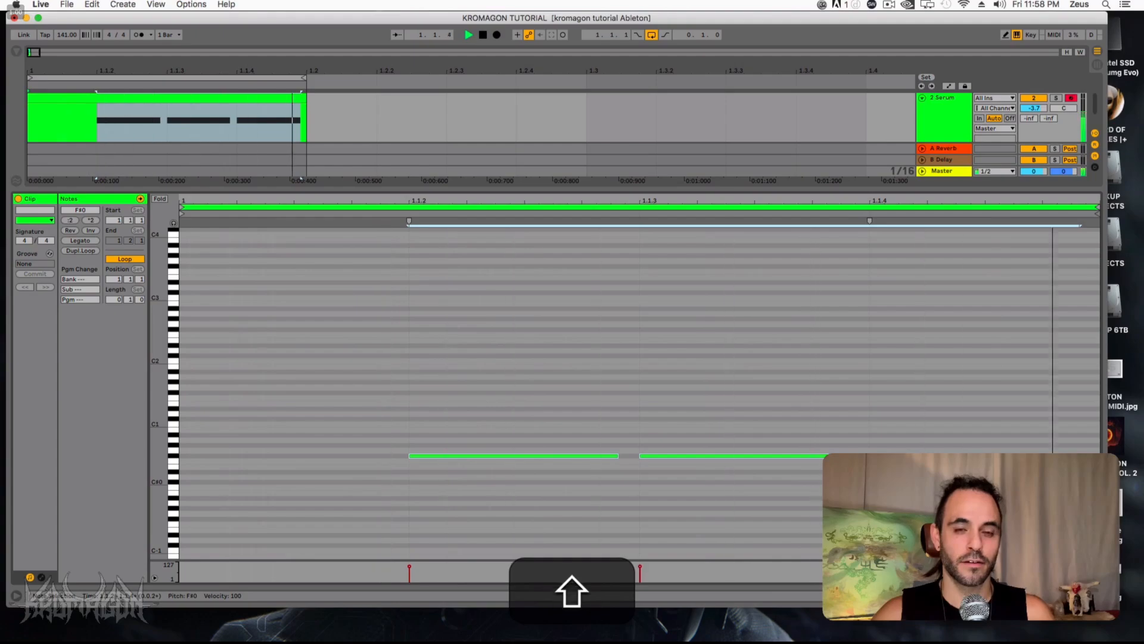
Reselect all three bass notes, lower them to E0 and play the pattern.
key(alt+shift+Down)
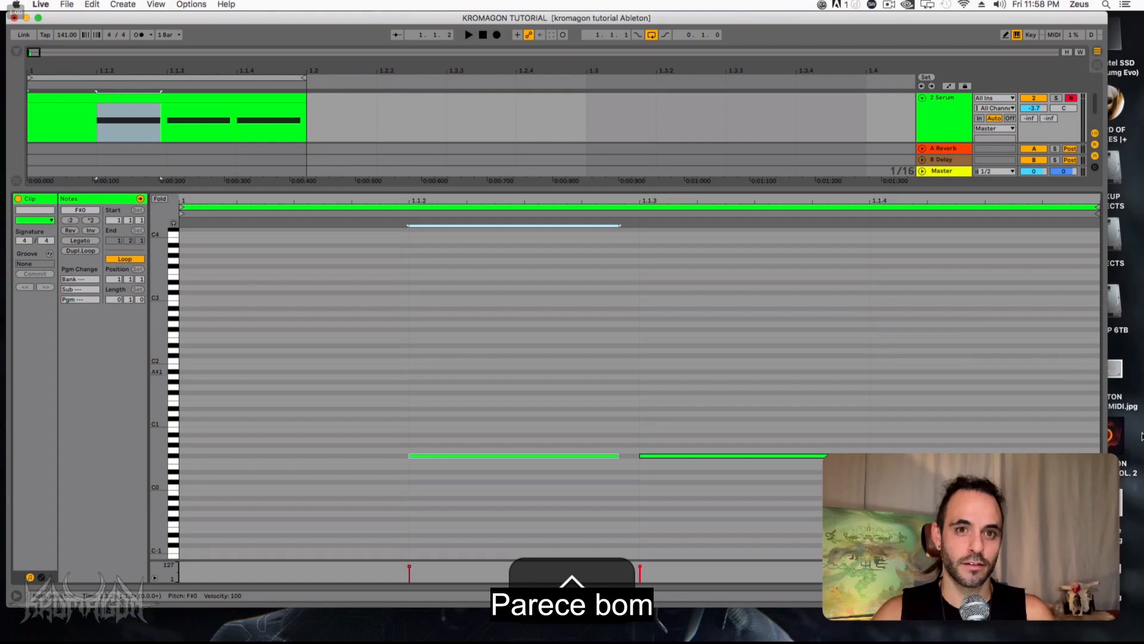
drag(557, 349, 942, 500)
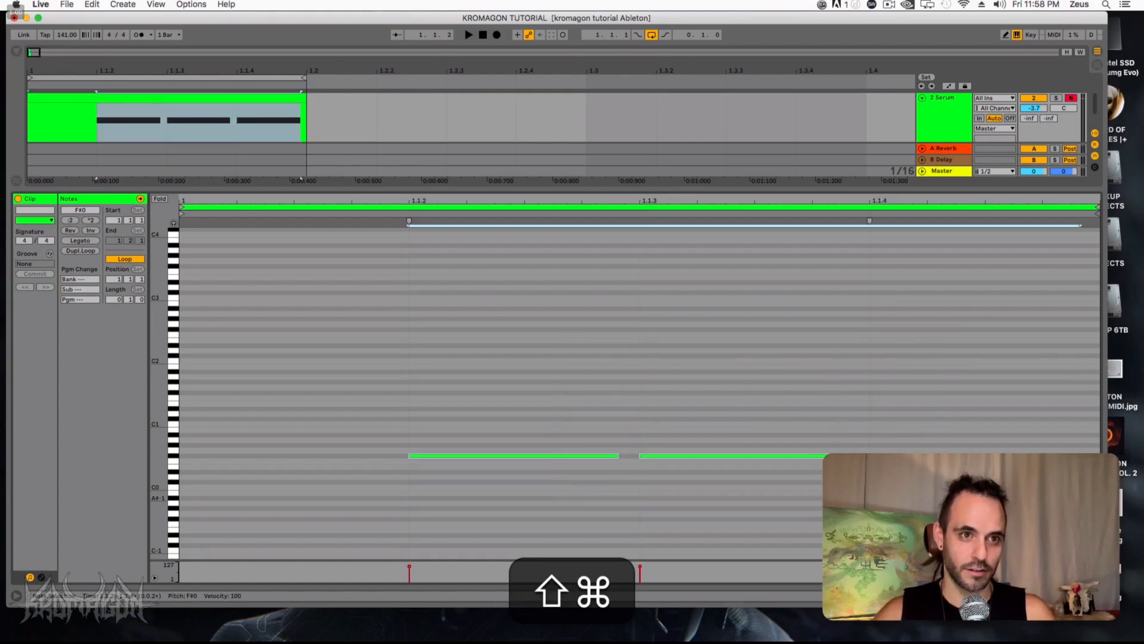
key(super+shift+Down)
key(super+shift+Down)
key(super+shift+space)
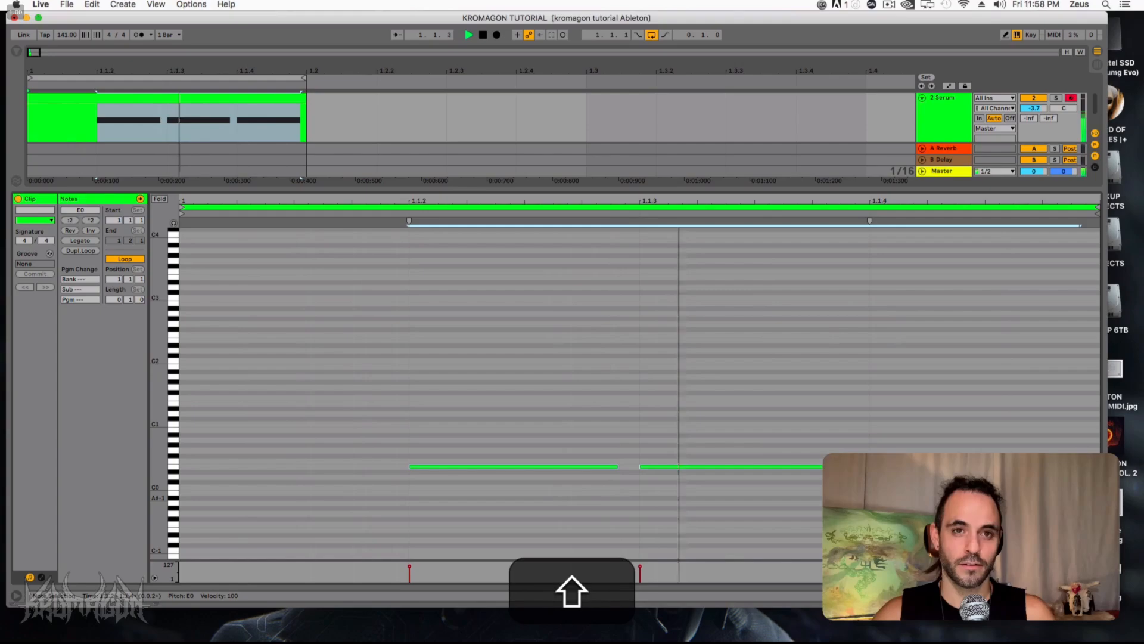
Lower the three bass notes further to C0 and listen to the pattern at that pitch.
key(super+Down)
key(super+Down)
key(super+Down)
key(super+Down)
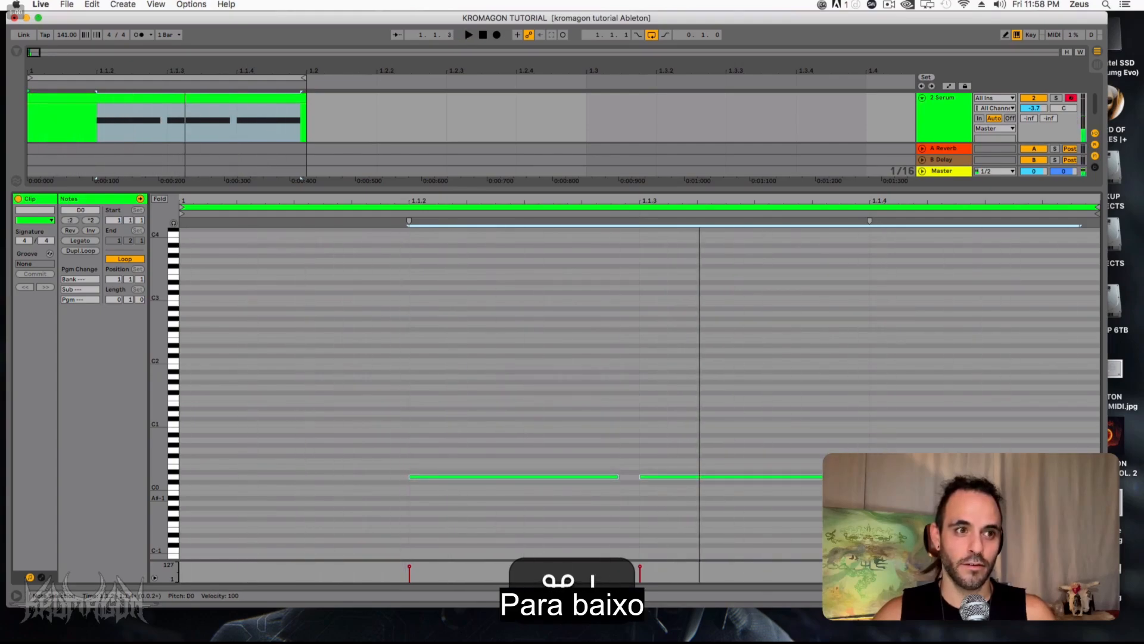
key(super+shift+space)
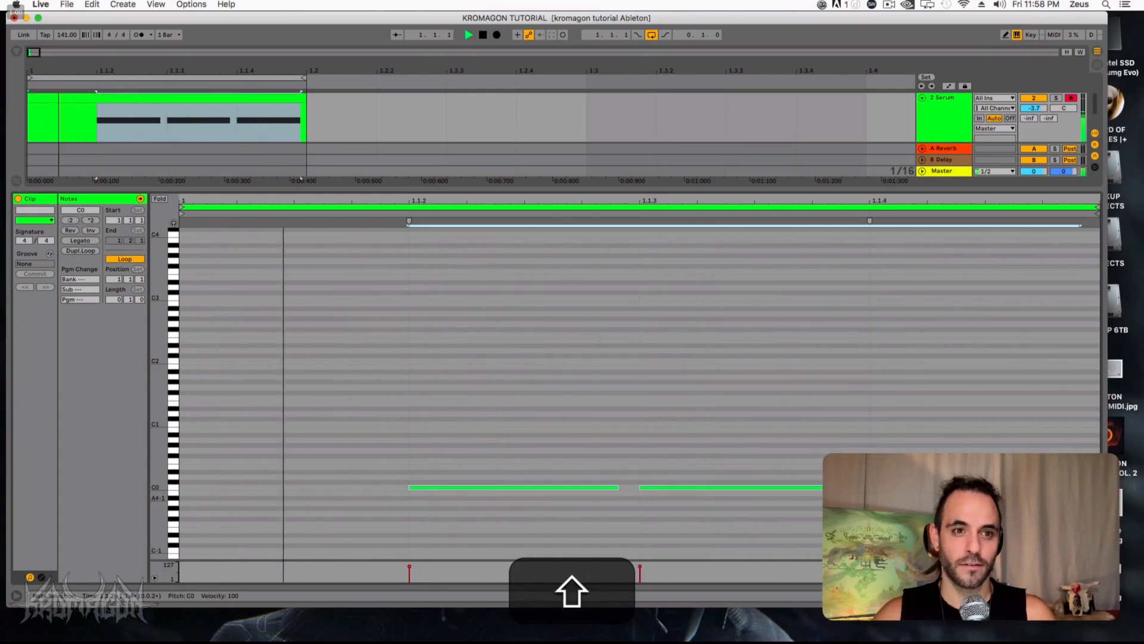
Stop playback and undo the trial transpositions back to the D#0 bass notes.
key(shift+space)
key(super+shift+z)
key(super+shift+z)
key(super+shift+z)
key(super+shift+z)
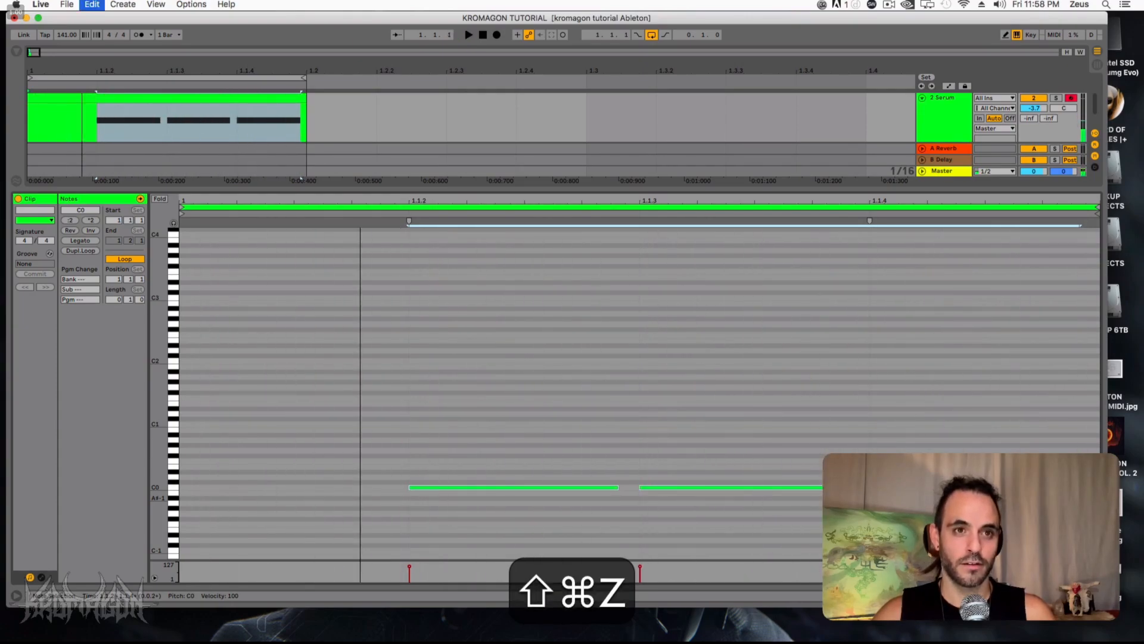
key(super+shift+z)
key(super+shift+z)
key(super+shift+z)
key(super+shift+z)
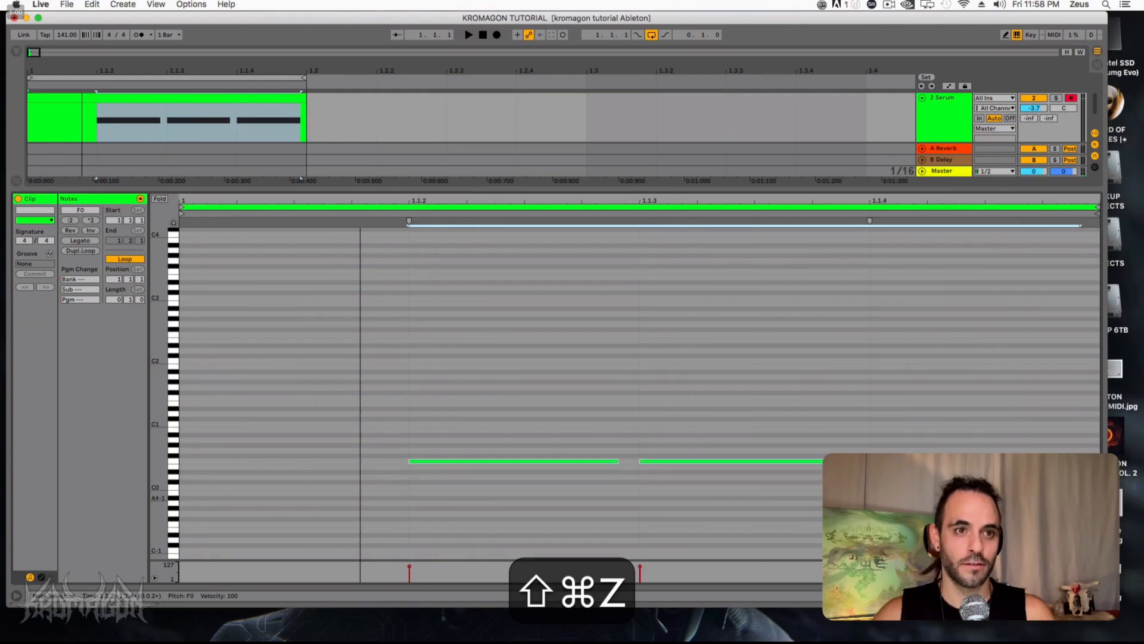
key(super+shift+z)
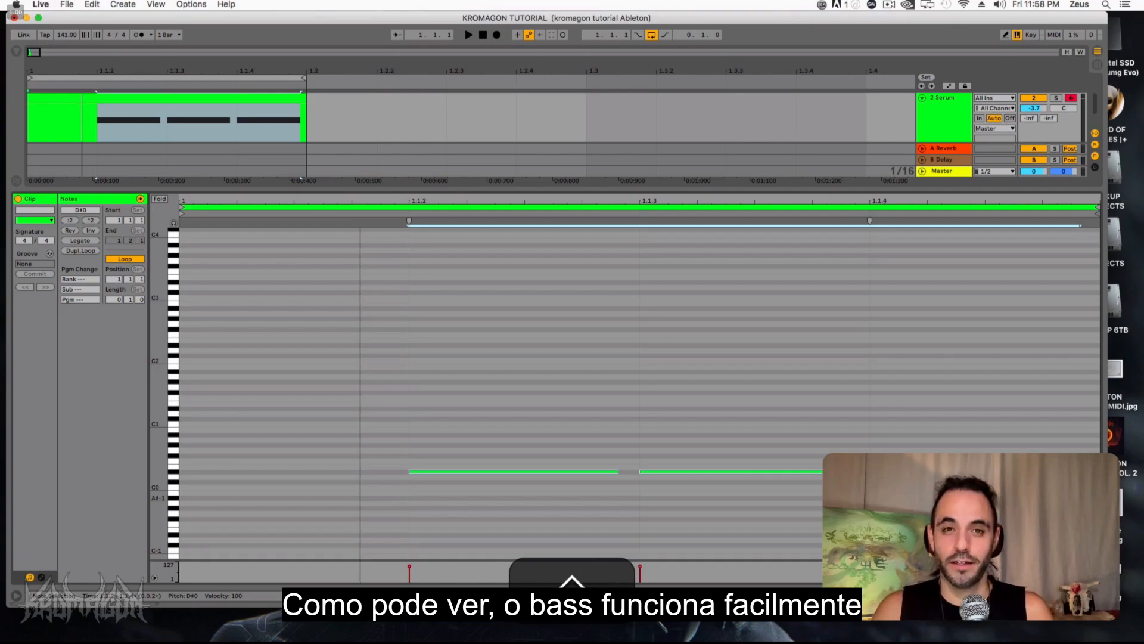
Enlarge the note rows, transpose all three bass notes down to A#-1 and listen to the pattern.
click(720, 427)
scroll(720, 427, down, 1)
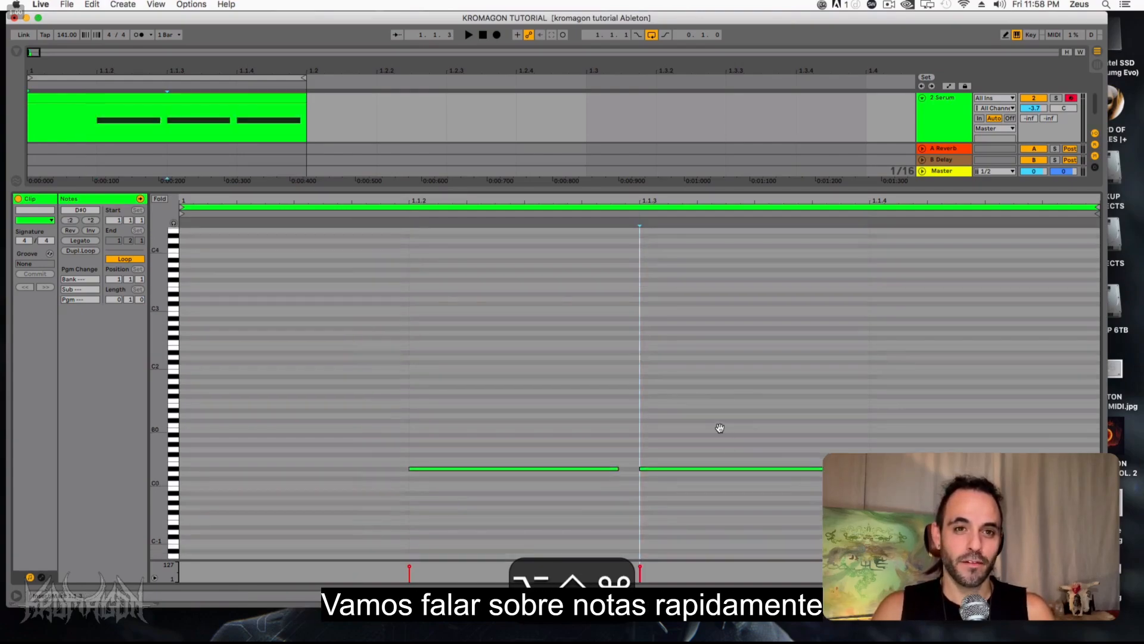
scroll(720, 427, up, 4)
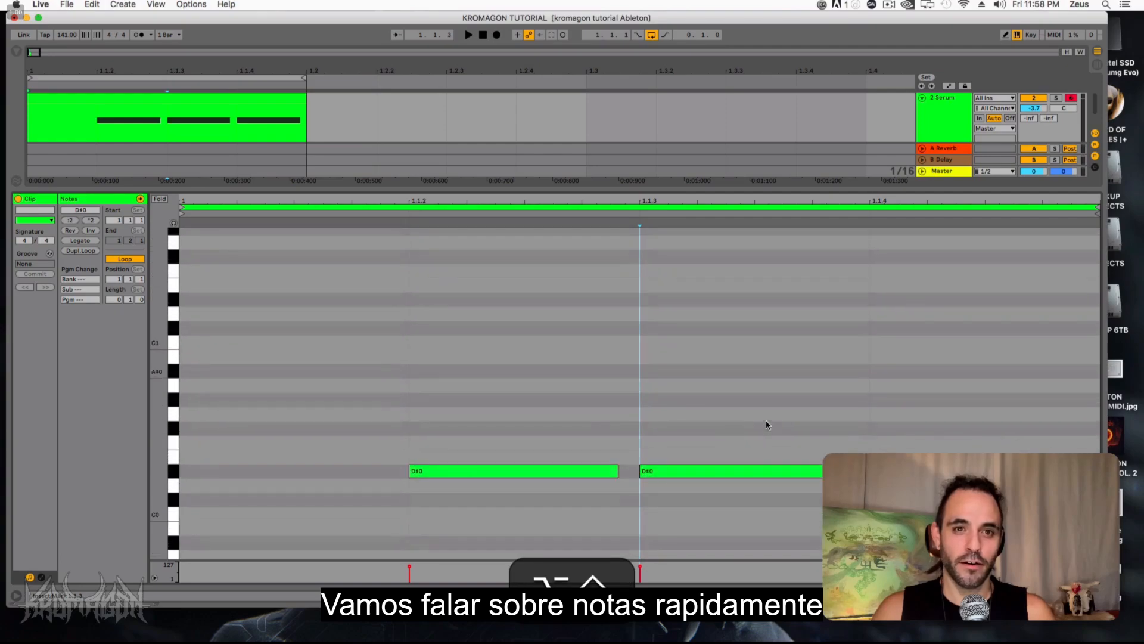
scroll(806, 422, up, 1)
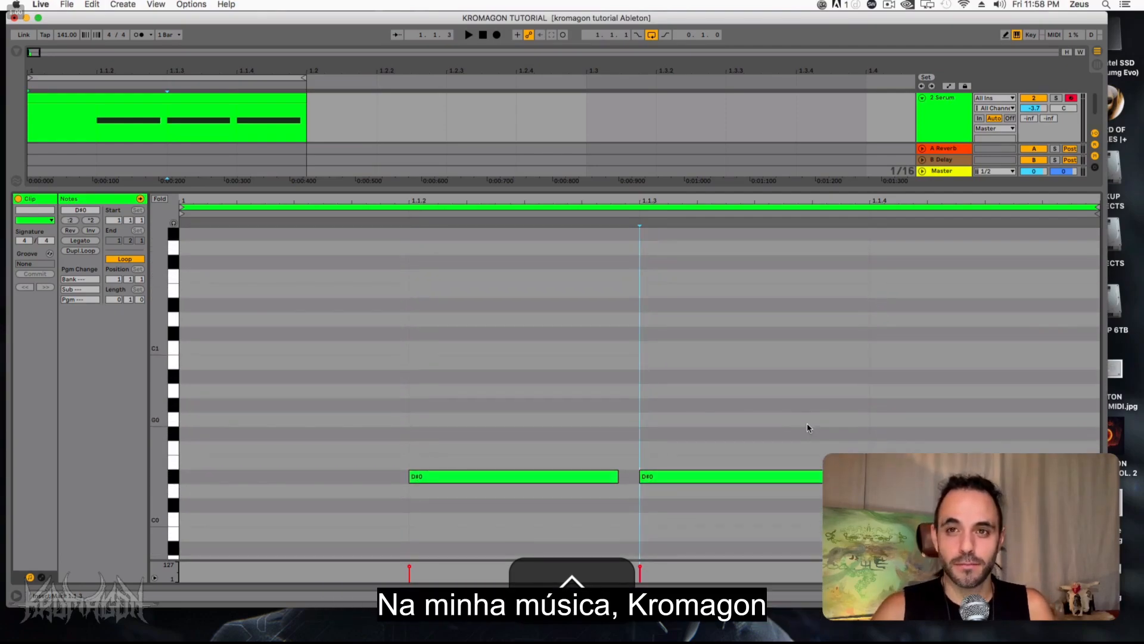
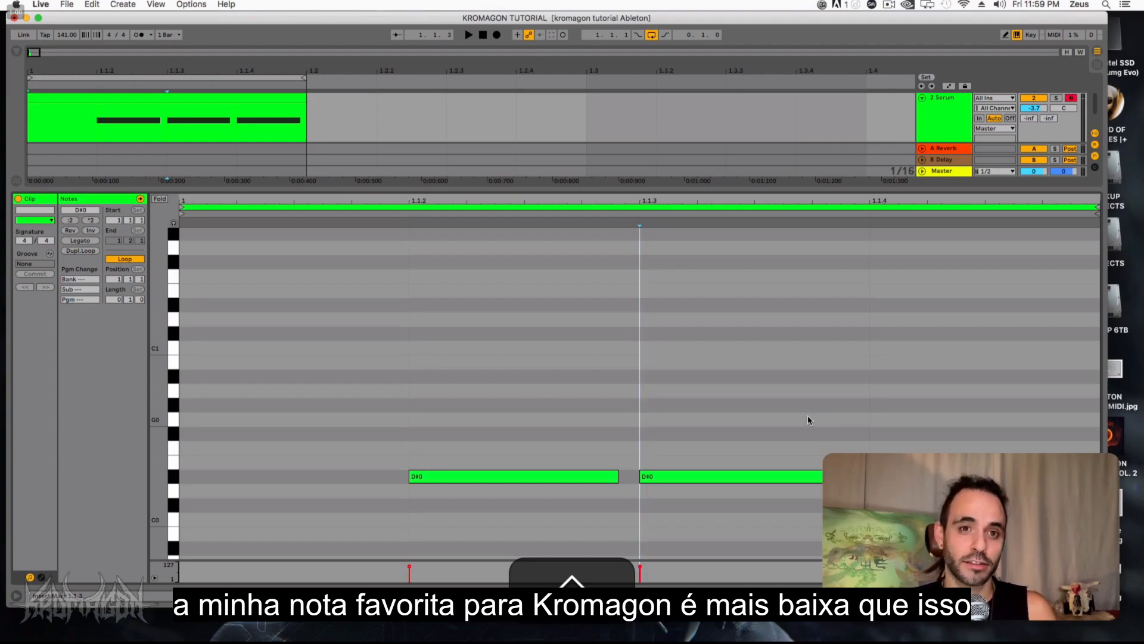
scroll(542, 370, down, 2)
drag(505, 345, 906, 499)
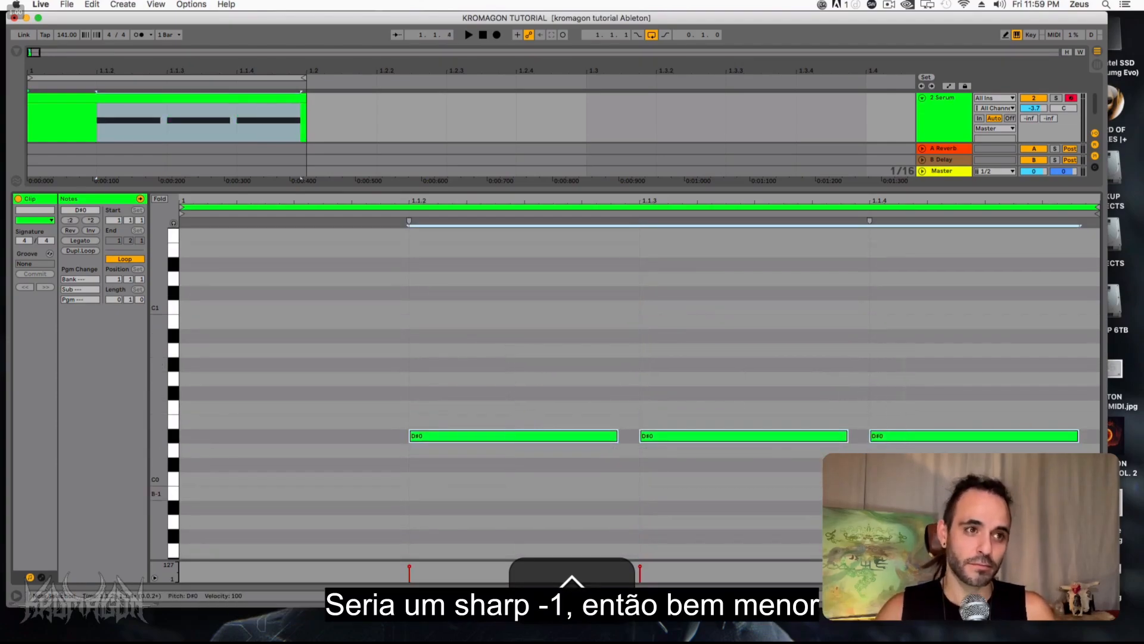
key(alt+shift+Down)
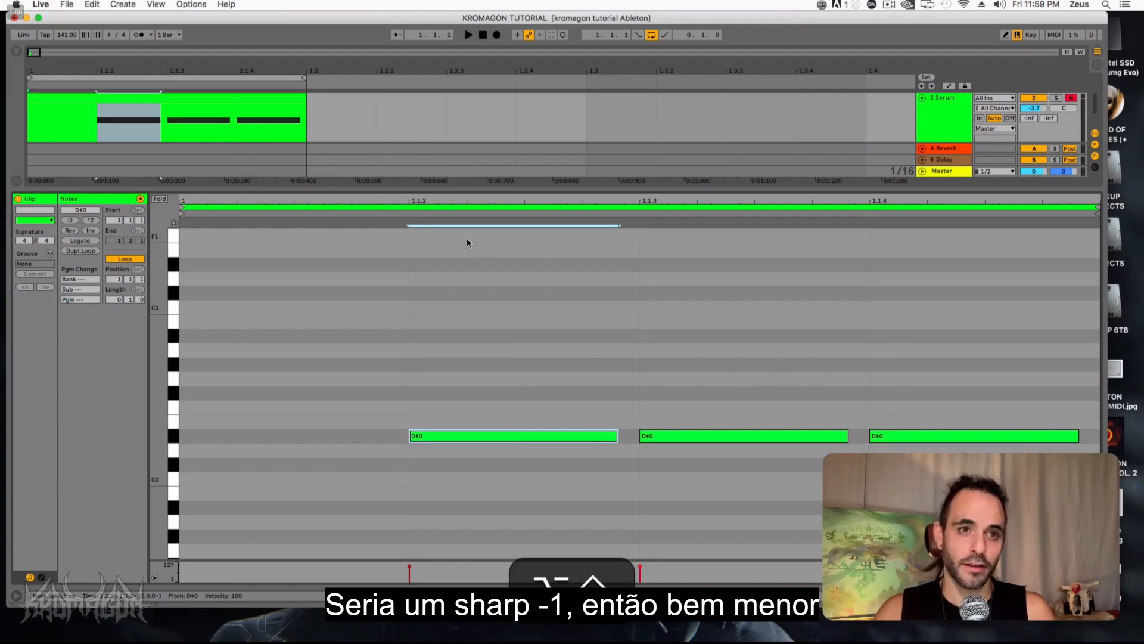
drag(499, 337, 932, 448)
key(Down)
key(Down)
key(Down)
key(Down)
key(Down)
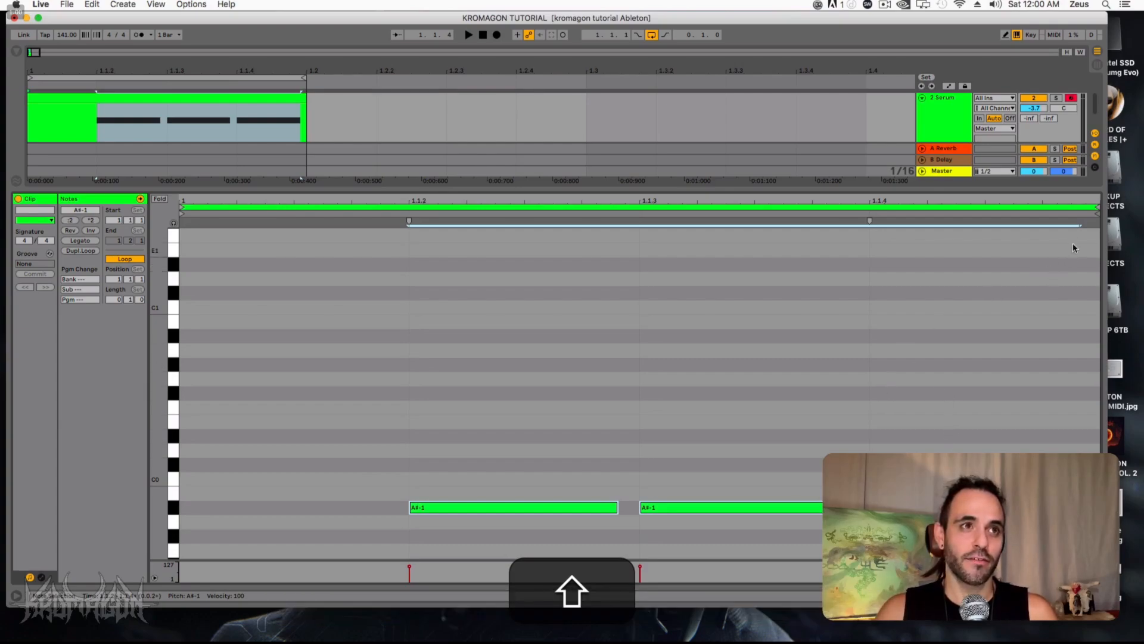
key(shift+space)
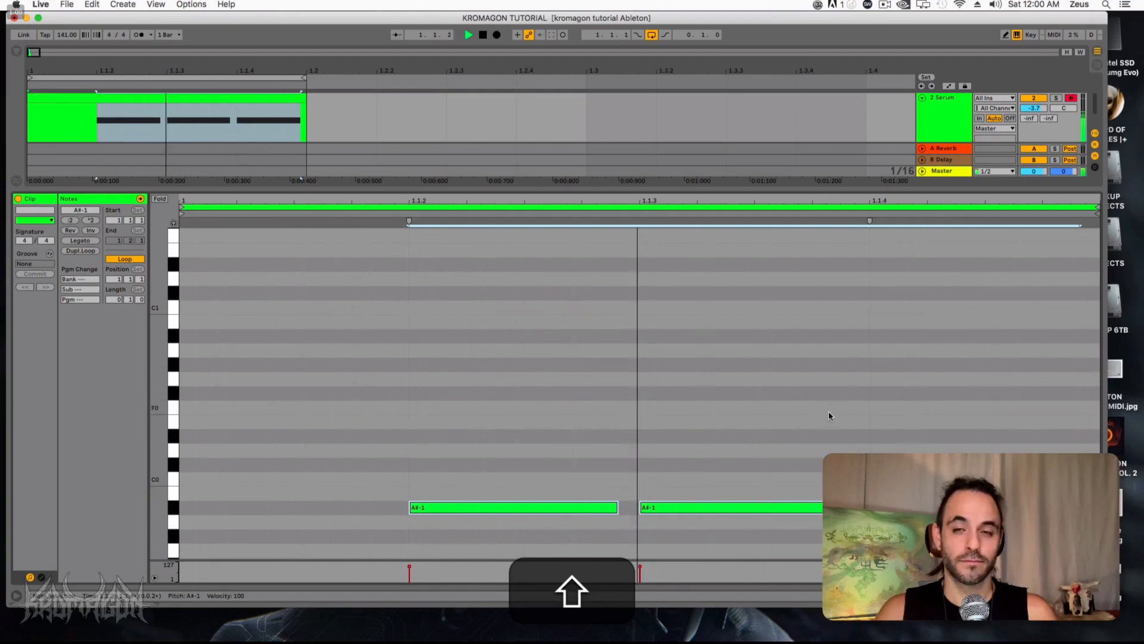
key(shift+space)
Transpose all three bass notes back up to D#0 and play the pattern.
drag(484, 412, 822, 510)
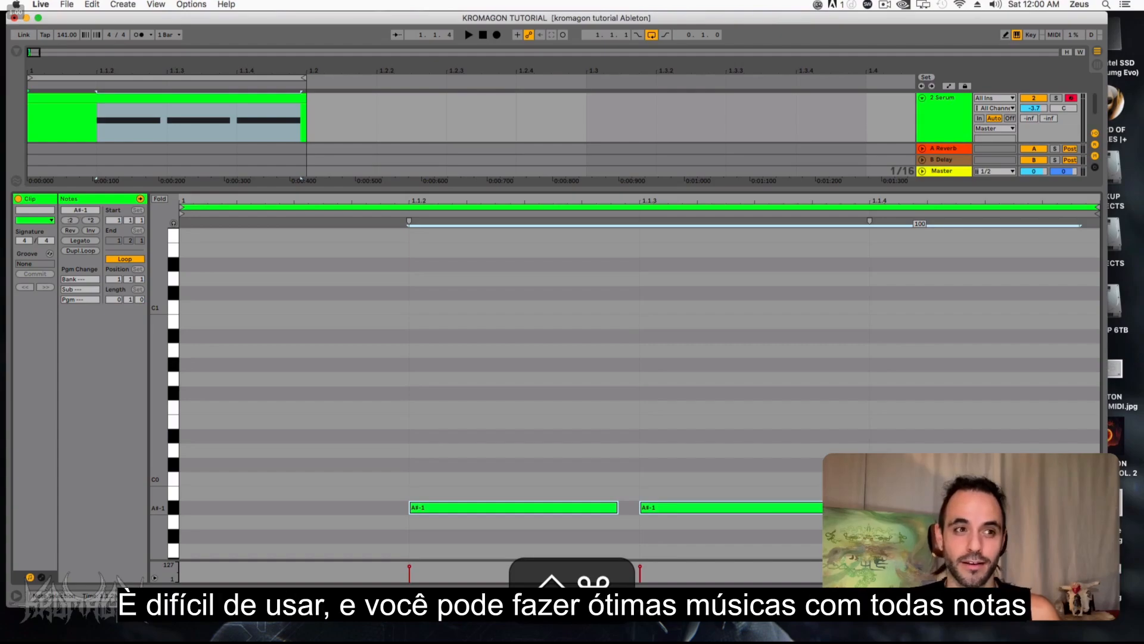
key(Up)
key(Up)
key(Up)
key(Up)
key(Up)
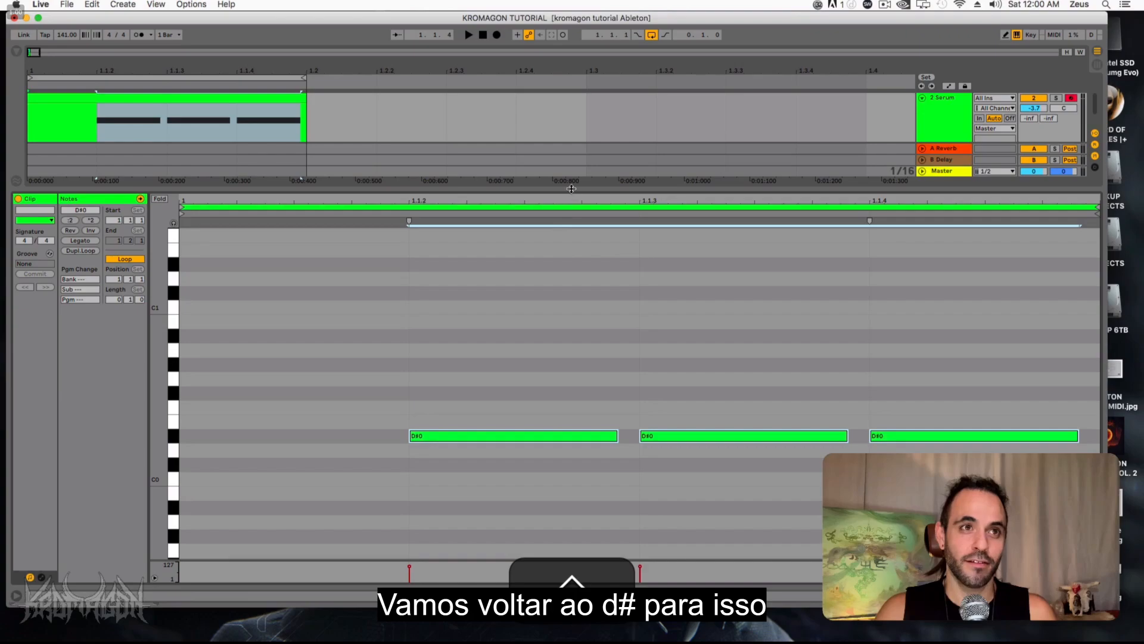
click(364, 372)
key(space)
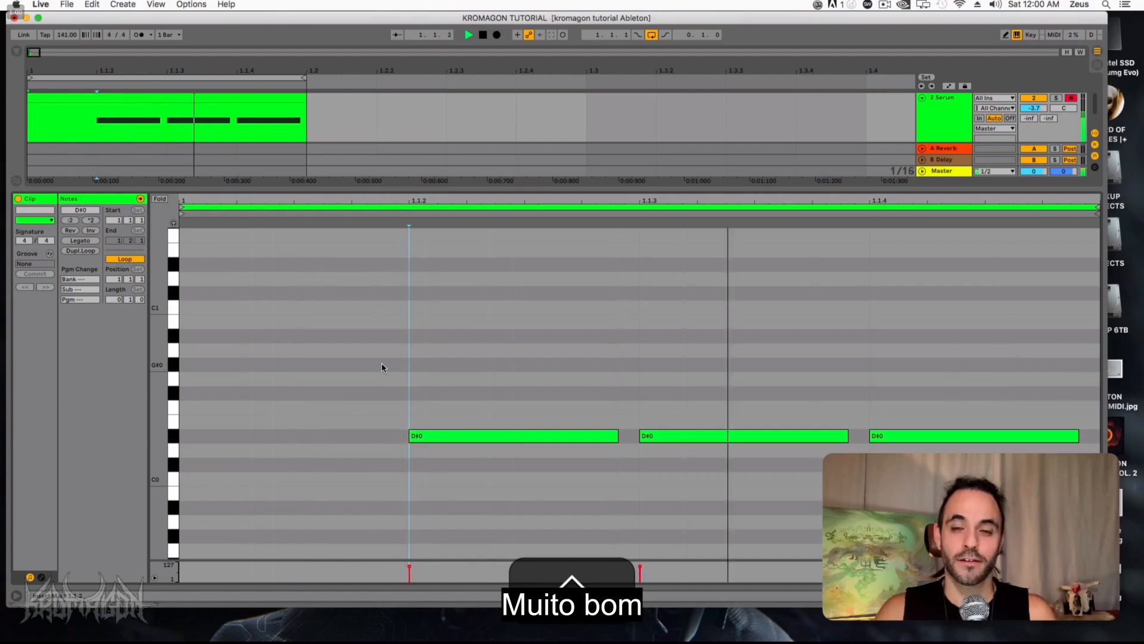
key(space)
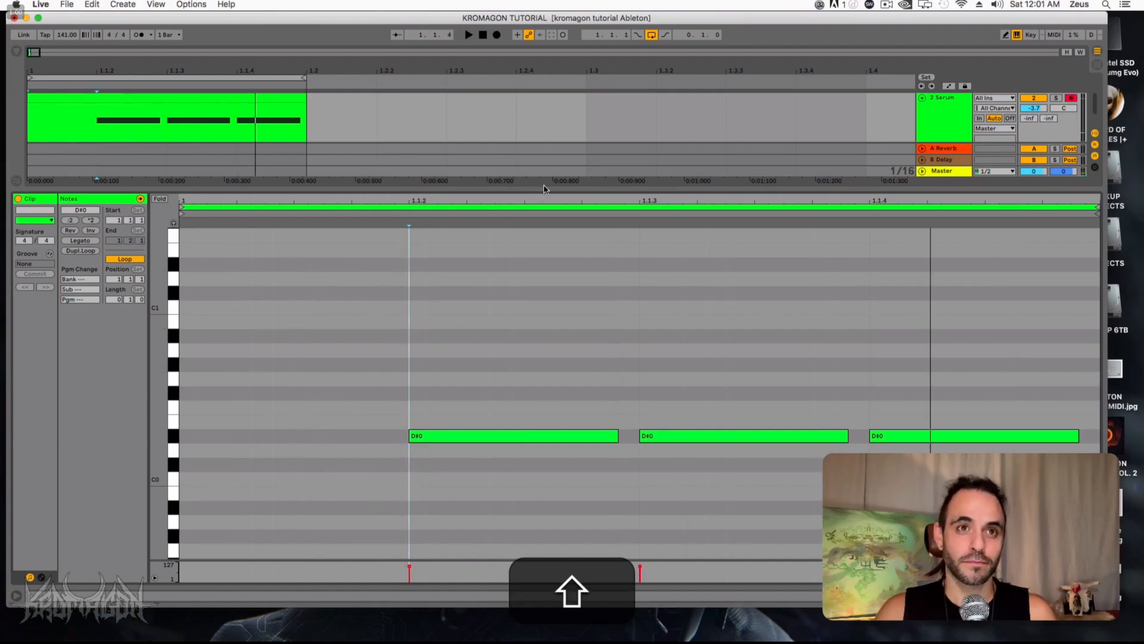
Collapse the note editor to show the full arrangement and make the Serum track taller.
drag(548, 190, 549, 596)
key(space)
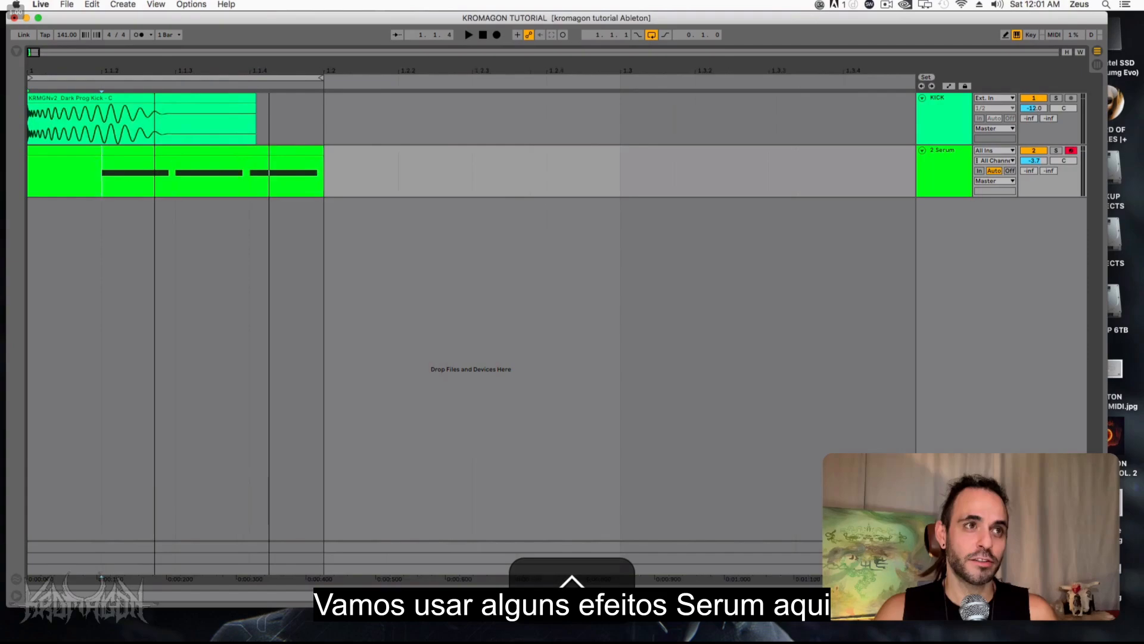
key(space)
drag(938, 196, 937, 227)
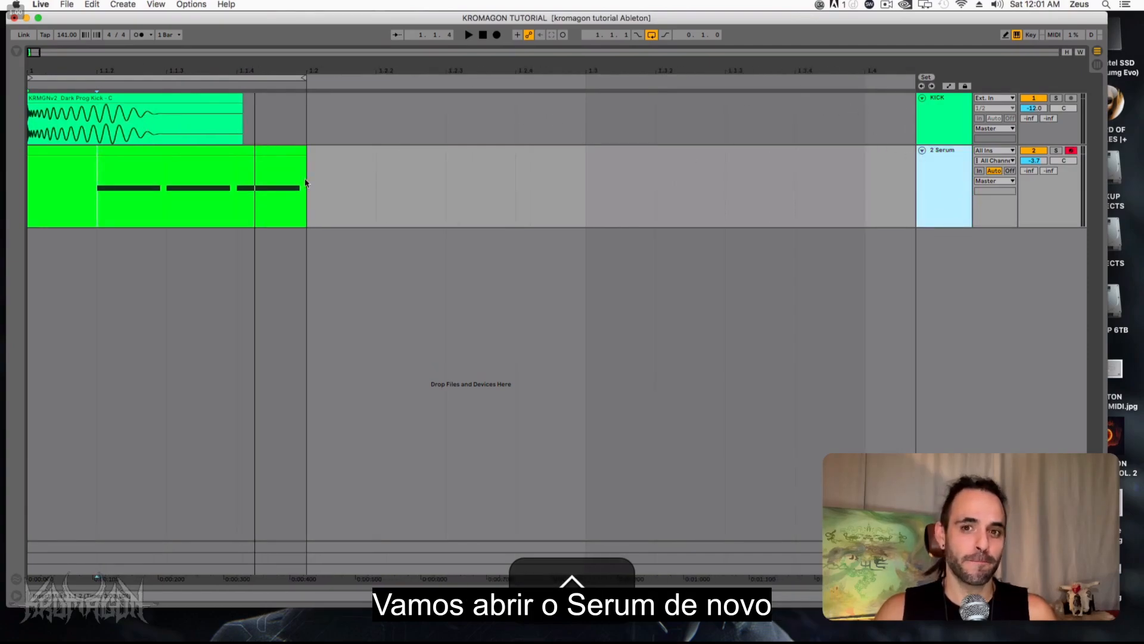
Show the Serum track's device chain and reopen the Serum plug-in window.
key(shift+Tab)
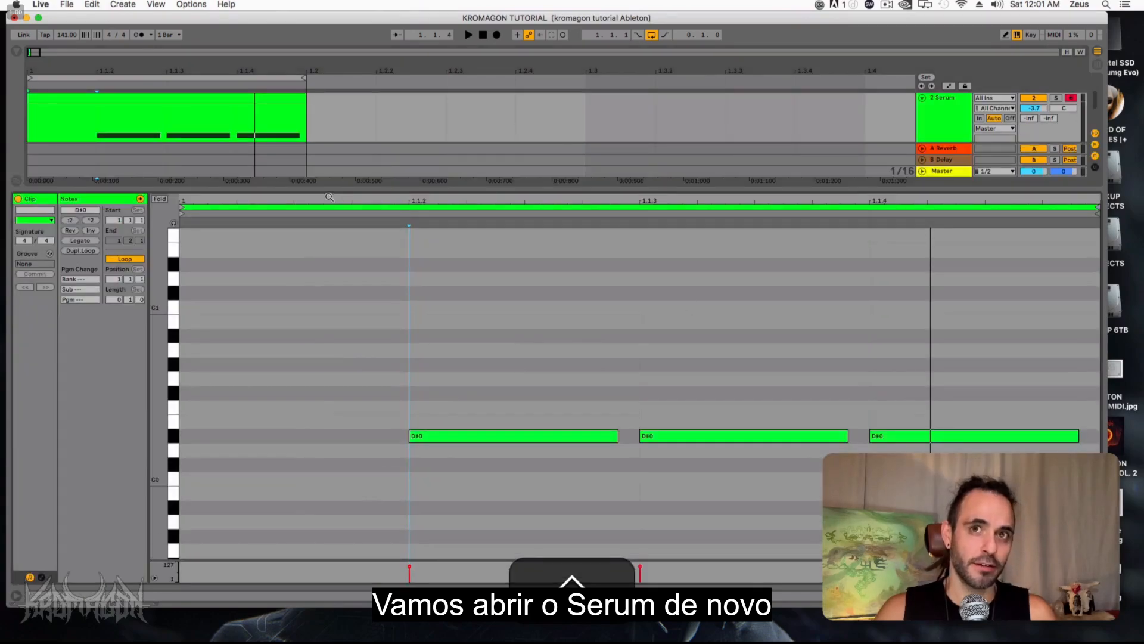
key(shift+Tab)
click(963, 234)
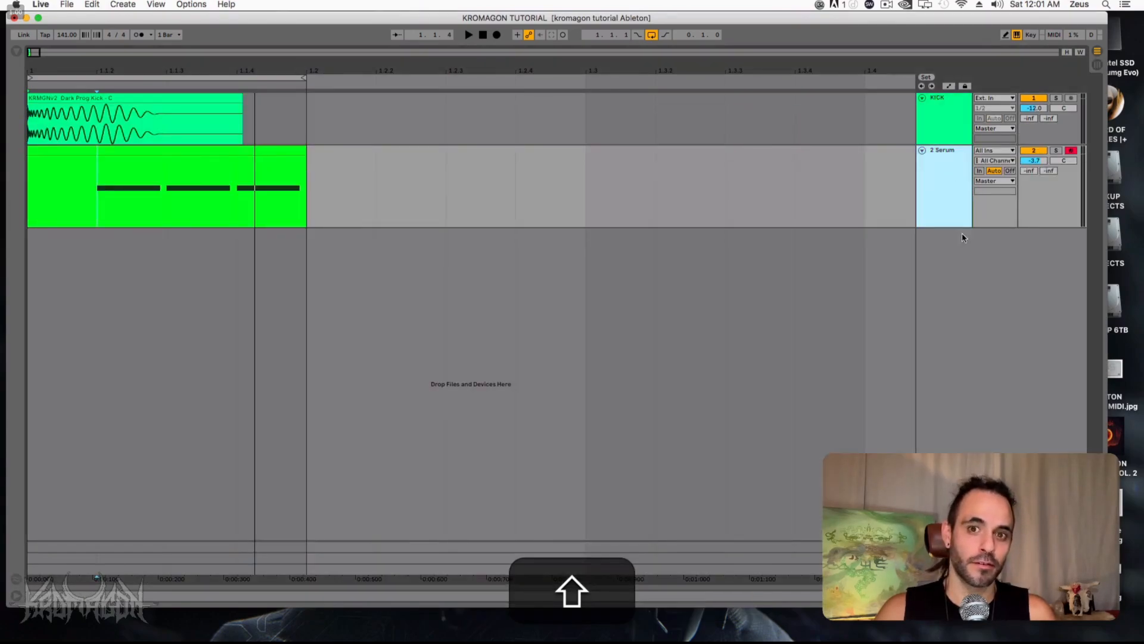
key(shift+Tab)
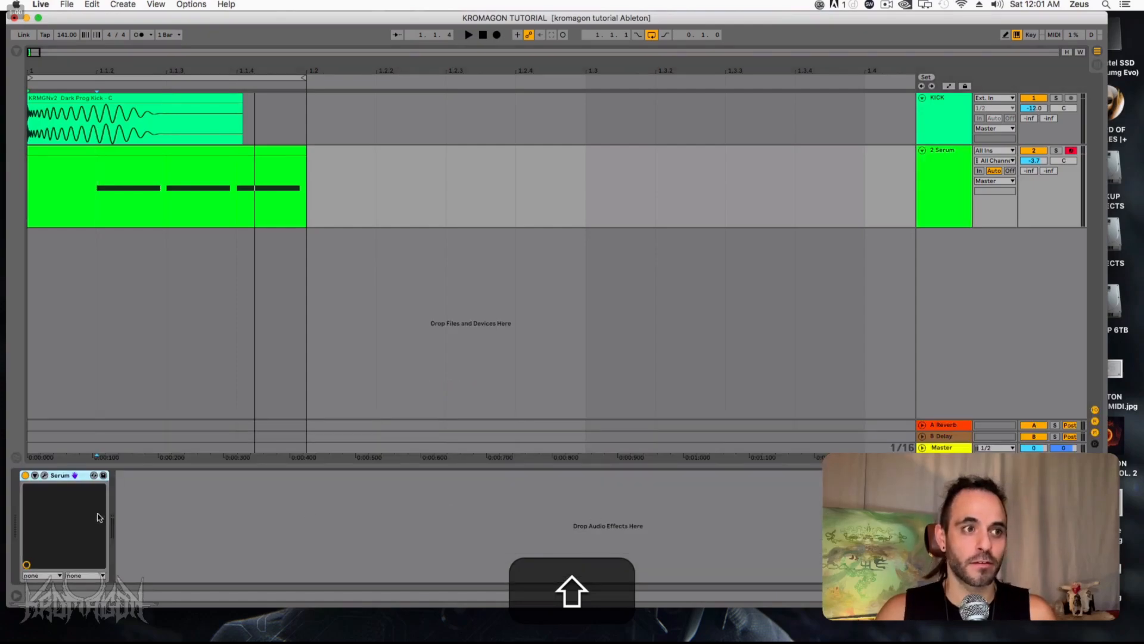
click(47, 477)
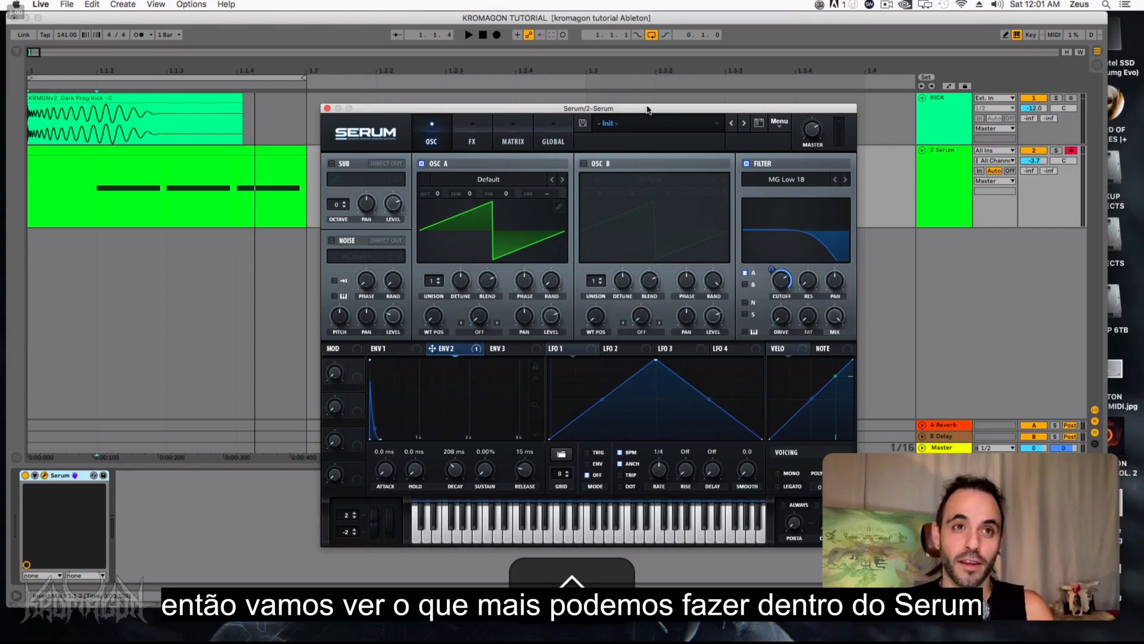
Show Serum's effects rack and move Compressor to first place and Flanger to second in the effect order.
click(484, 139)
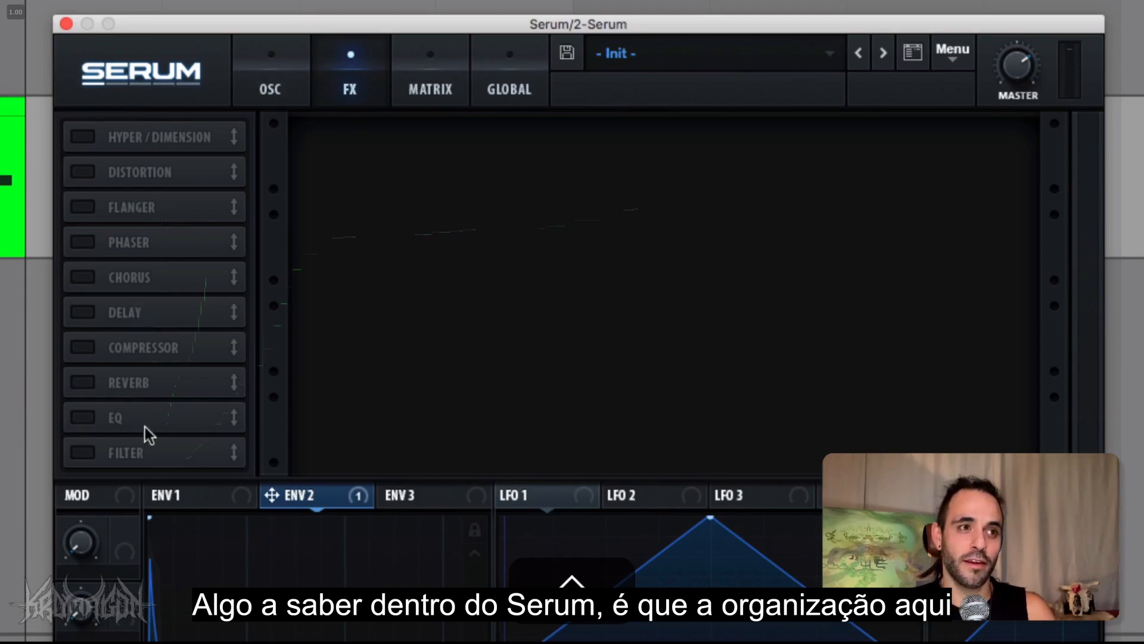
drag(156, 348, 165, 133)
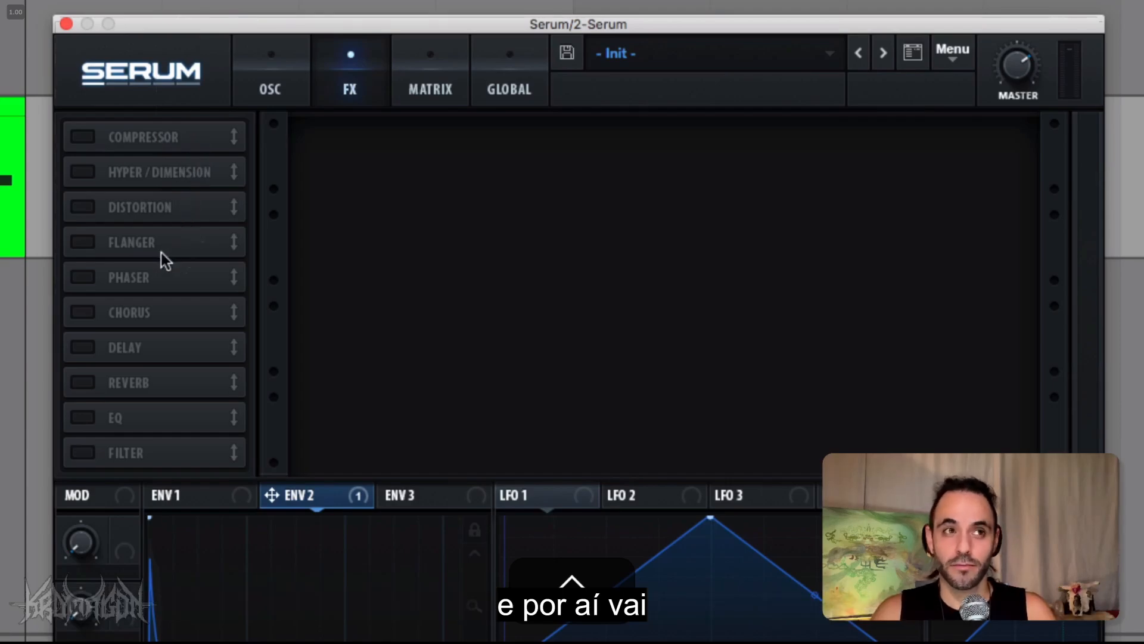
drag(165, 240, 148, 165)
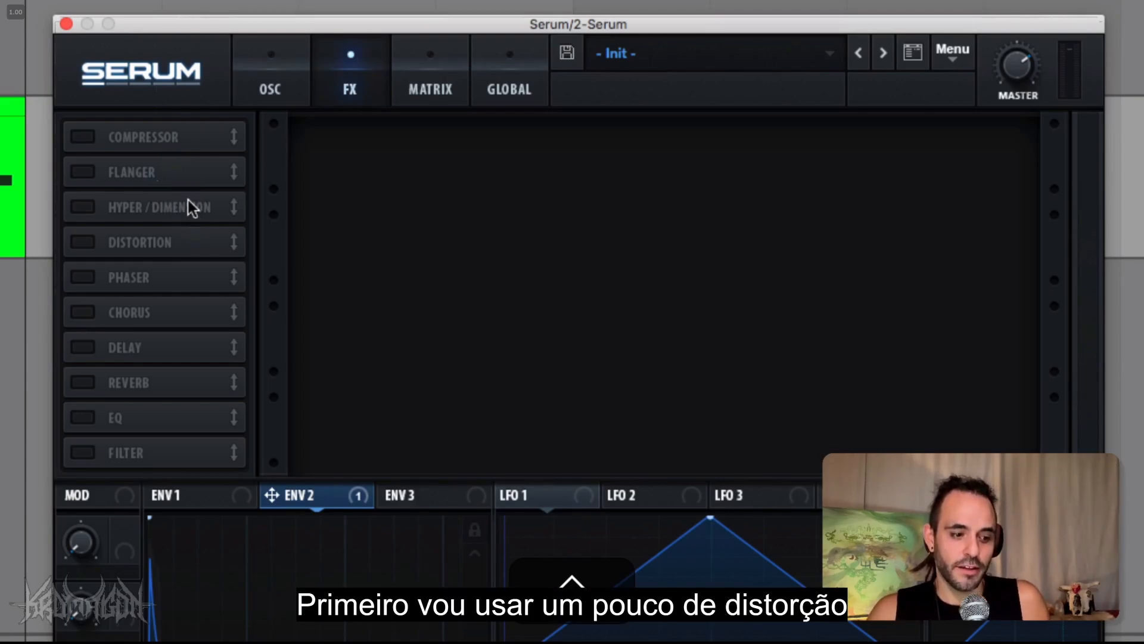
Move Distortion to the front of the effect order, enable it with the Tube type and reduce its mix.
drag(170, 239, 171, 127)
click(83, 137)
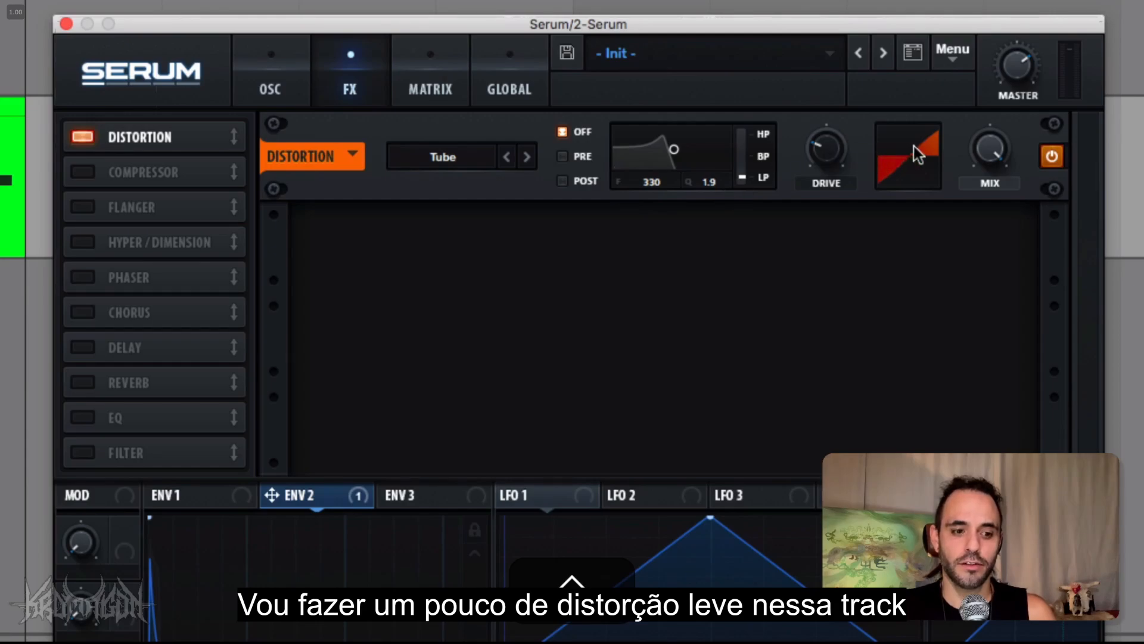
drag(993, 152, 985, 363)
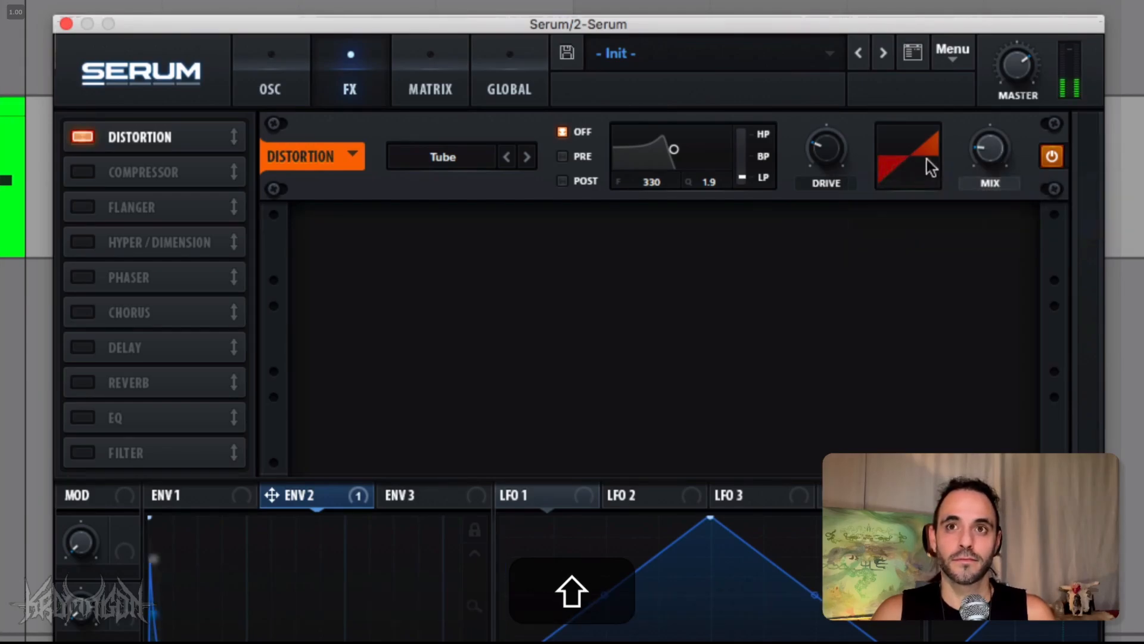
Adjust the distortion mix slightly and audition the SoftClip and HardClip distortion types against the kick in playback.
drag(973, 160, 968, 131)
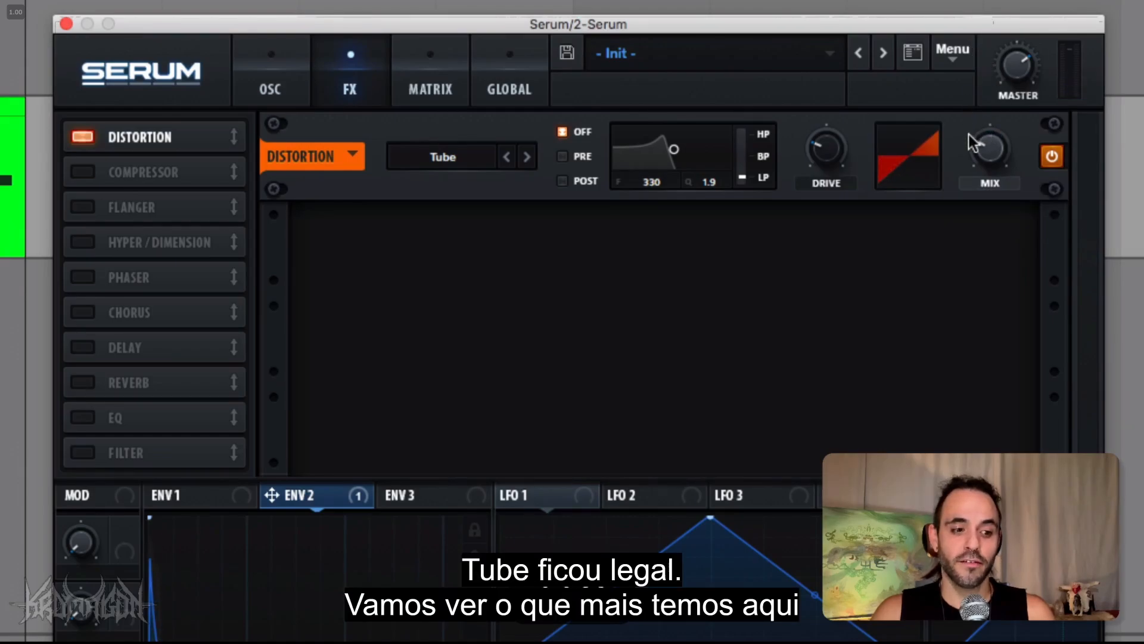
shift+click(527, 157)
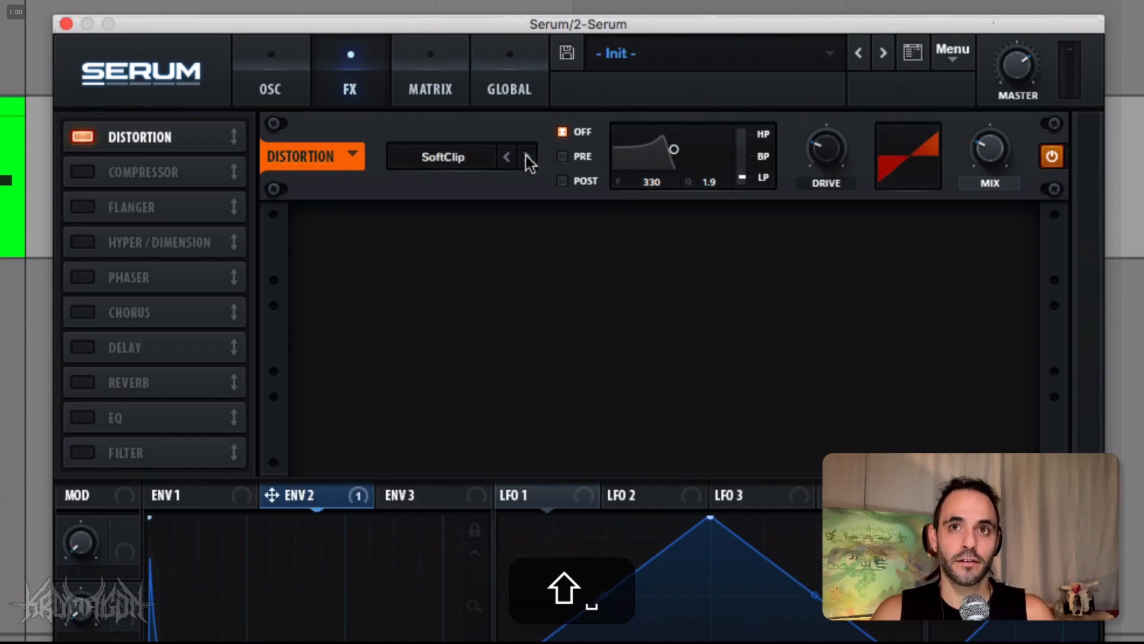
key(shift+space)
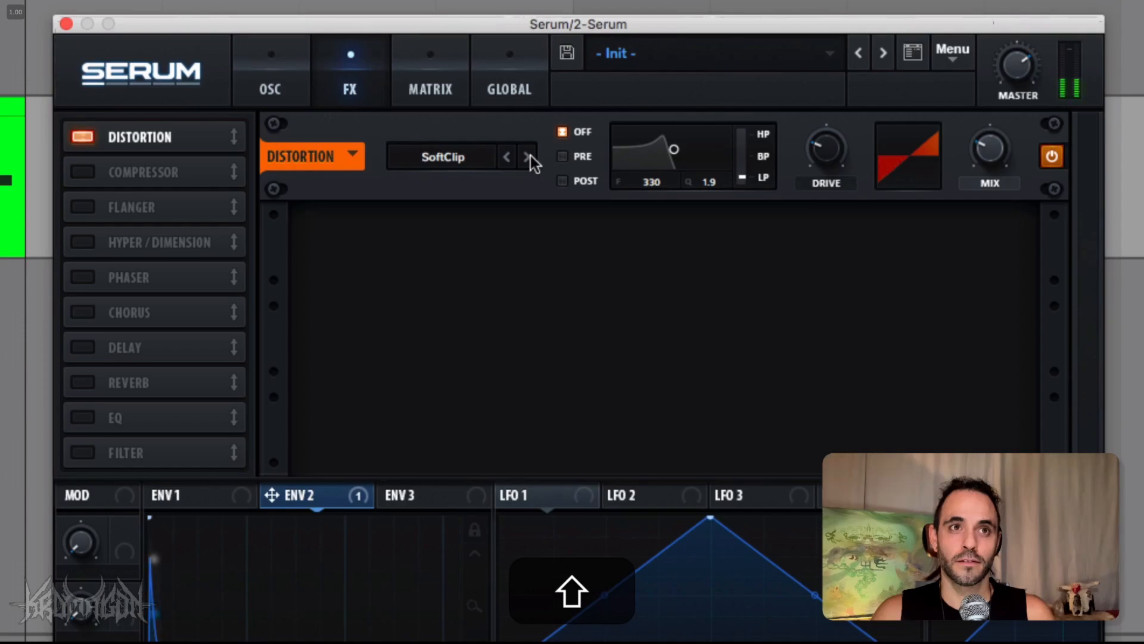
shift+click(528, 157)
key(shift+space)
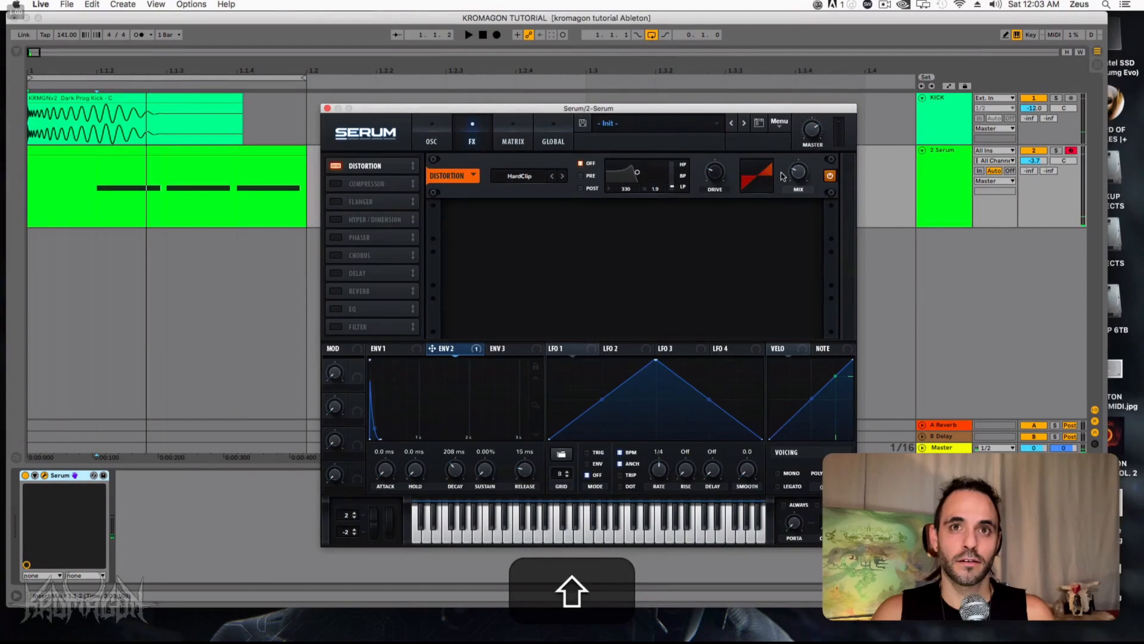
mouse_move(797, 176)
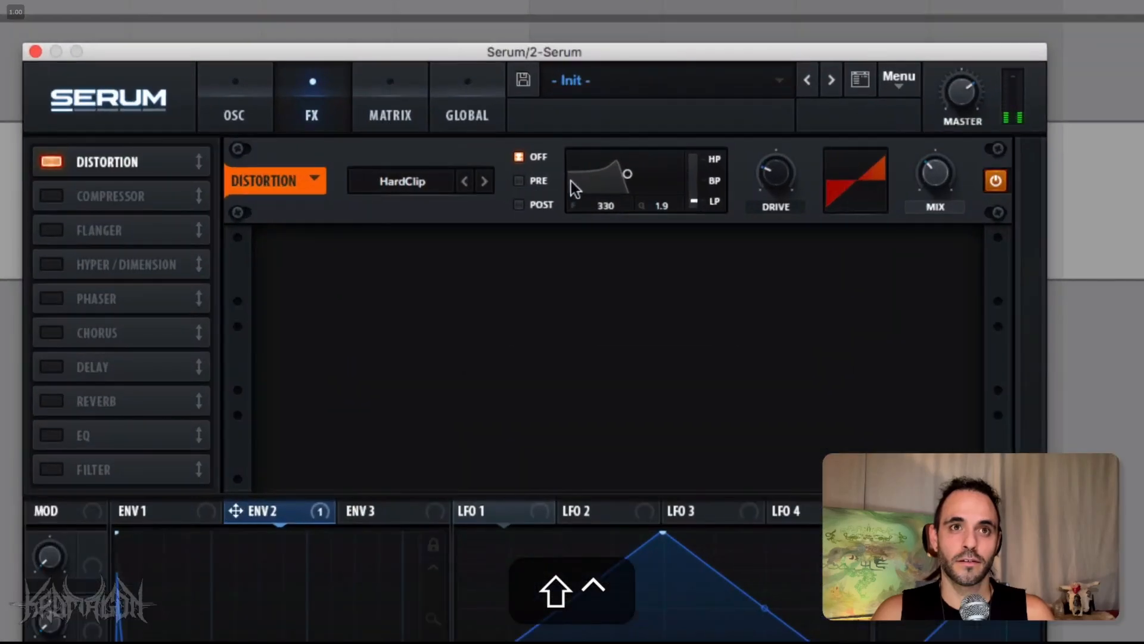
Audition the distortion types from Diode 1 through Zero-Square and choose Downsample.
click(481, 181)
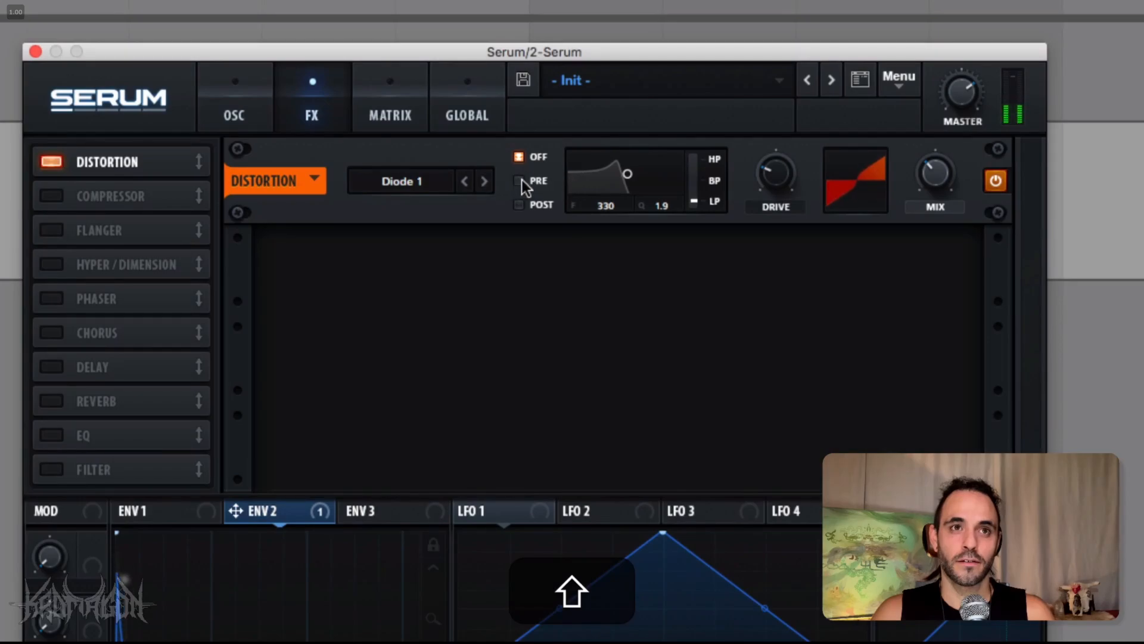
click(482, 180)
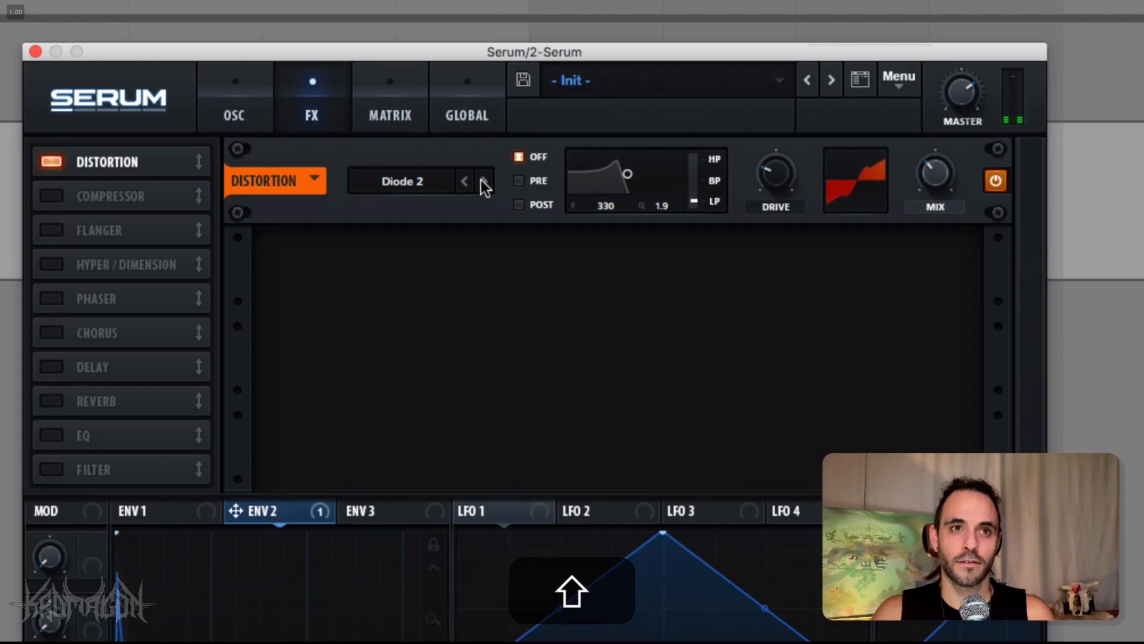
click(481, 180)
click(481, 180)
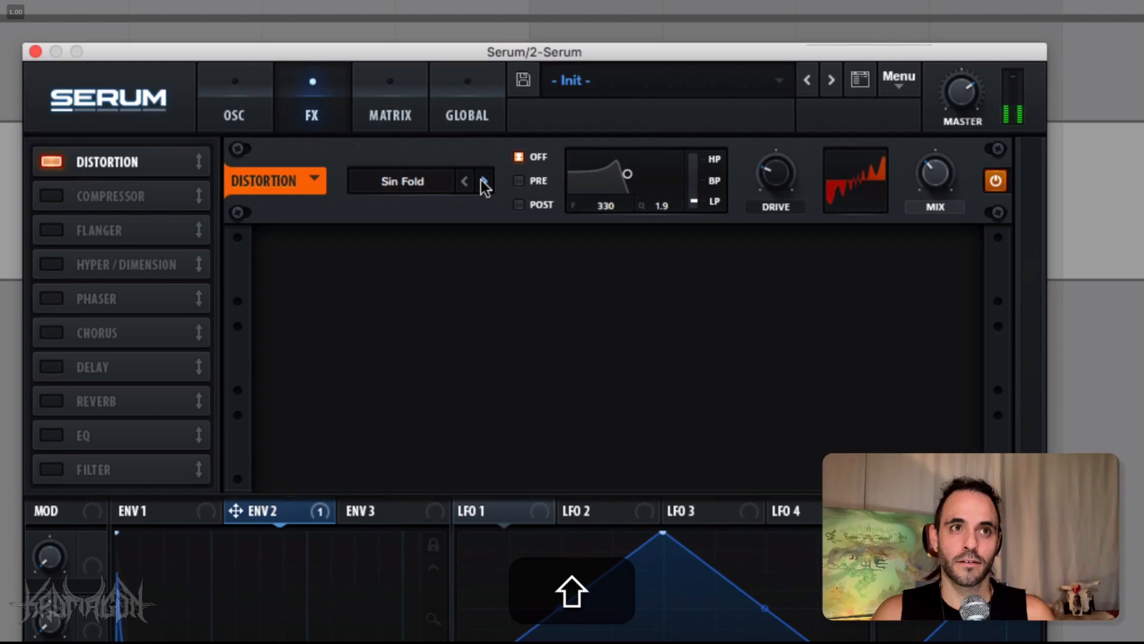
click(481, 180)
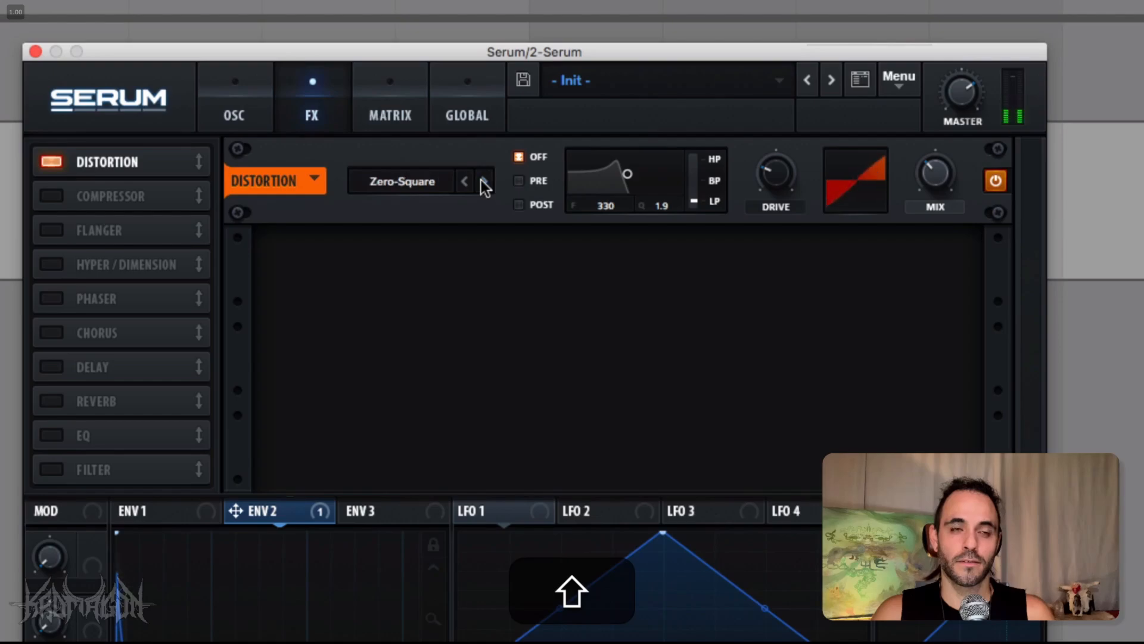
click(481, 180)
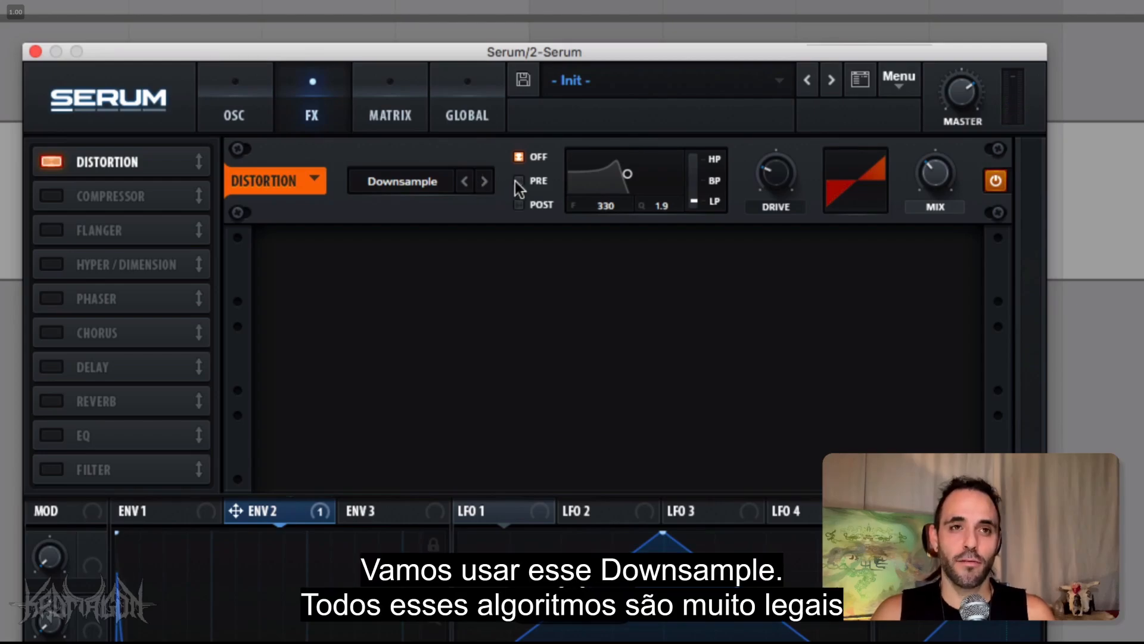
click(441, 182)
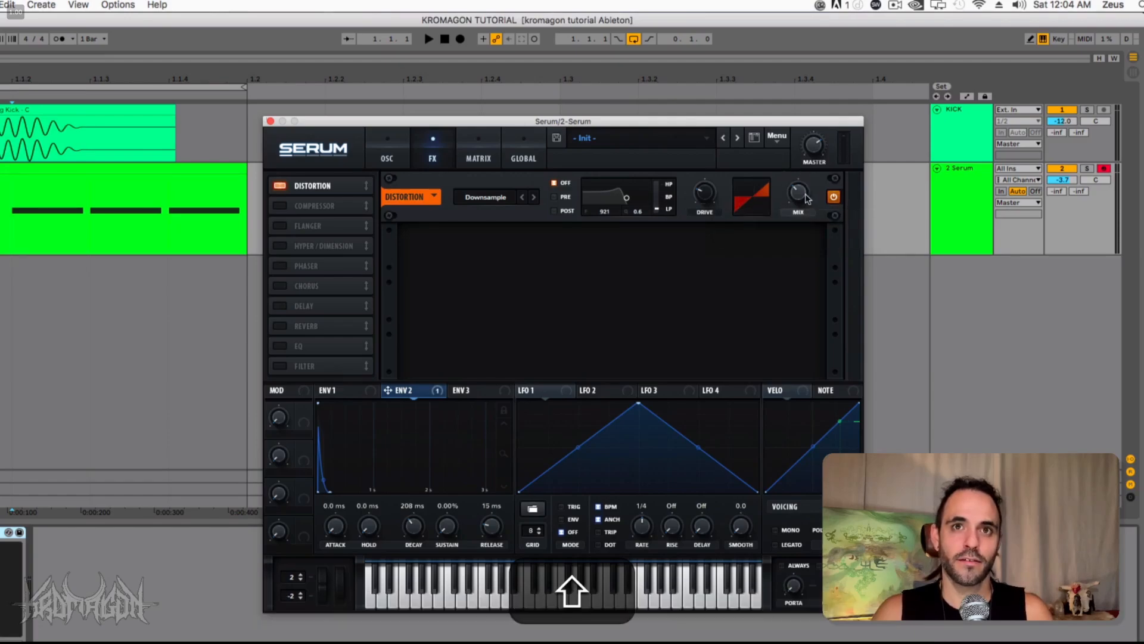
Set the distortion mix to about 26% during playback and bypass and re-enable Distortion to compare the sound.
key(shift+space)
drag(805, 200, 805, 210)
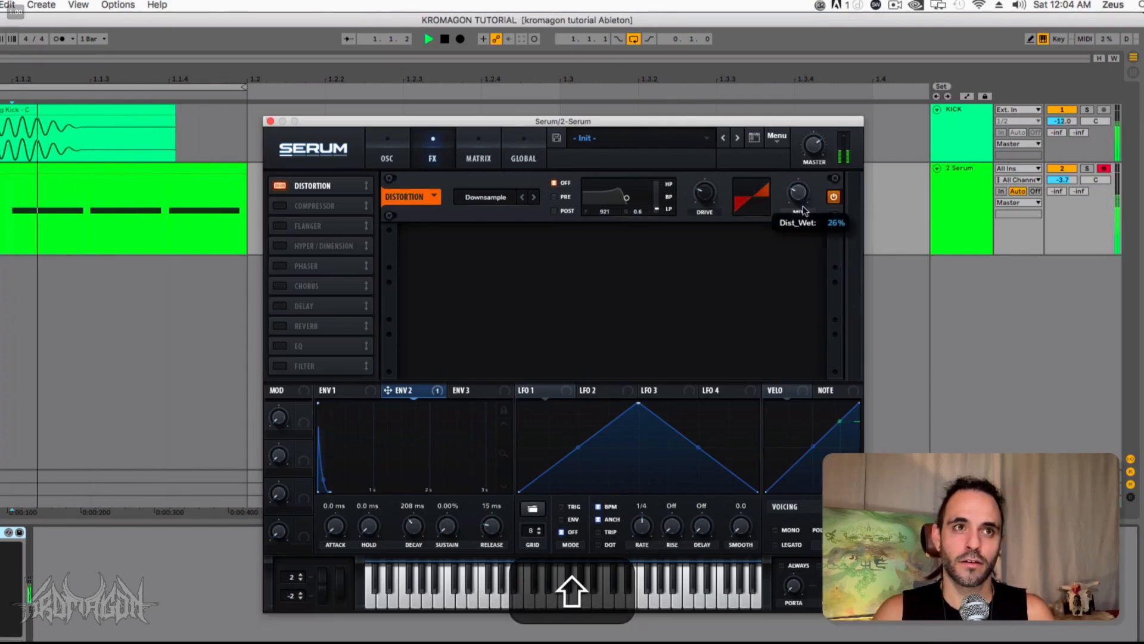
click(833, 198)
key(shift+space)
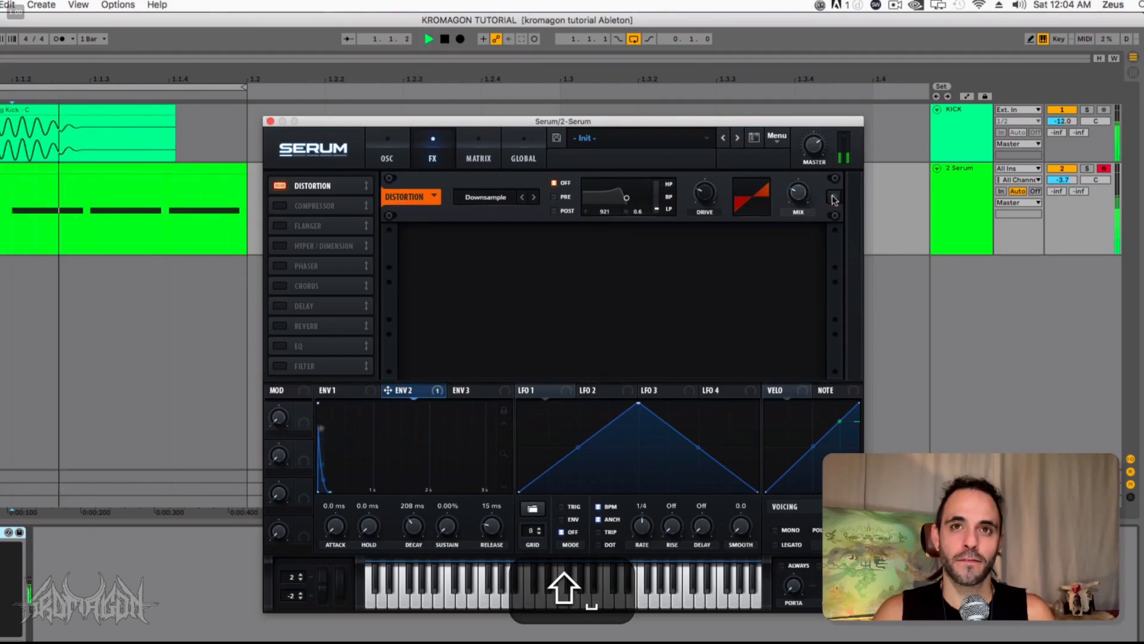
click(833, 198)
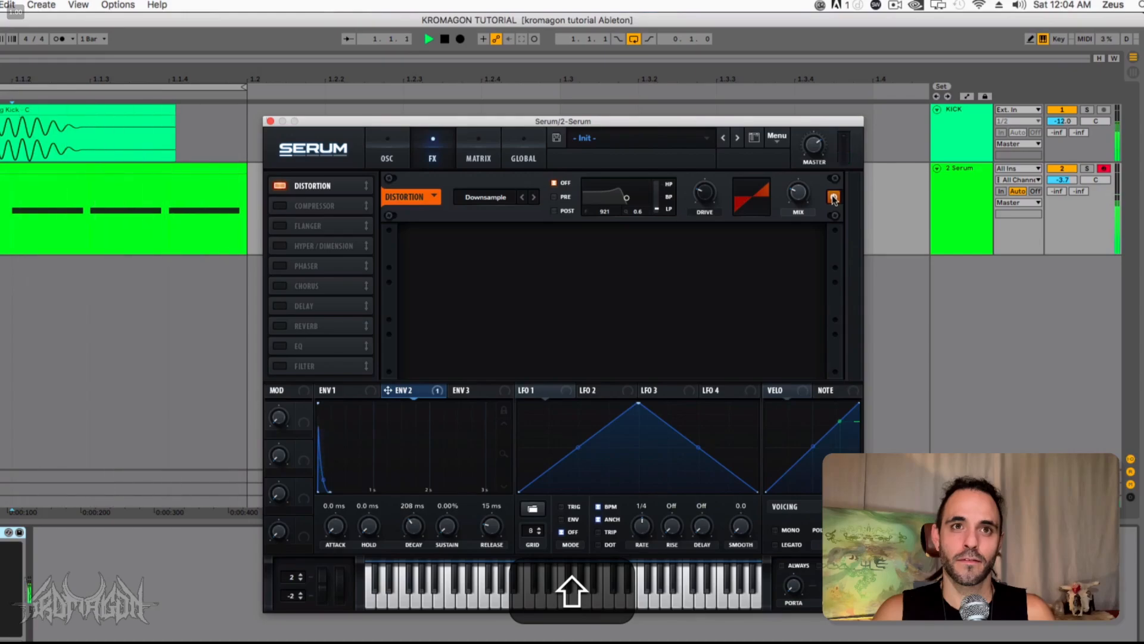
key(shift+space)
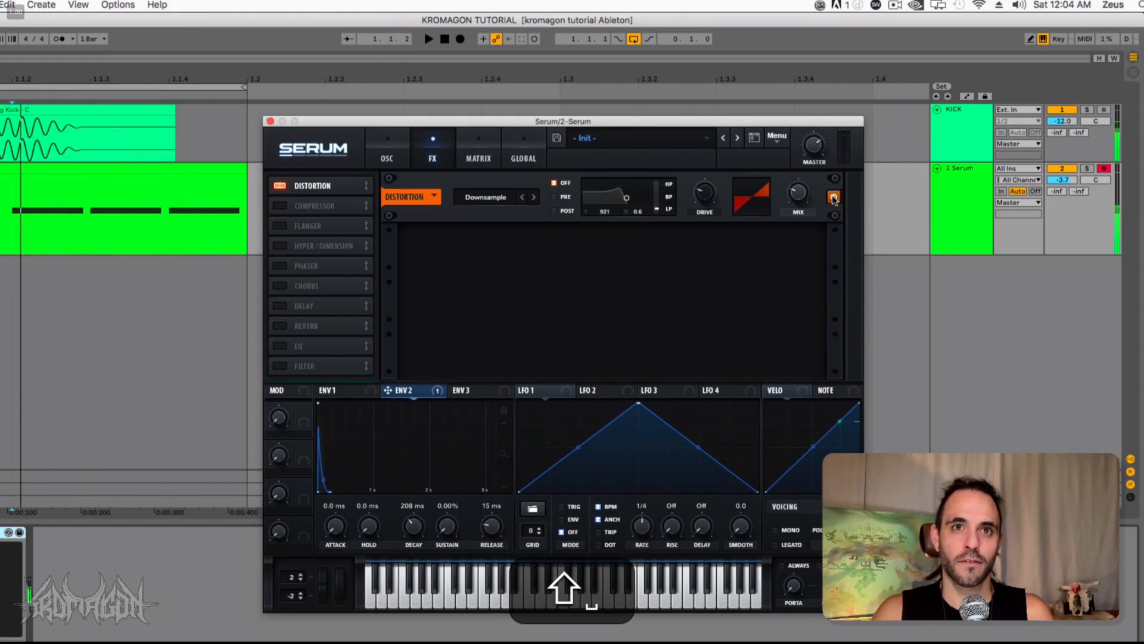
Raise the distortion drive to about 24% and fine-tune the mix while listening to the loop.
mouse_move(706, 198)
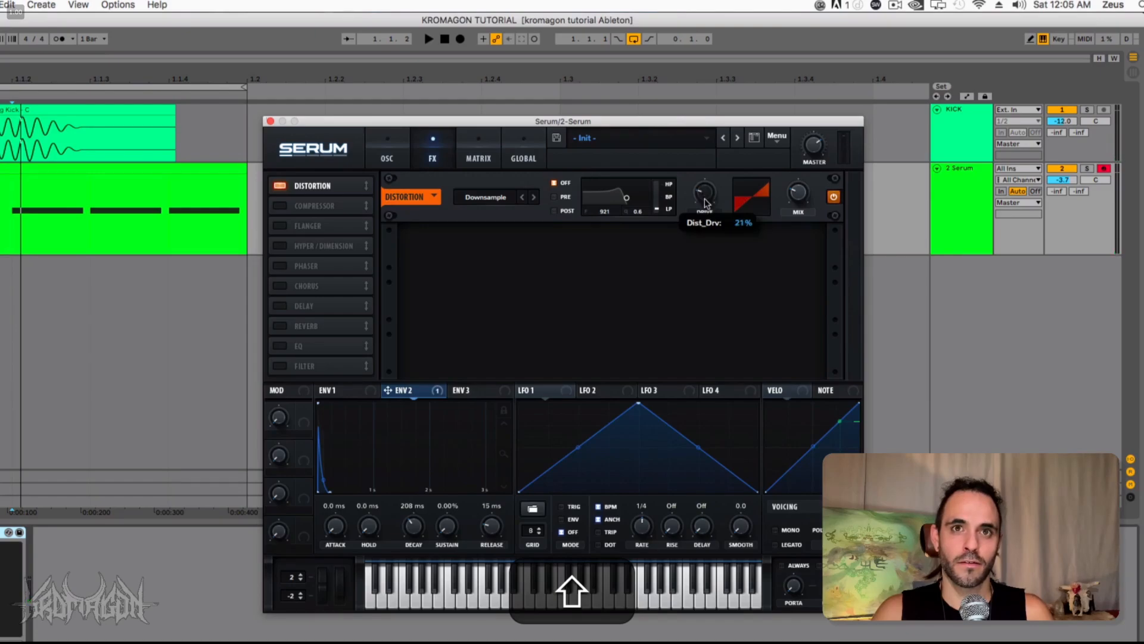
key(shift+space)
scroll(705, 201, up, 1)
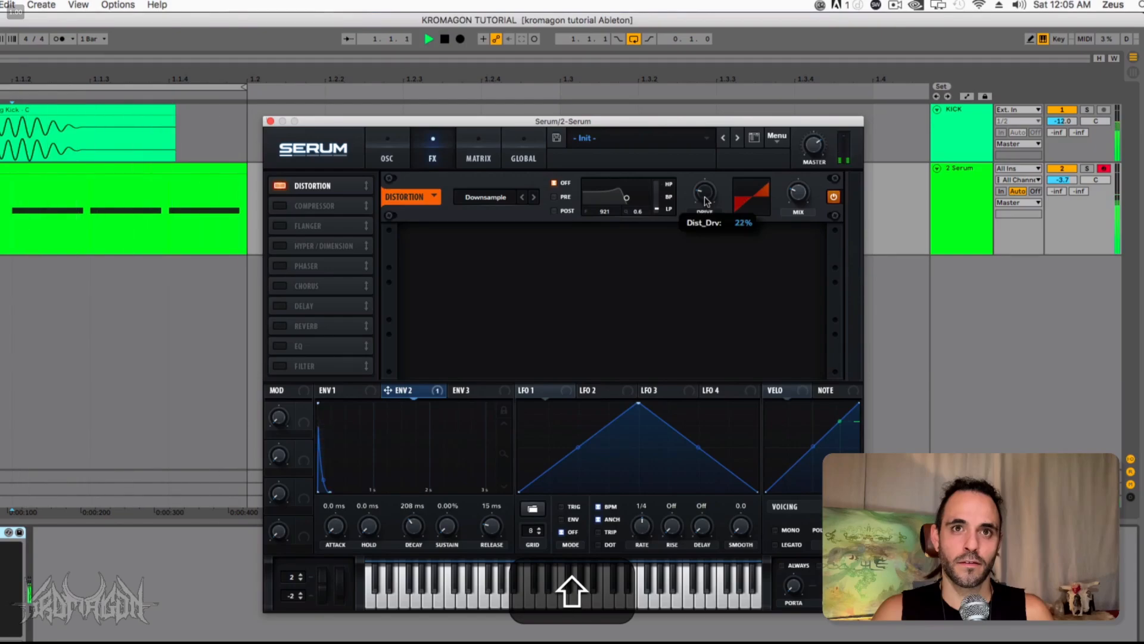
scroll(705, 202, up, 1)
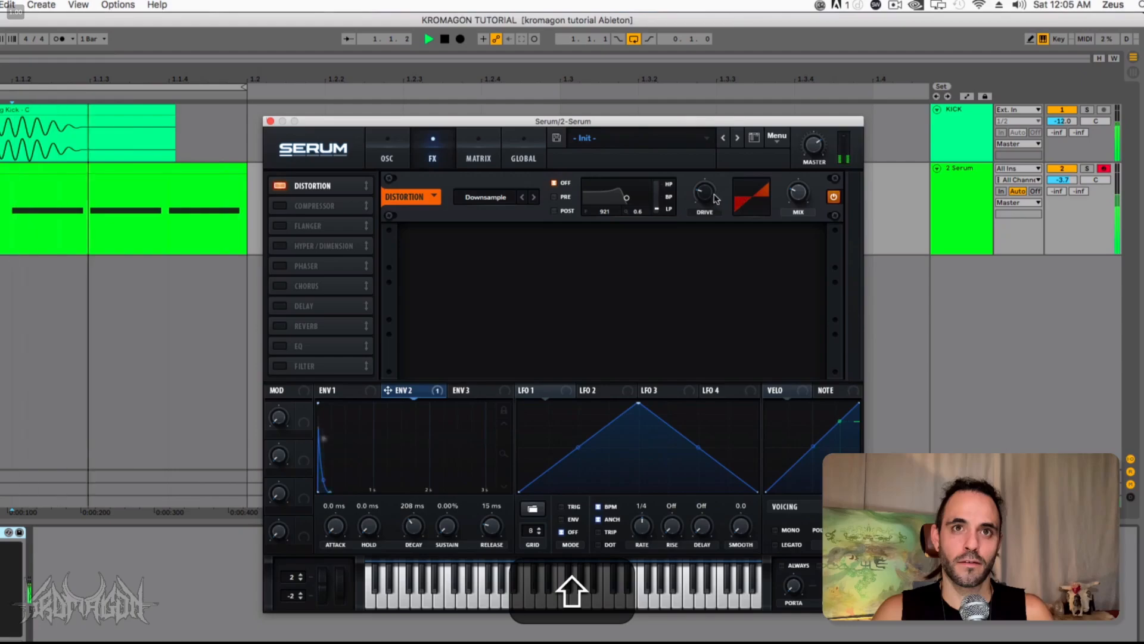
scroll(715, 197, up, 1)
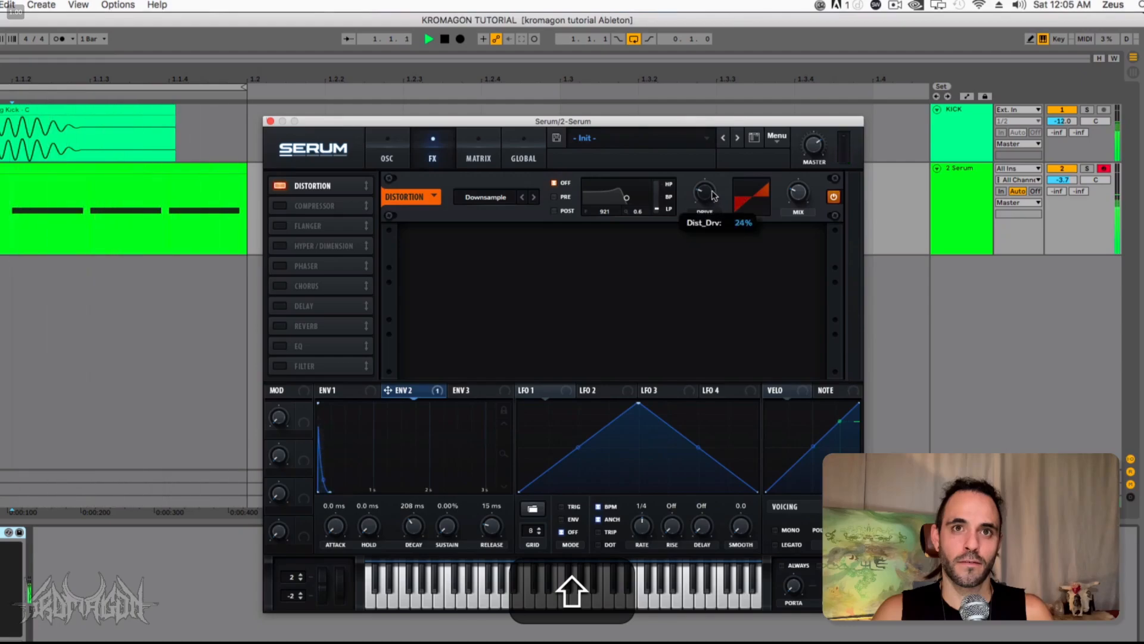
key(space)
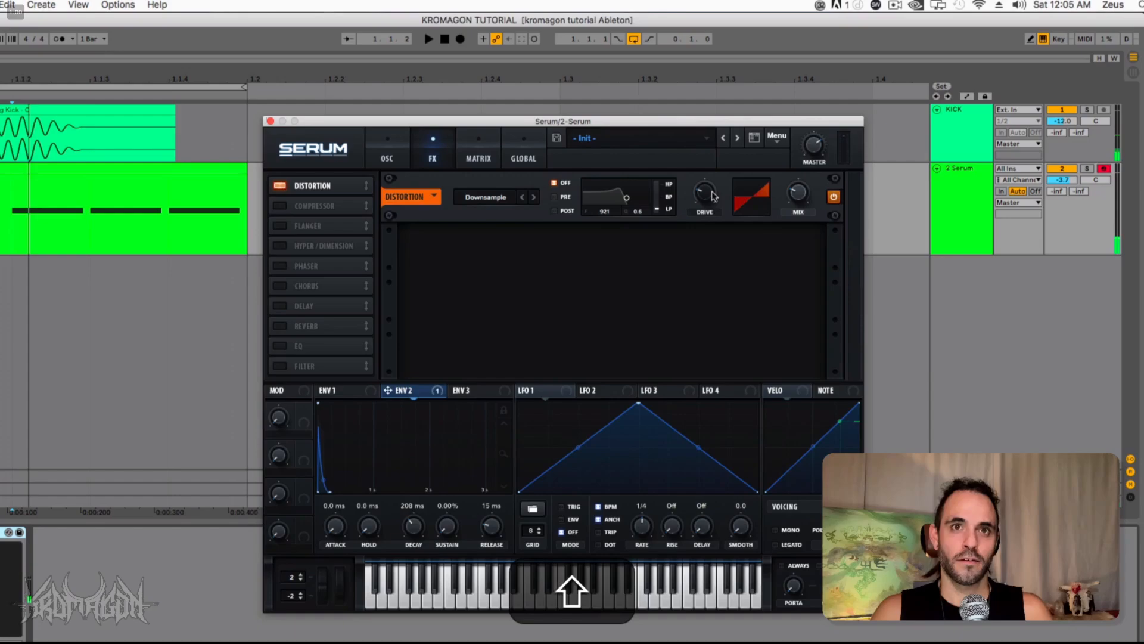
key(space)
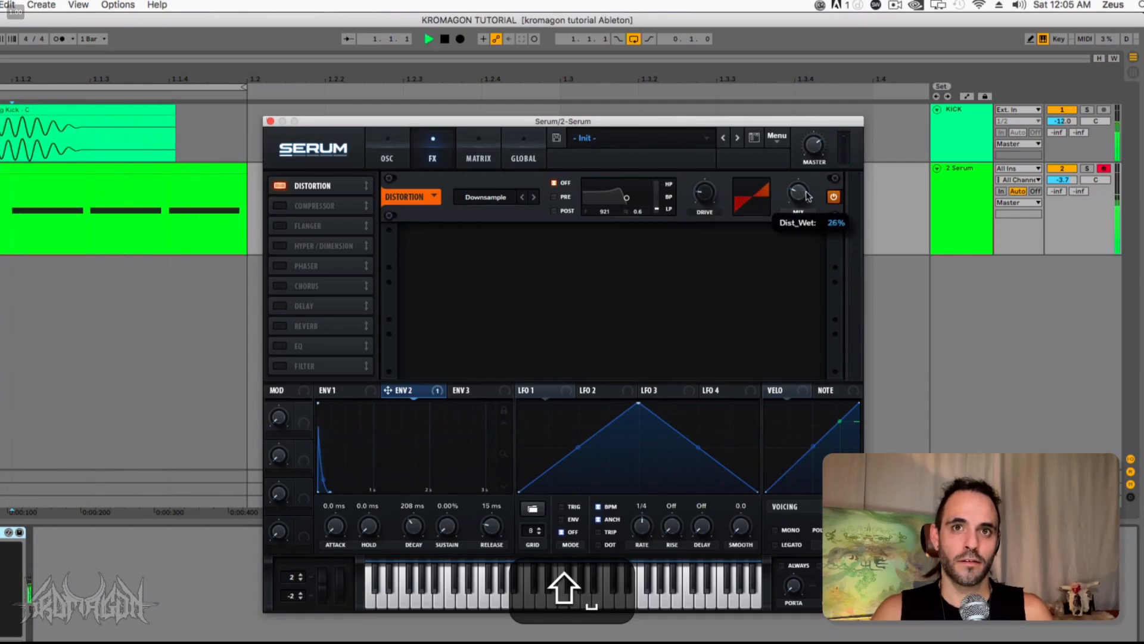
drag(810, 145, 814, 197)
key(space)
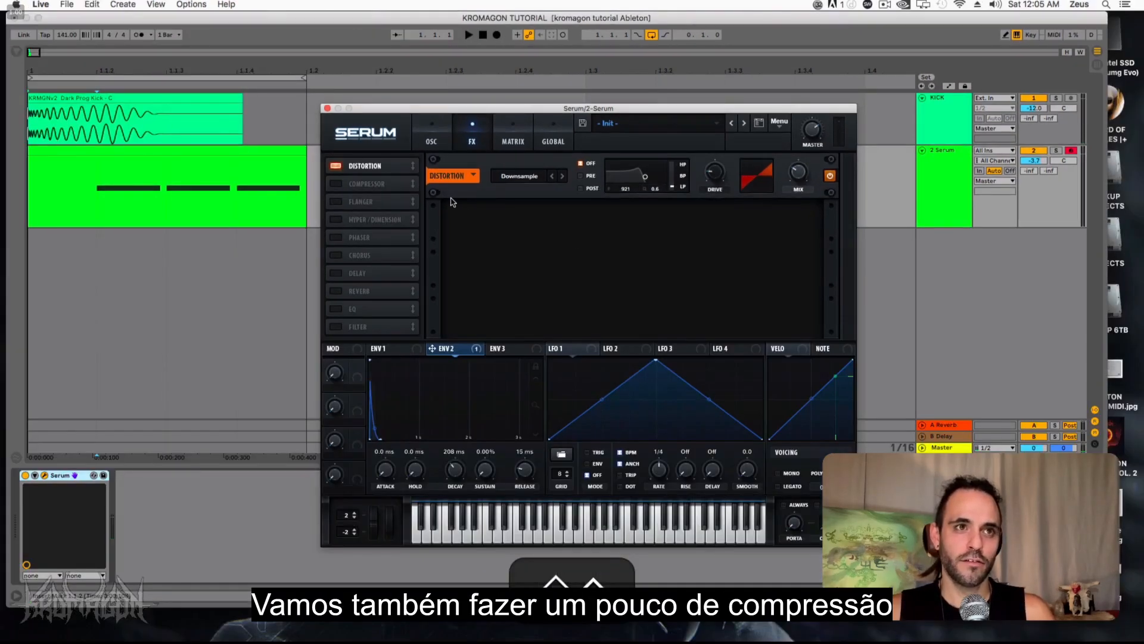
Enable the Compressor effect after Distortion and set its threshold to about -11 dB.
click(337, 185)
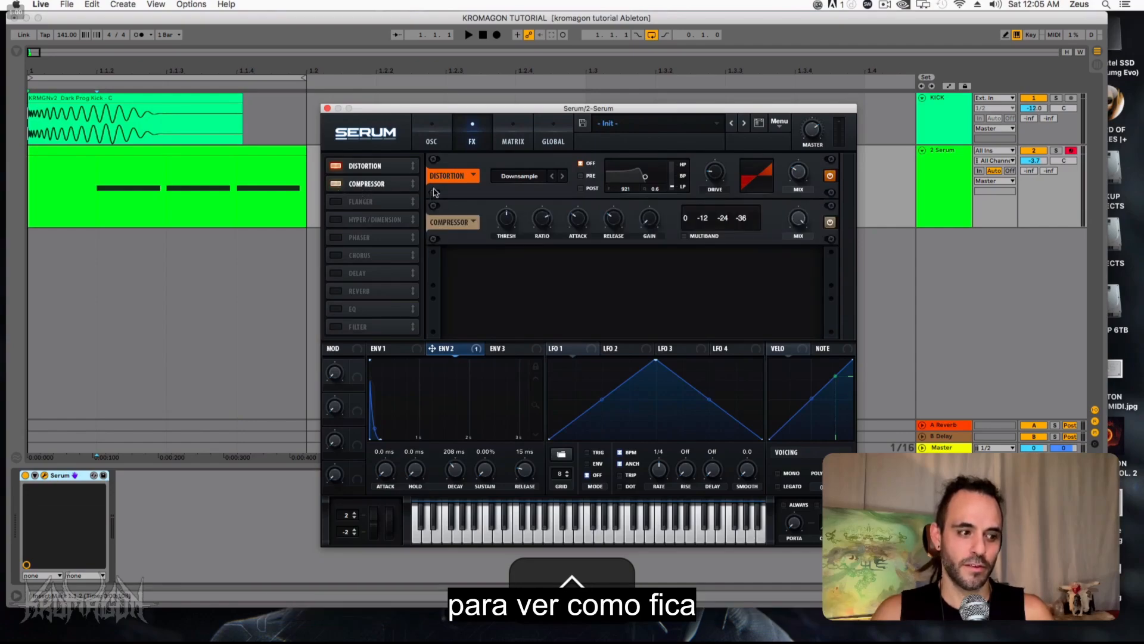
mouse_move(511, 219)
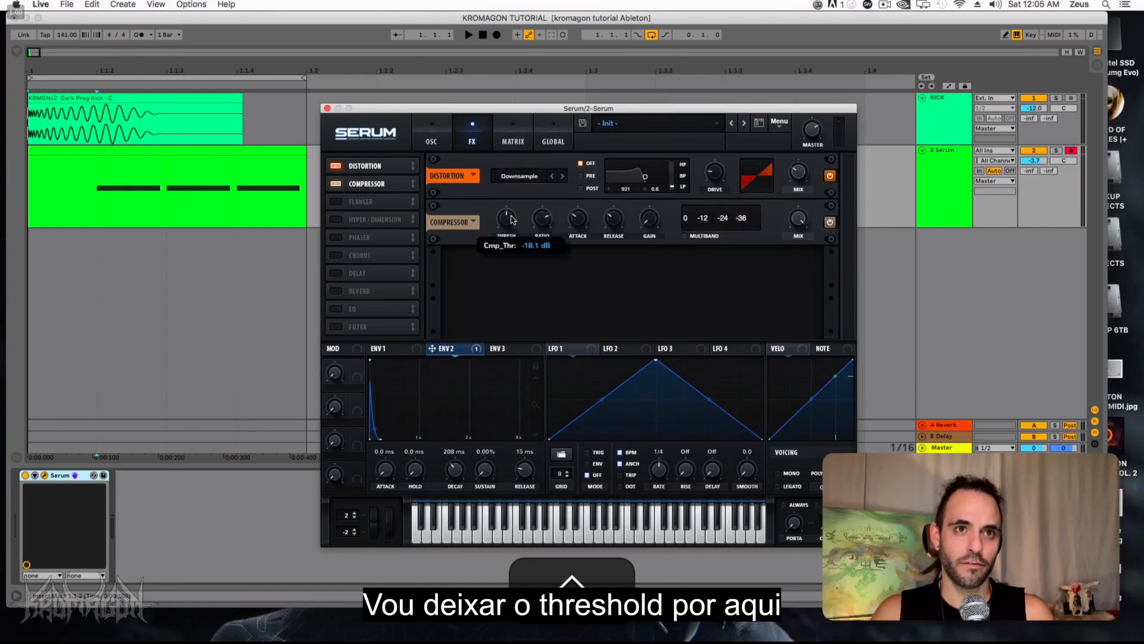
scroll(512, 231, up, 1)
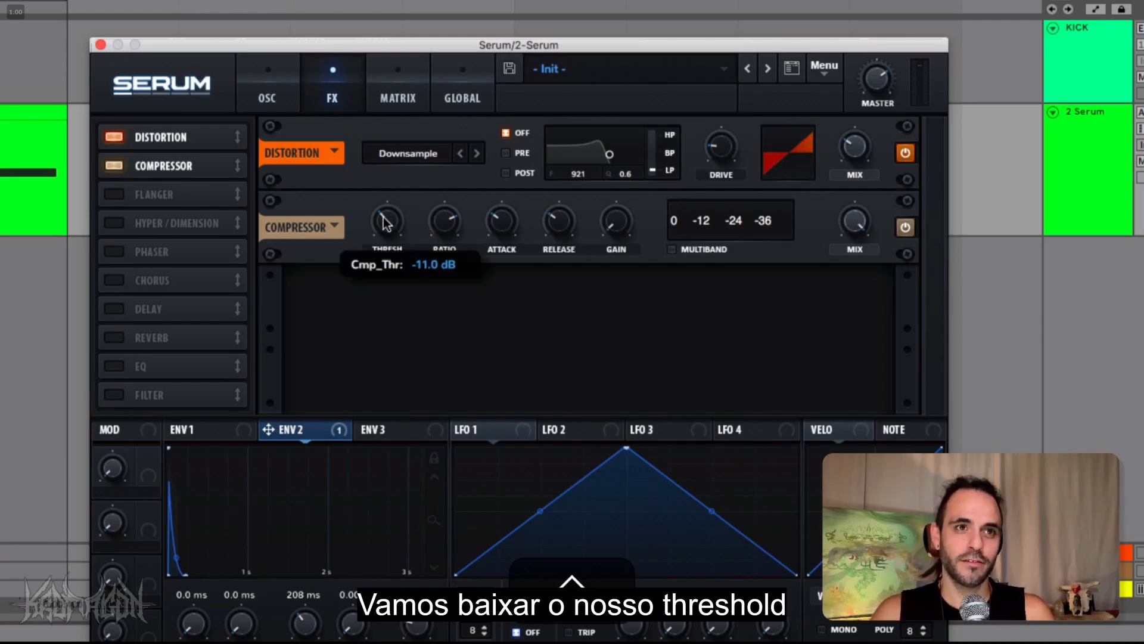
drag(384, 220, 383, 218)
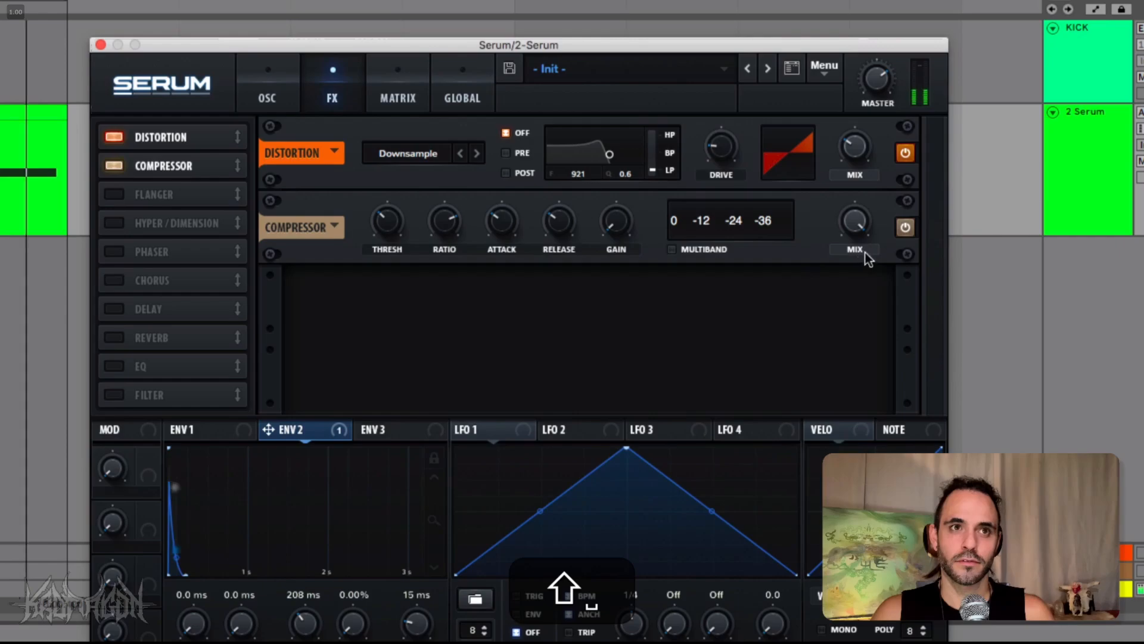
Reduce the compressor mix to 25 and turn on Multiband, checking the high, mid and low bands.
drag(858, 227, 855, 391)
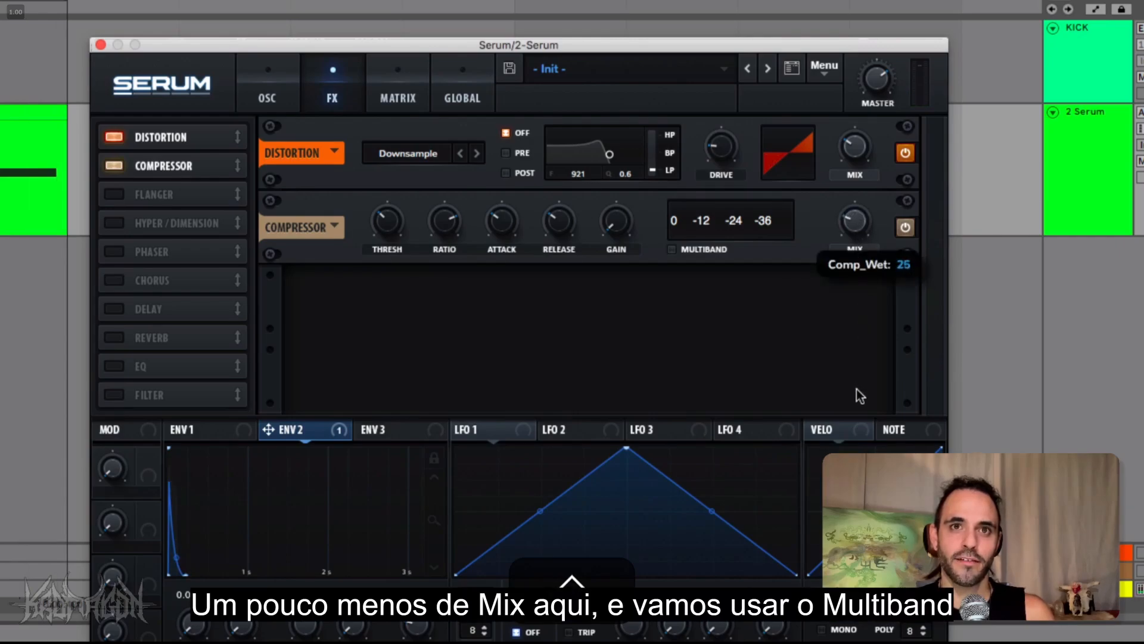
click(672, 250)
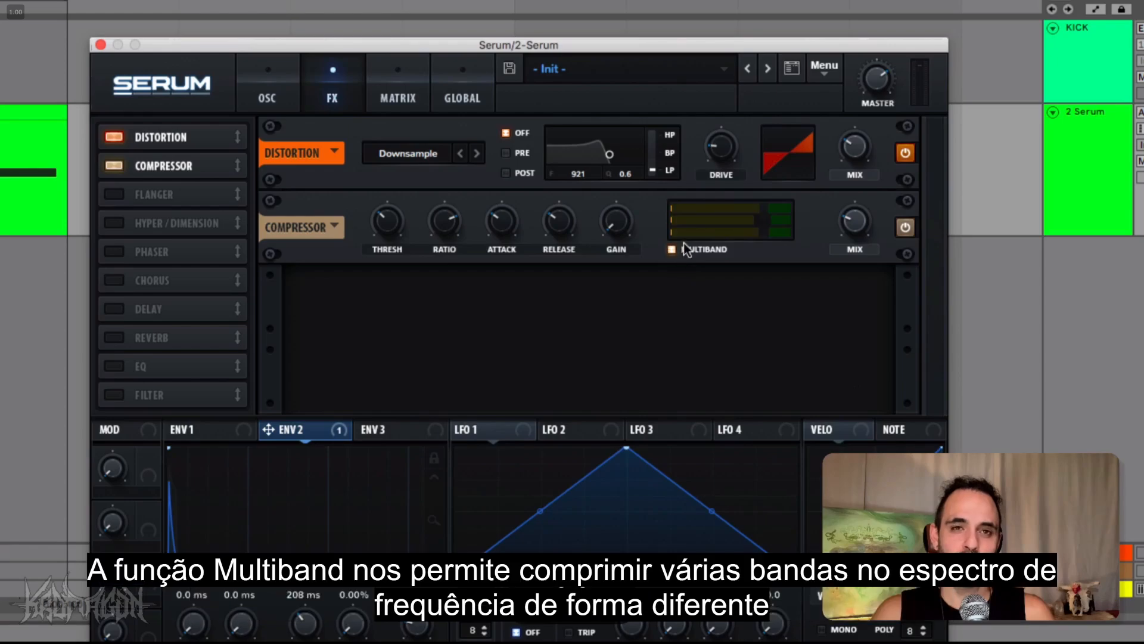
click(727, 210)
click(735, 223)
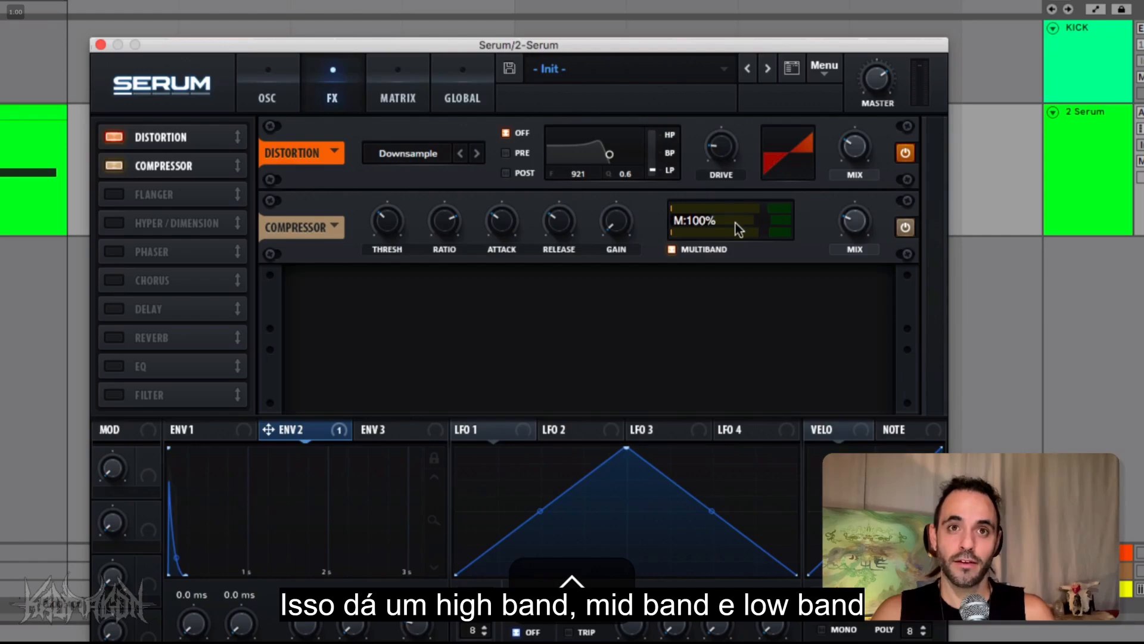
click(742, 231)
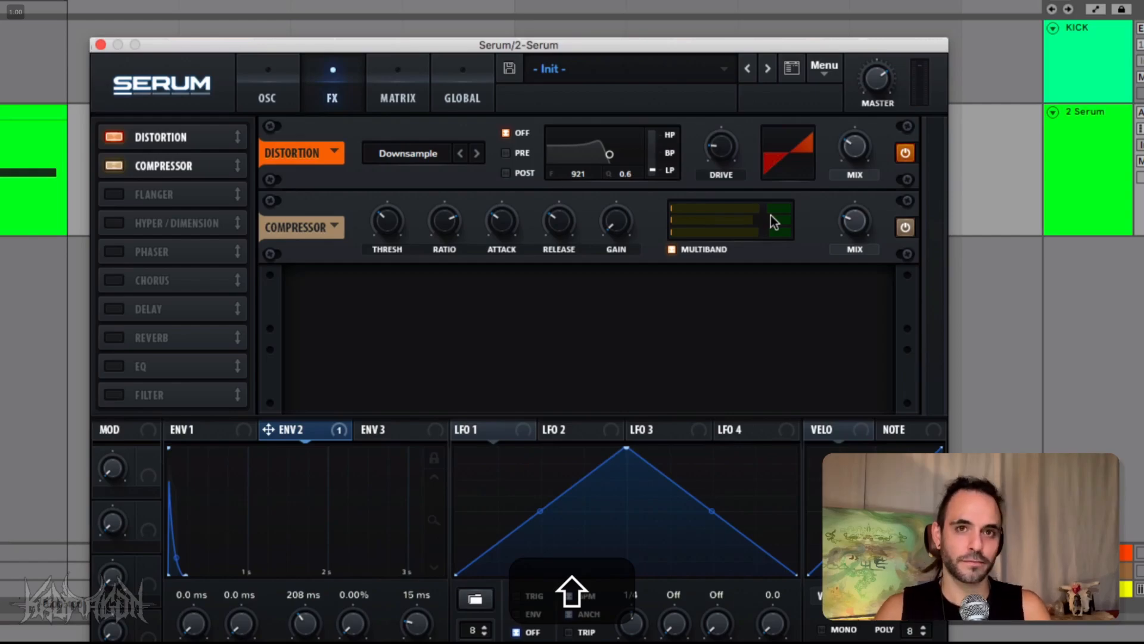
Adjust a band in the compressor's multiband display and lower the compressor mix while auditioning the loop.
key(space)
mouse_move(738, 214)
mouse_down()
mouse_move(705, 215)
mouse_move(755, 219)
mouse_move(753, 235)
mouse_move(739, 234)
mouse_move(760, 215)
mouse_move(731, 208)
mouse_up()
drag(854, 218, 859, 270)
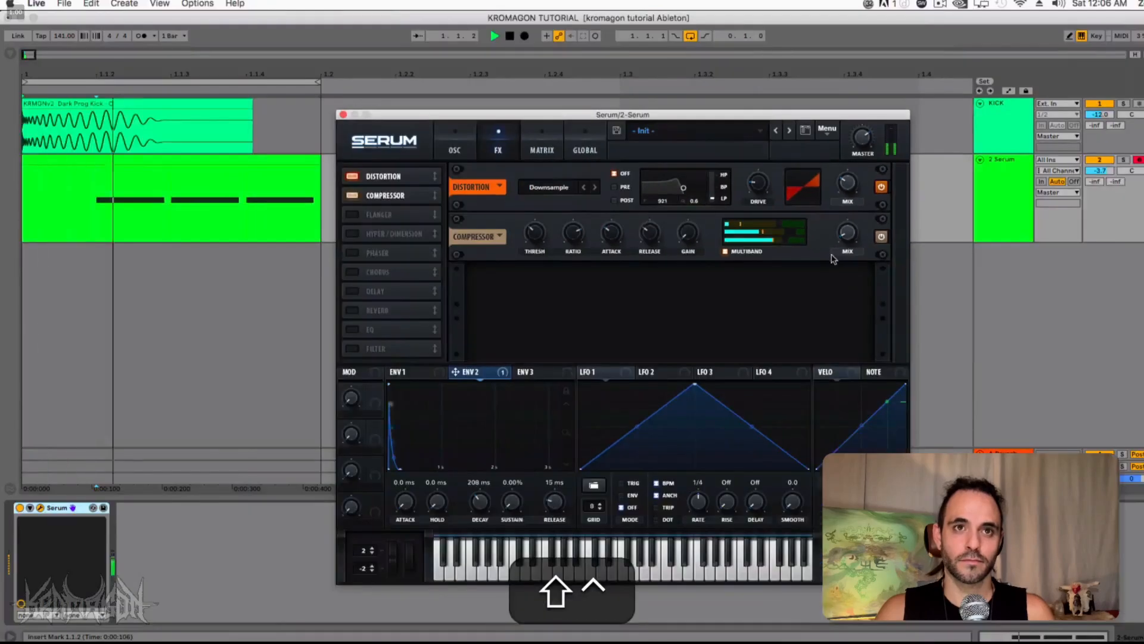
key(shift+space)
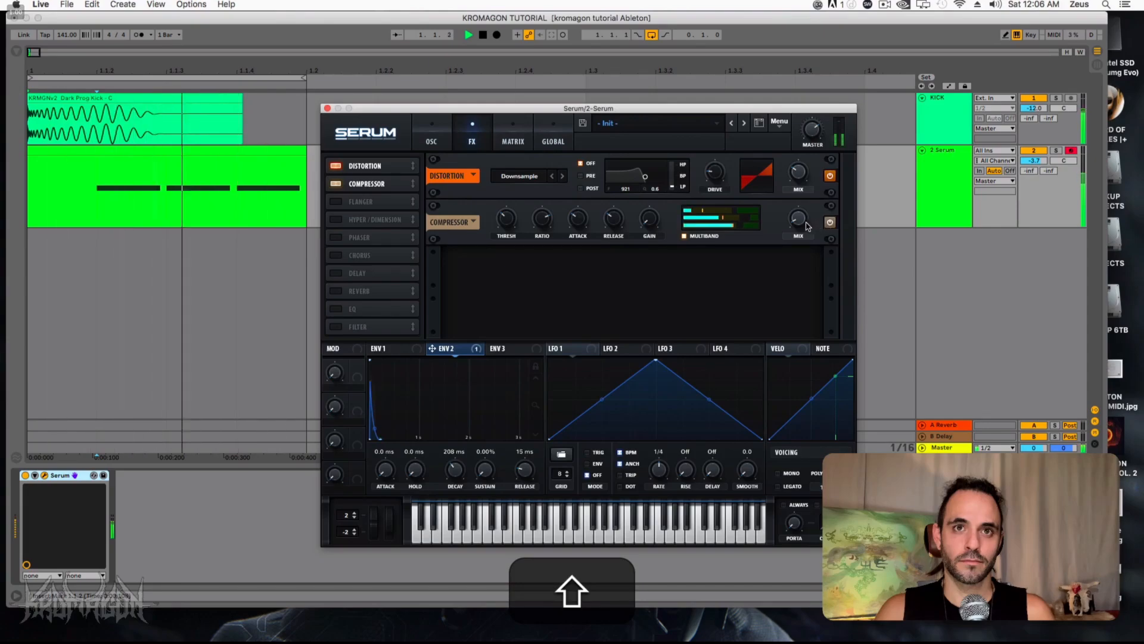
Rebalance the compressor's high and low bands during playback, setting the low band to about 117% and keeping the mix near 26.
drag(725, 228, 730, 218)
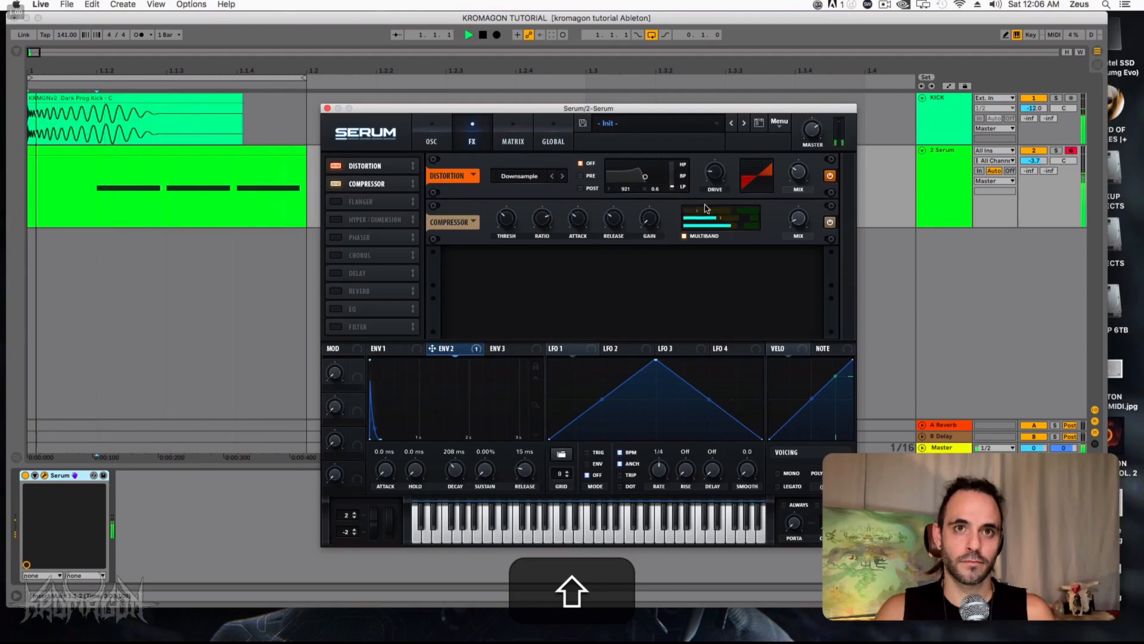
mouse_move(708, 211)
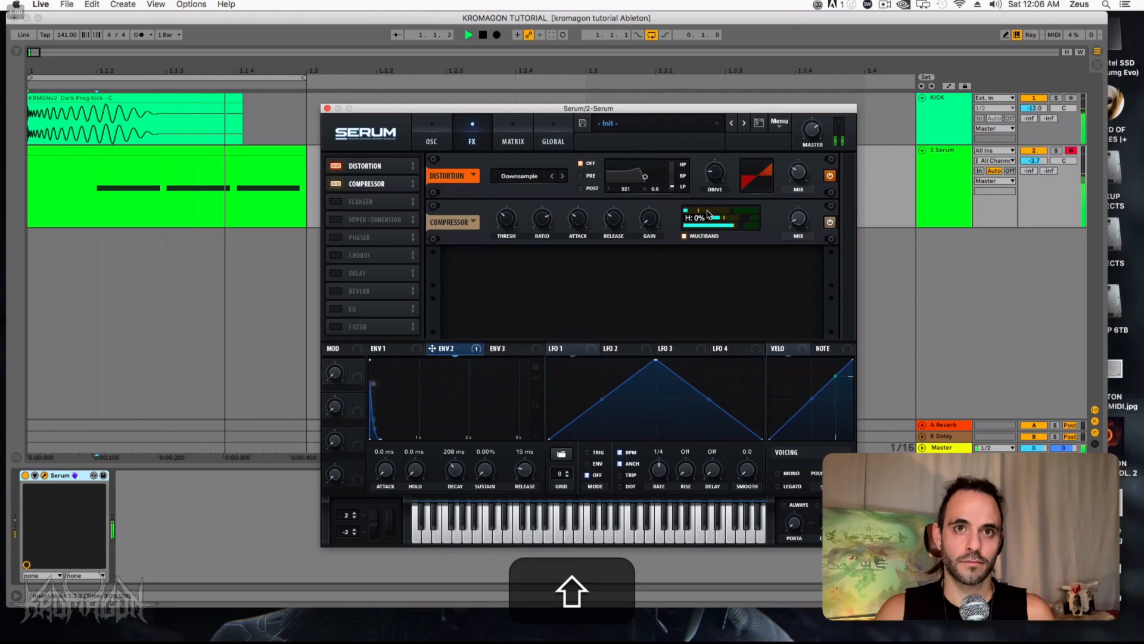
mouse_move(733, 229)
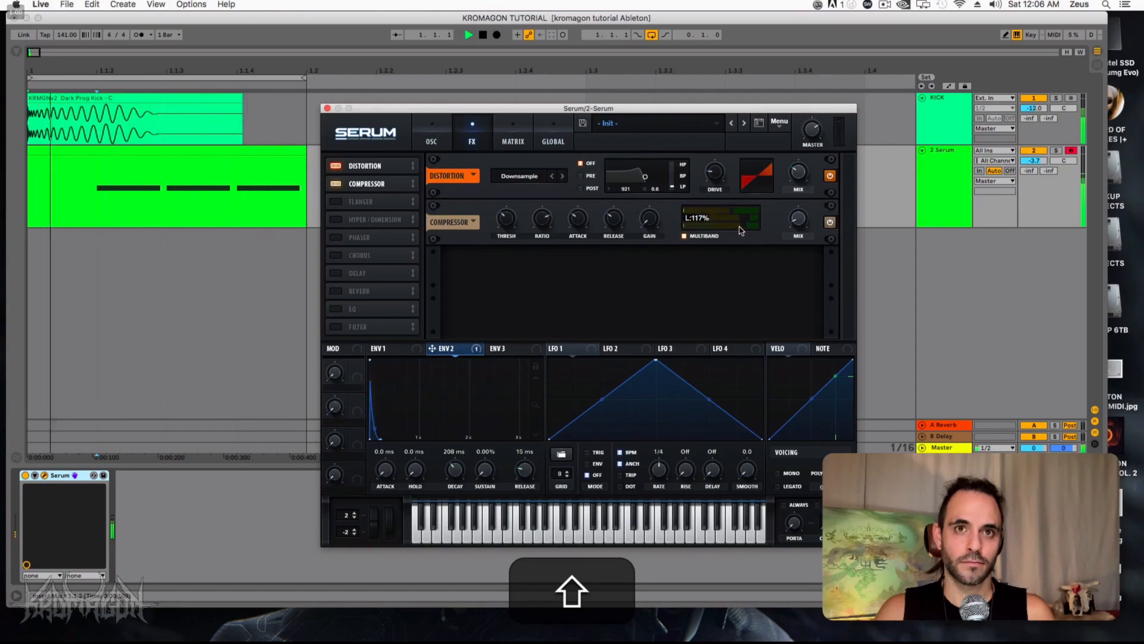
mouse_move(800, 220)
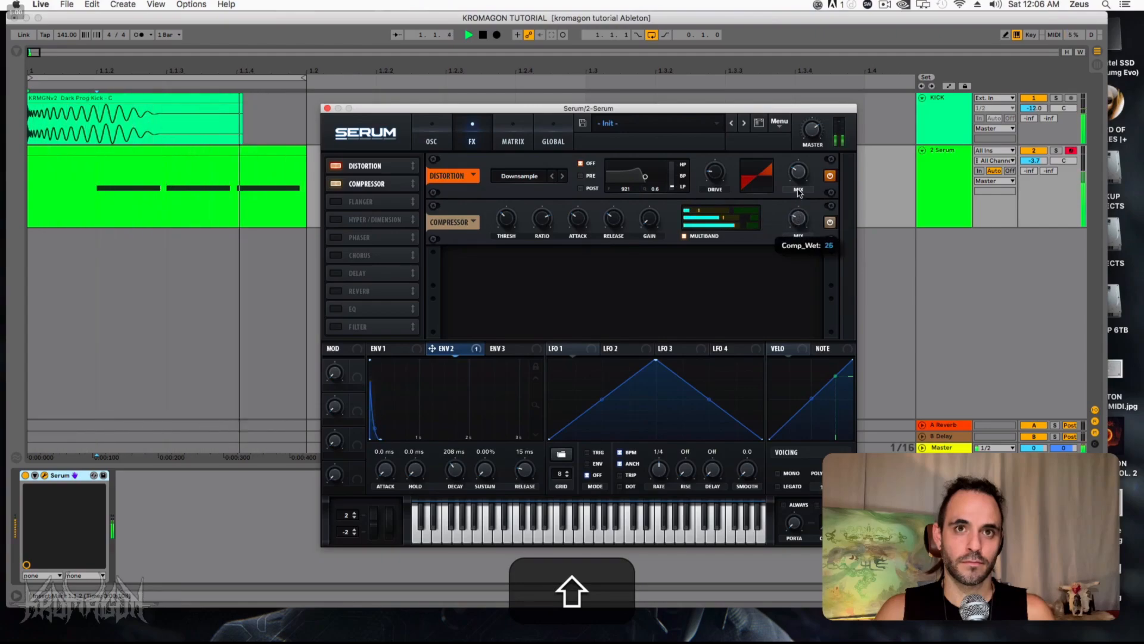
click(715, 215)
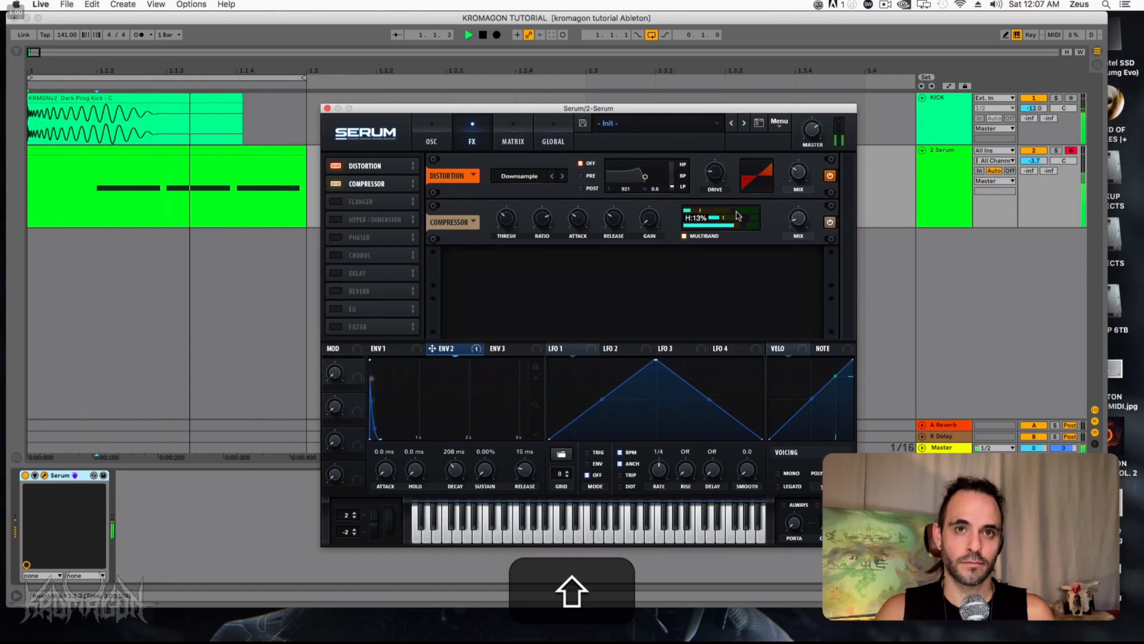
key(space)
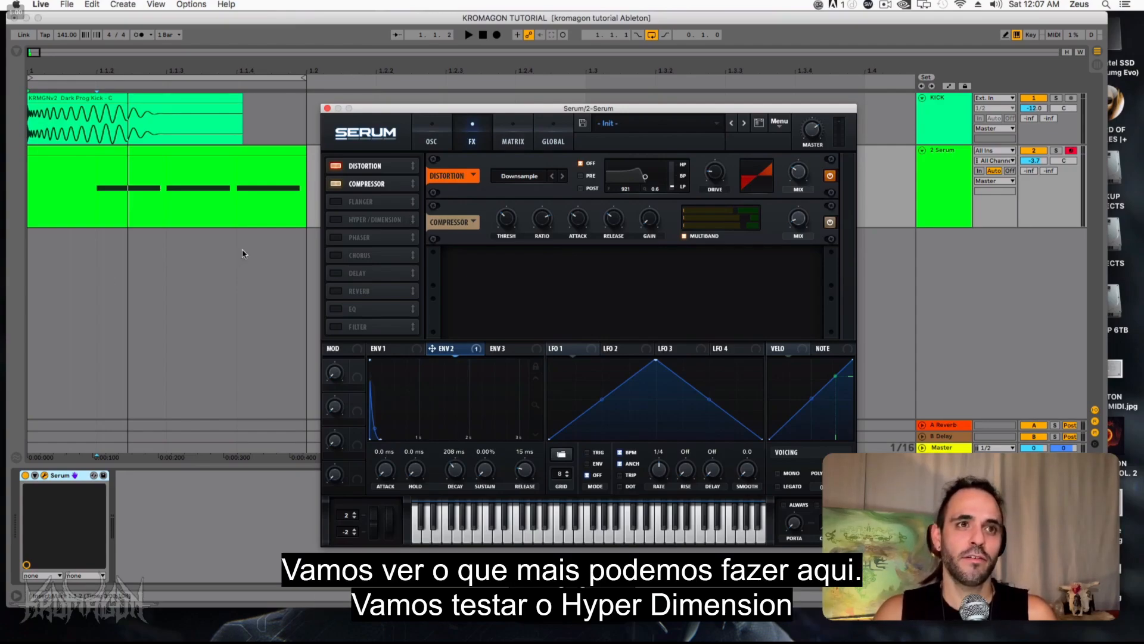
Enable the Hyper/Dimension effect after the Compressor and turn the Dimension mix all the way down.
click(337, 220)
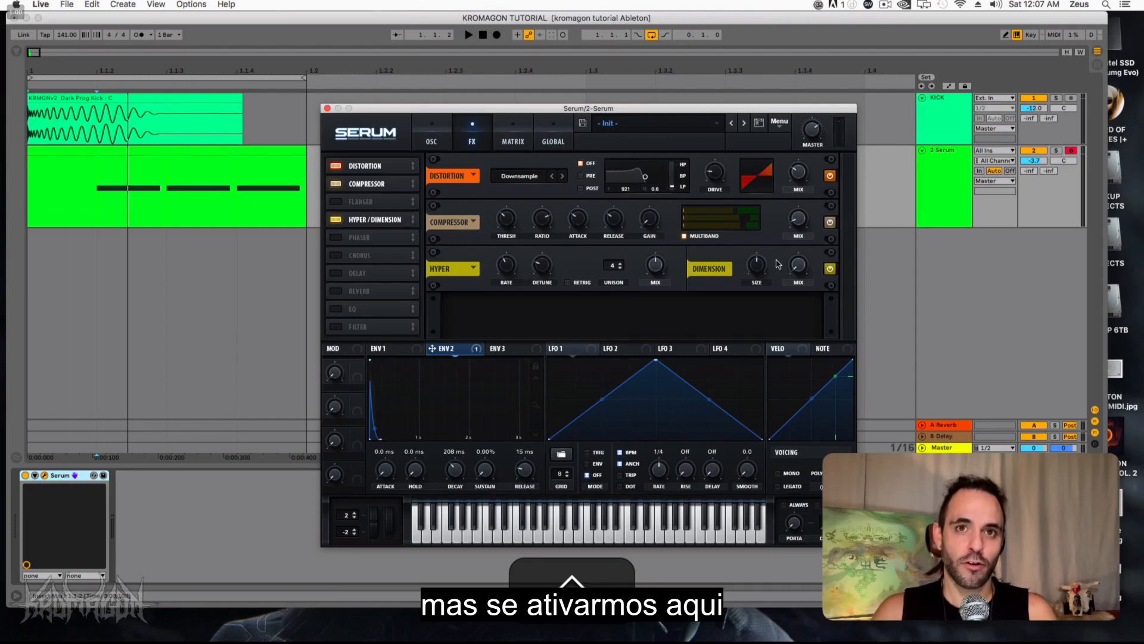
drag(794, 270, 796, 231)
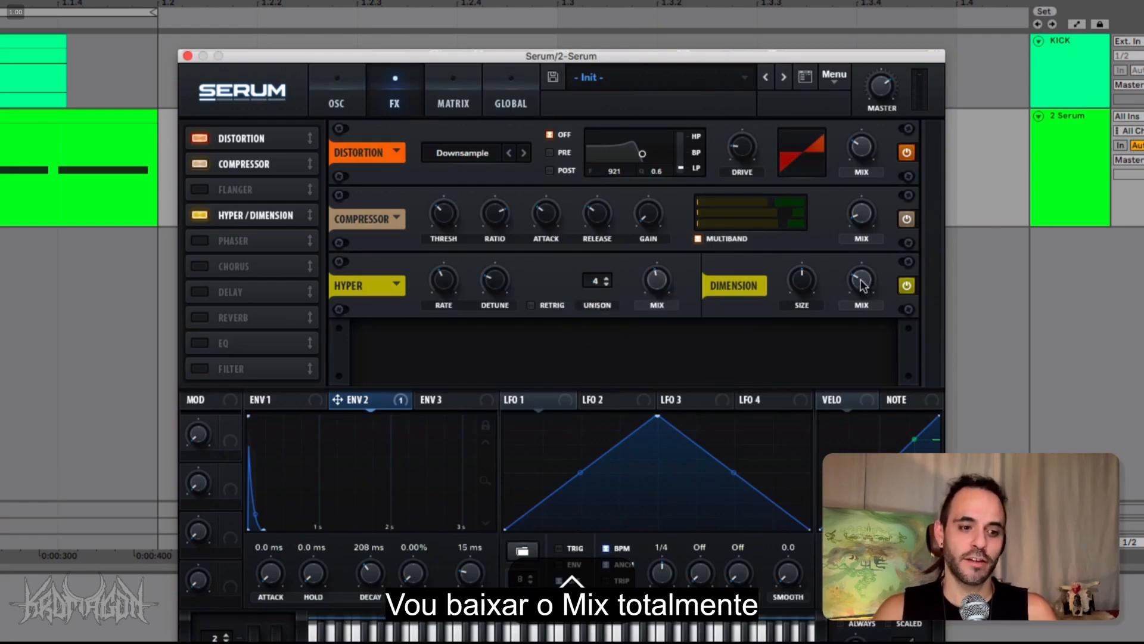
drag(860, 282, 860, 333)
Reduce the Hyper mix to a low amount and turn the Hyper rate all the way down.
drag(659, 281, 657, 292)
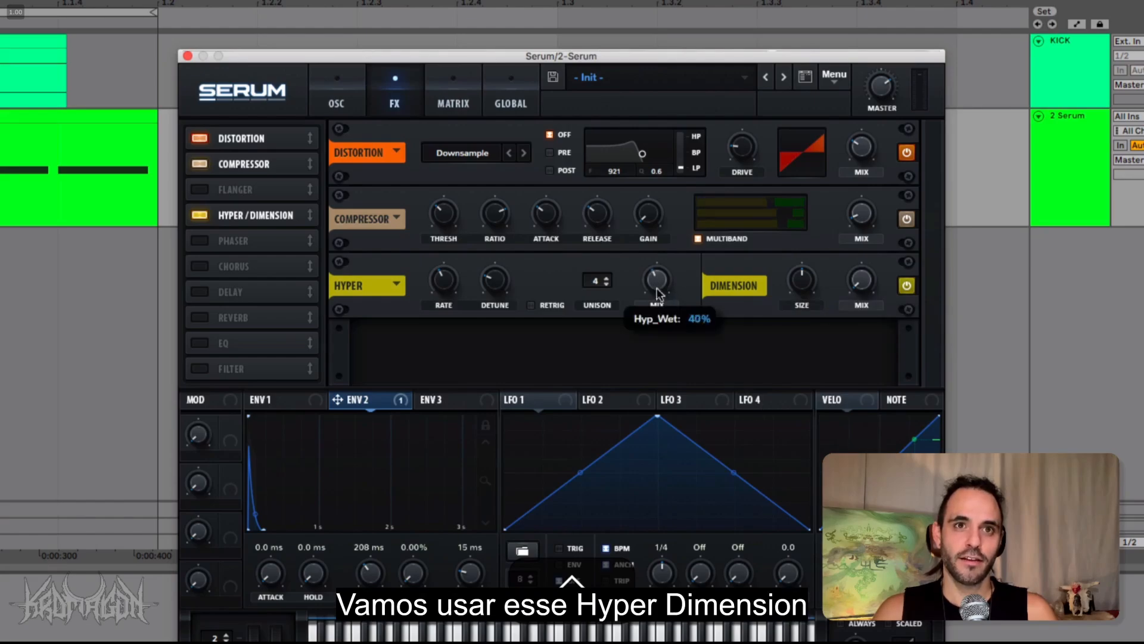
drag(660, 348, 654, 338)
mouse_move(441, 286)
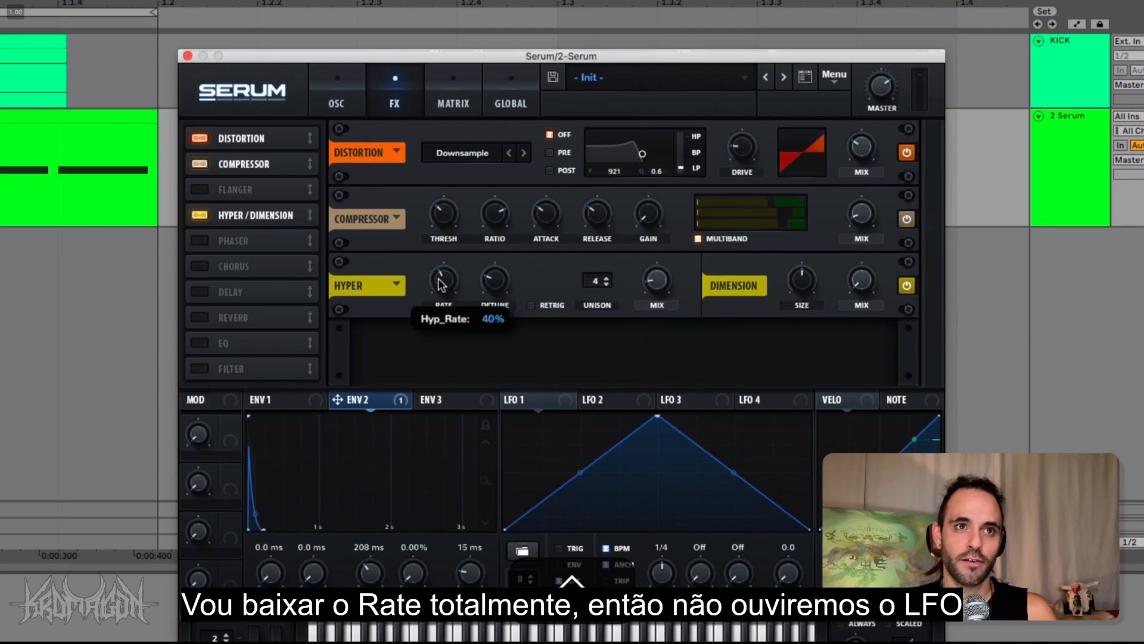
drag(447, 329, 441, 396)
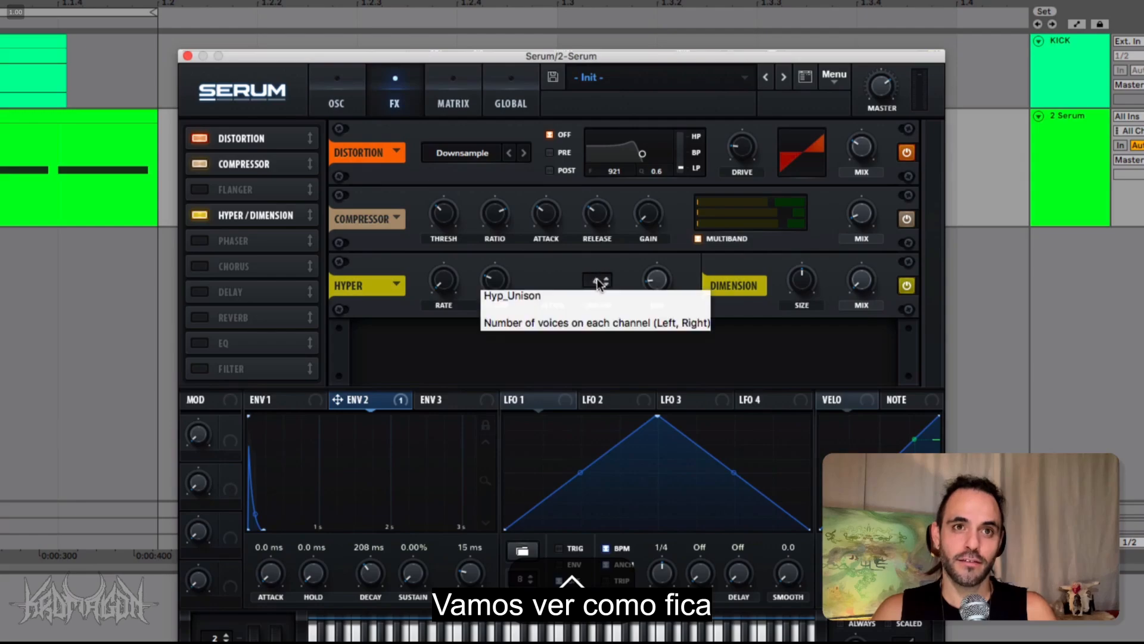
Set the Hyper unison to 6 voices during playback and try the mix at about 76% before lowering it again.
key(shift+space)
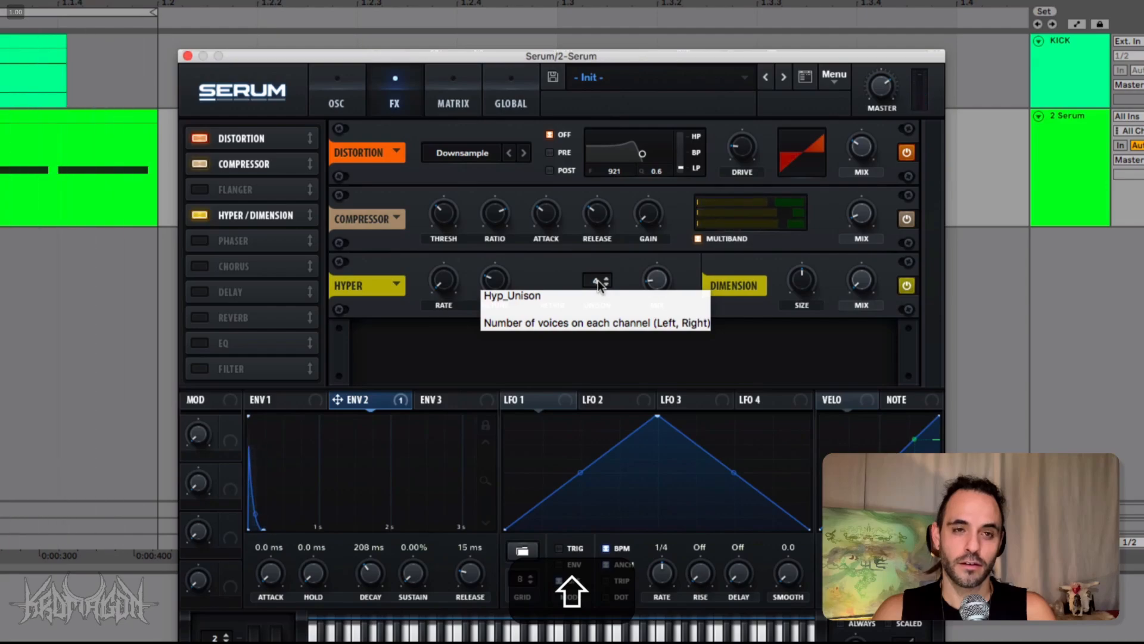
drag(598, 280, 602, 222)
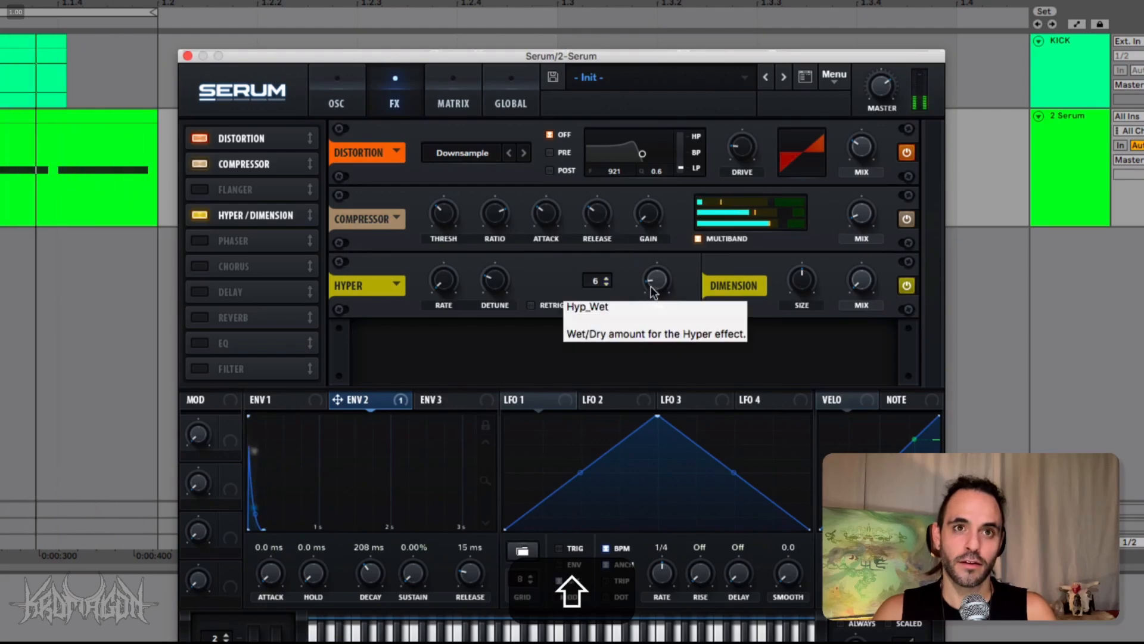
drag(652, 292, 656, 166)
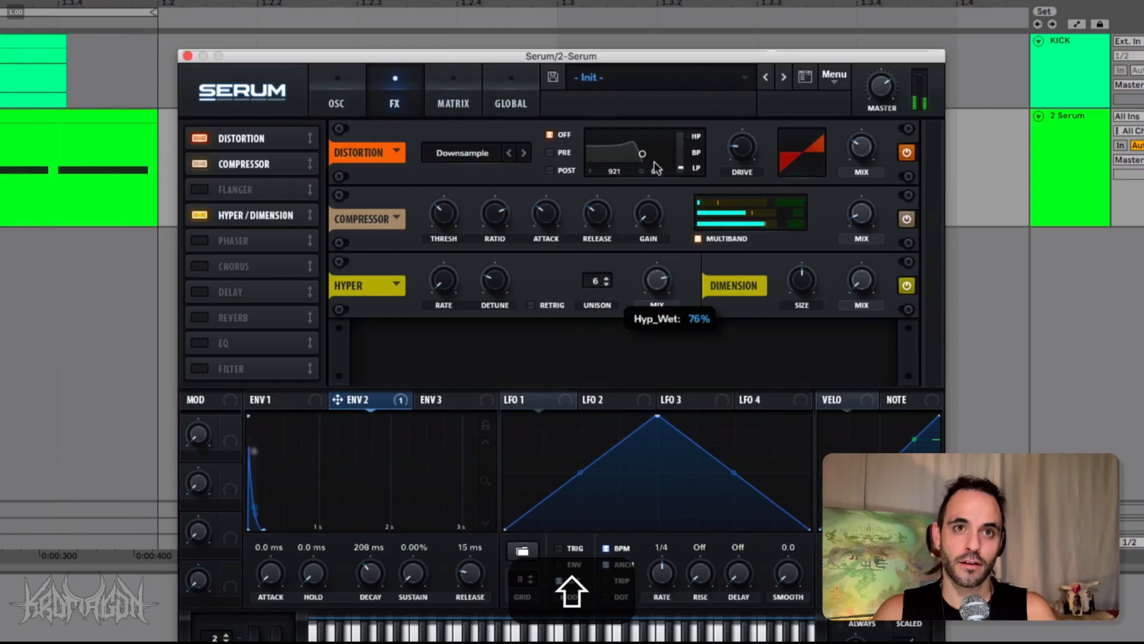
drag(648, 258, 652, 283)
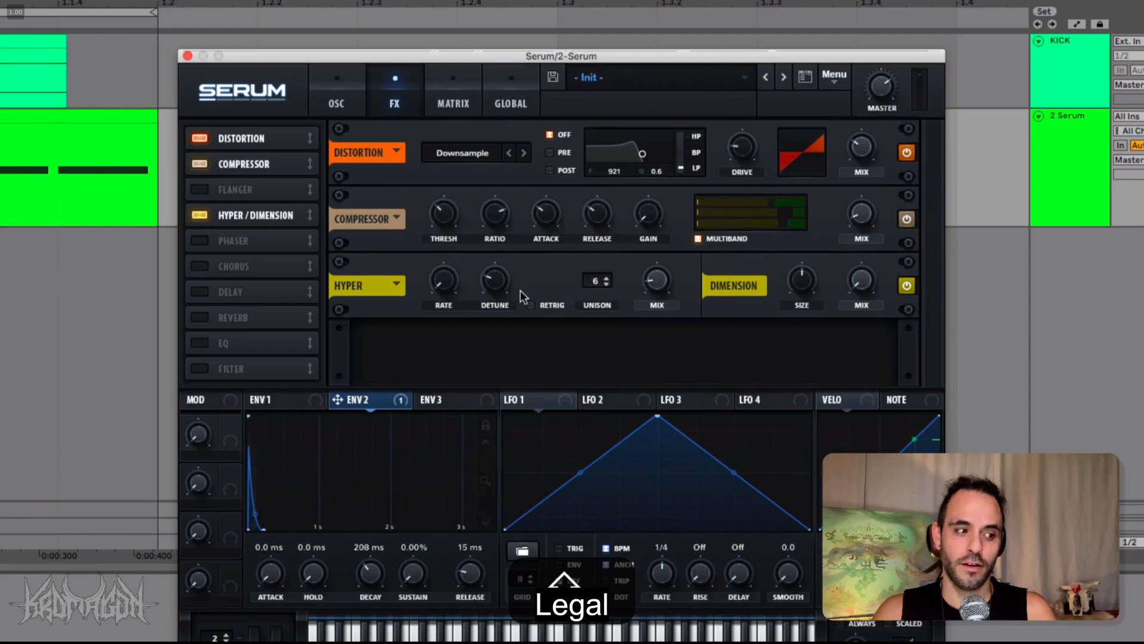
Sweep the Hyper detune to hear its tonal changes and reduce the Hyper mix to about 10%.
mouse_move(499, 284)
mouse_down()
mouse_move(495, 263)
mouse_move(497, 287)
mouse_up()
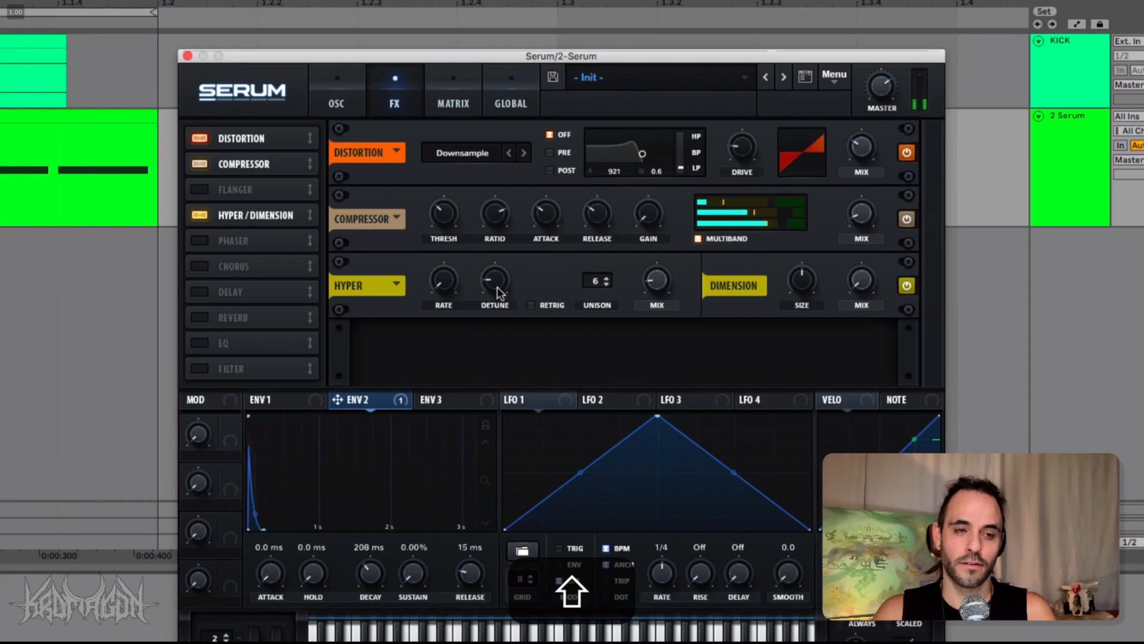
drag(667, 280, 660, 291)
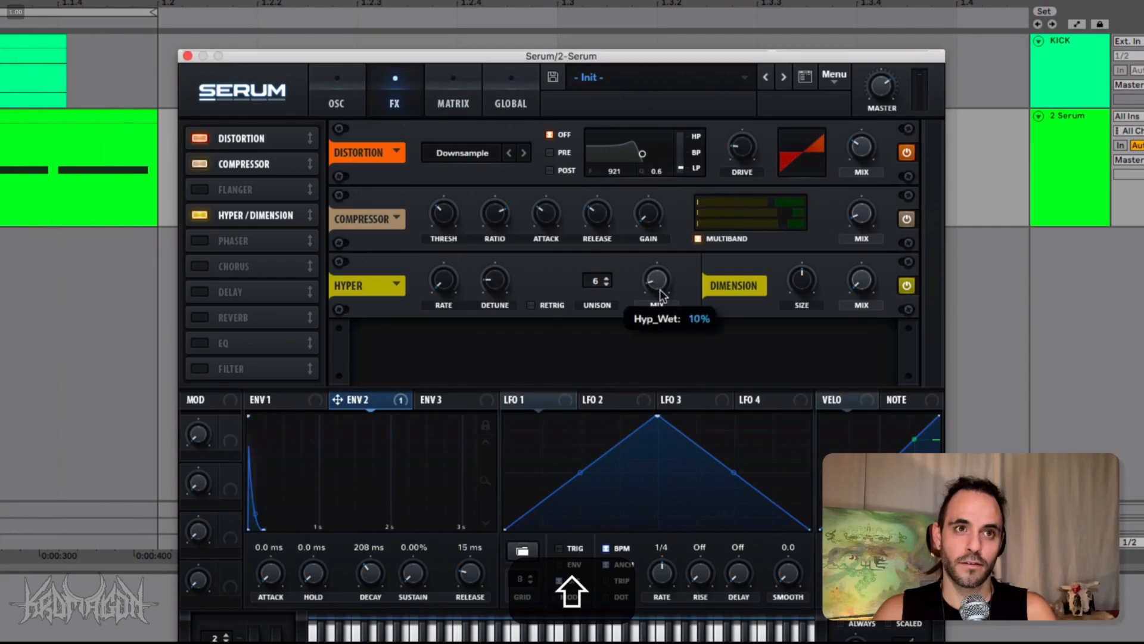
drag(497, 278, 494, 263)
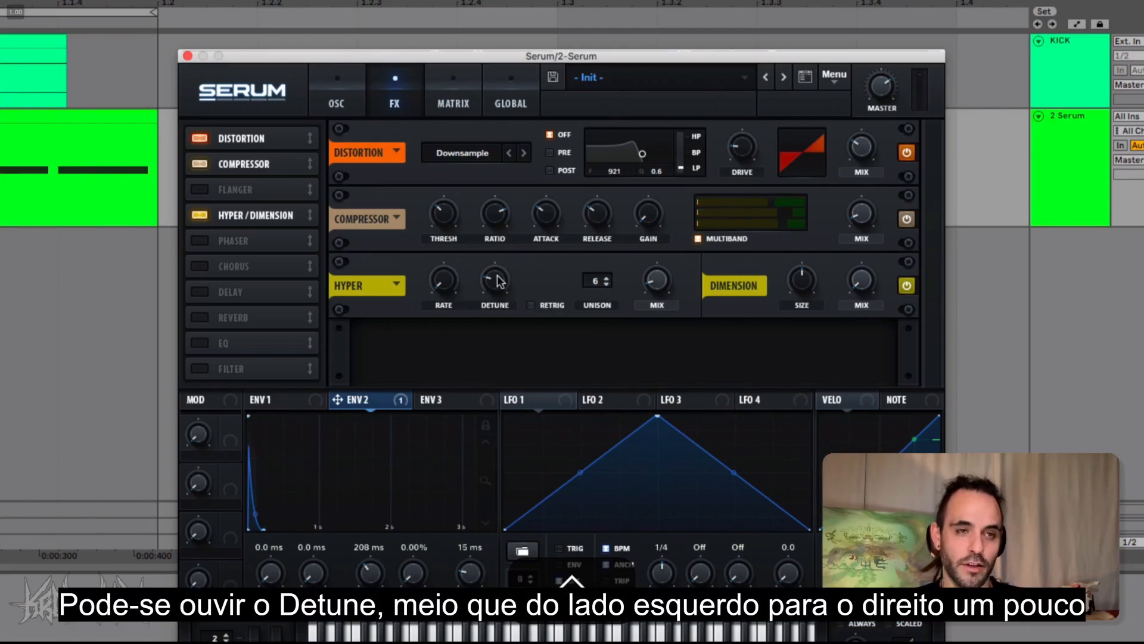
drag(499, 281, 496, 284)
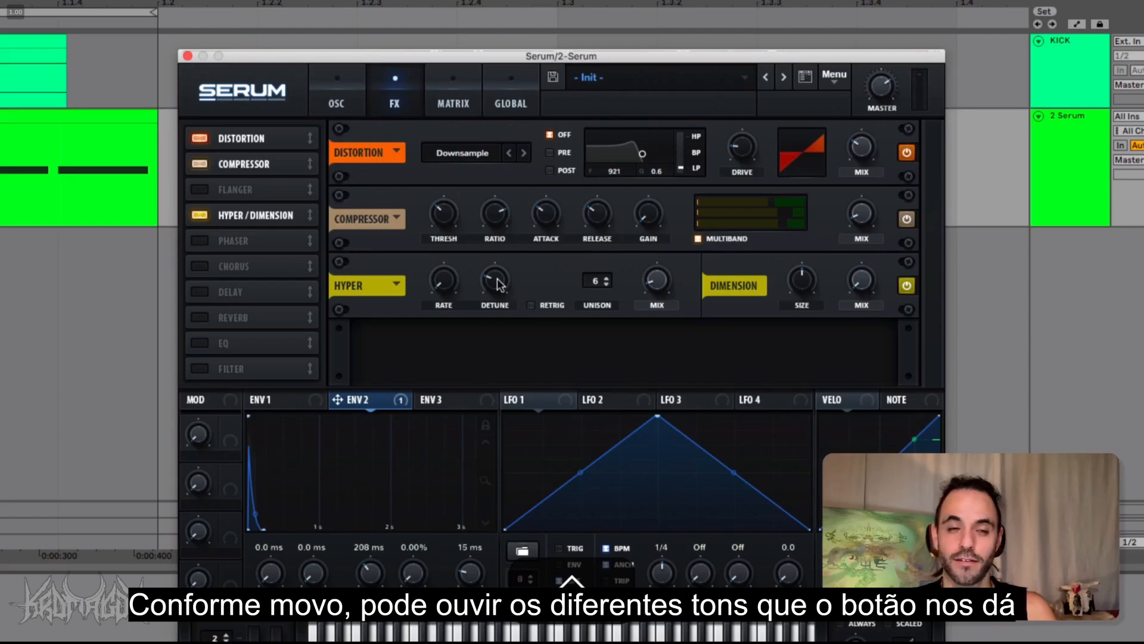
Audition a high Hyper detune with the loop playing, bring the detune back down and settle the mix just under halfway.
drag(499, 284, 511, 212)
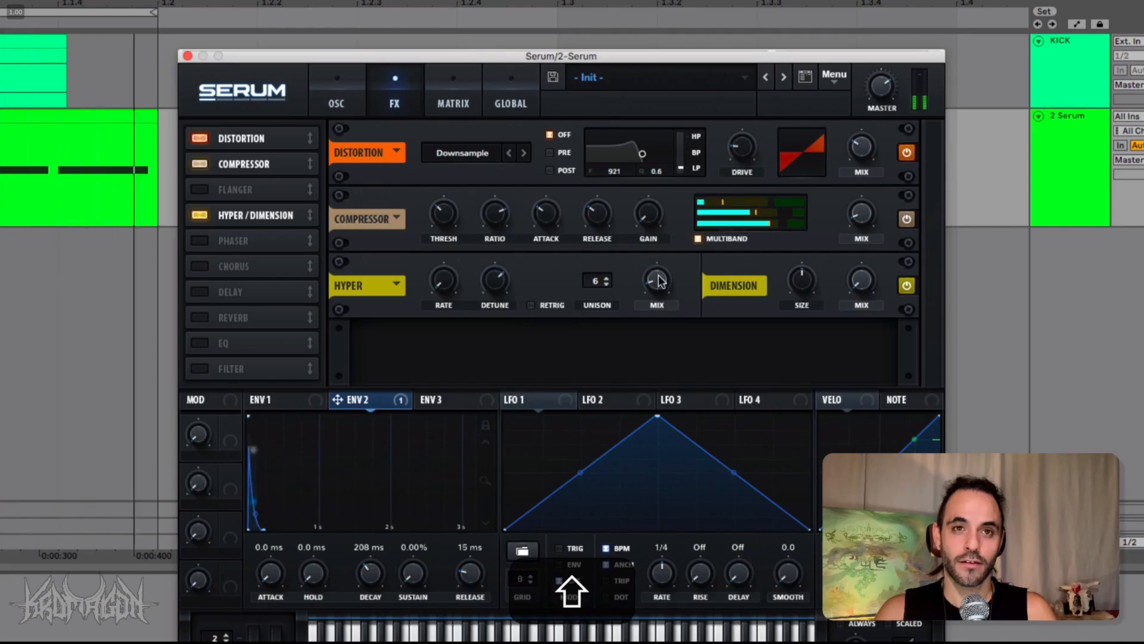
key(shift+space)
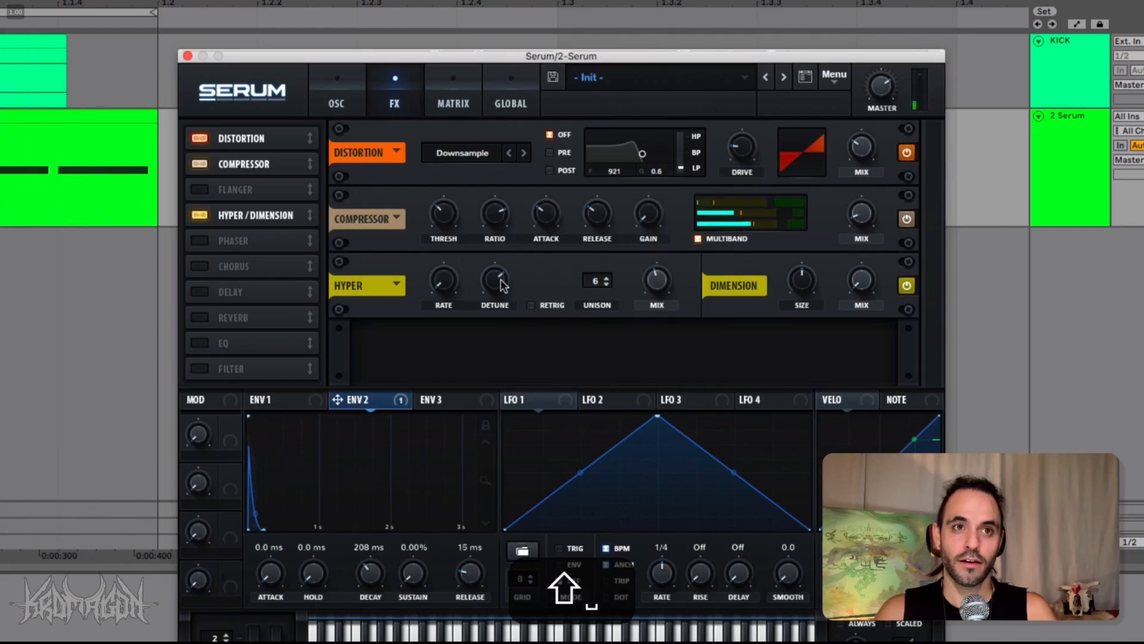
drag(504, 279, 494, 360)
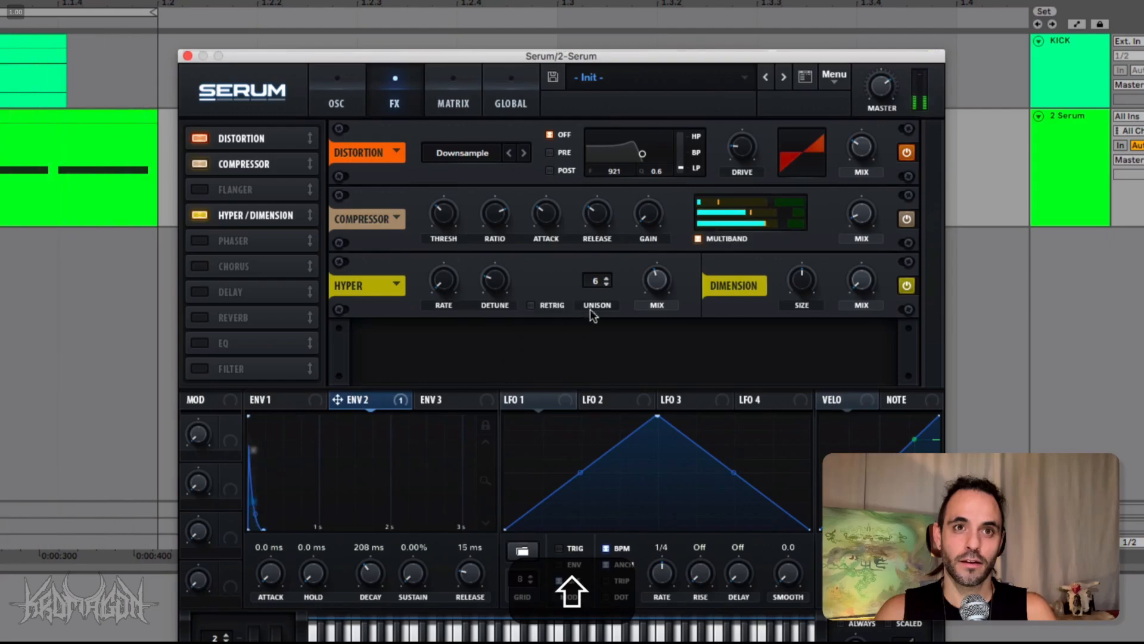
drag(660, 288, 663, 331)
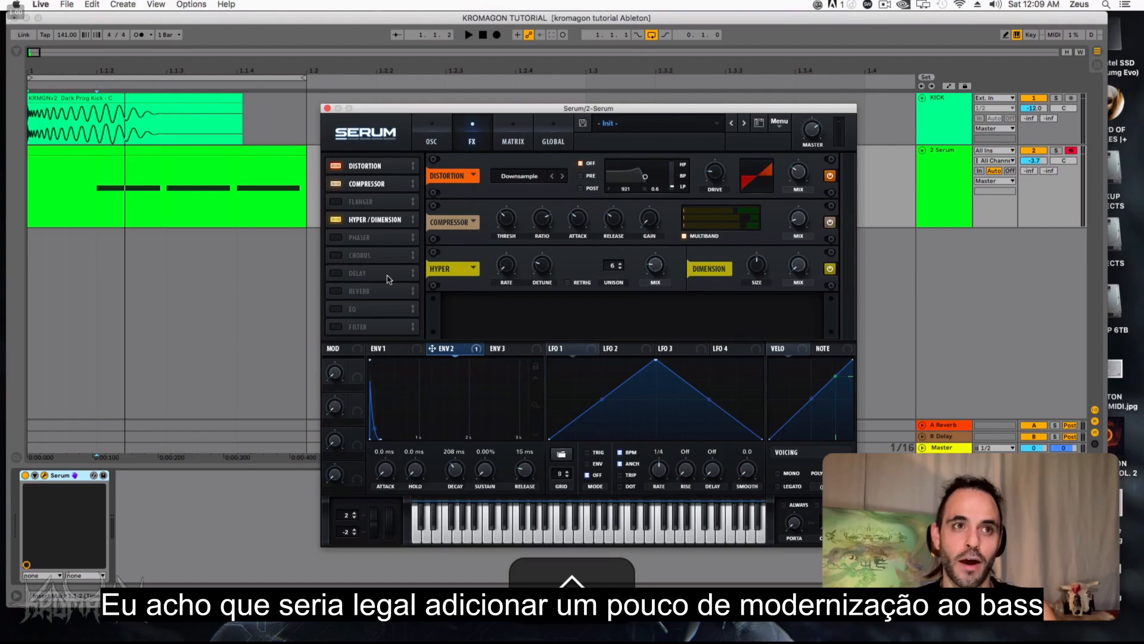
Enable Delay with feedback fully down and set its left time to 1/64 and right time to 1/32.
click(336, 273)
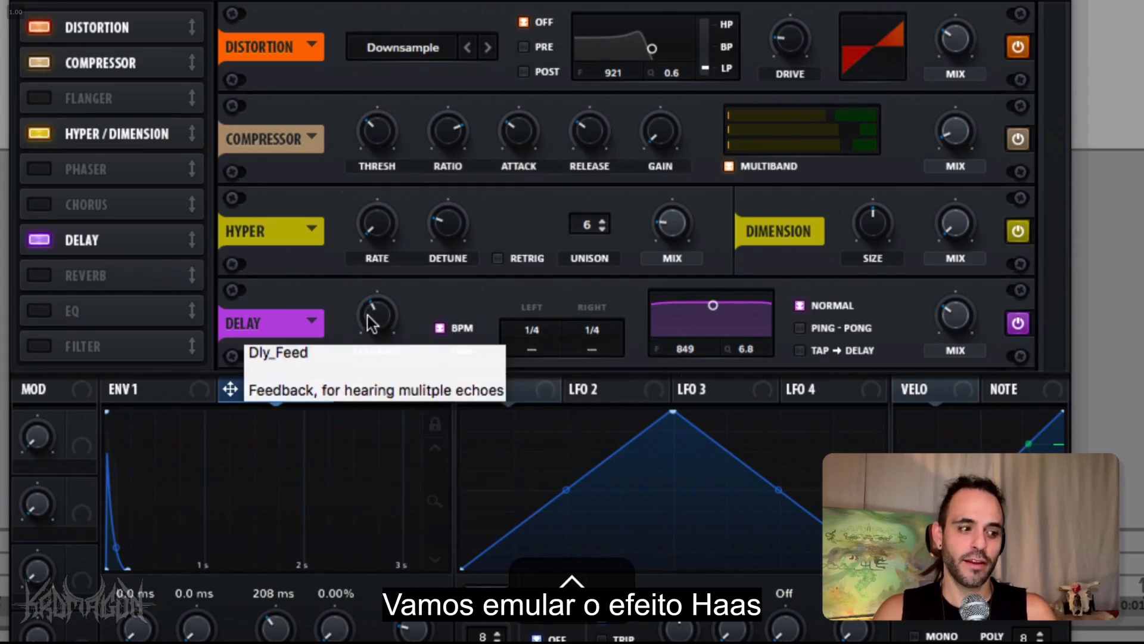
drag(374, 323, 376, 381)
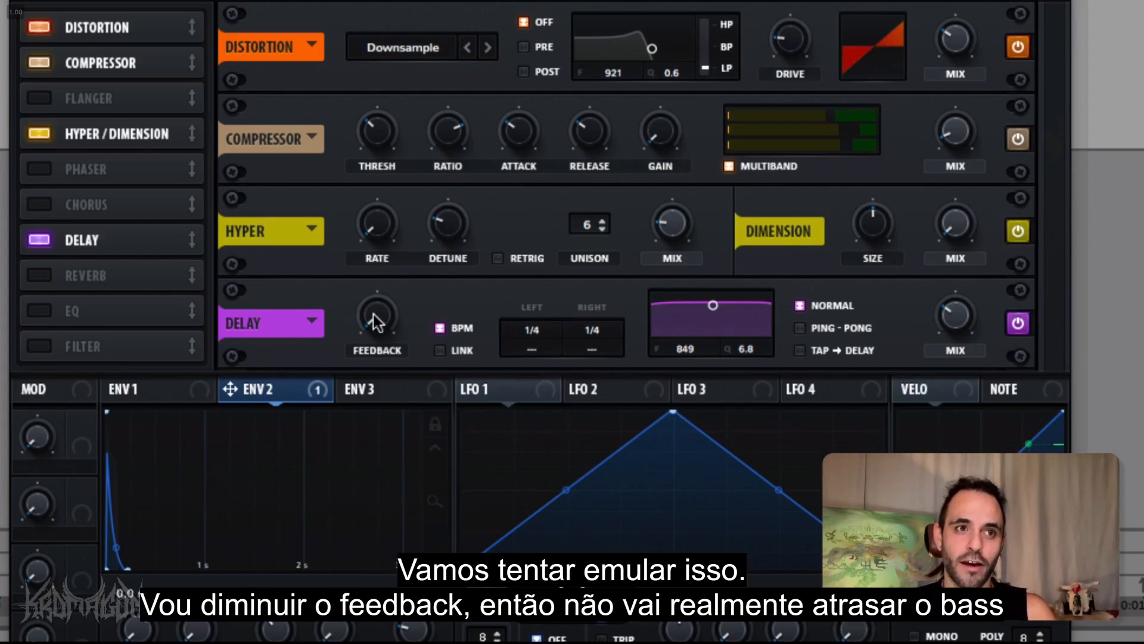
drag(374, 313, 349, 397)
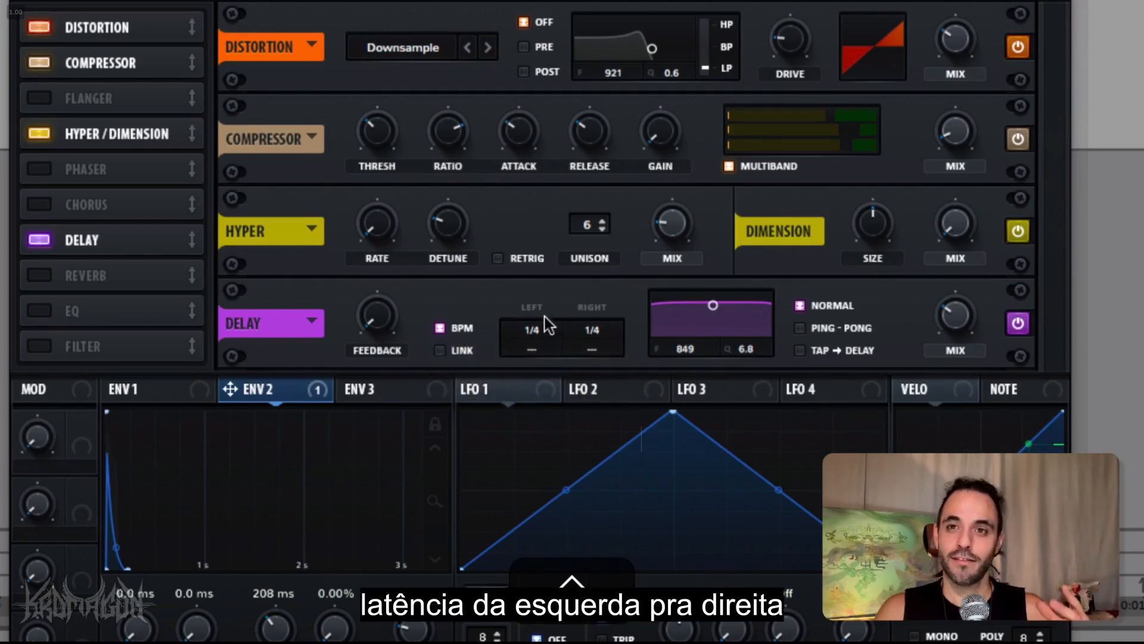
drag(545, 317, 535, 424)
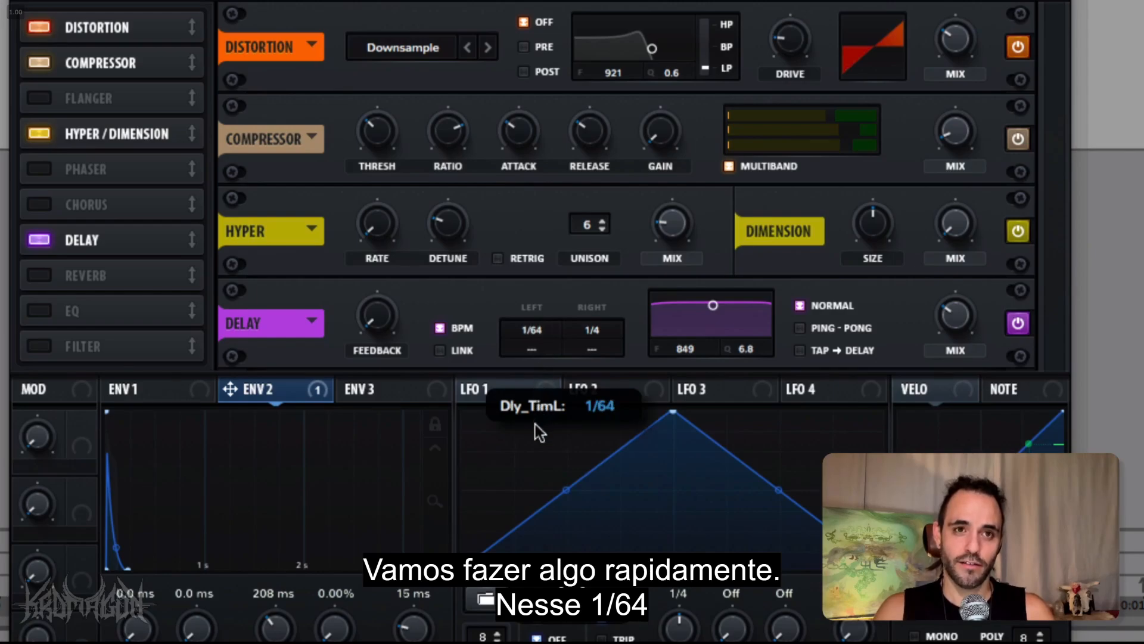
drag(598, 331, 601, 417)
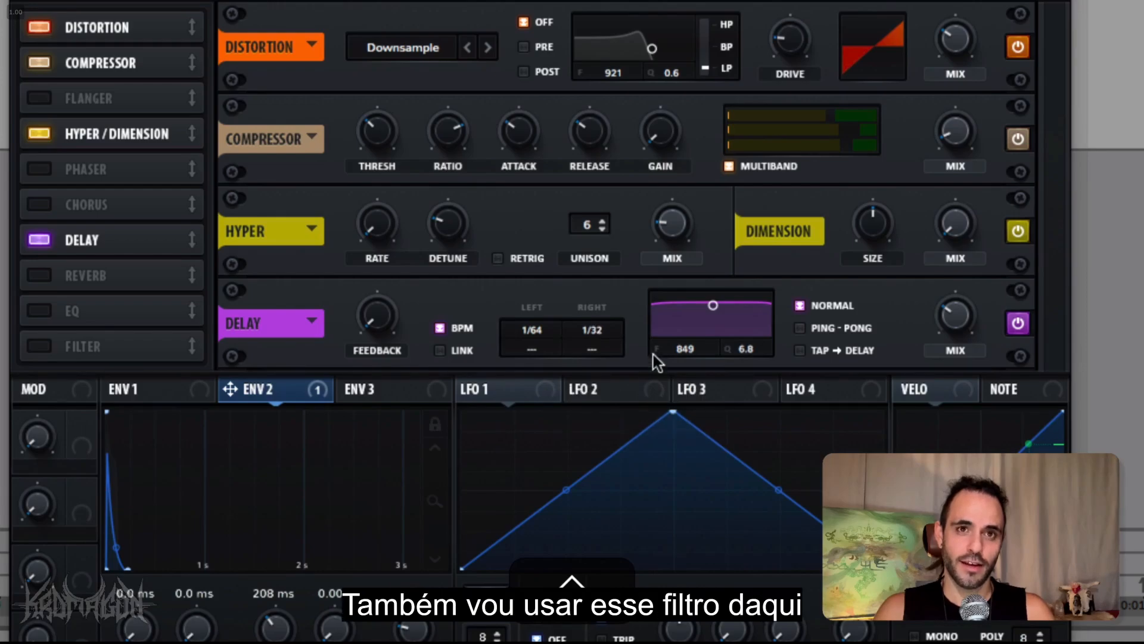
Shape the delay filter to about 1672 Hz with a Q of 1.4, bypassing and re-enabling Delay to compare the sound.
drag(714, 299, 727, 331)
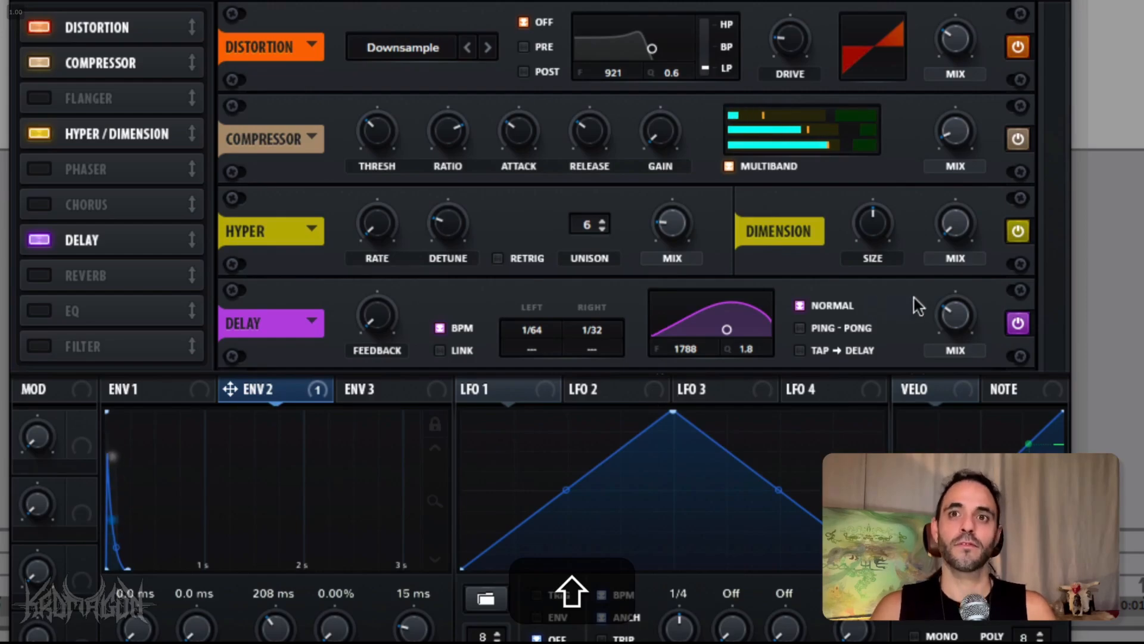
click(1016, 323)
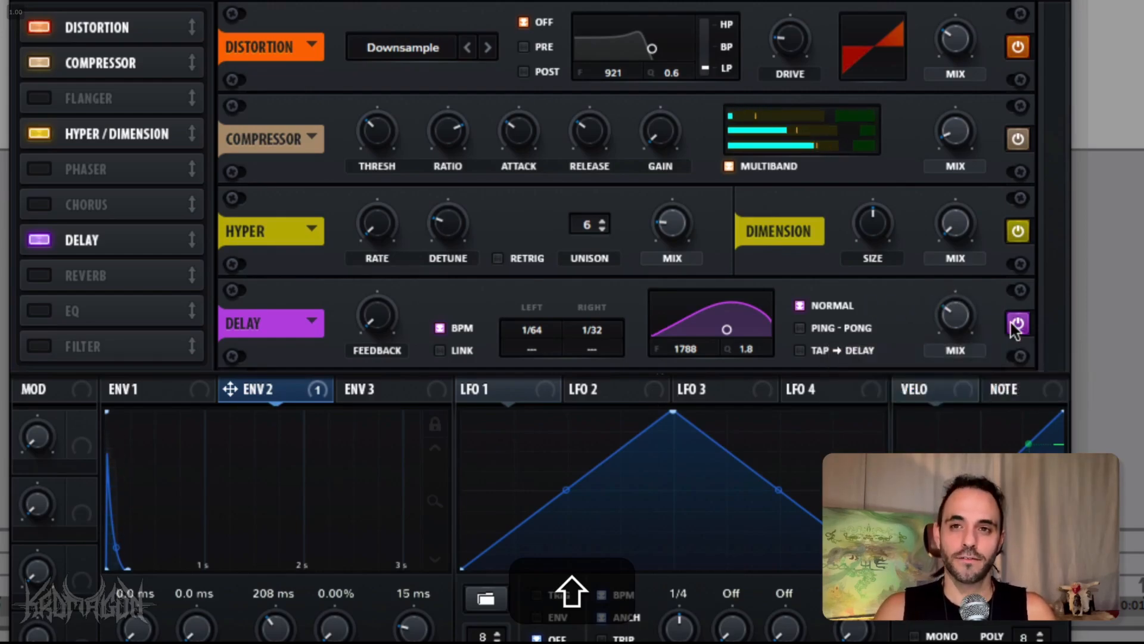
click(1013, 323)
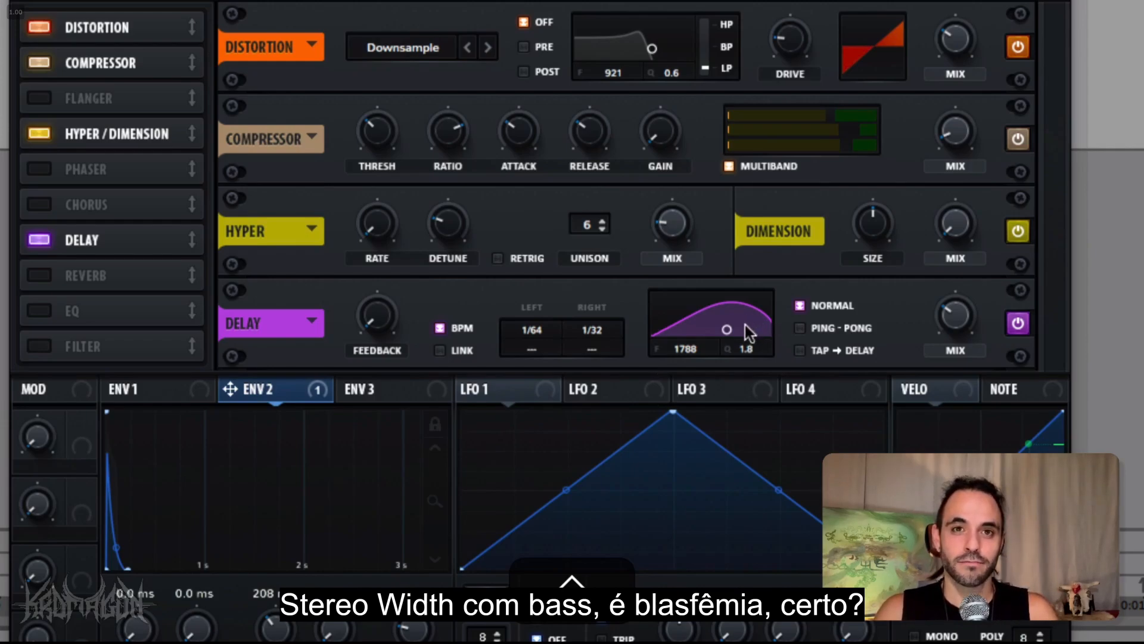
drag(730, 329, 729, 334)
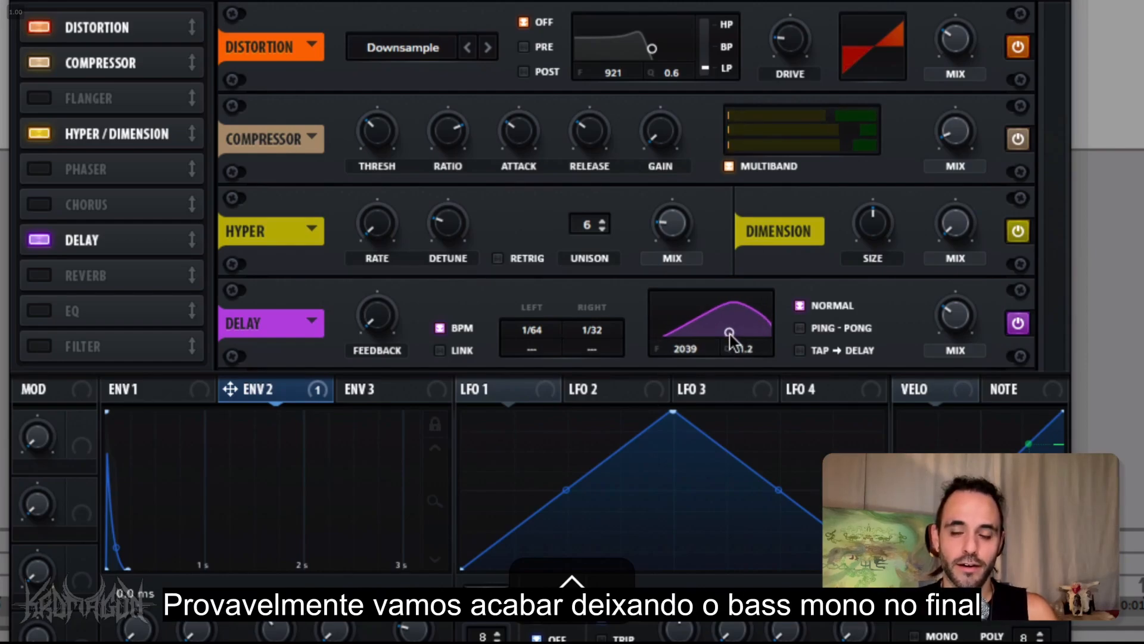
drag(728, 333, 726, 334)
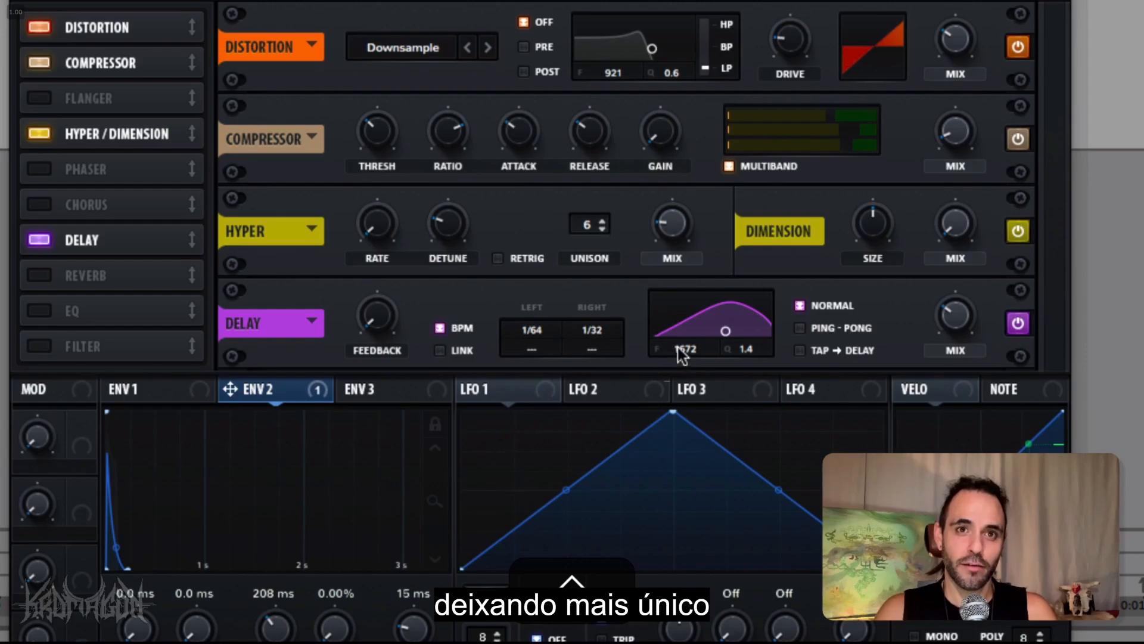
Adjust the delay filter to about 1717 Hz with a Q of 1.8, and enable EQ with its high-band frequency at about 10674 Hz.
drag(725, 332, 728, 332)
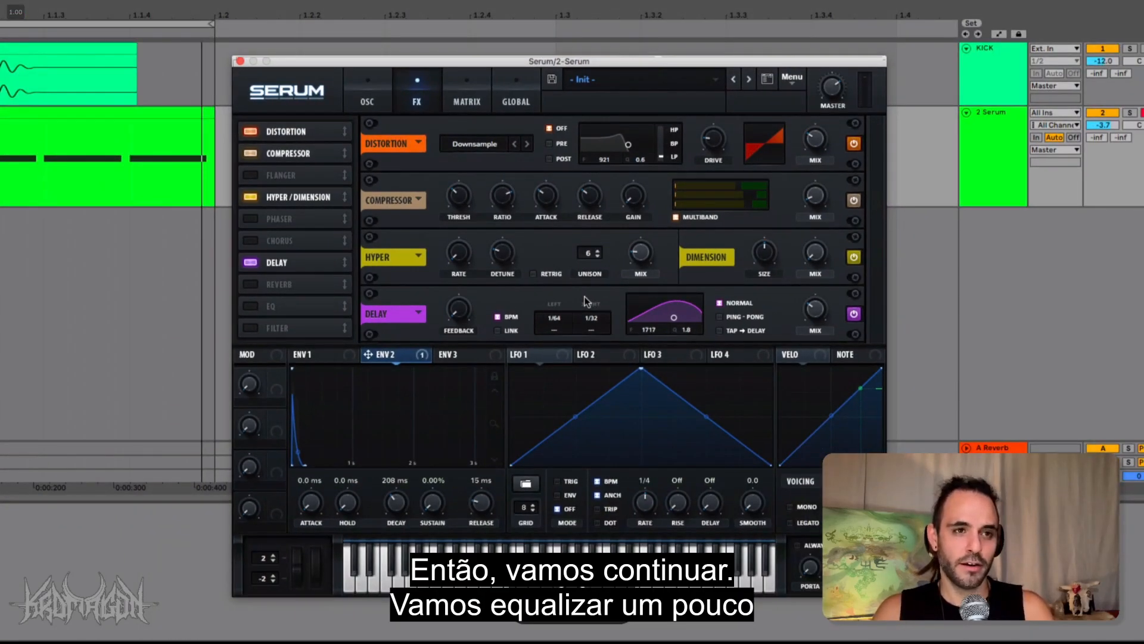
click(251, 306)
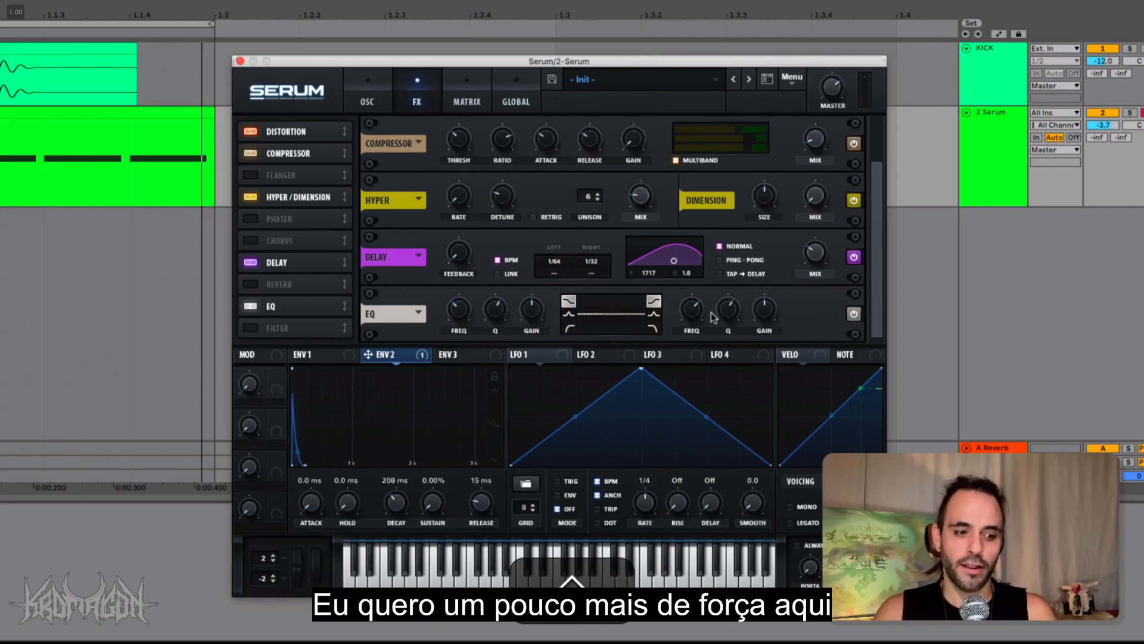
drag(689, 313, 690, 276)
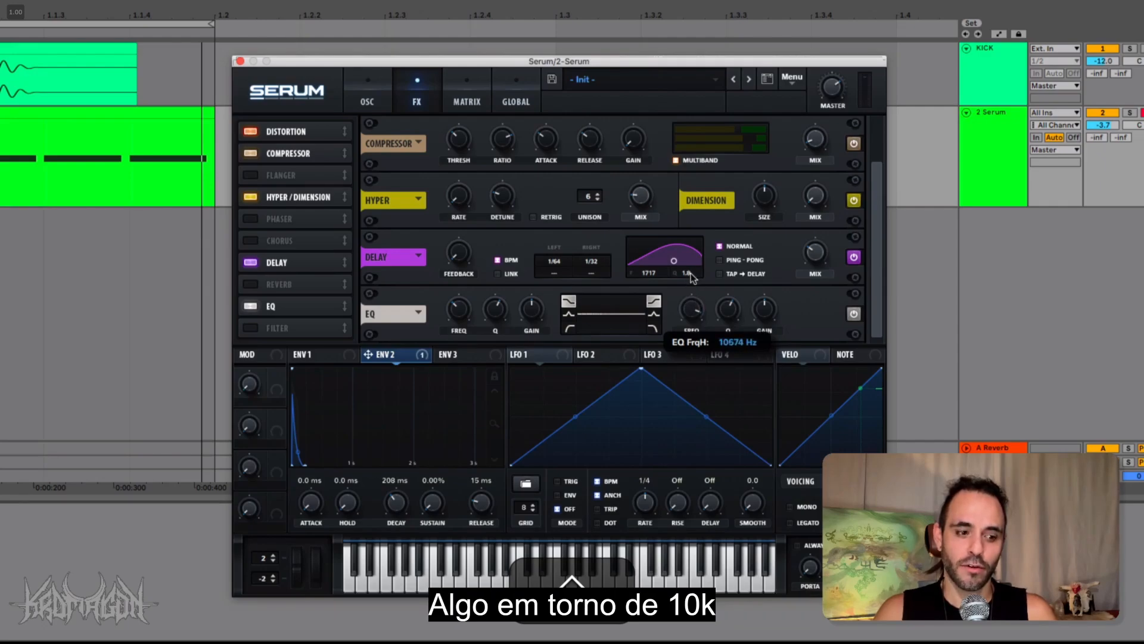
drag(692, 272, 691, 273)
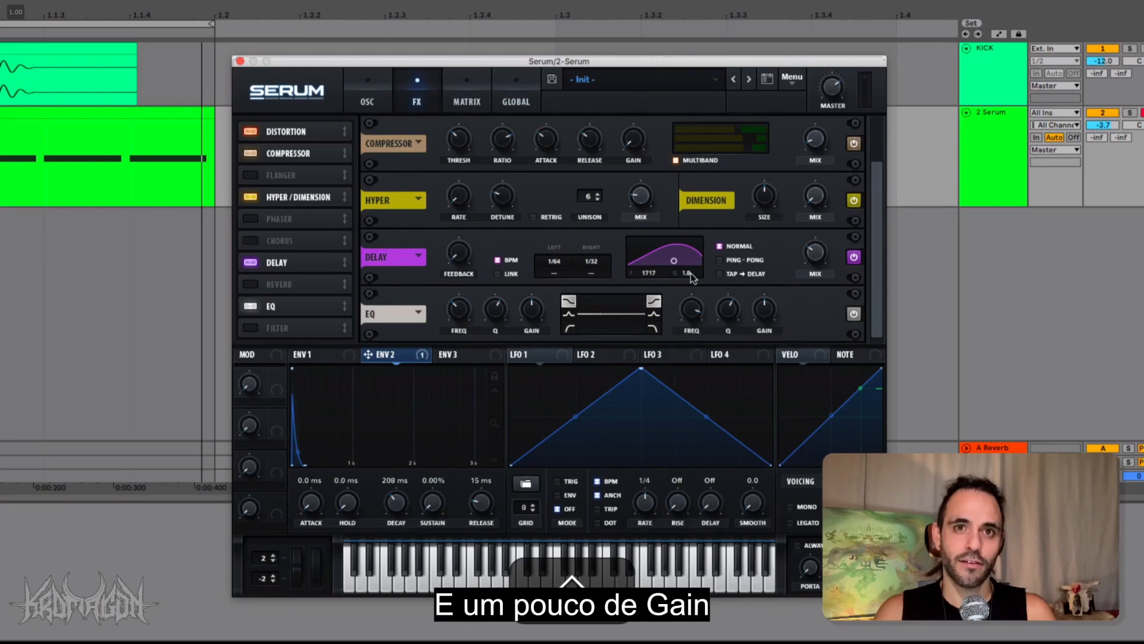
Boost the EQ high-band gain to about 14.9 dB and audition the result with the loop playing.
drag(762, 308, 767, 282)
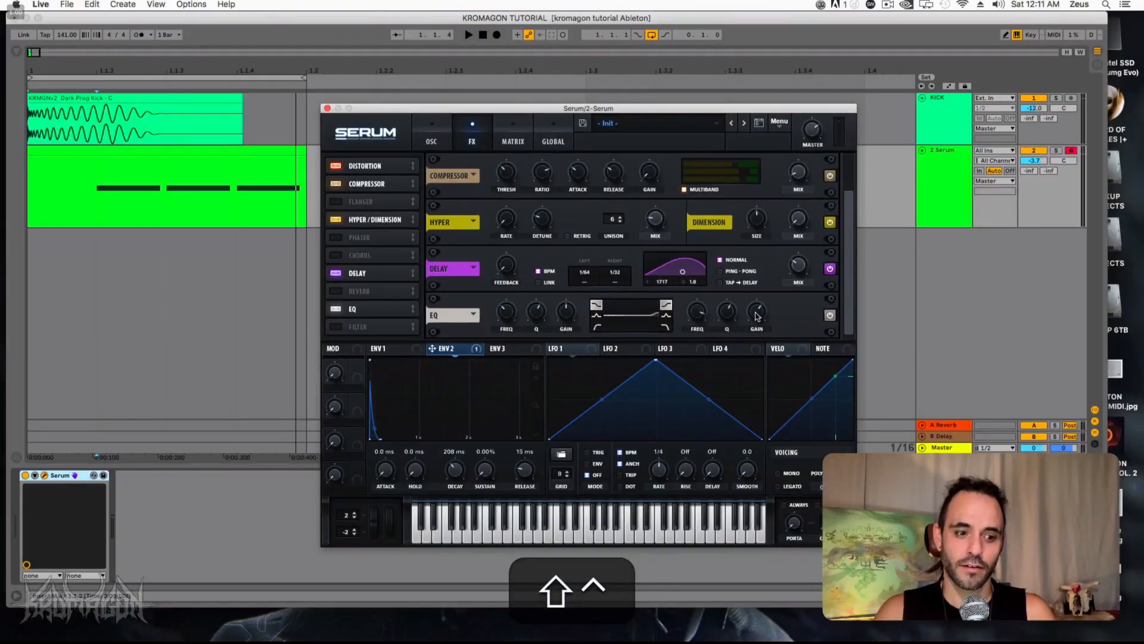
drag(757, 316, 766, 296)
key(space)
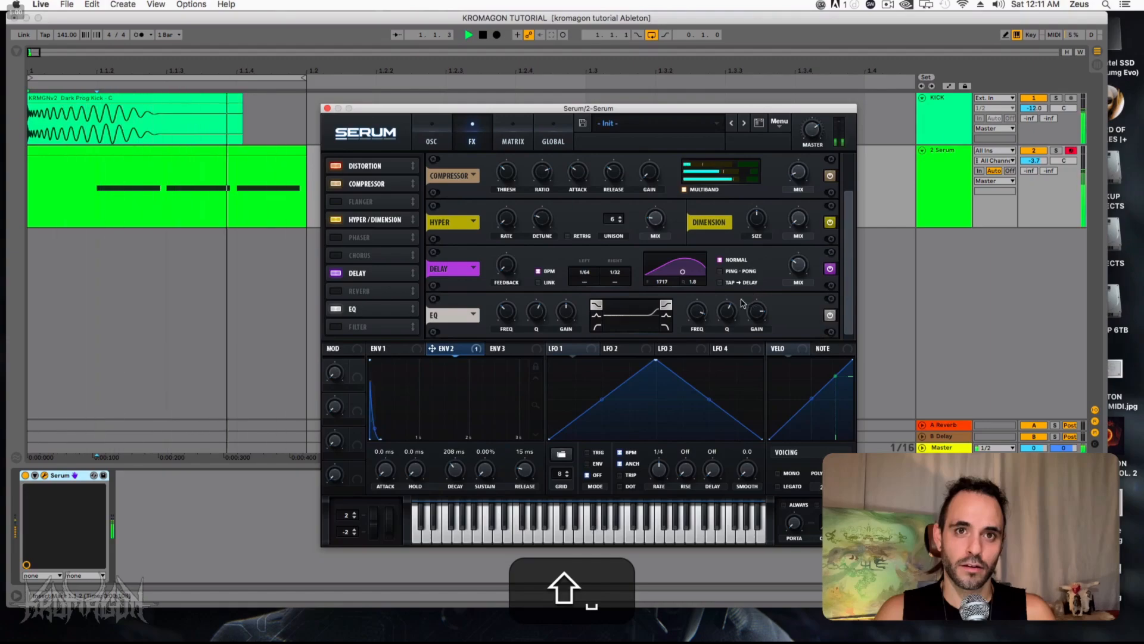
click(699, 316)
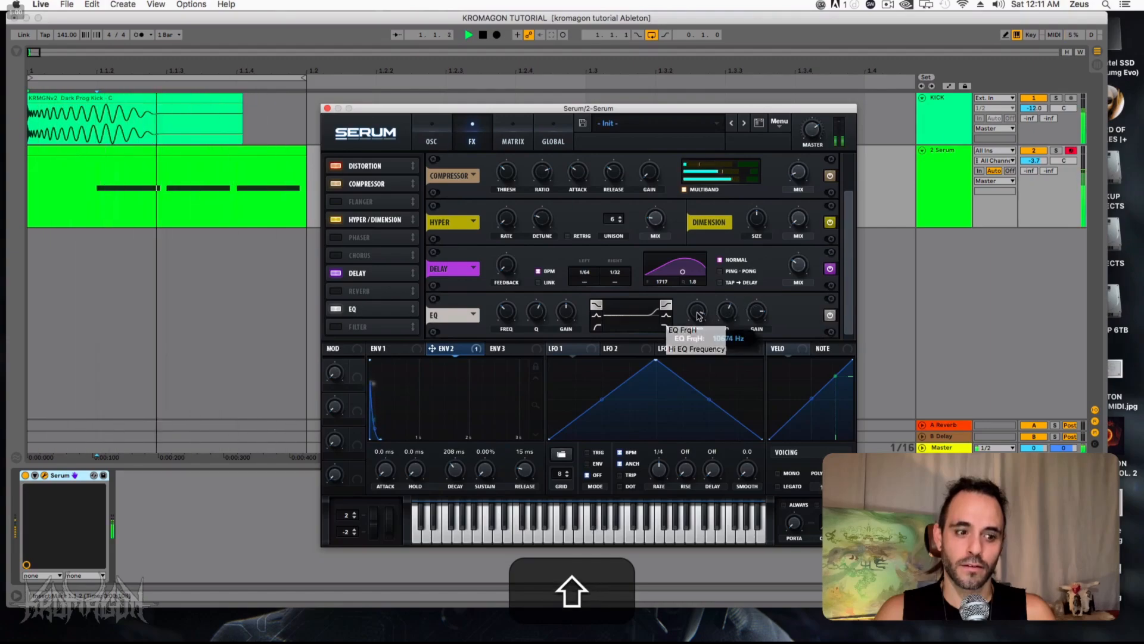
click(728, 314)
key(space)
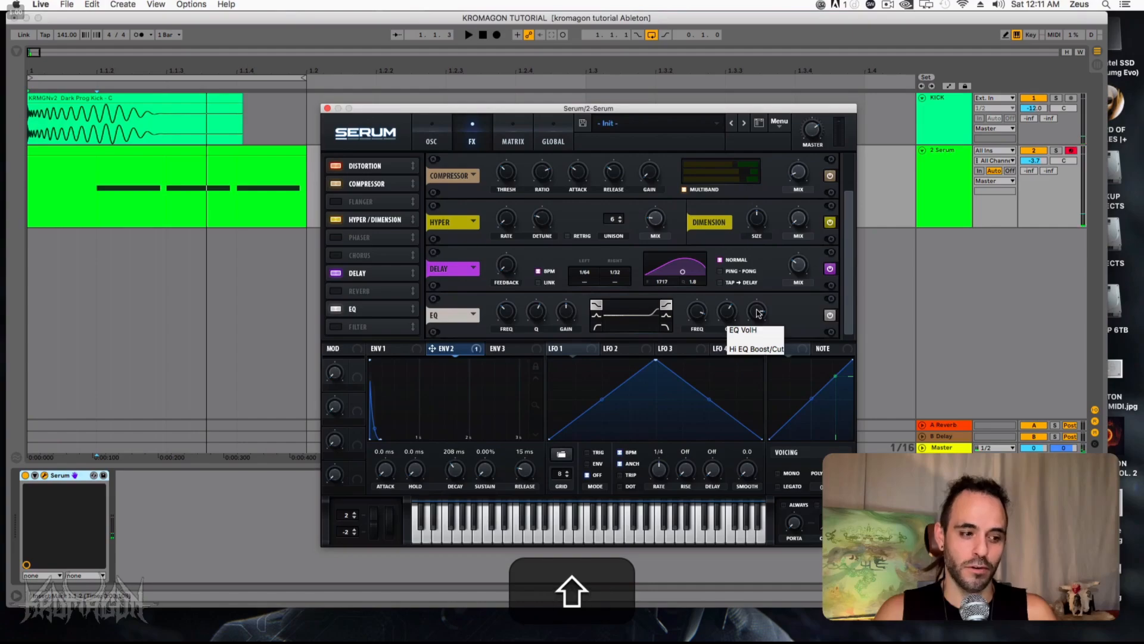
key(shift+space)
key(space)
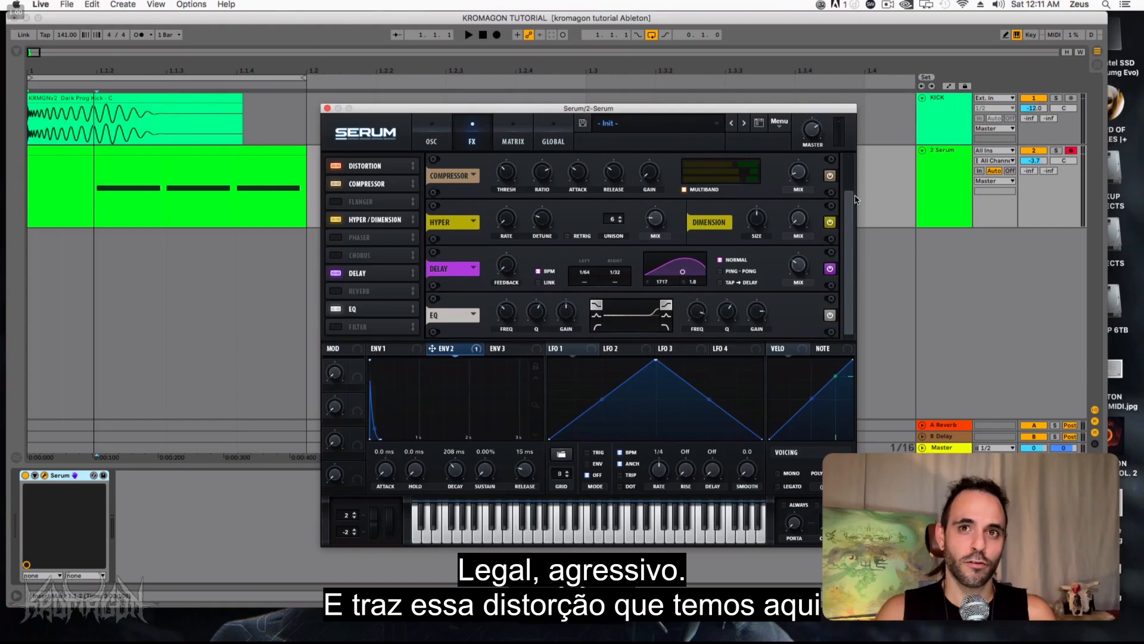
Fine-tune the EQ high-band frequency with the loop playing, trying about 9358 Hz, and stop playback.
mouse_move(851, 199)
mouse_down()
mouse_move(848, 153)
mouse_move(839, 212)
mouse_up()
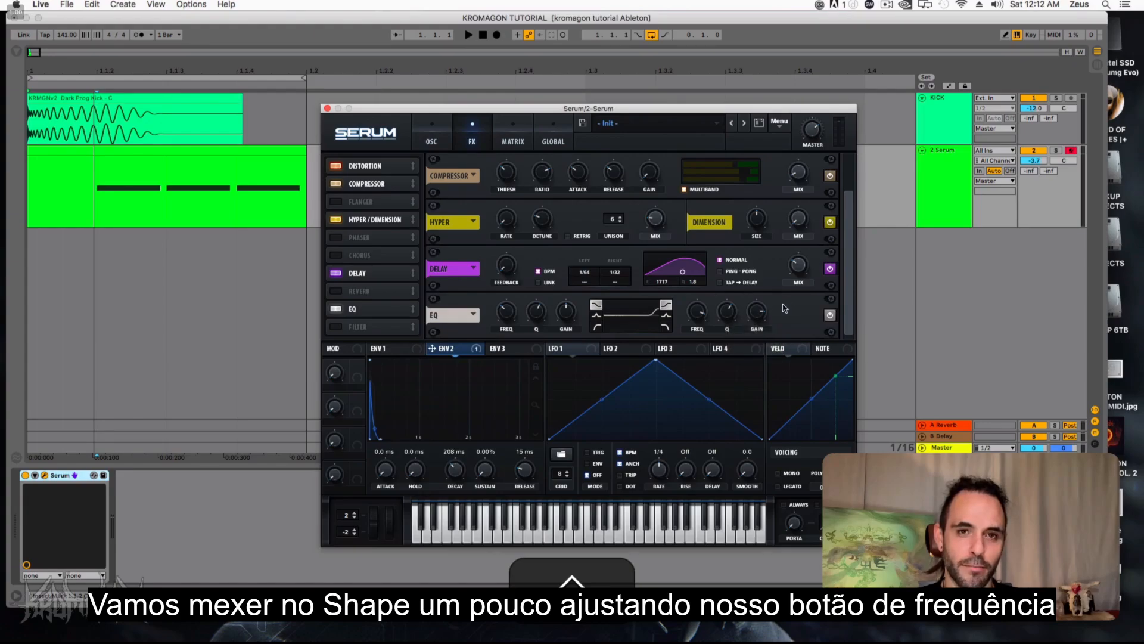
mouse_move(700, 319)
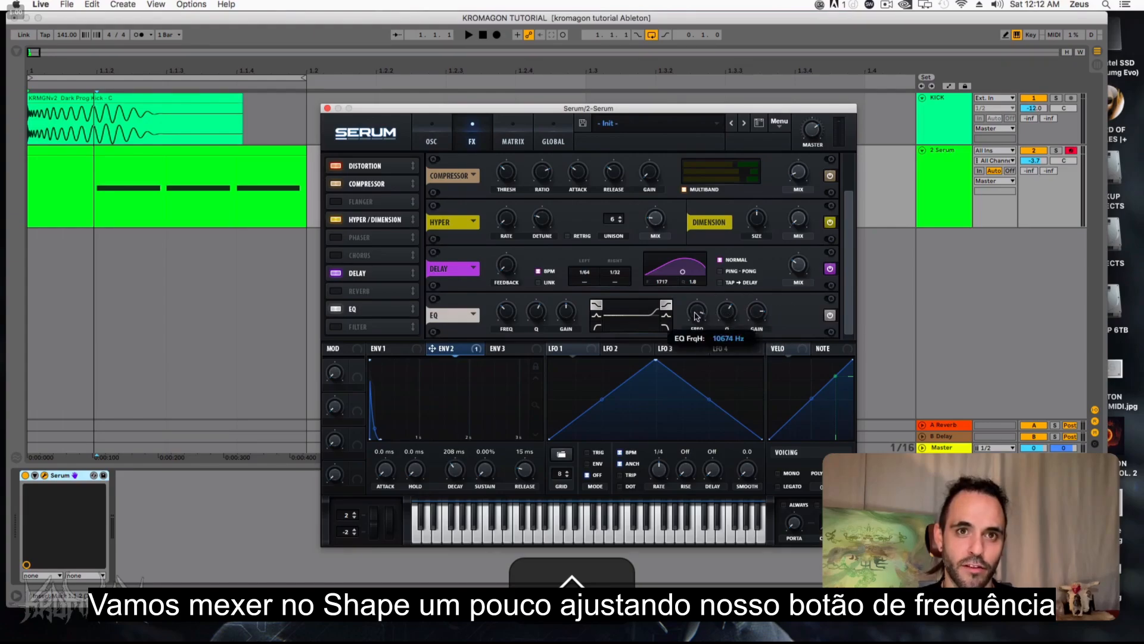
key(shift+space)
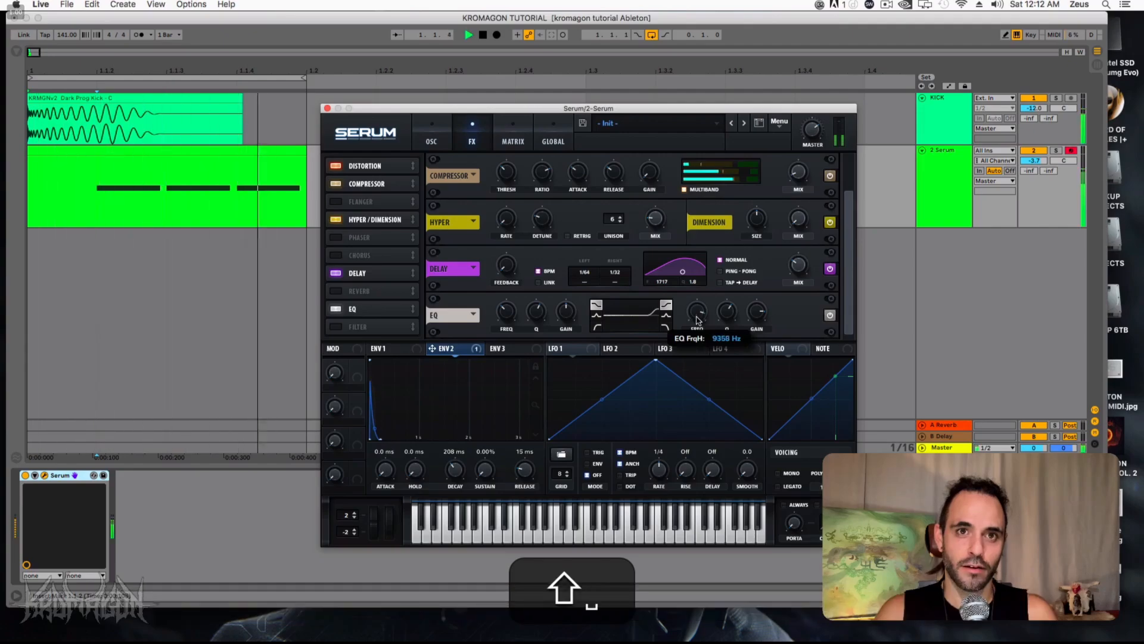
drag(699, 320, 698, 318)
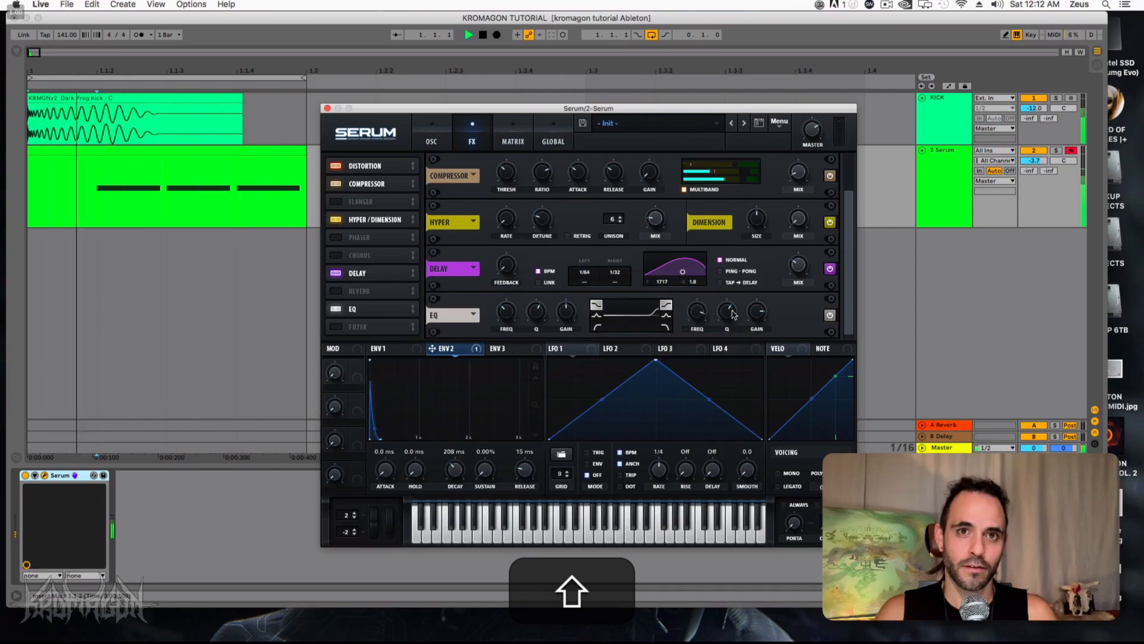
mouse_move(760, 320)
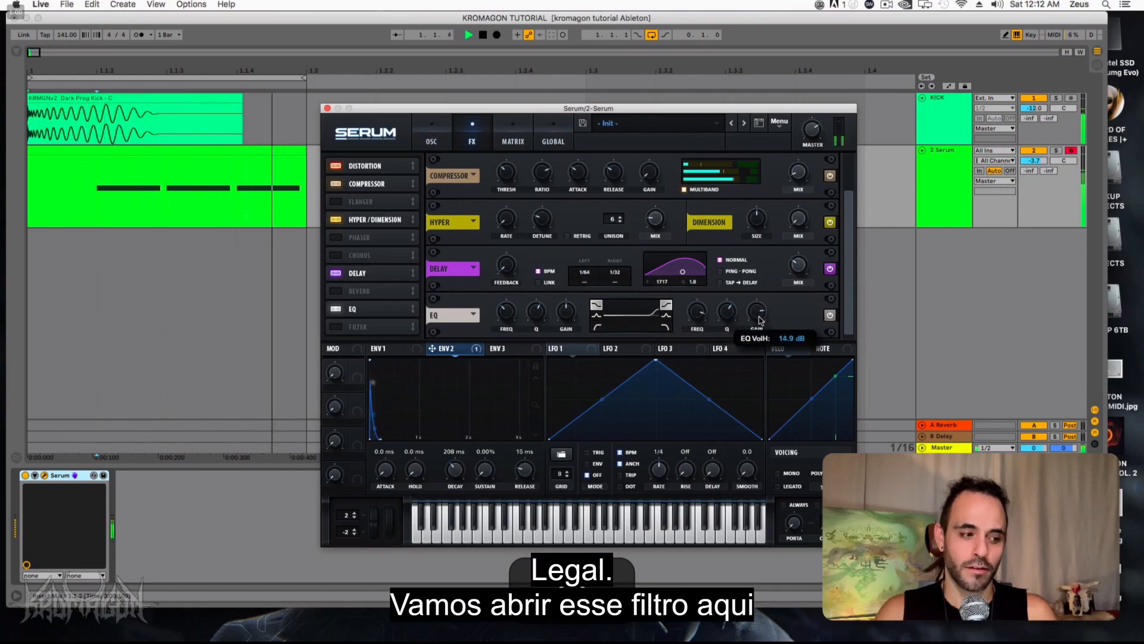
key(space)
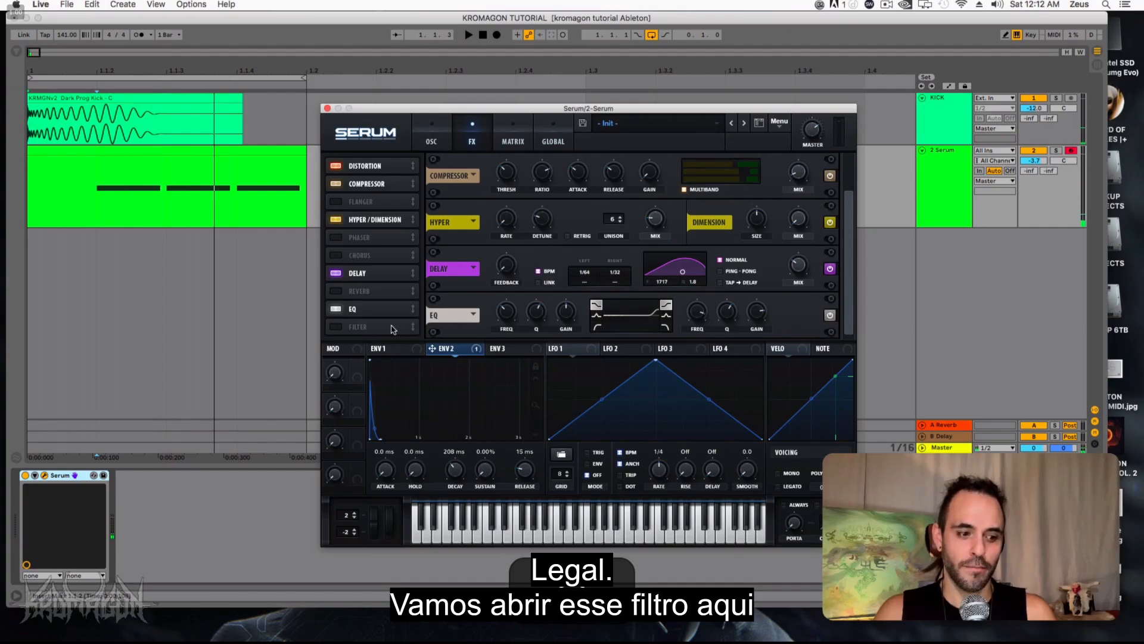
Enable the Filter effect with the MG Low 6 type and raise its cutoff to about 13290 Hz while auditioning the loop.
click(335, 328)
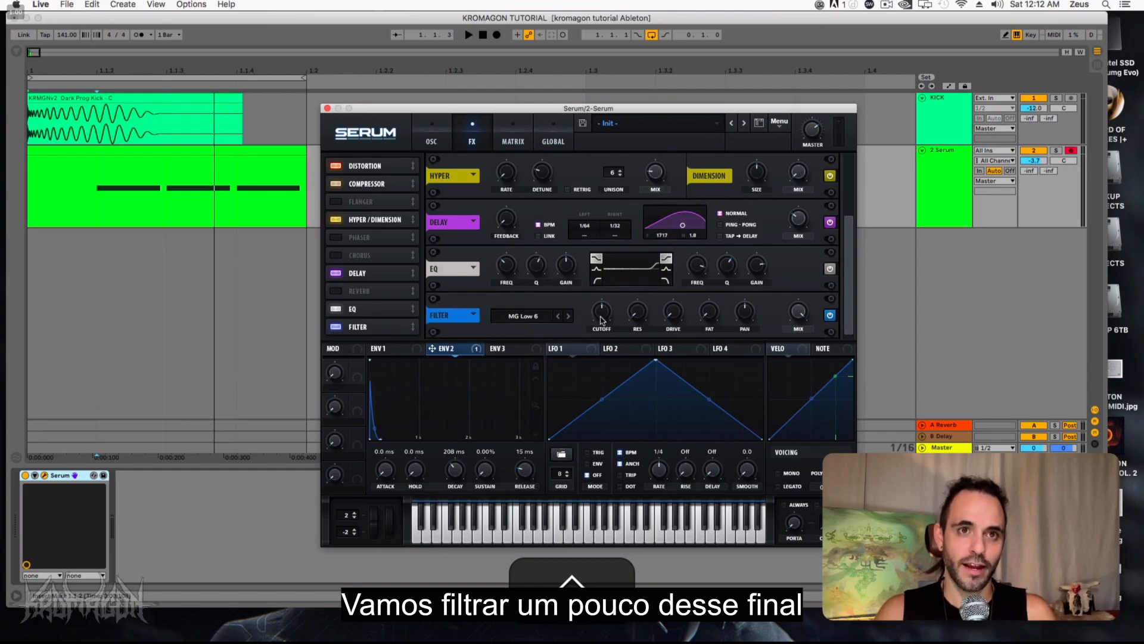
drag(601, 320, 602, 299)
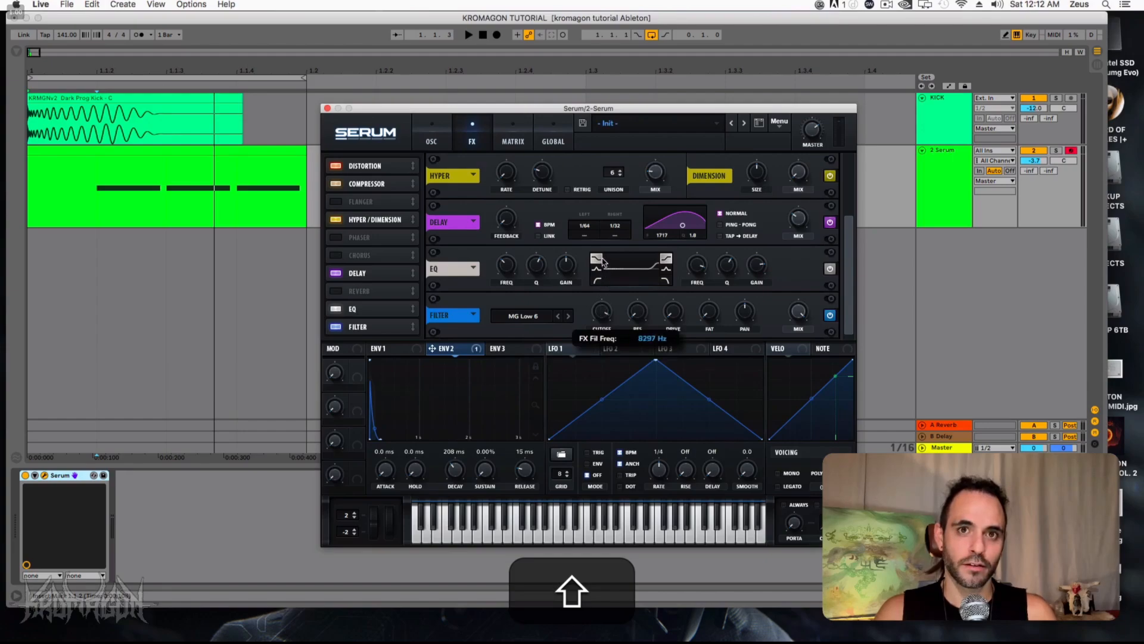
key(space)
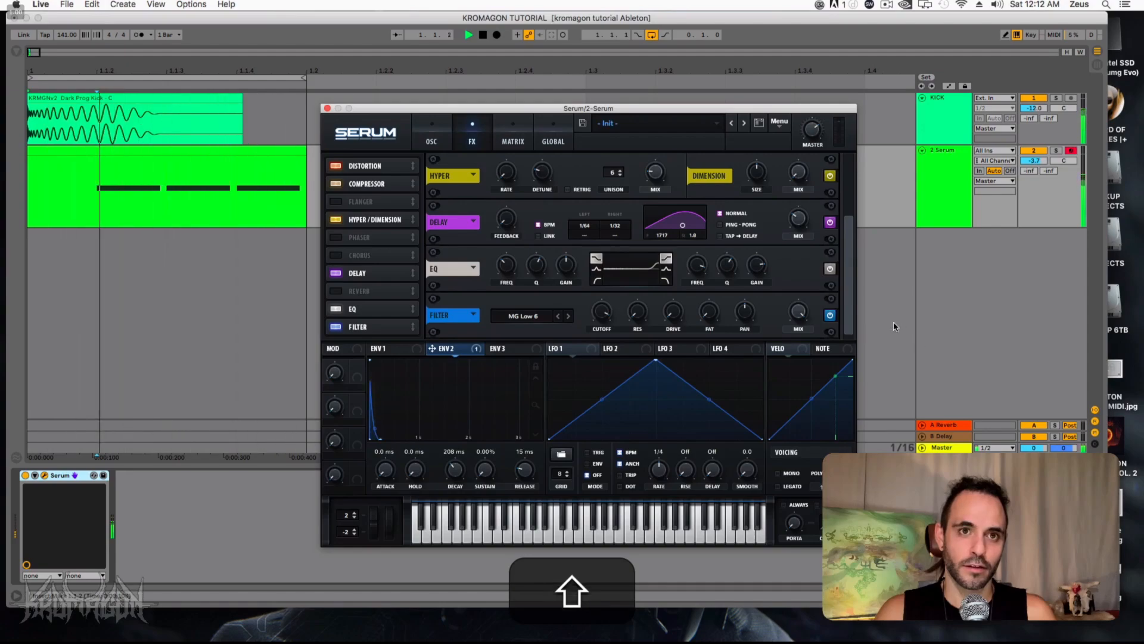
mouse_move(608, 317)
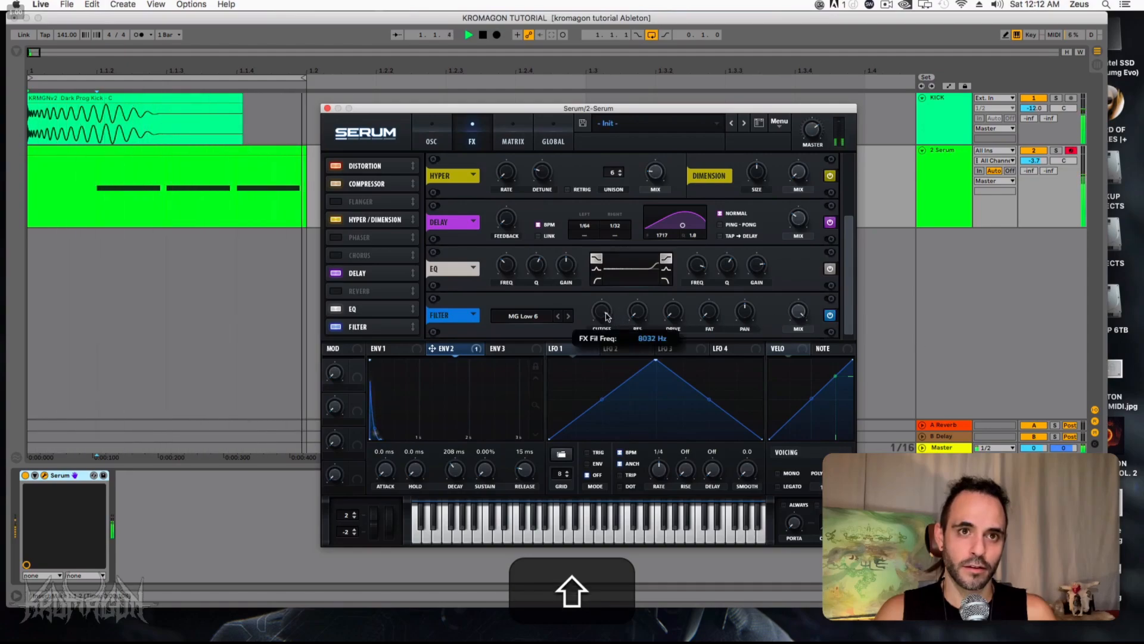
drag(607, 317, 607, 295)
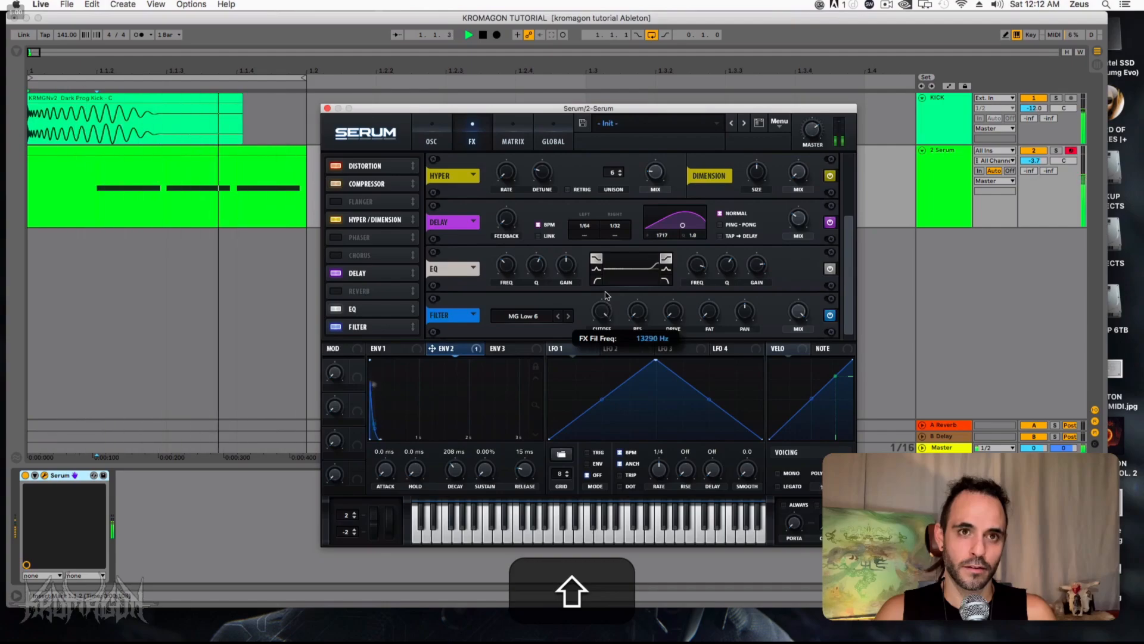
key(space)
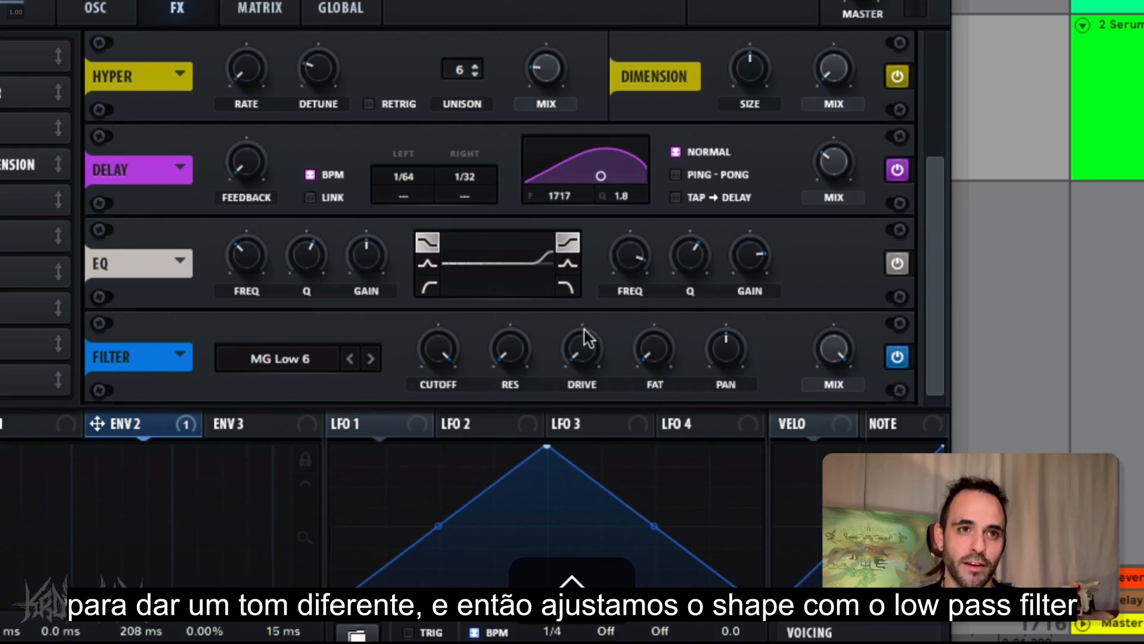
mouse_move(442, 344)
mouse_down()
mouse_move(445, 359)
mouse_move(446, 328)
mouse_up()
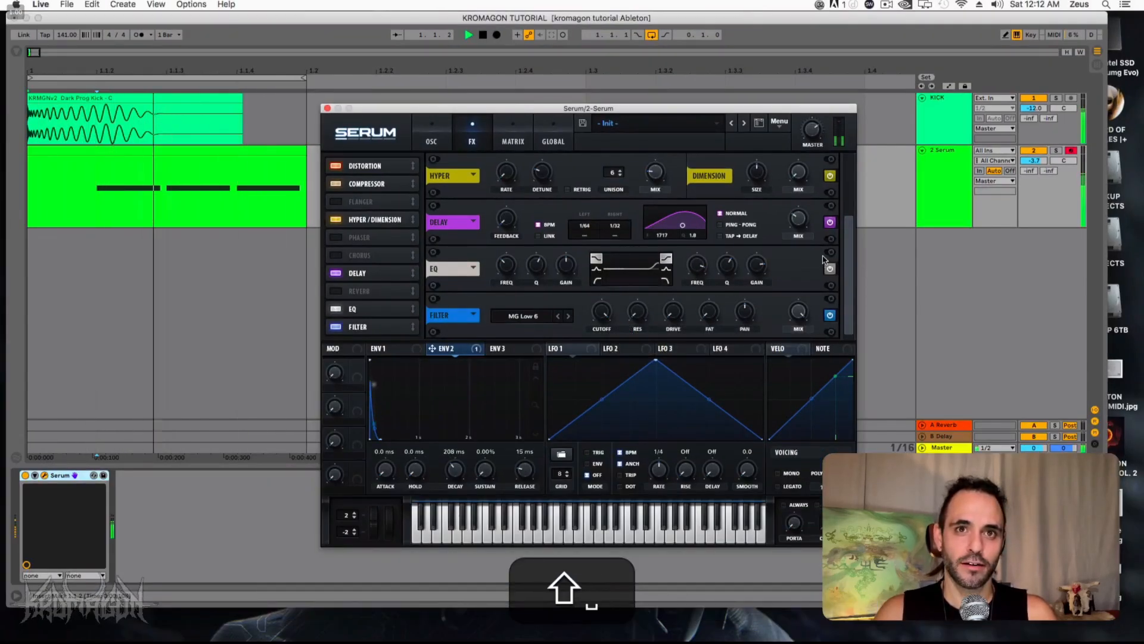
key(space)
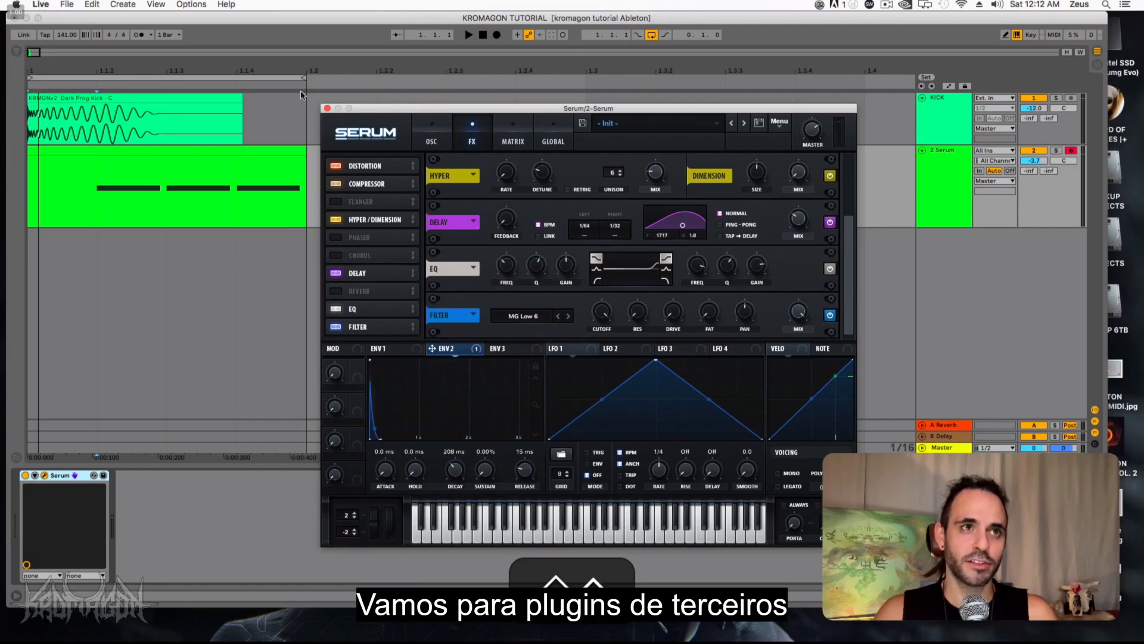
Close Serum, search the plug-ins for FAB, add FF Pro-Q 3 after Serum on its track and hide the browser.
click(327, 109)
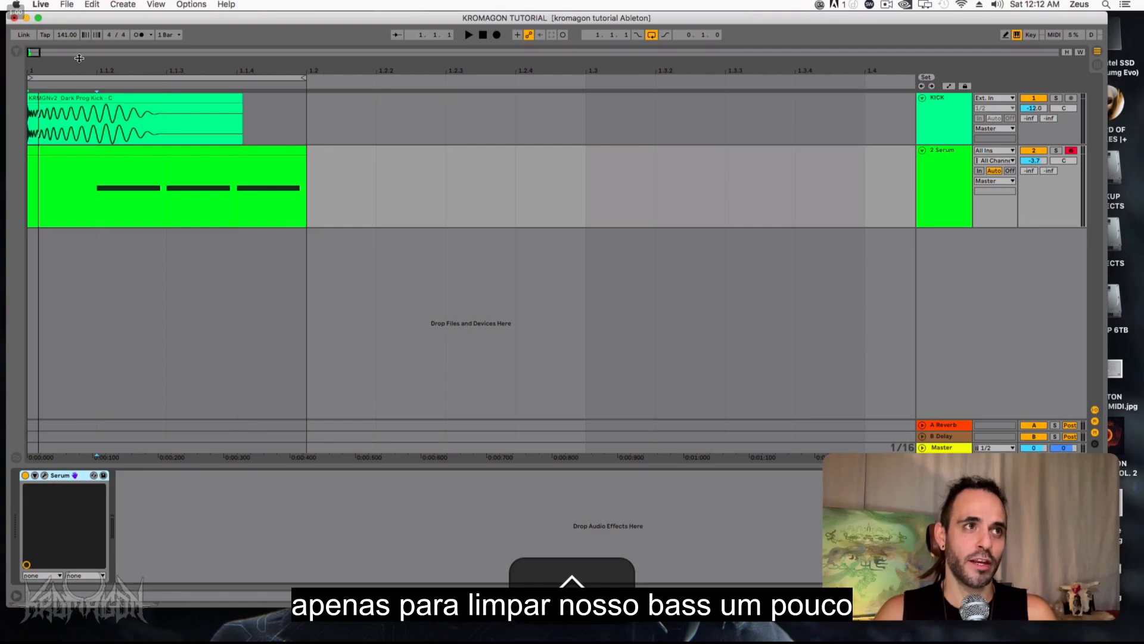
click(16, 52)
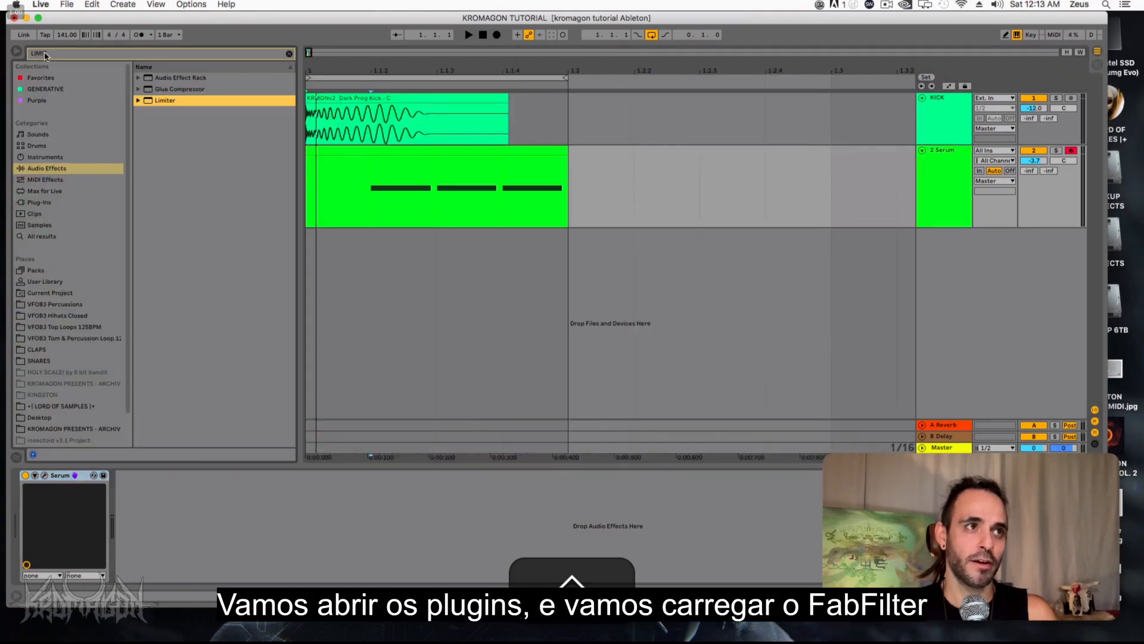
click(61, 56)
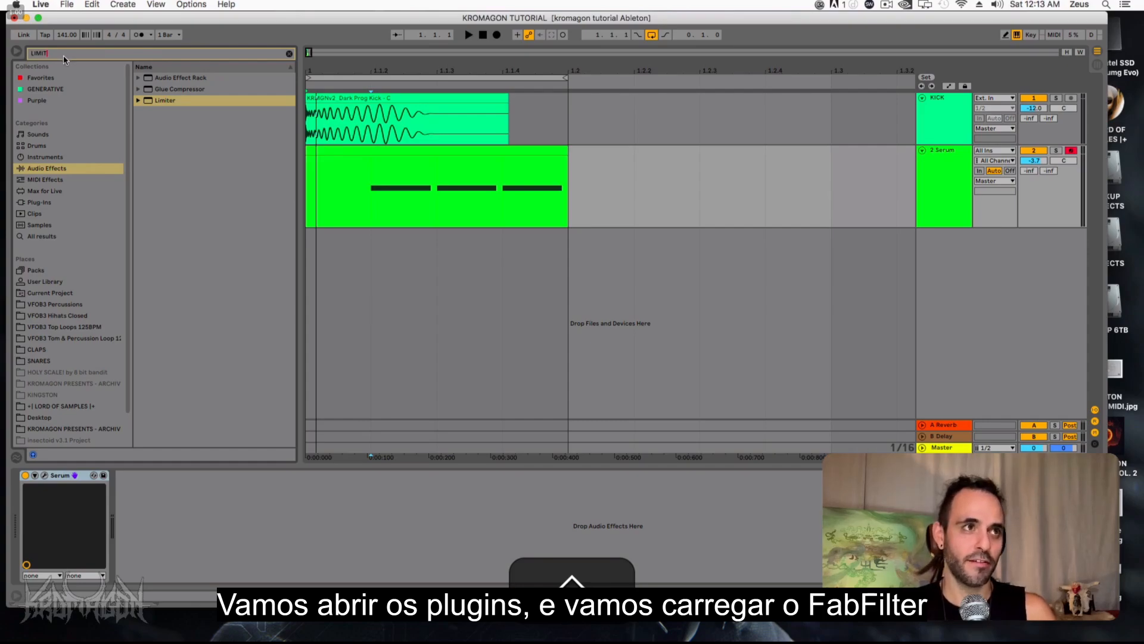
text(FAB)
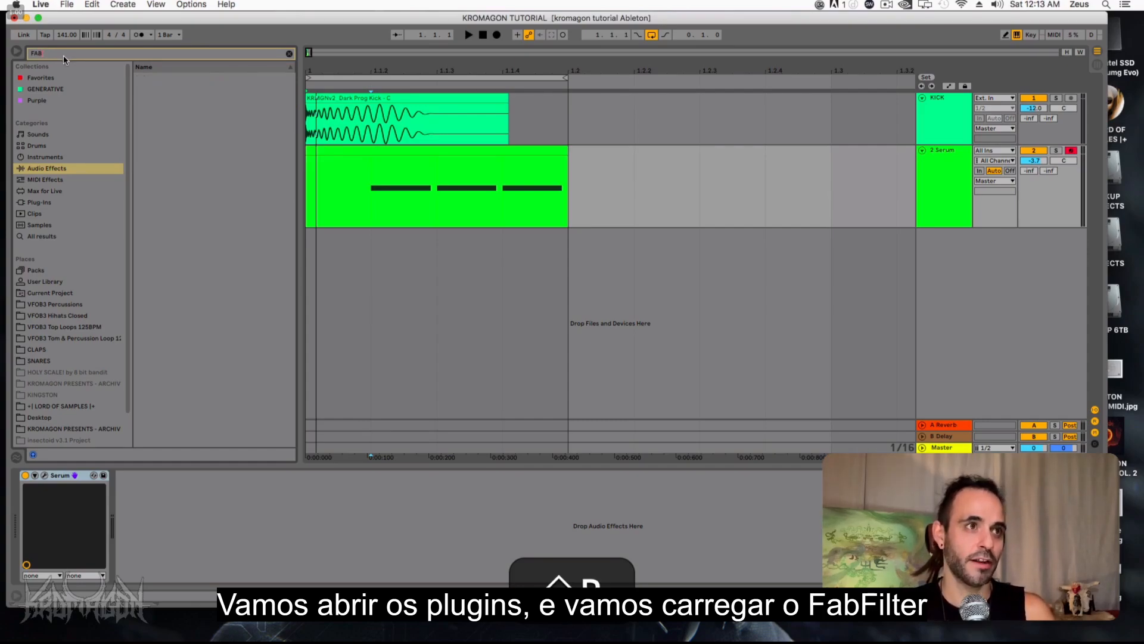
click(40, 202)
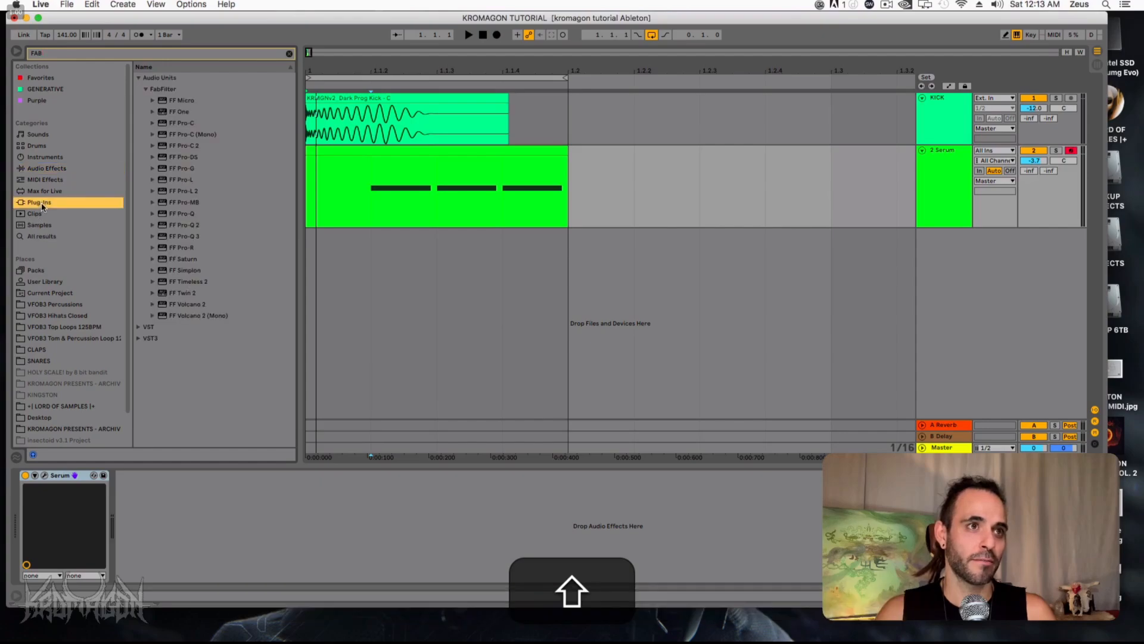
click(181, 237)
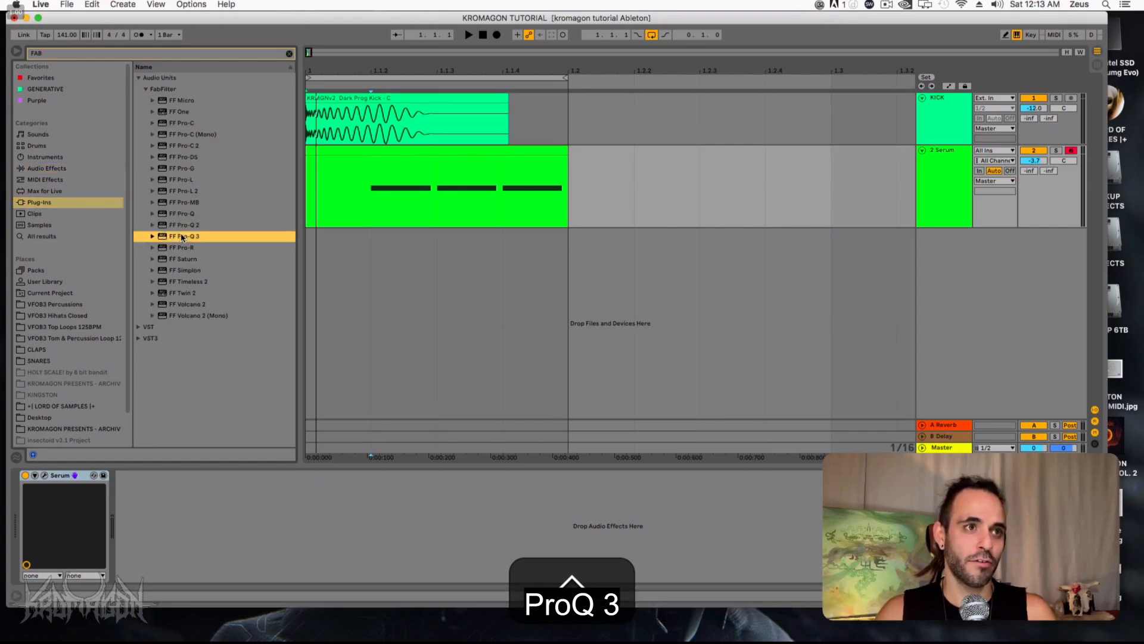
double_click(187, 237)
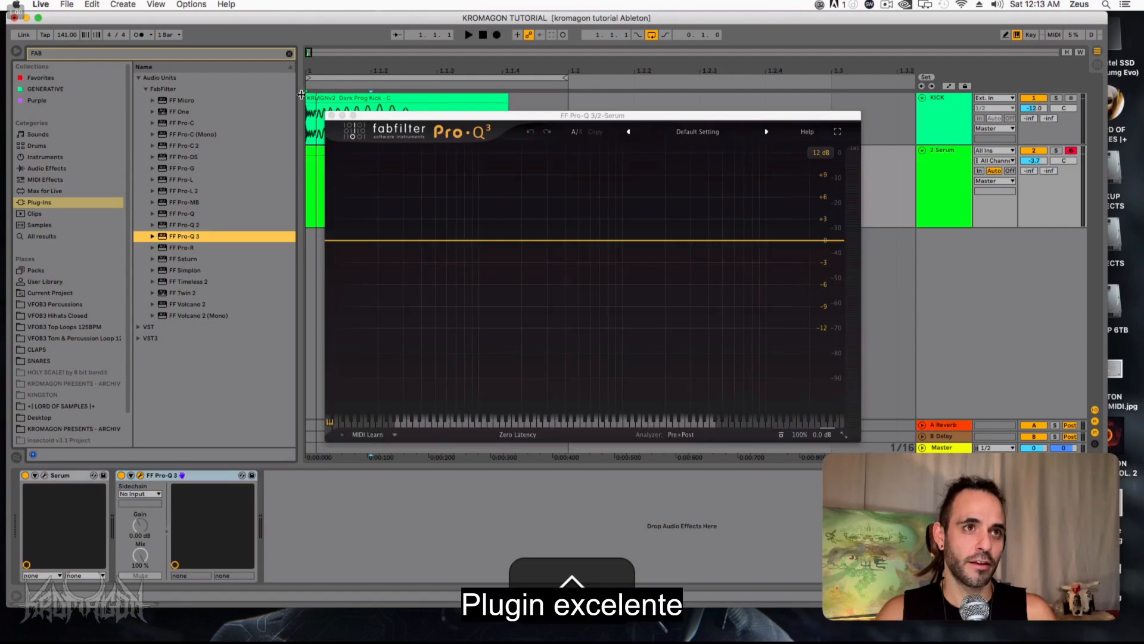
key(super+alt+b)
click(357, 117)
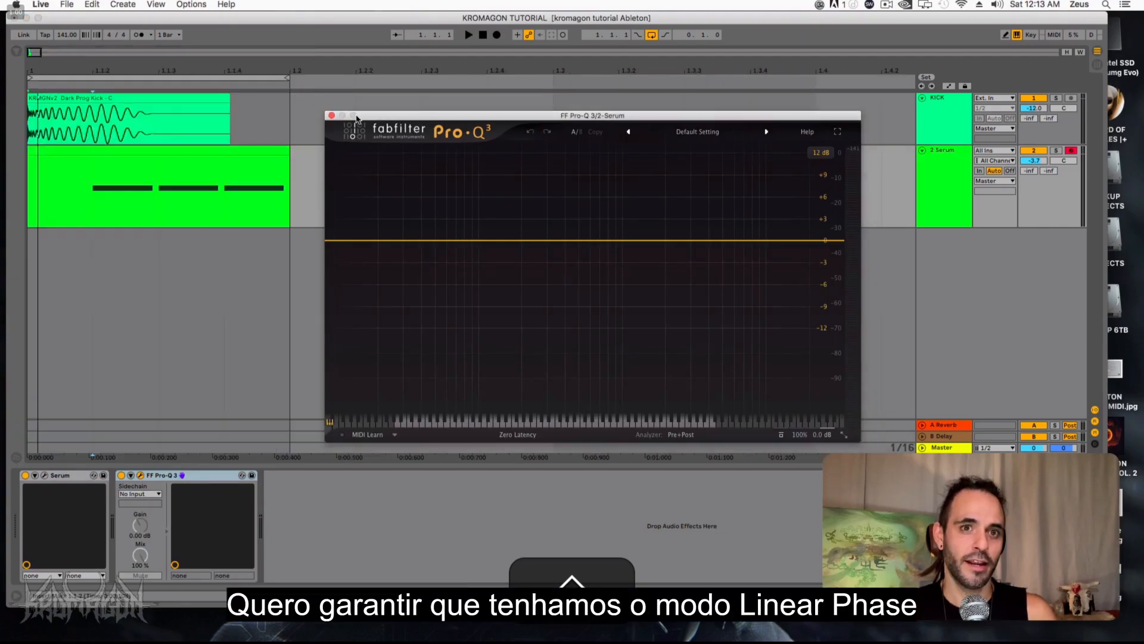
Switch Pro-Q 3 from Zero Latency to Linear Phase processing and move its window slightly lower over the arrangement.
click(518, 435)
click(514, 471)
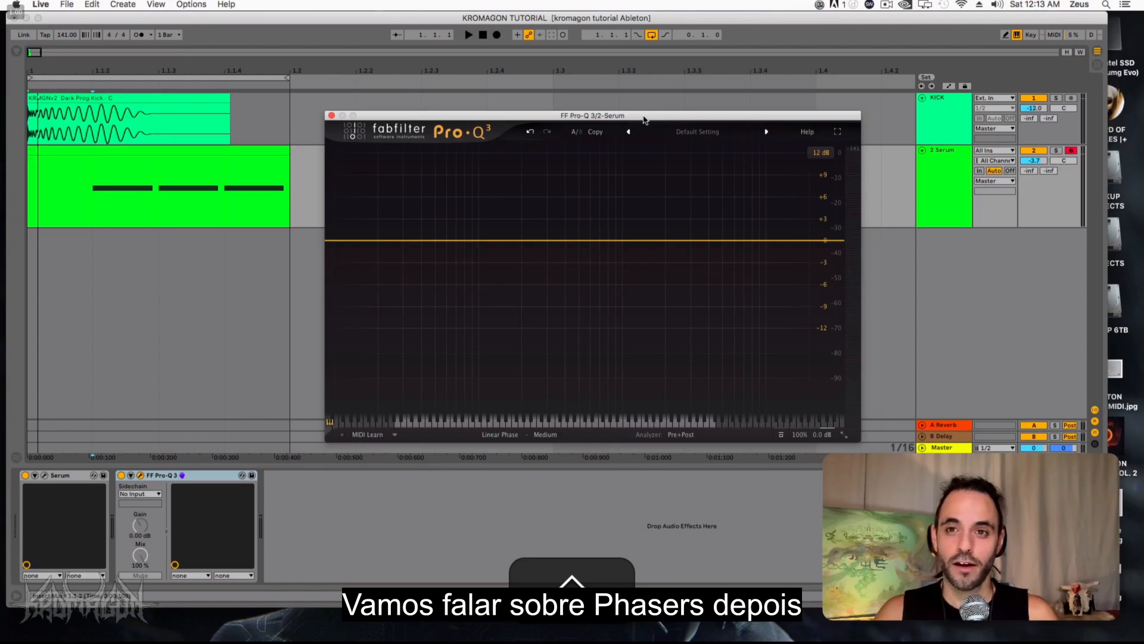
drag(644, 120, 615, 159)
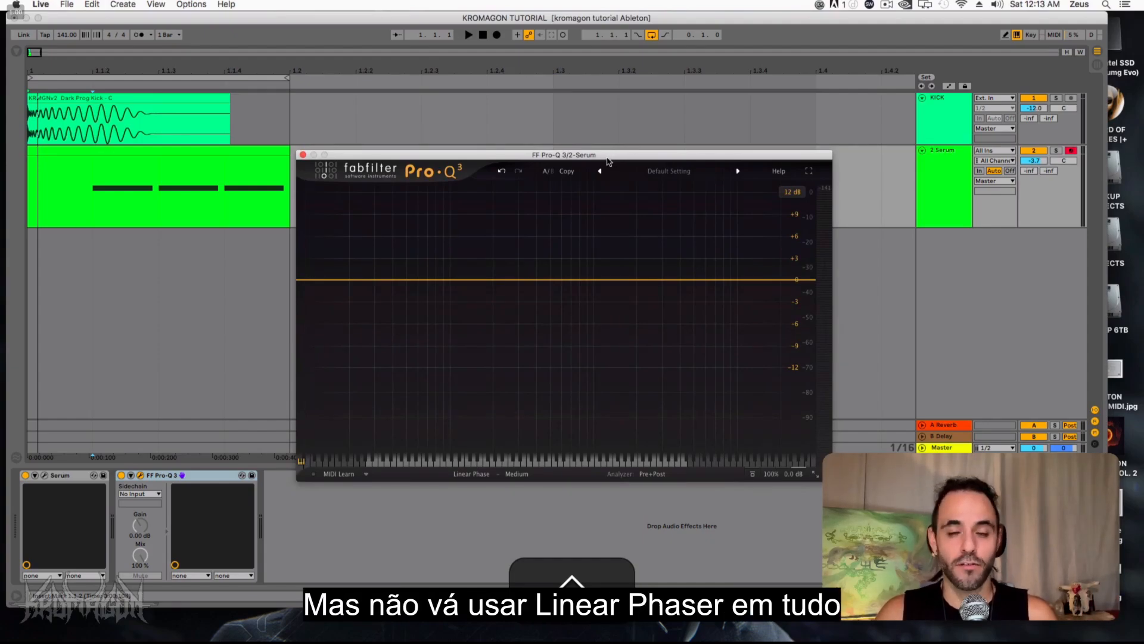
drag(586, 158, 585, 161)
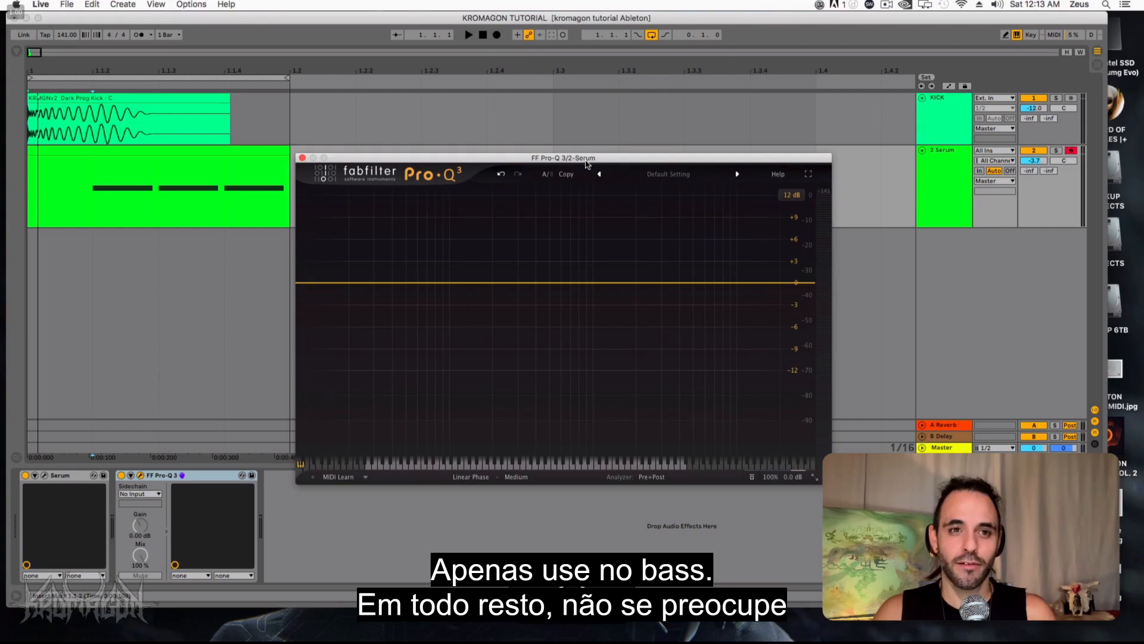
Check the analyzer settings of Pro-Q 3, including its resolution.
key(shift)
click(659, 477)
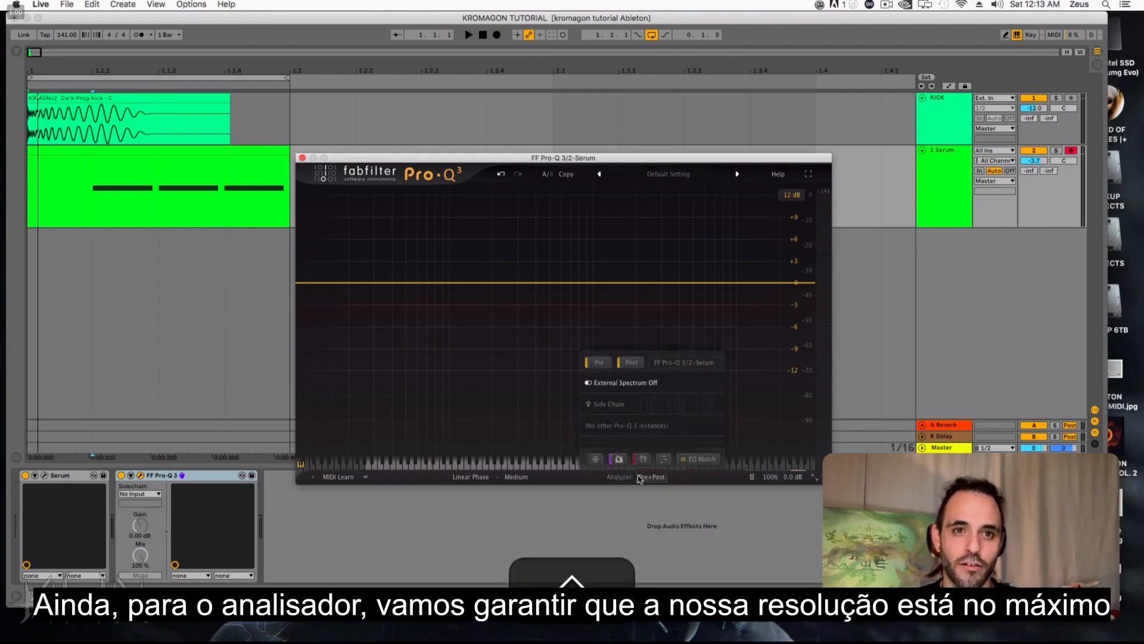
click(668, 459)
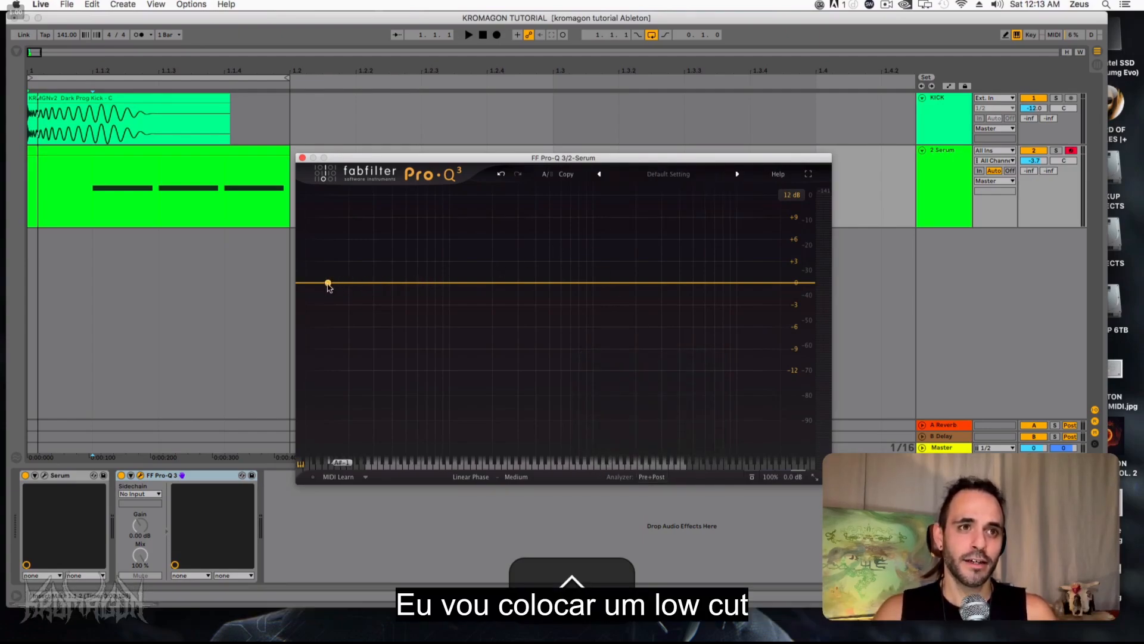
Add a Low Cut band at 30 Hz with a Q of about 0.978, and audition the loop.
click(359, 284)
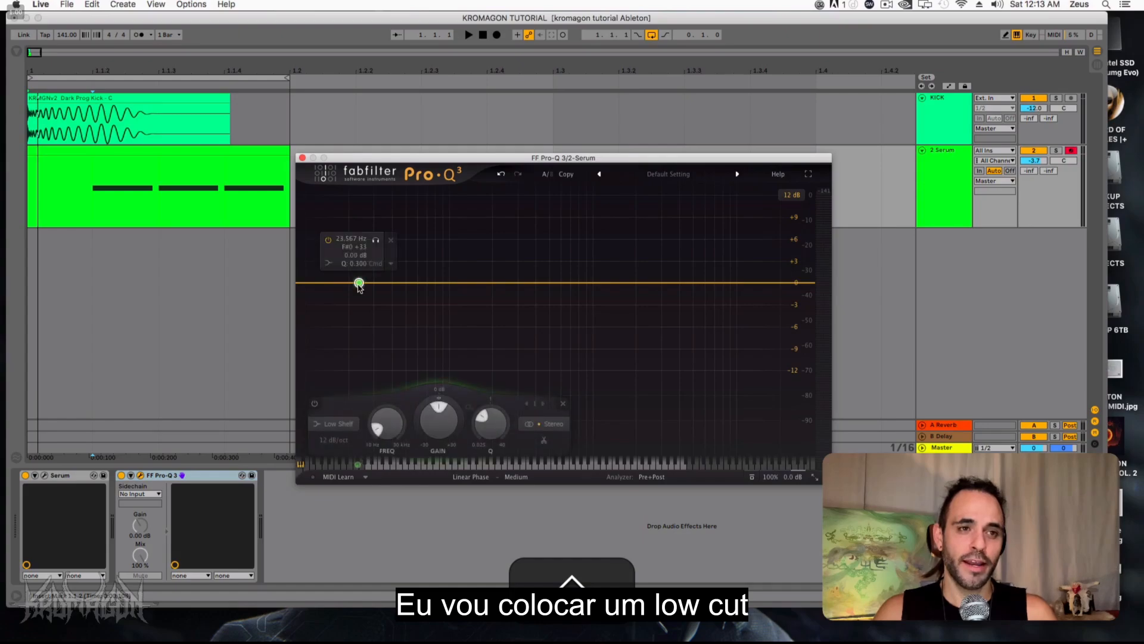
click(345, 425)
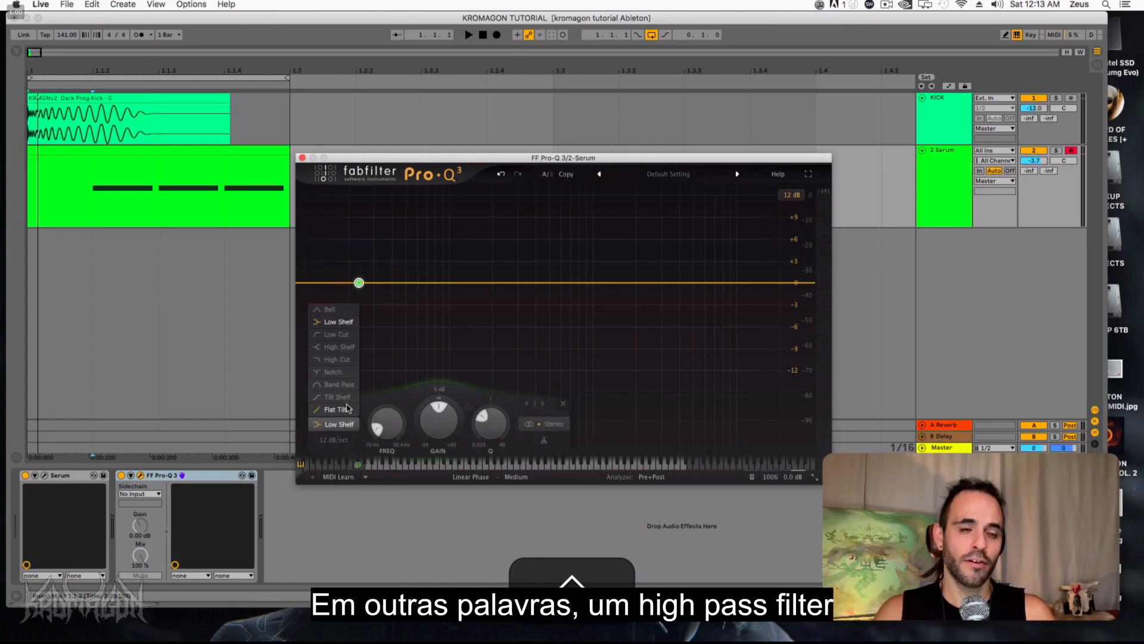
click(344, 336)
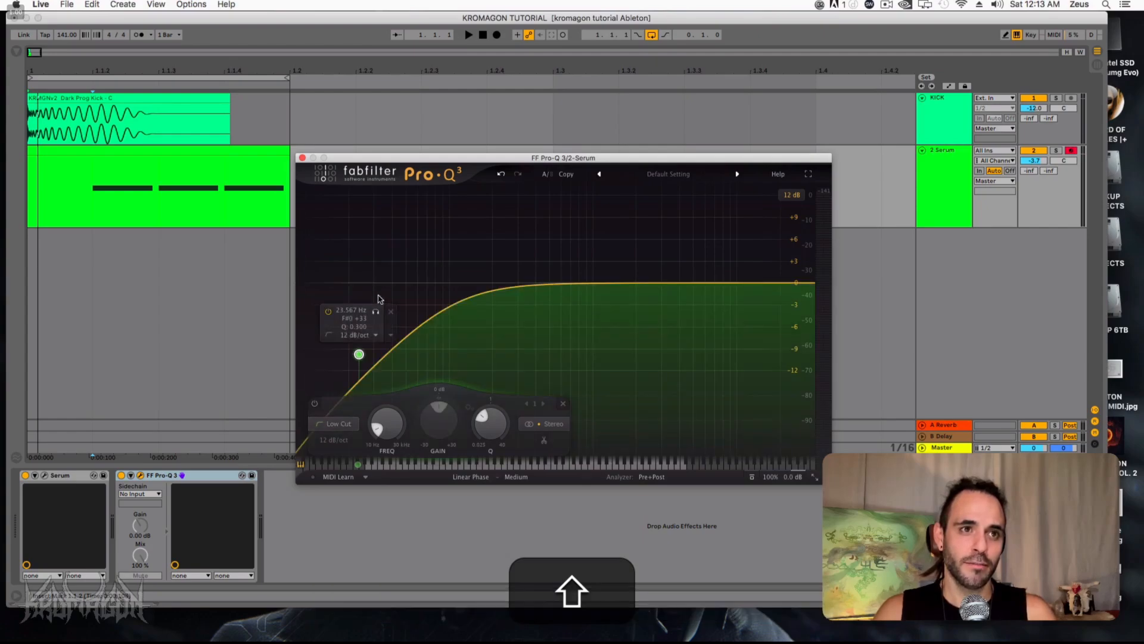
drag(361, 359, 391, 284)
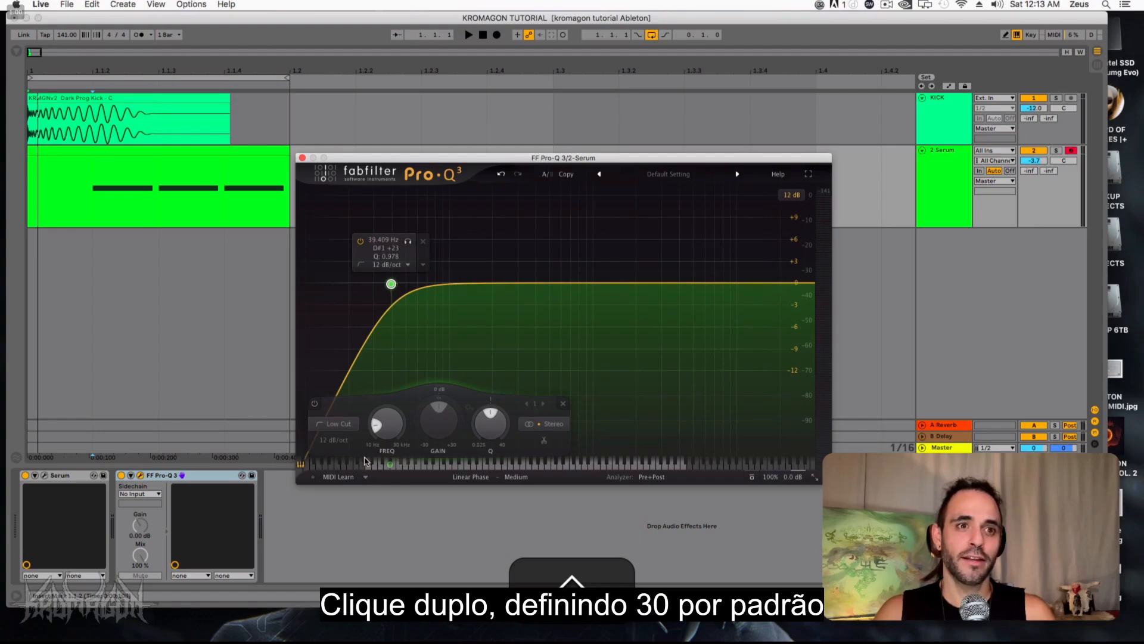
double_click(394, 427)
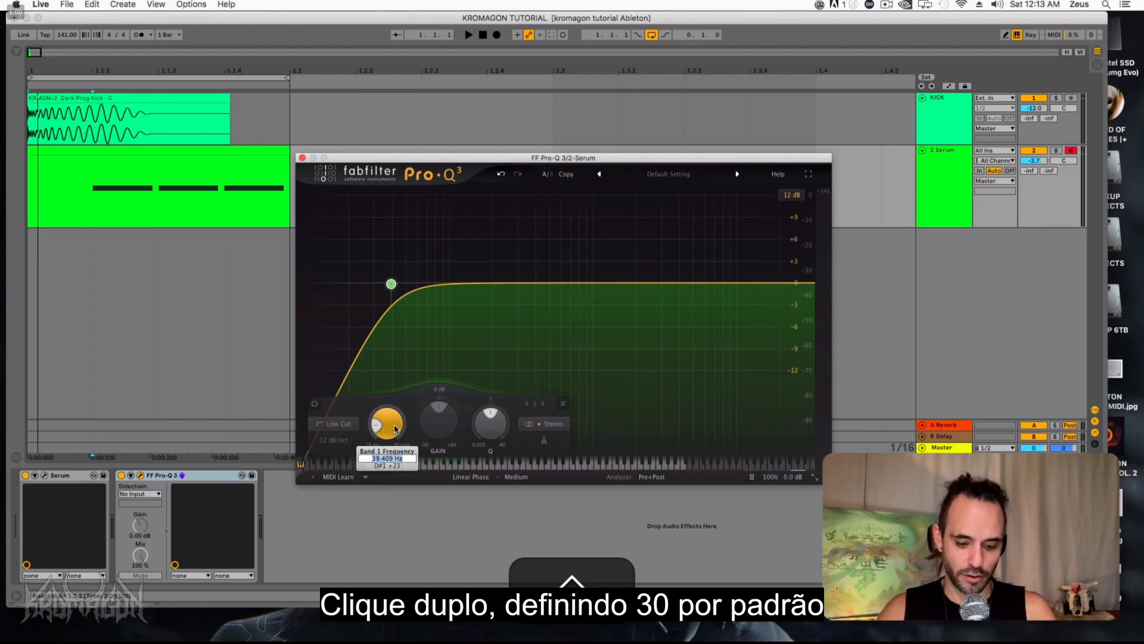
text(30)
key(Return)
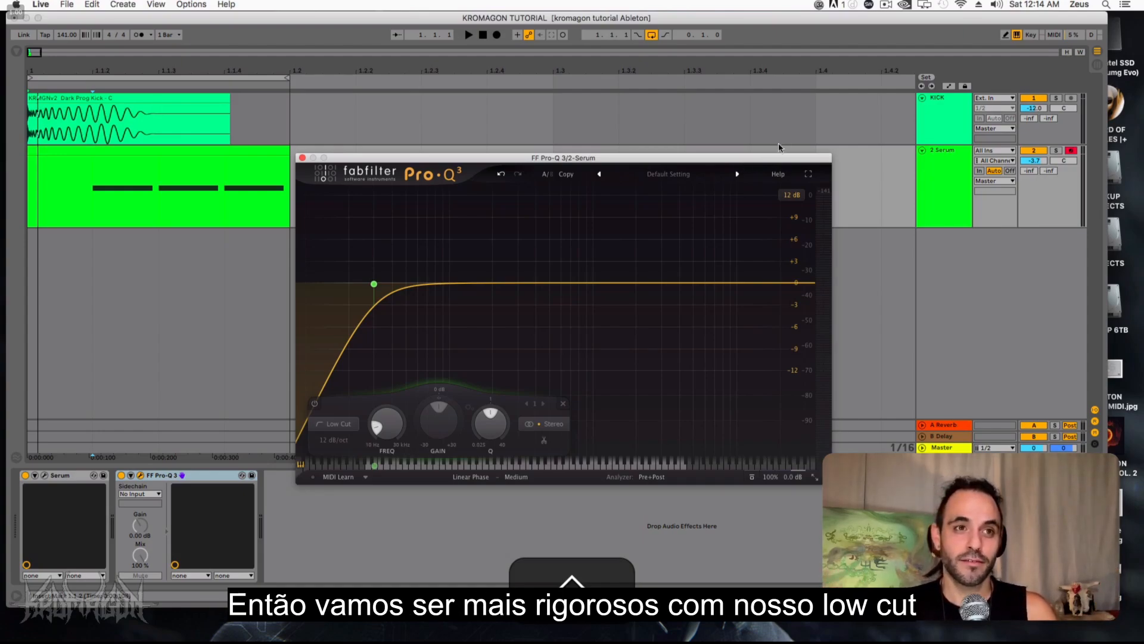
mouse_move(378, 281)
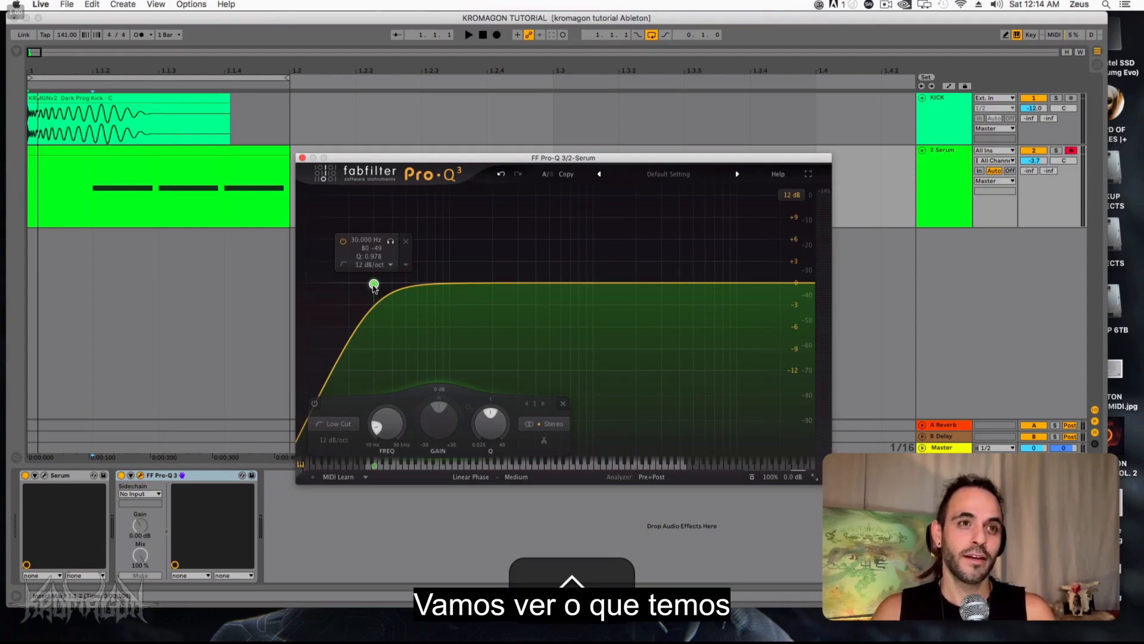
key(shift)
key(space)
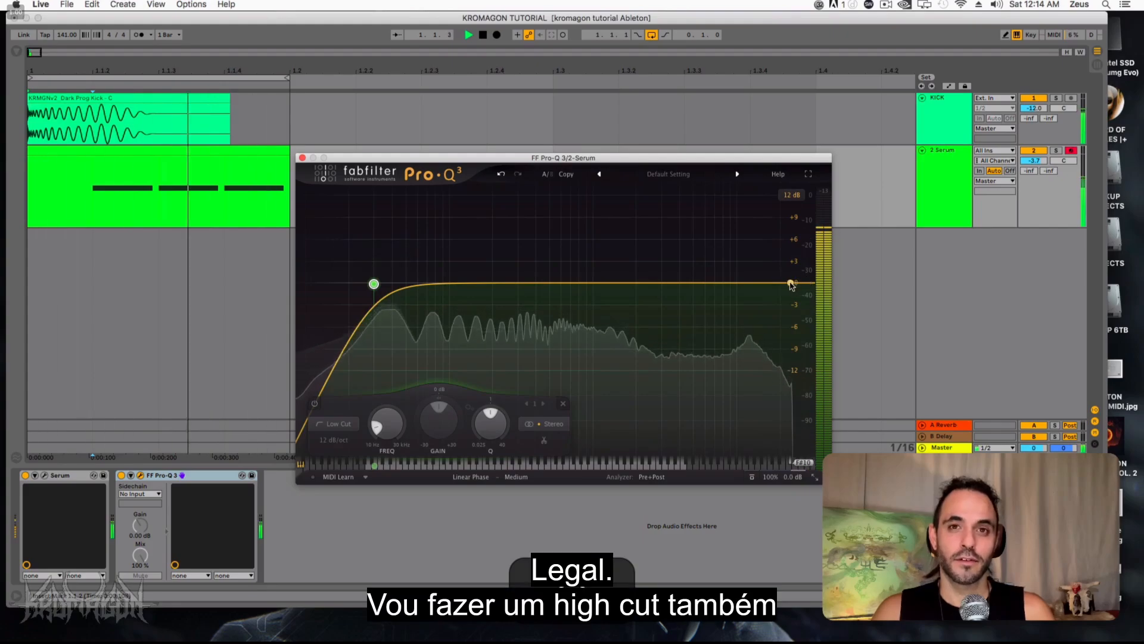
key(space)
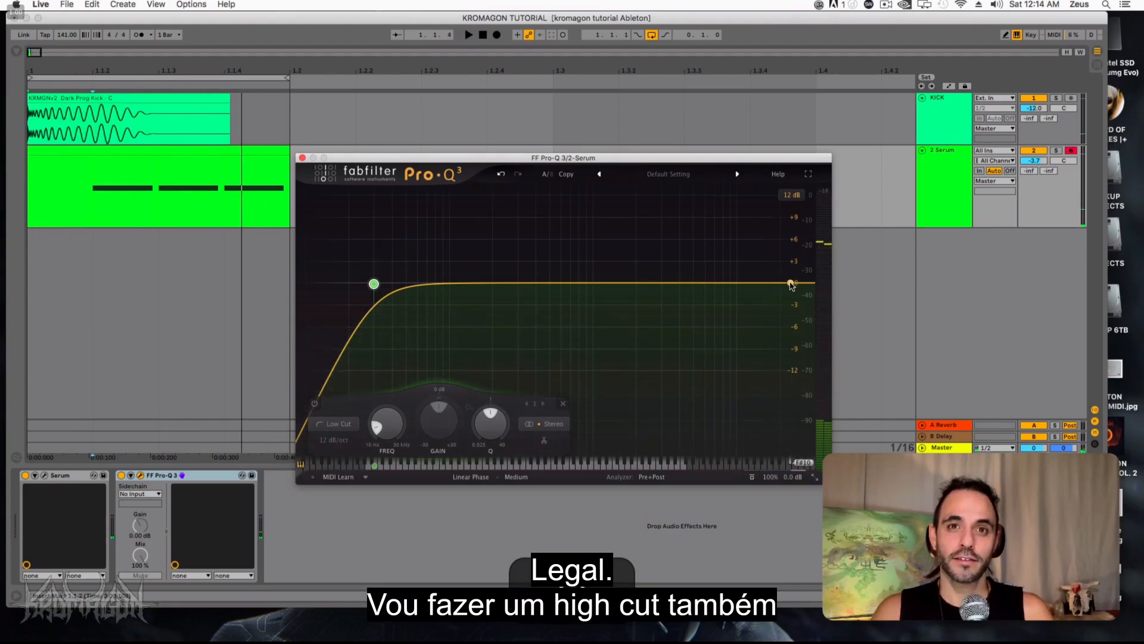
Add a High Cut band at about 12202 Hz with a Q of about 0.888, audition the loop and close Pro-Q 3.
click(791, 283)
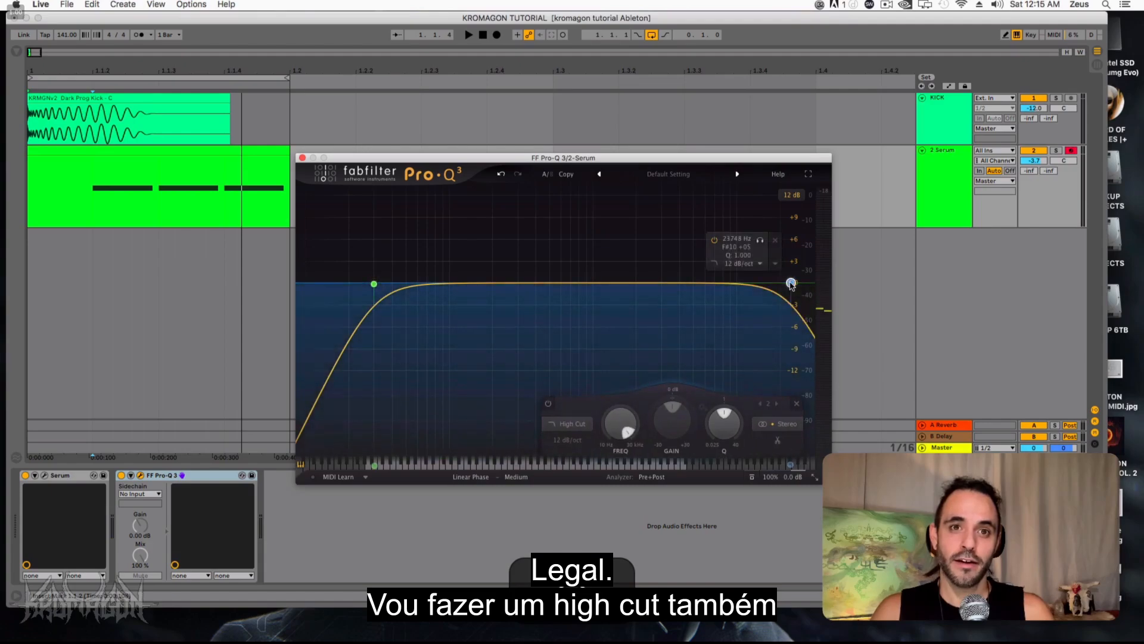
drag(791, 283, 749, 290)
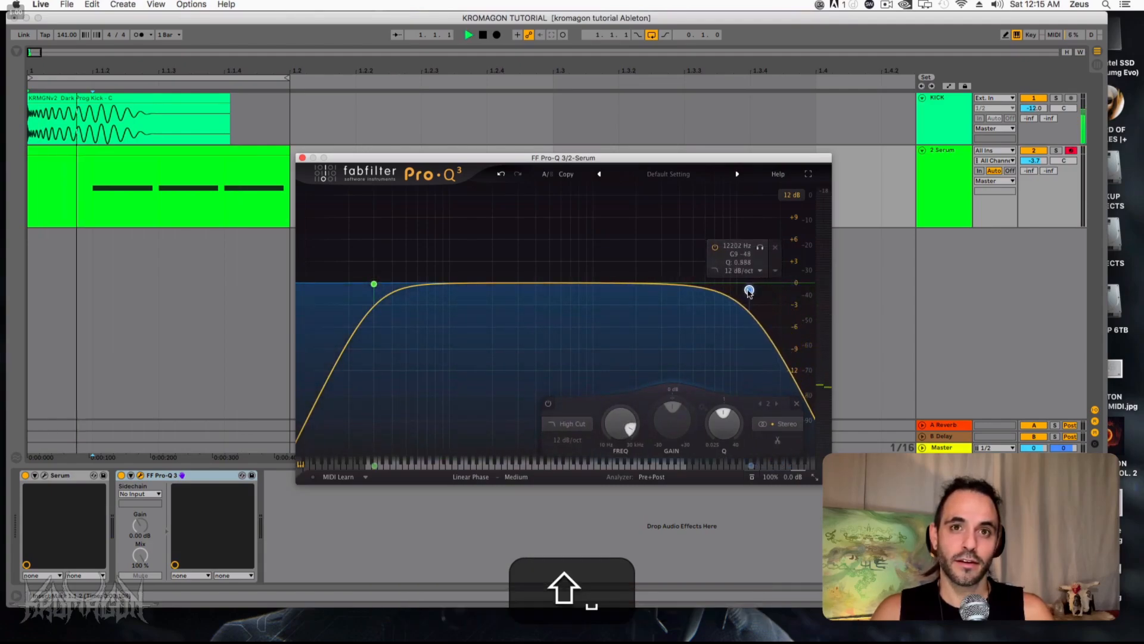
key(space)
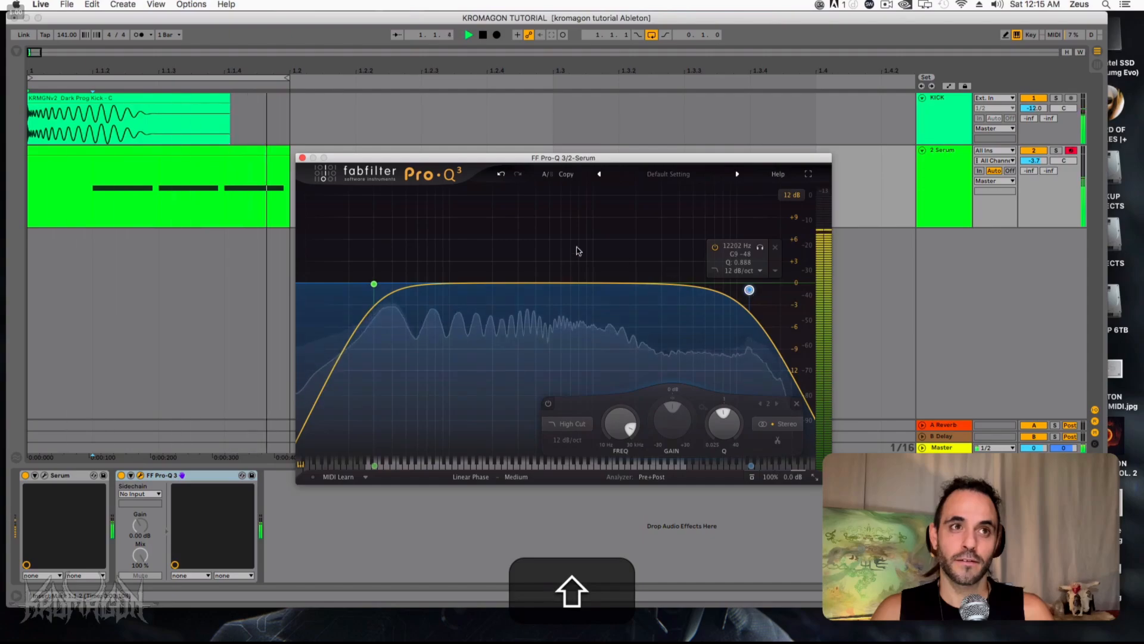
key(space)
click(303, 159)
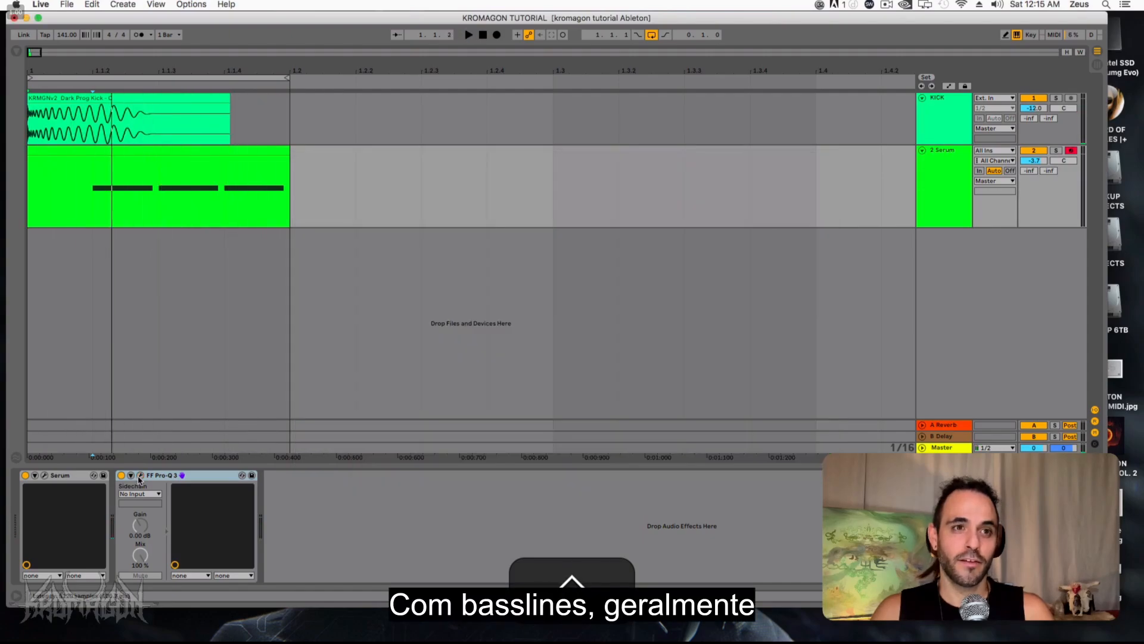
Reopen Pro-Q 3, add a Bell band somewhat above 250 Hz, and boost it about 6.58 dB while auditioning the loop.
click(140, 475)
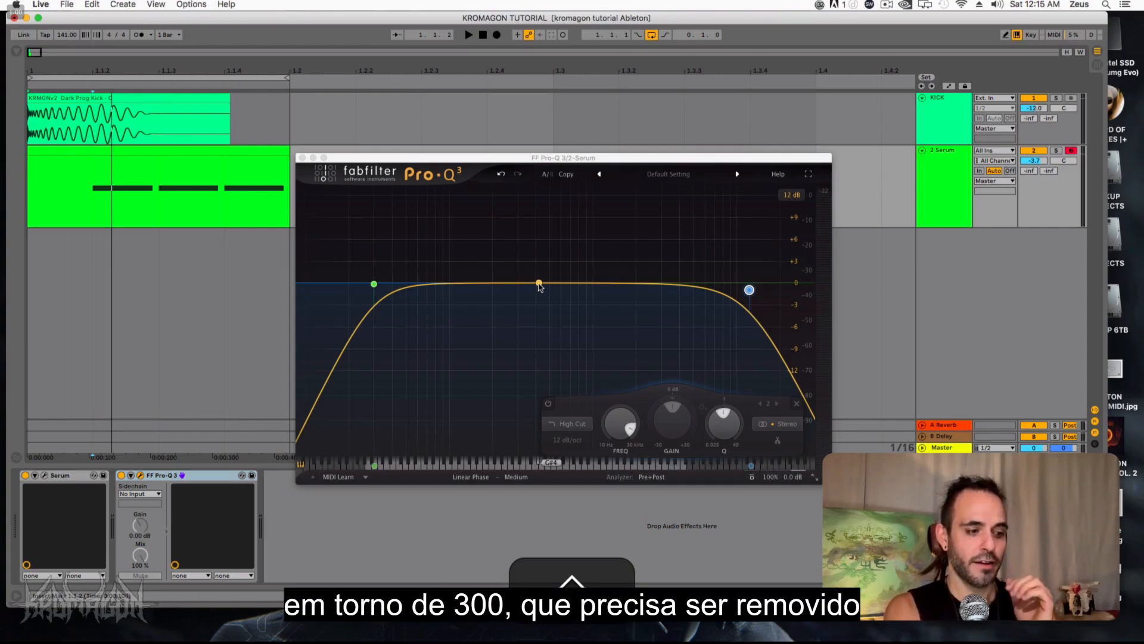
click(496, 287)
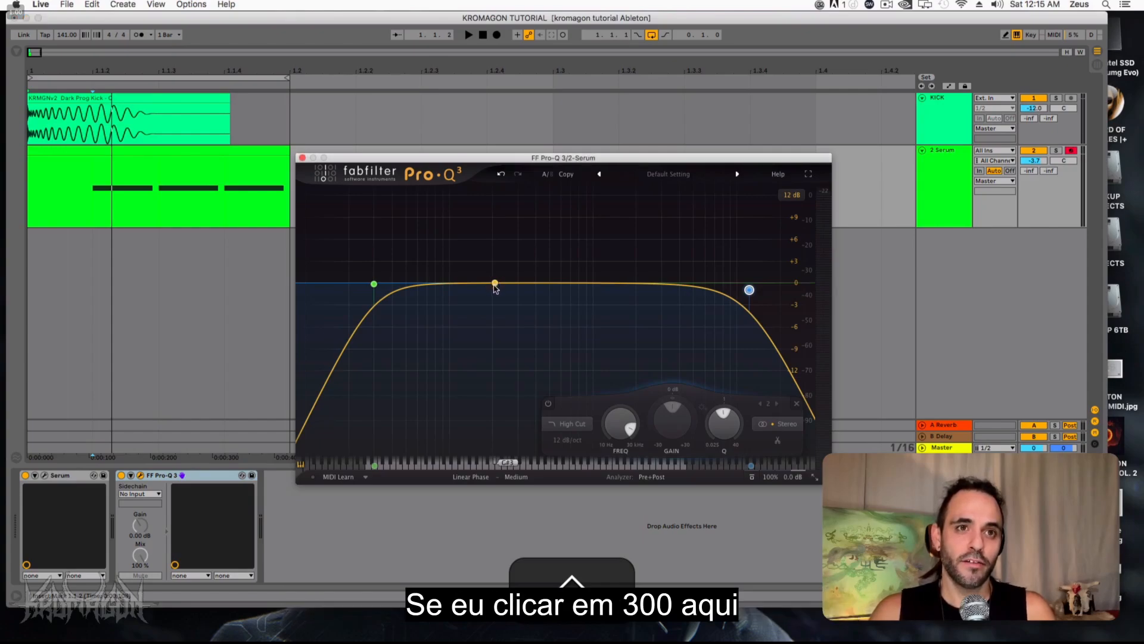
drag(496, 288, 507, 289)
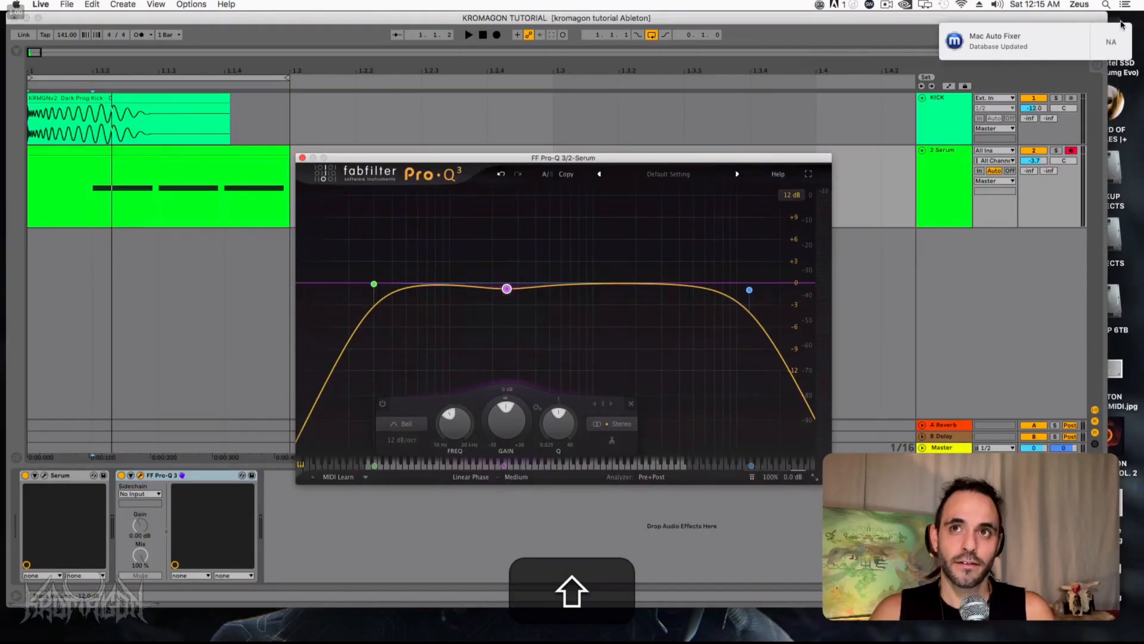
click(1111, 42)
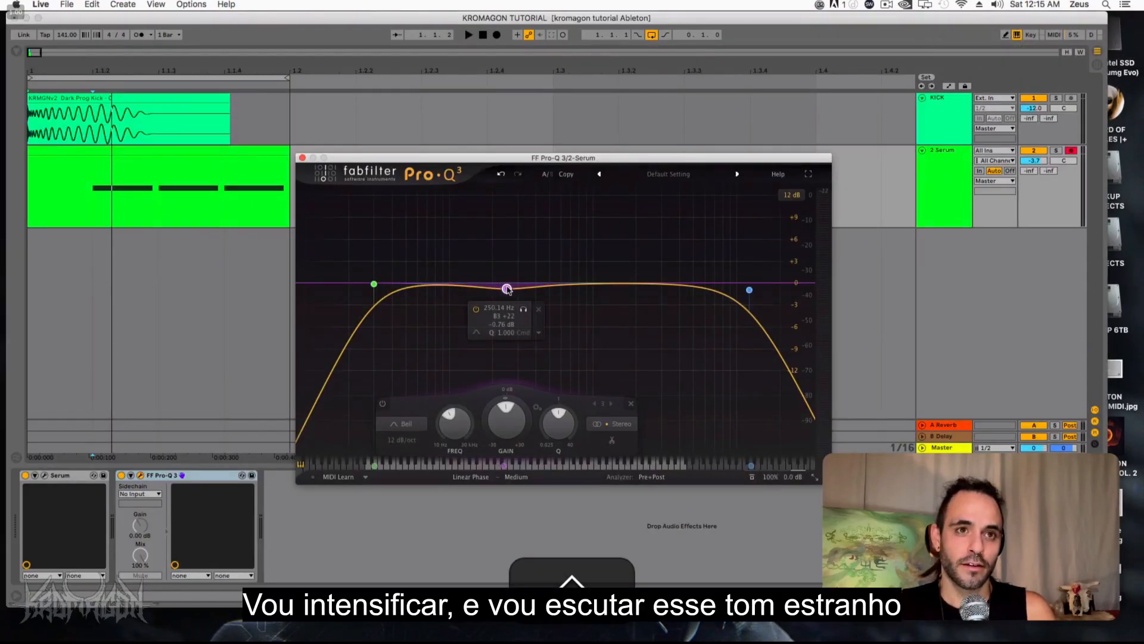
drag(506, 289, 524, 235)
key(space)
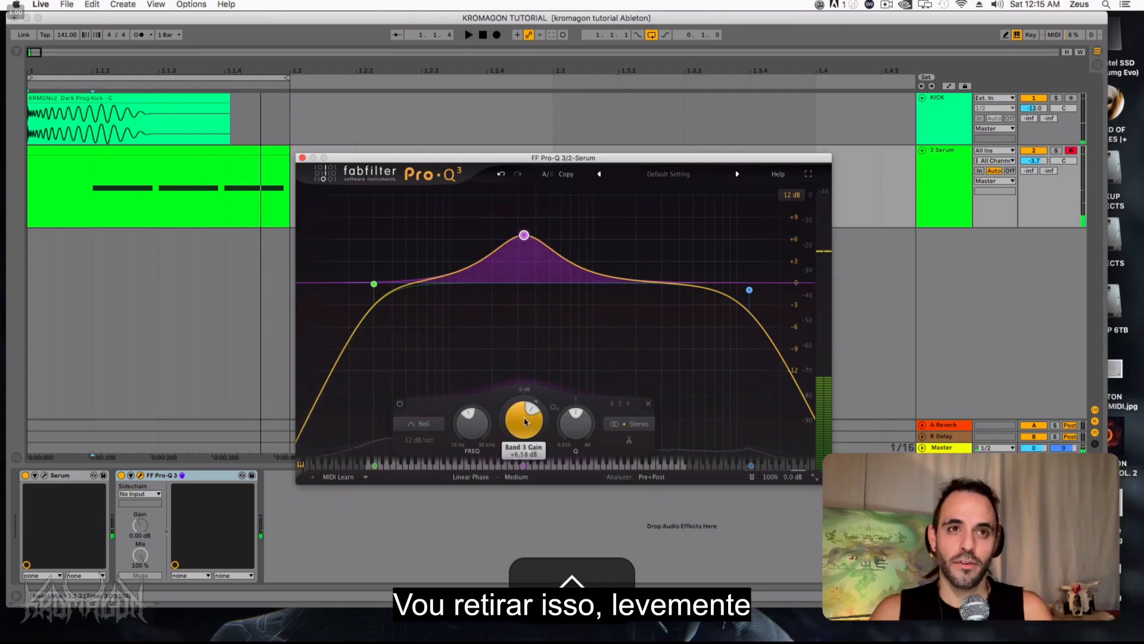
Lower the Bell band's gain to about -2.38 dB and audition the loop with the cut applied.
drag(523, 417, 503, 510)
key(shift+space)
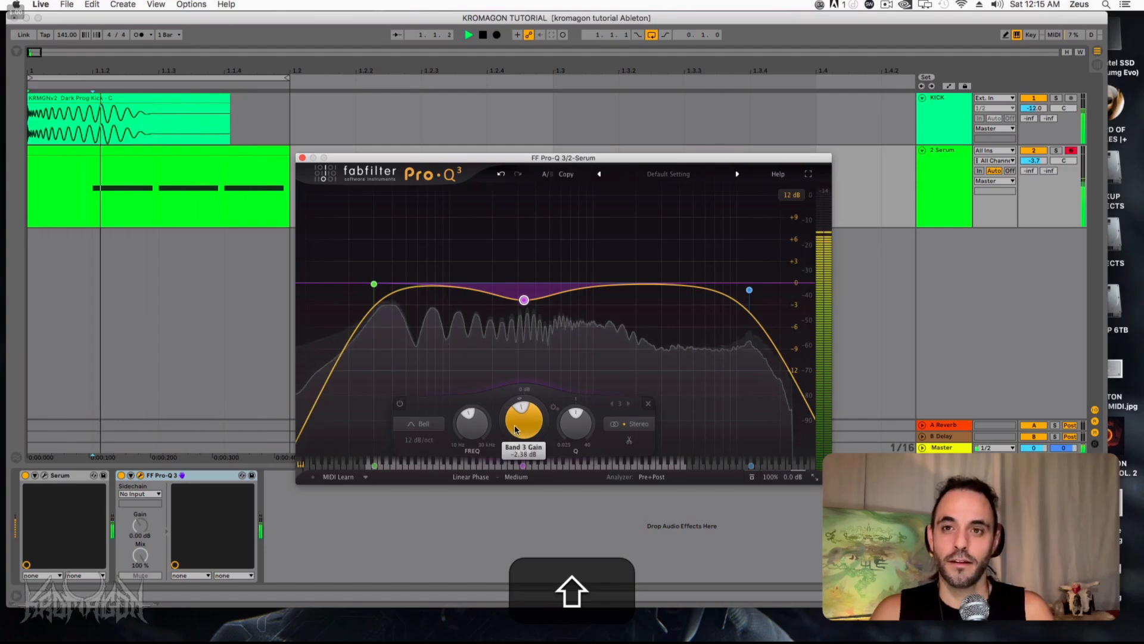
key(space)
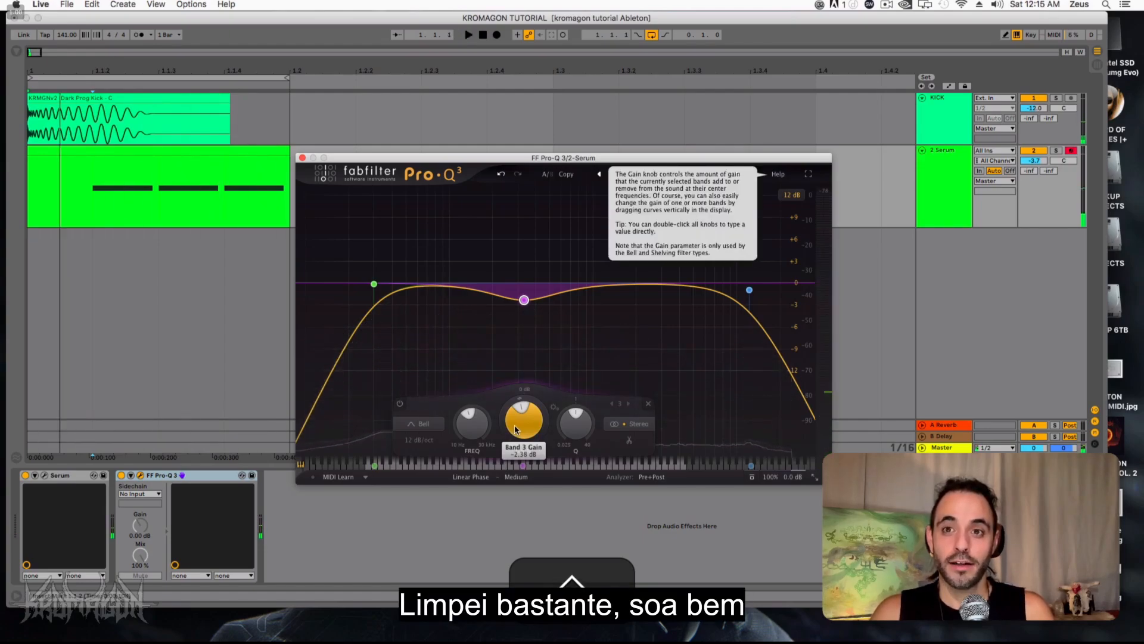
mouse_move(525, 303)
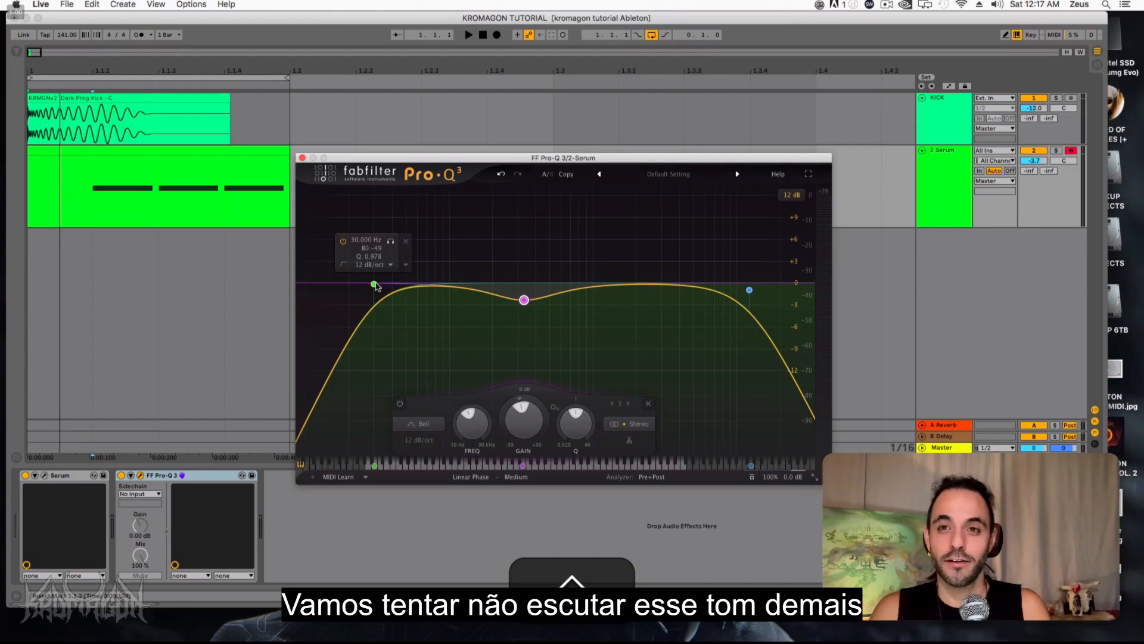
key(space)
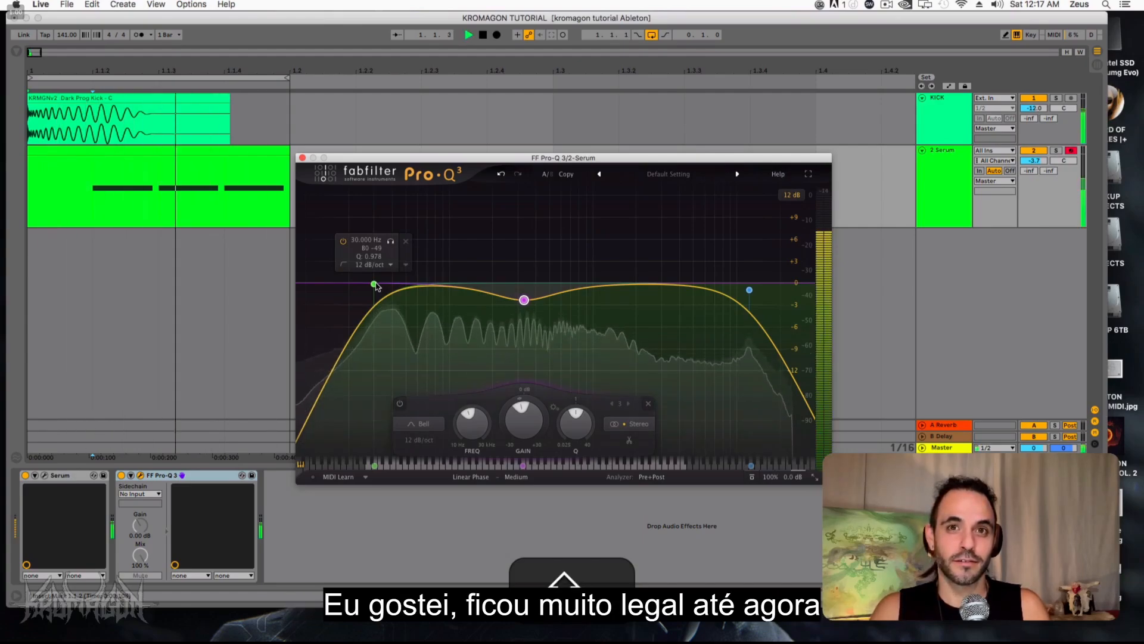
key(space)
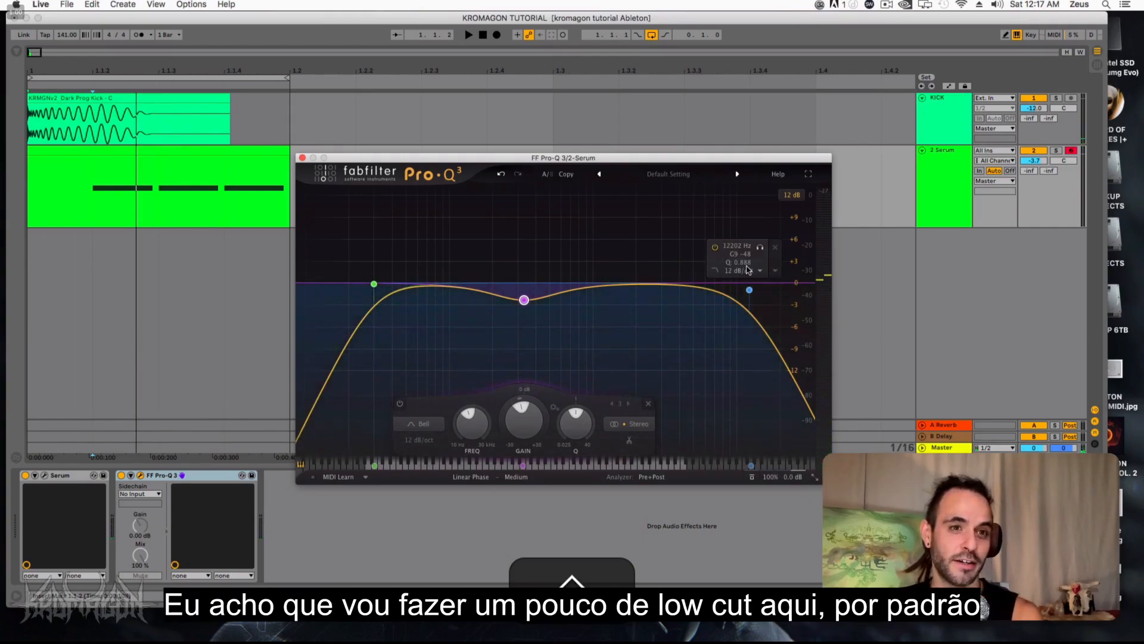
Steepen the 30 Hz Low Cut slope to 24 dB/oct, audition the loop and close Pro-Q 3.
click(374, 284)
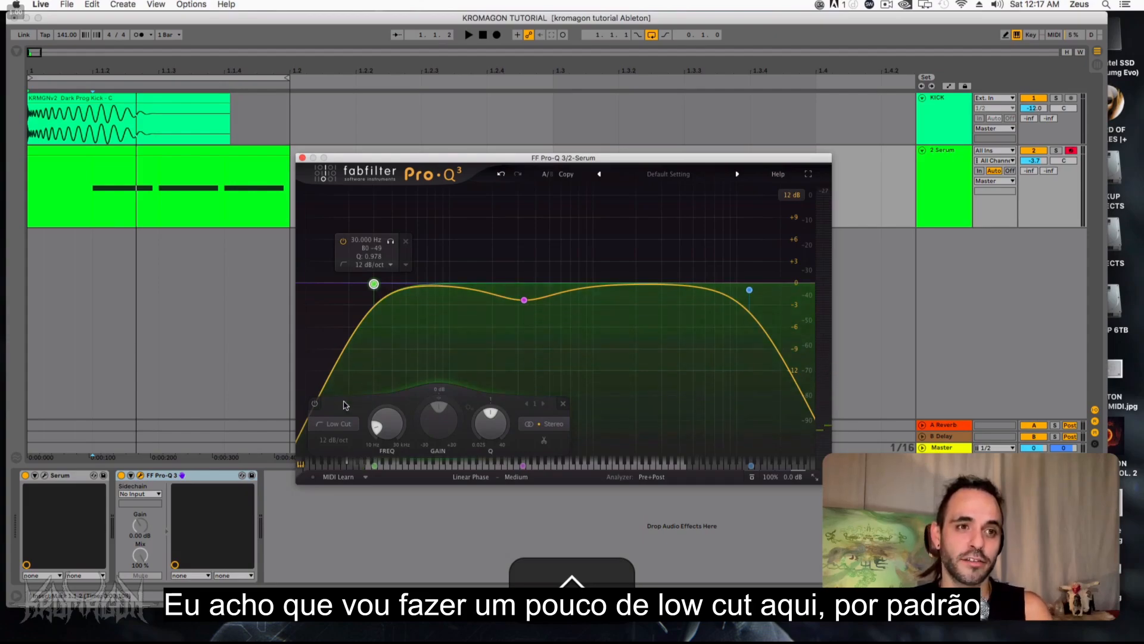
click(334, 439)
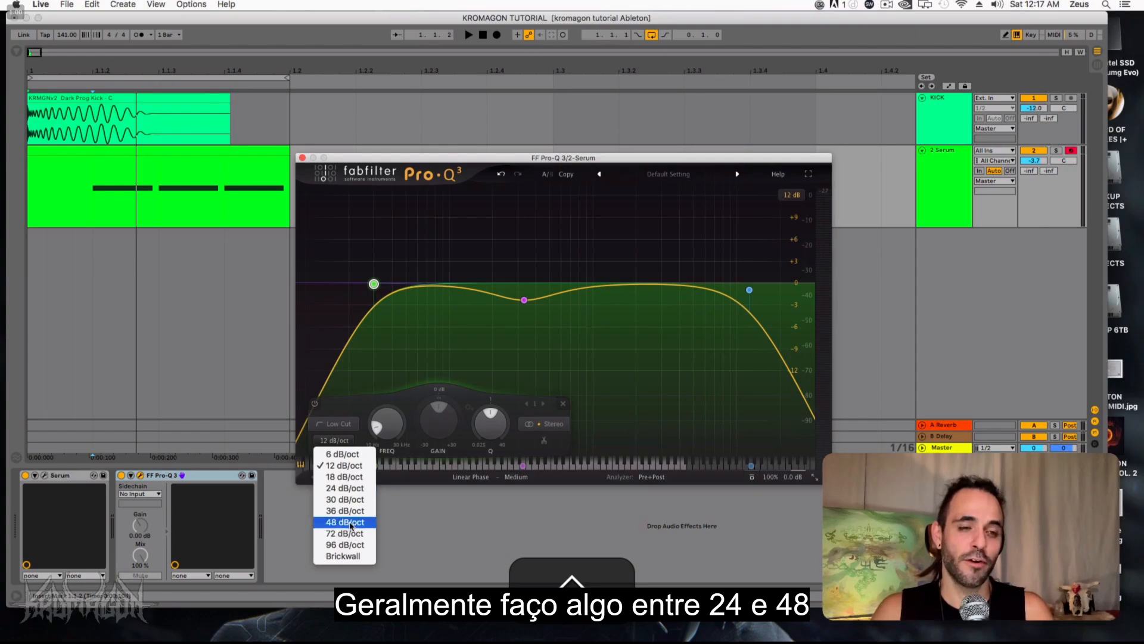
click(345, 488)
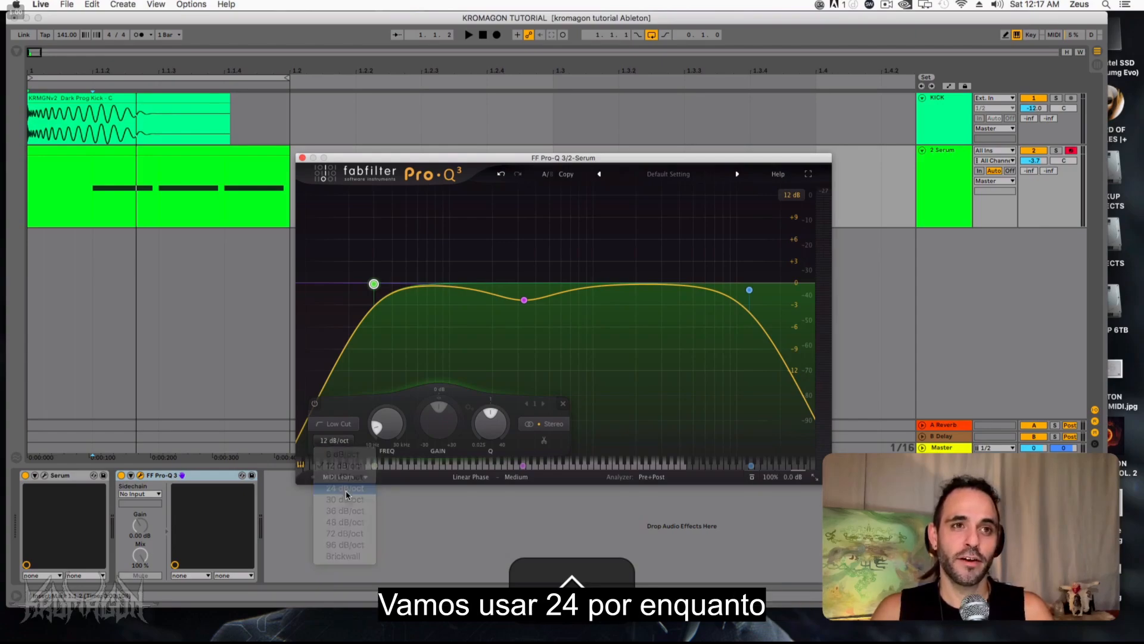
key(shift+space)
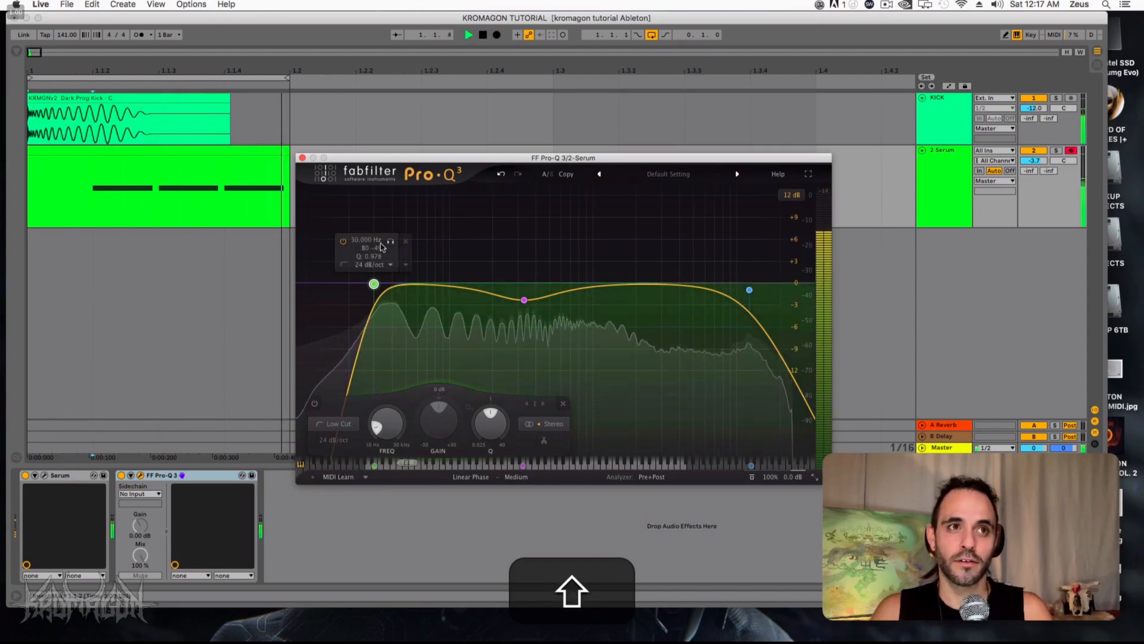
key(space)
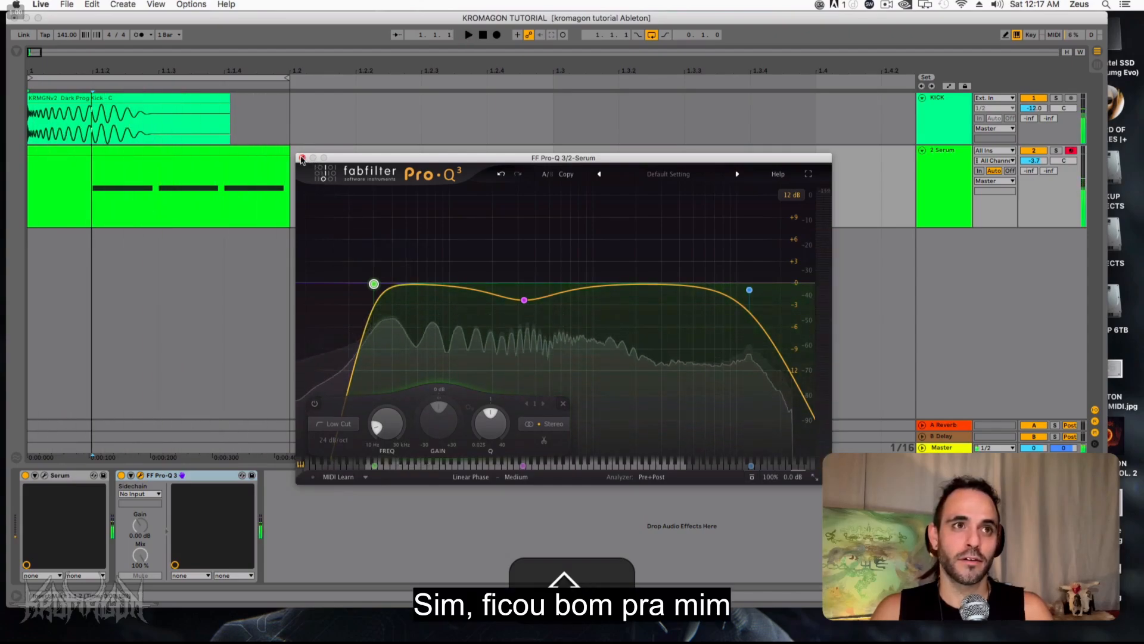
click(302, 157)
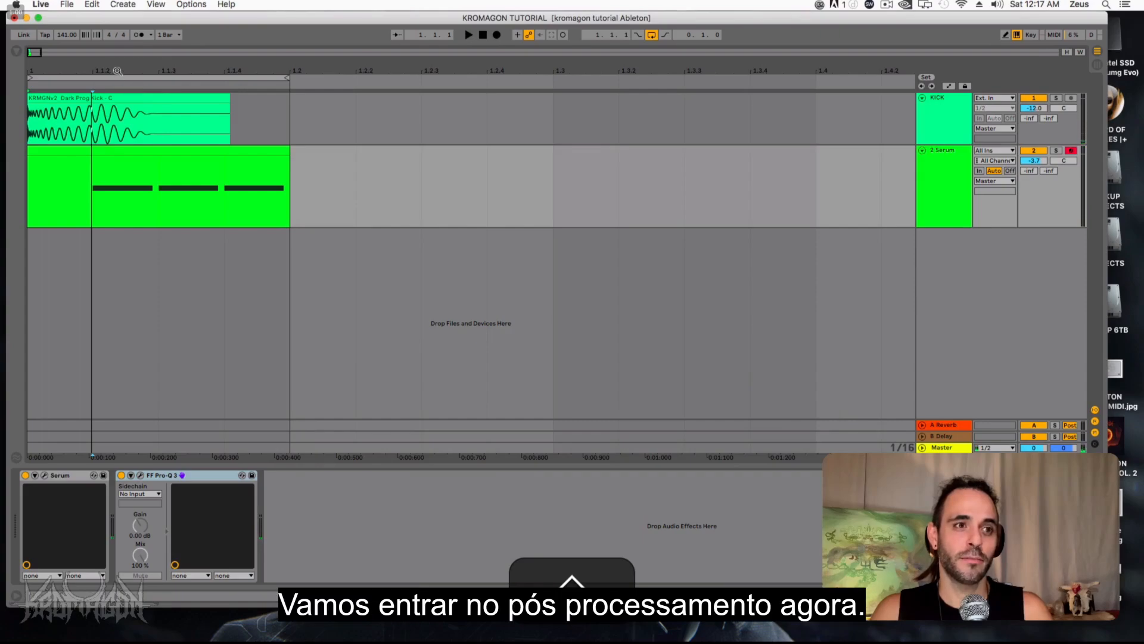